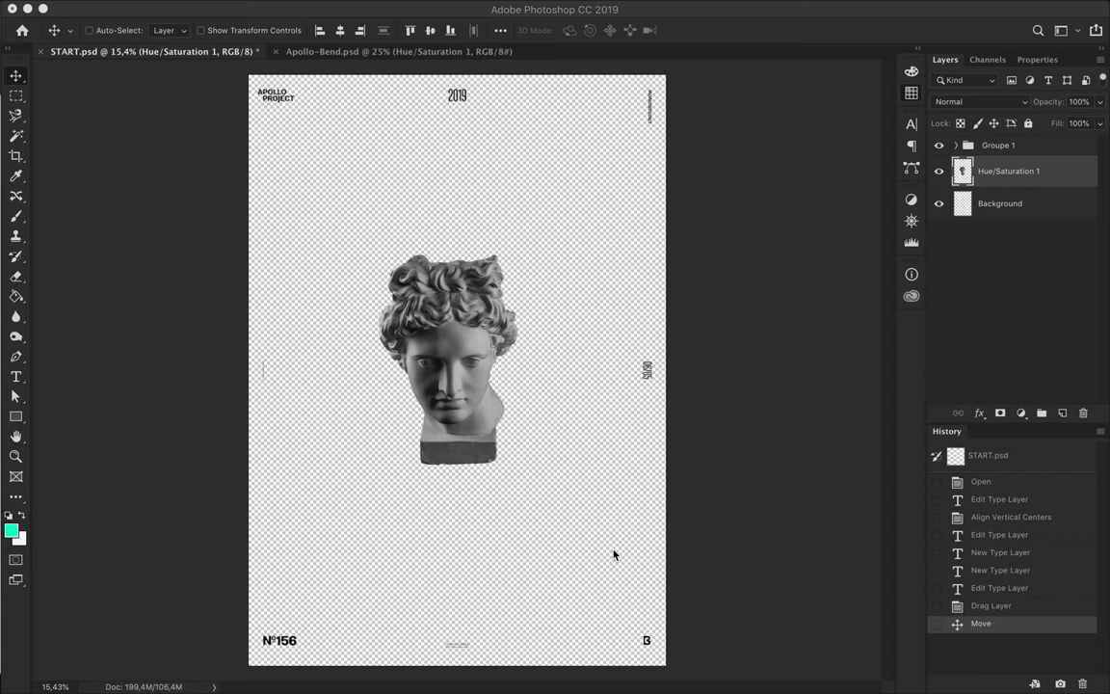
Draw a full-canvas filled rectangle and move it below the Background layer
{"action": "left_click", "coordinate": [907, 77]}
{"action": "left_click", "coordinate": [728, 81]}
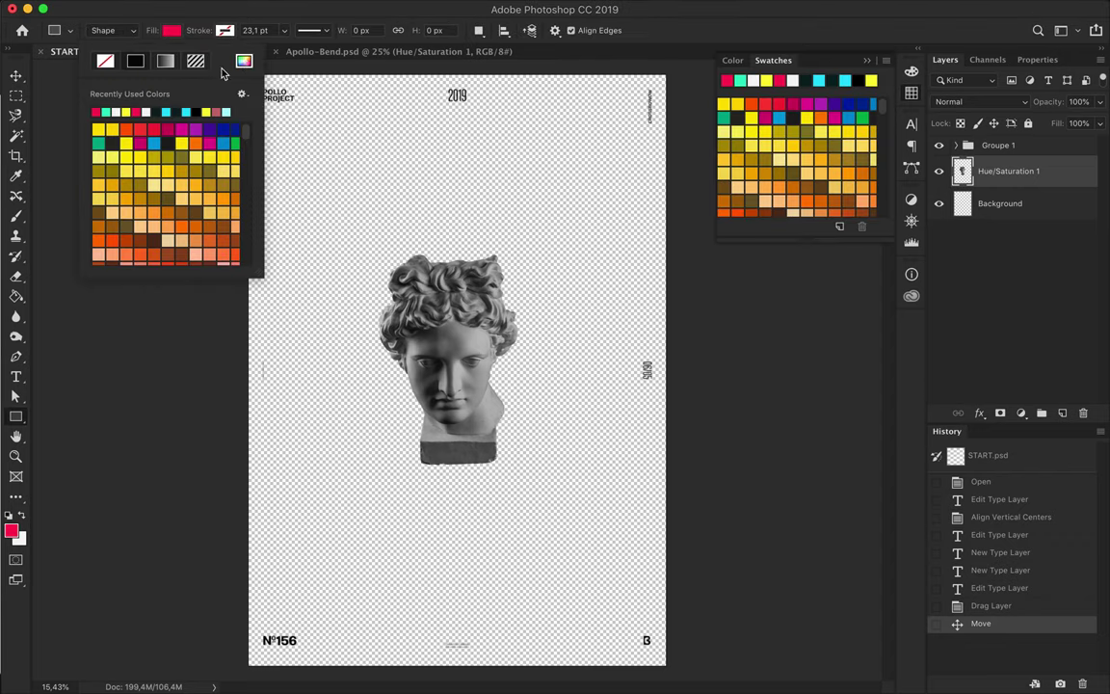
{"action": "left_click_drag", "start_coordinate": [797, 234], "coordinate": [802, 294]}
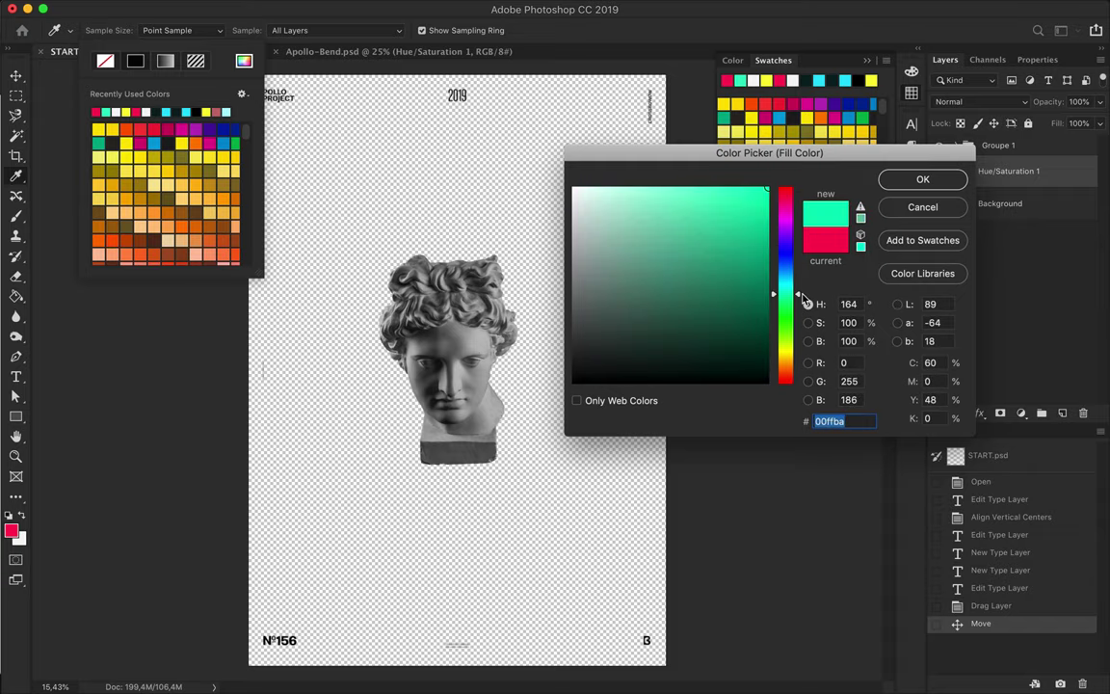
{"action": "left_click_drag", "start_coordinate": [798, 358], "coordinate": [798, 234]}
{"action": "left_click", "coordinate": [922, 179]}
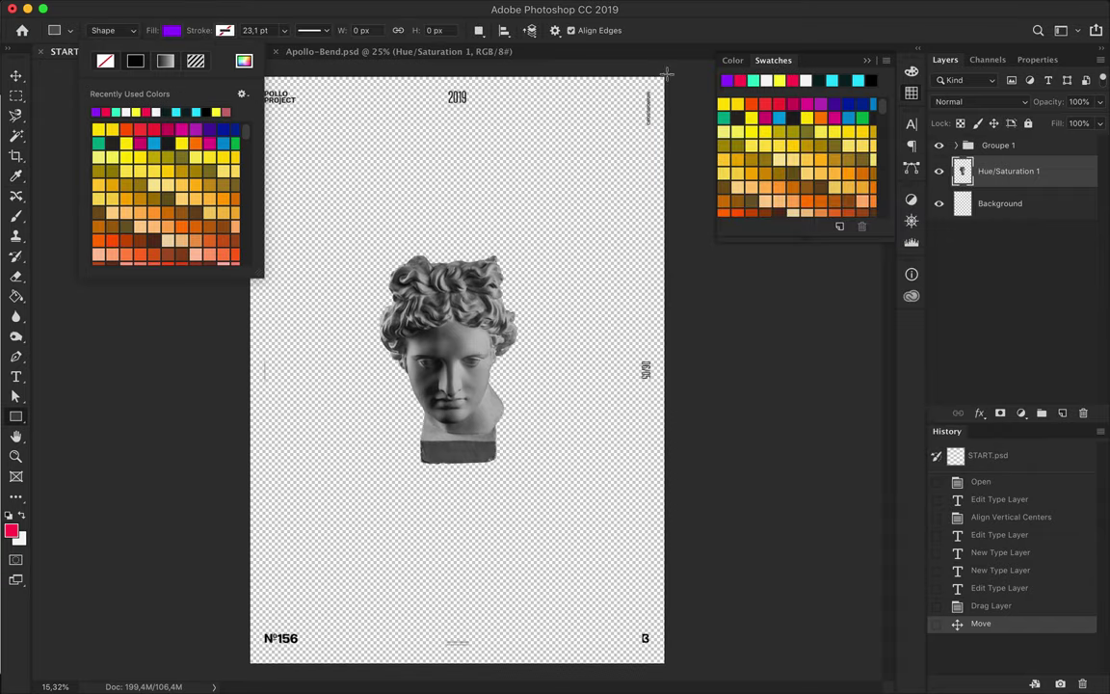
{"action": "left_click_drag", "start_coordinate": [665, 76], "coordinate": [246, 665]}
{"action": "left_click_drag", "start_coordinate": [1045, 181], "coordinate": [1021, 246]}
Draw a second rectangle over the bust and fill it yellow
{"action": "left_click", "coordinate": [724, 104]}
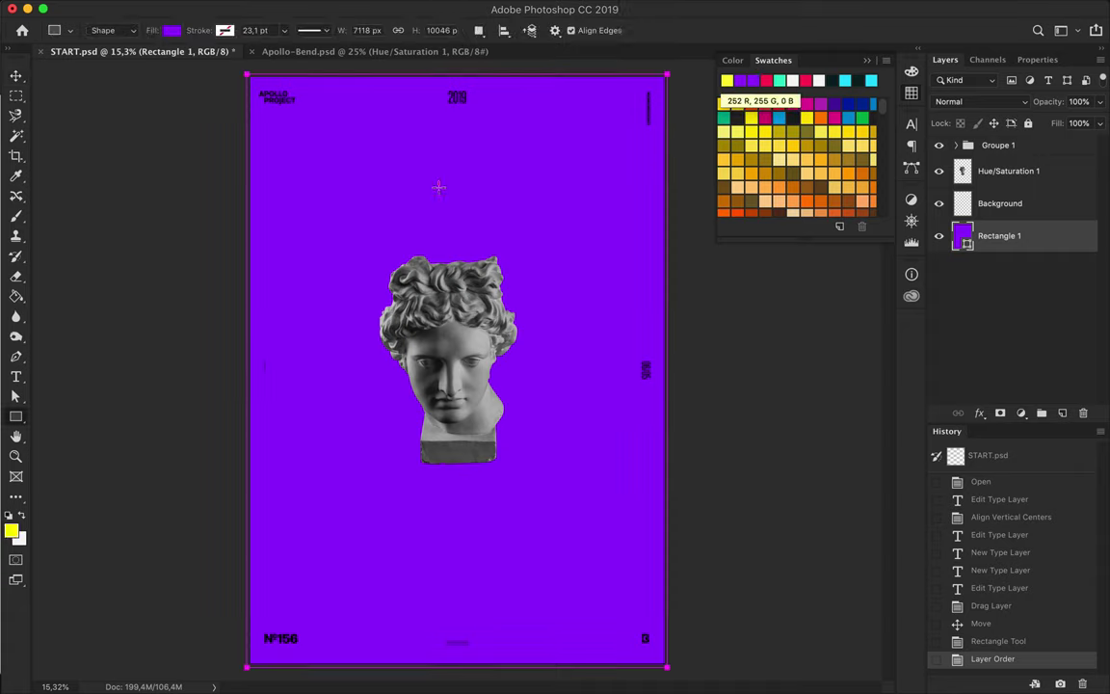
{"action": "left_click_drag", "start_coordinate": [551, 485], "coordinate": [552, 486]}
{"action": "left_click", "coordinate": [171, 30]}
{"action": "left_click", "coordinate": [240, 94]}
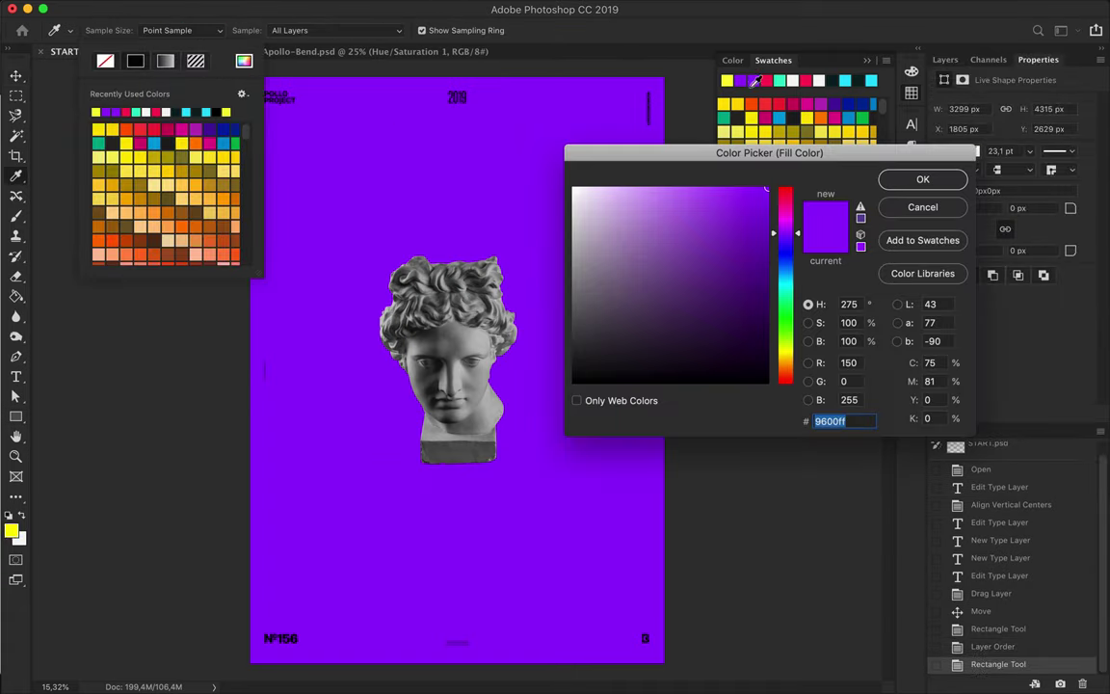
{"action": "left_click", "coordinate": [10, 529]}
{"action": "key", "text": "Return"}
{"action": "key", "text": "v"}
Try several purple shades on the background rectangle's fill
{"action": "left_click", "coordinate": [943, 150]}
{"action": "left_click", "coordinate": [1090, 182]}
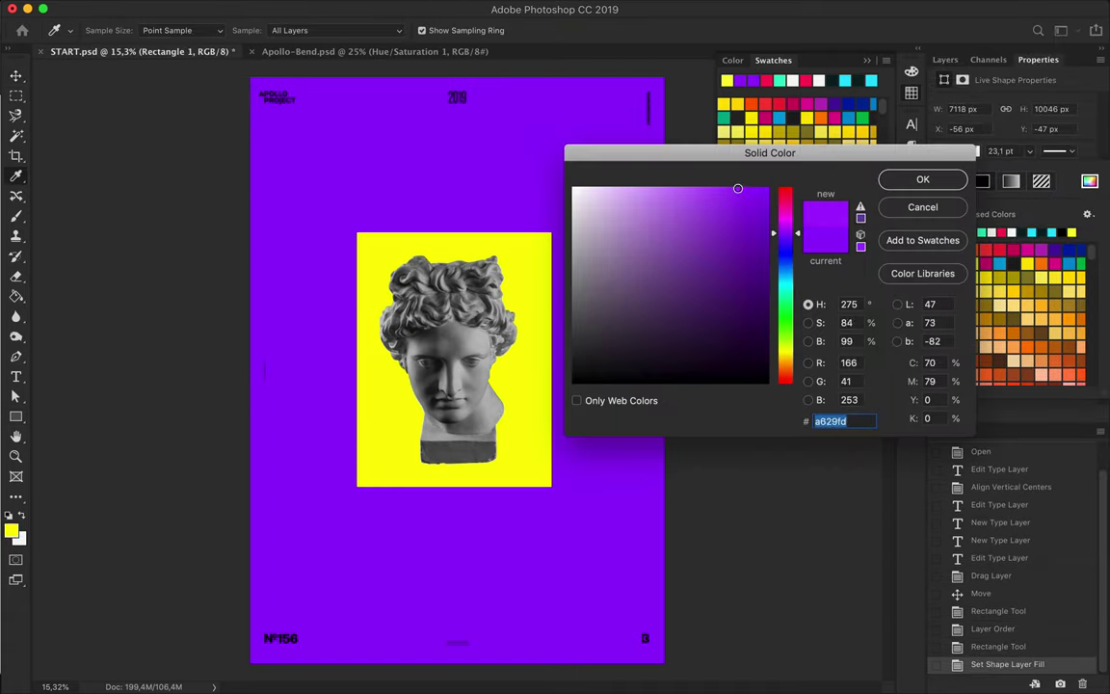
{"action": "left_click", "coordinate": [921, 178]}
{"action": "left_click", "coordinate": [1090, 181]}
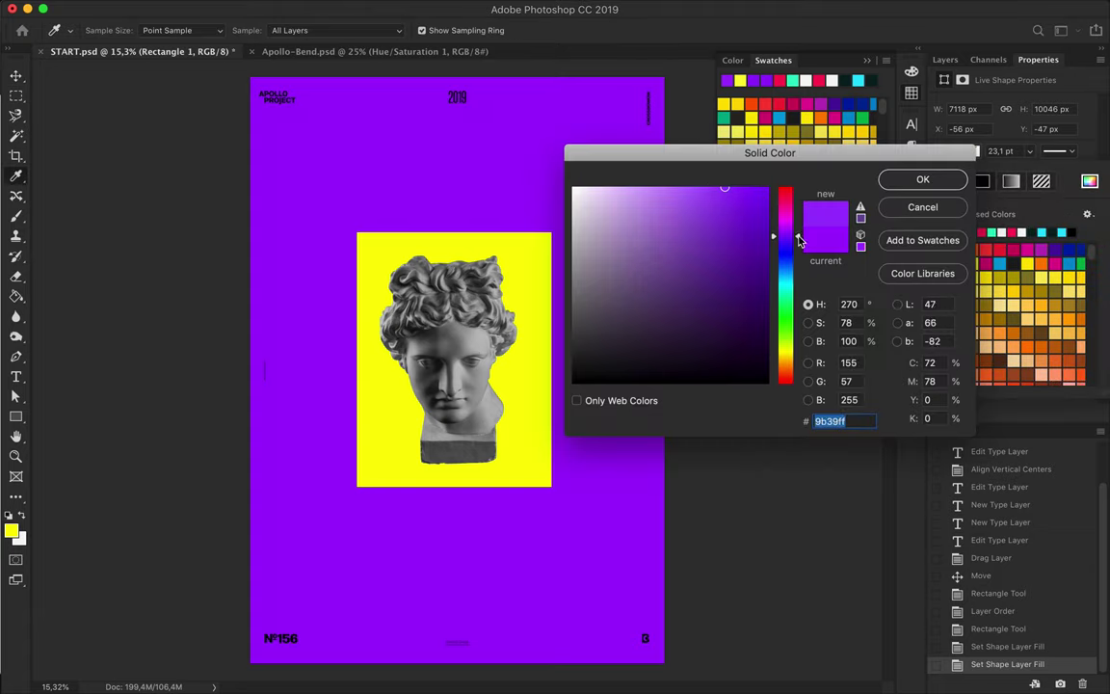
{"action": "left_click", "coordinate": [922, 178]}
{"action": "left_click", "coordinate": [1090, 181]}
{"action": "key", "text": "Return"}
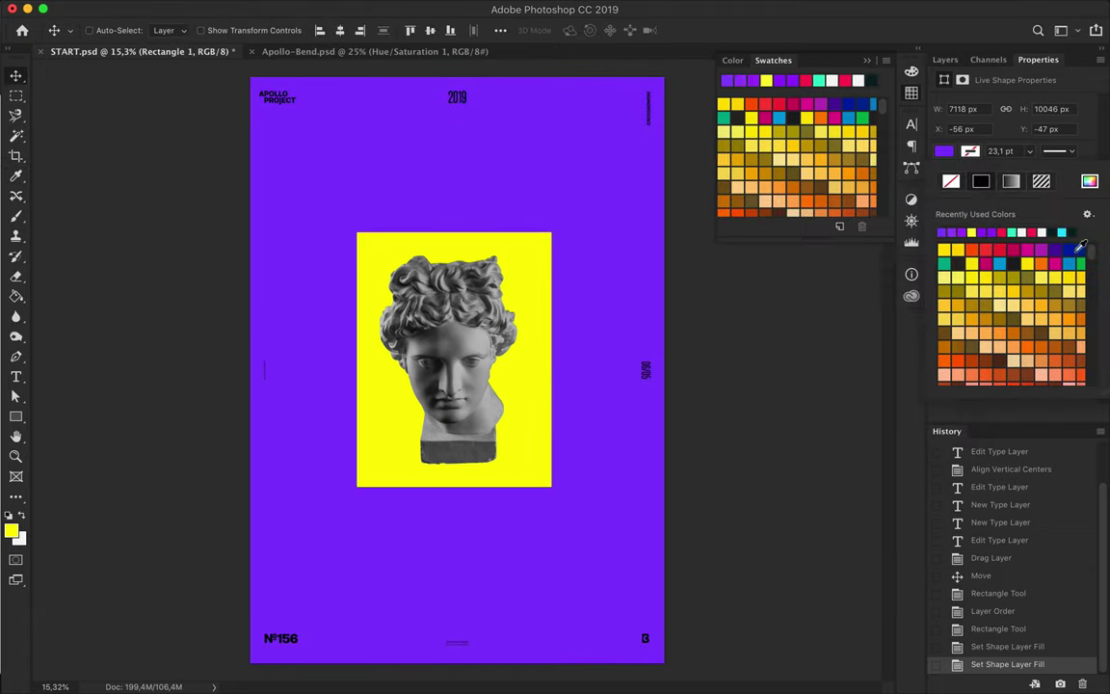
Change the background rectangle's fill to cyan
{"action": "left_click", "coordinate": [1090, 181]}
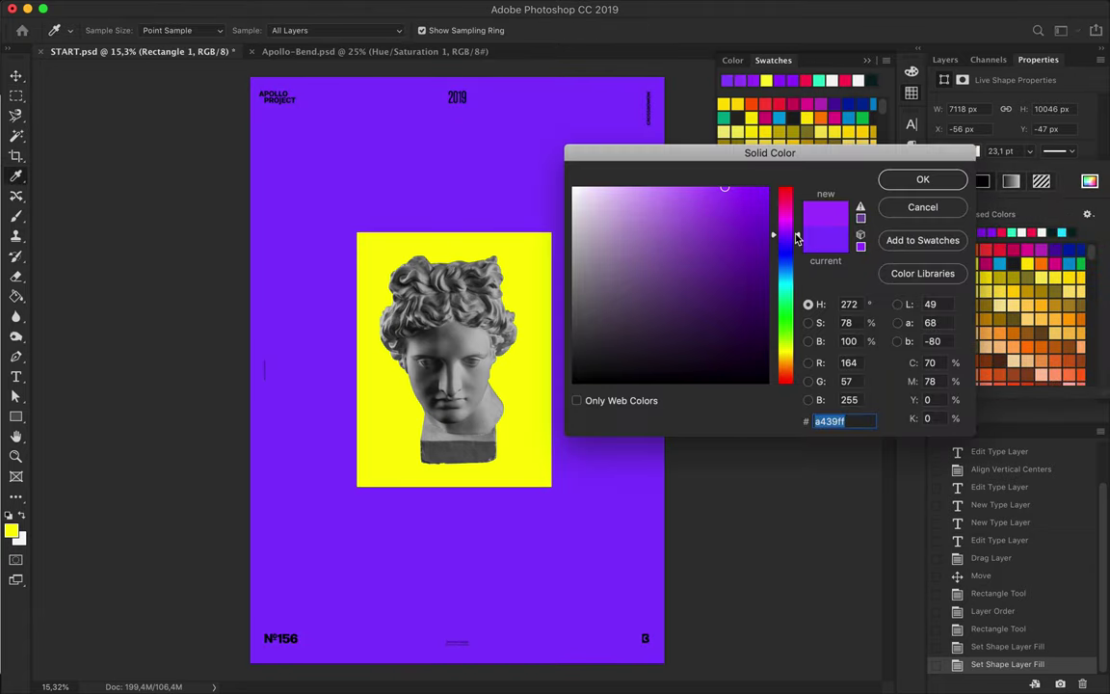
{"action": "left_click", "coordinate": [919, 182]}
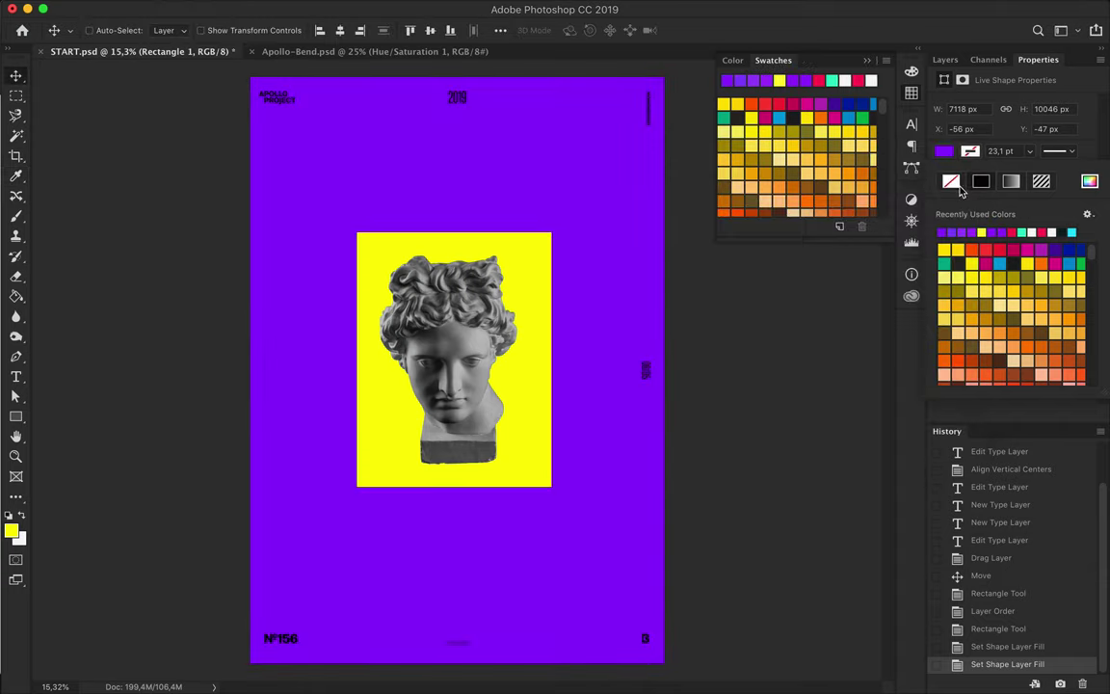
{"action": "left_click", "coordinate": [982, 232]}
{"action": "left_click", "coordinate": [968, 233]}
{"action": "left_click", "coordinate": [1090, 181]}
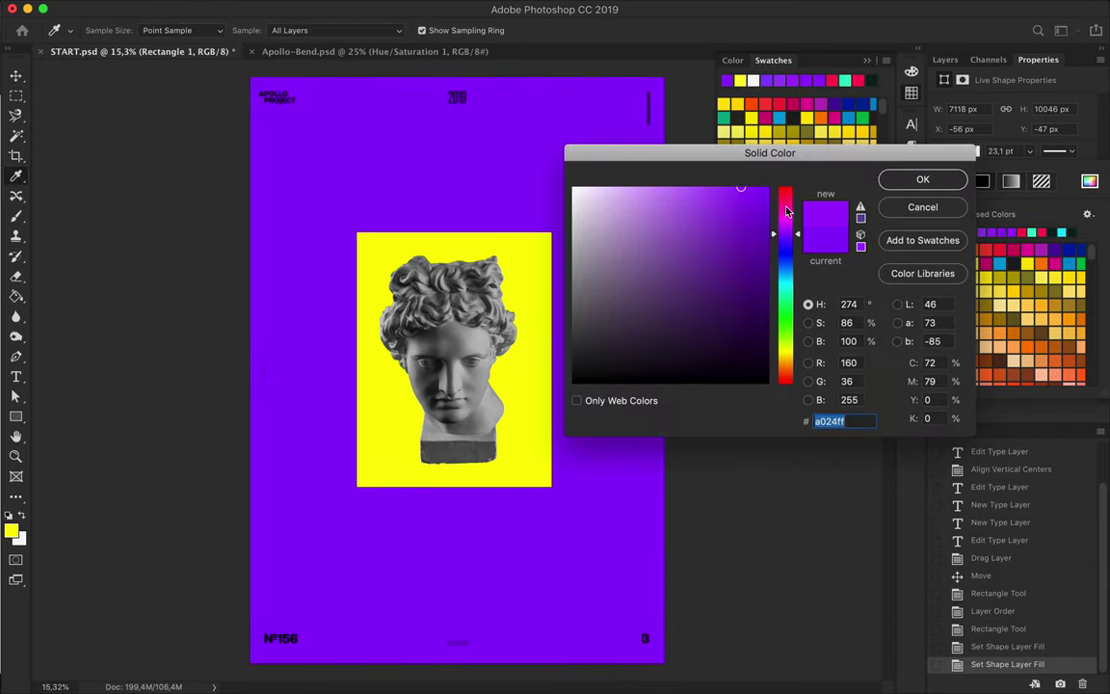
{"action": "left_click", "coordinate": [922, 179]}
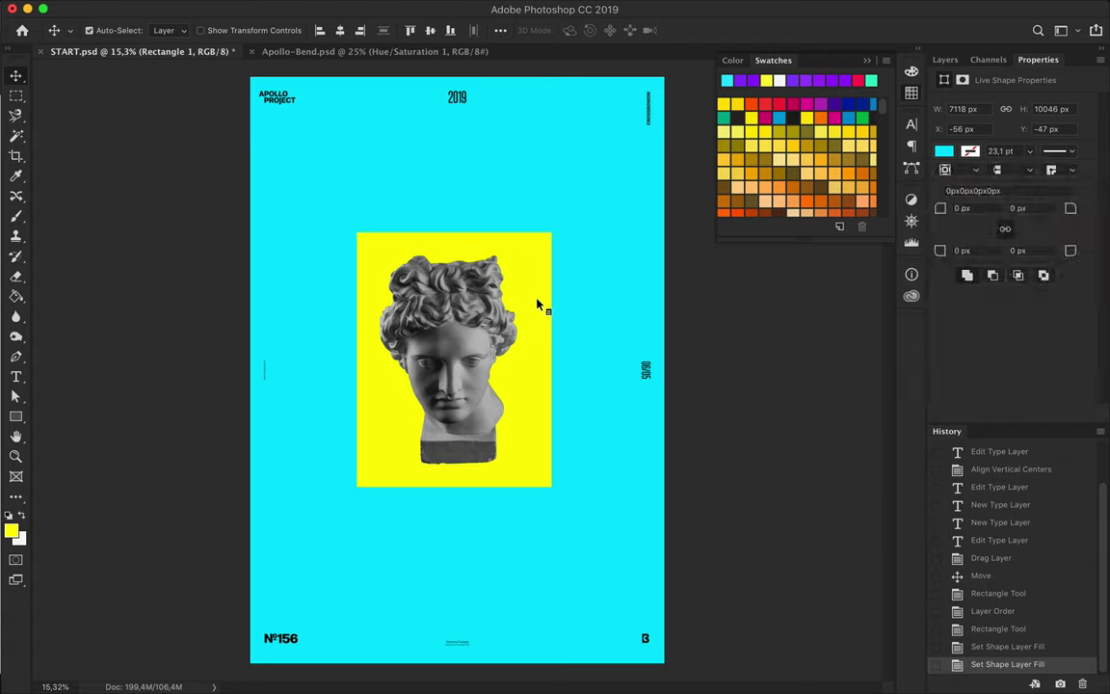
Clip the yellow rectangle to the bust layer with Multiply blending
{"action": "left_click_drag", "start_coordinate": [1008, 156], "coordinate": [1009, 164]}
{"action": "key", "text": "ctrl+alt+g"}
{"action": "key", "text": "shift+alt+m"}
{"action": "left_click", "coordinate": [1036, 205]}
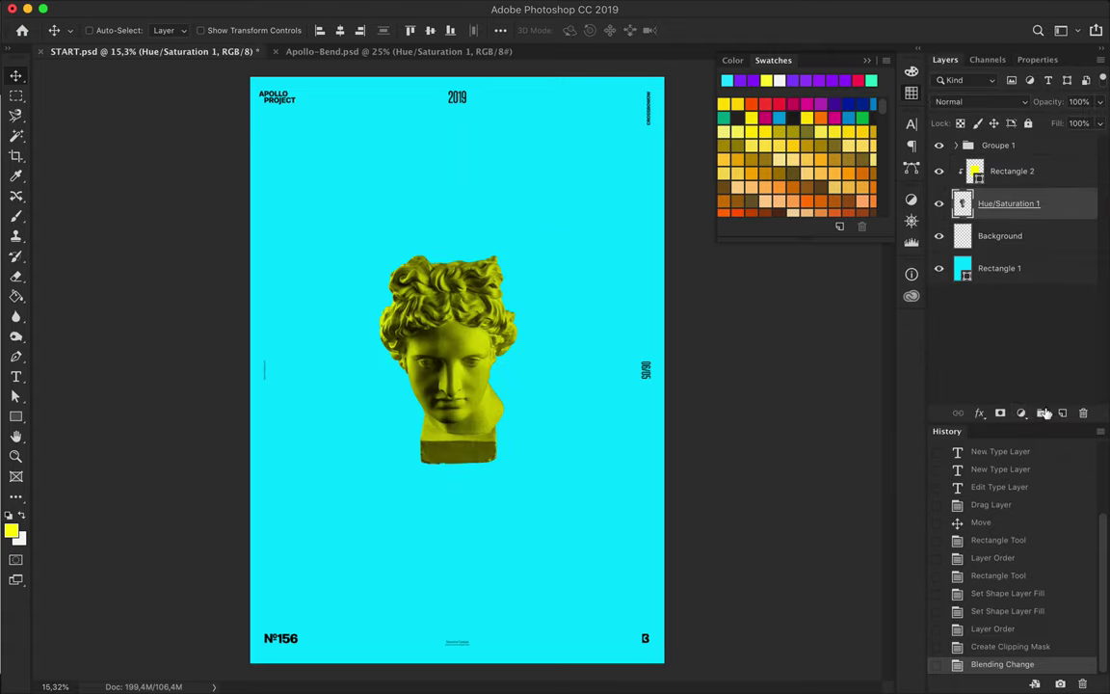
Add a Levels adjustment to the bust and merge the bust layers into one
{"action": "left_click", "coordinate": [1020, 412]}
{"action": "left_click", "coordinate": [935, 443]}
{"action": "left_click_drag", "start_coordinate": [960, 220], "coordinate": [963, 220]}
{"action": "left_click", "coordinate": [945, 60]}
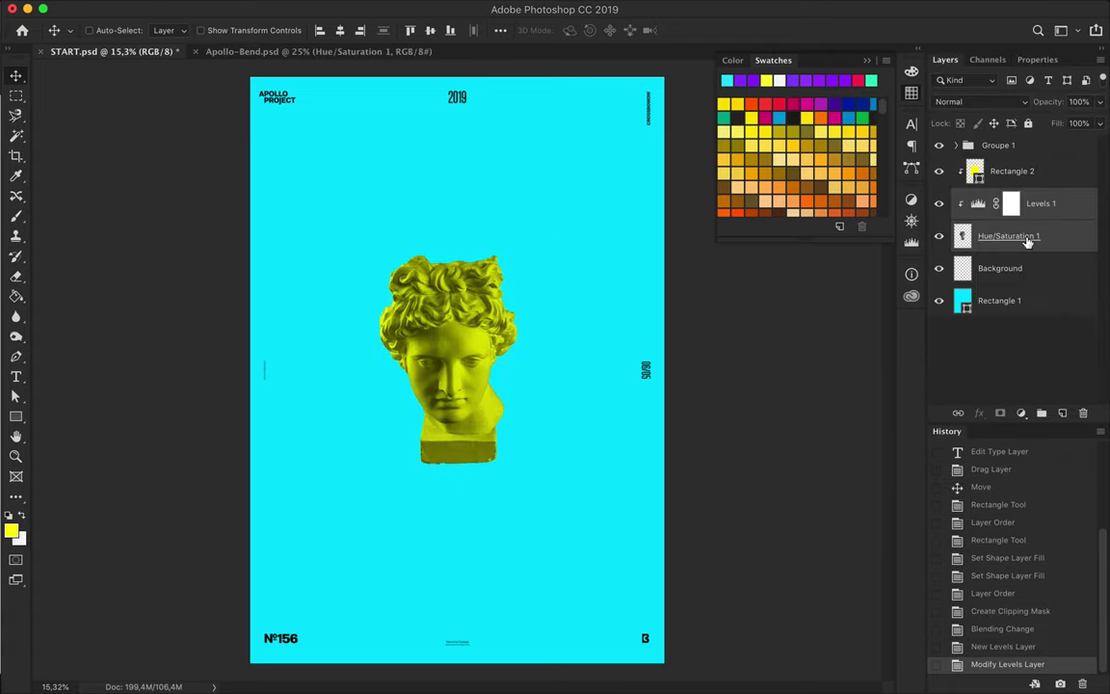
{"action": "left_click", "coordinate": [1012, 170], "text": "shift"}
{"action": "key", "text": "ctrl+e"}
Scale the bust to 120% and move it about 60 px down
{"action": "key", "text": "ctrl+t"}
{"action": "double_click", "coordinate": [288, 27]}
{"action": "type", "text": "120"}
{"action": "key", "text": "Return"}
{"action": "key", "text": "Return"}
{"action": "left_click_drag", "start_coordinate": [455, 264], "coordinate": [455, 321]}
Add a column guide layout and draw a yellow banner rectangle near the top
{"action": "left_click", "coordinate": [409, 7]}
{"action": "left_click", "coordinate": [462, 443]}
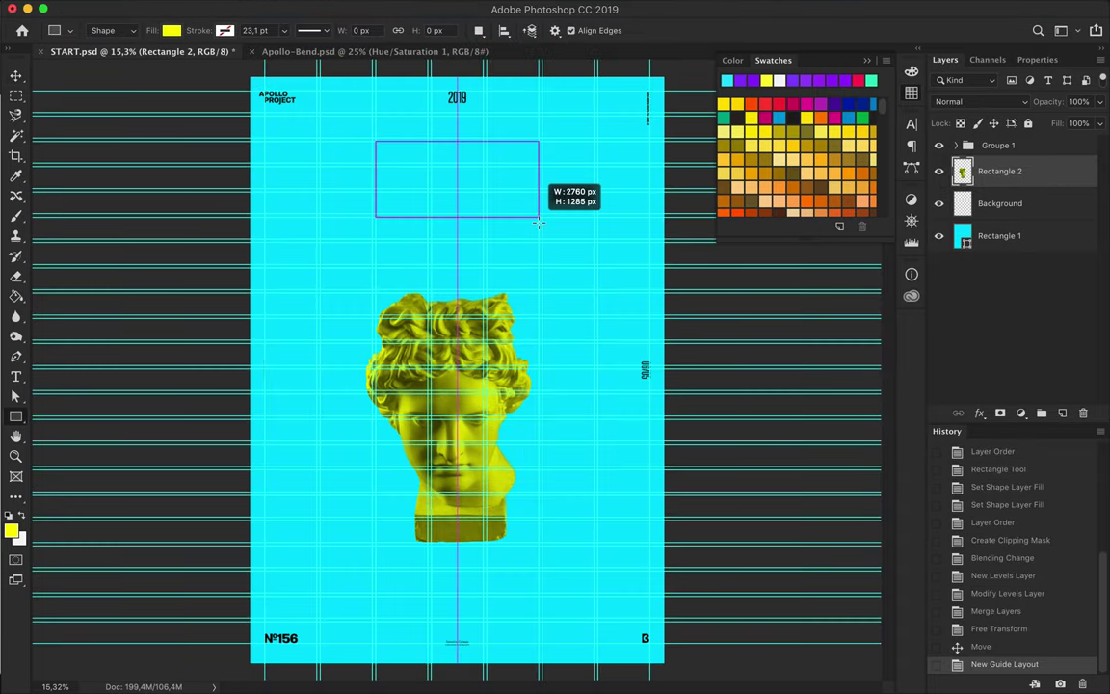
{"action": "left_click_drag", "start_coordinate": [538, 221], "coordinate": [538, 217]}
Type APOLLO in Compressed-Semibold with a cyan text colour
{"action": "key", "text": "t"}
{"action": "left_click", "coordinate": [402, 268]}
{"action": "type", "text": "APOLLO"}
{"action": "left_click", "coordinate": [289, 29]}
{"action": "left_click", "coordinate": [336, 106]}
{"action": "left_click", "coordinate": [628, 30]}
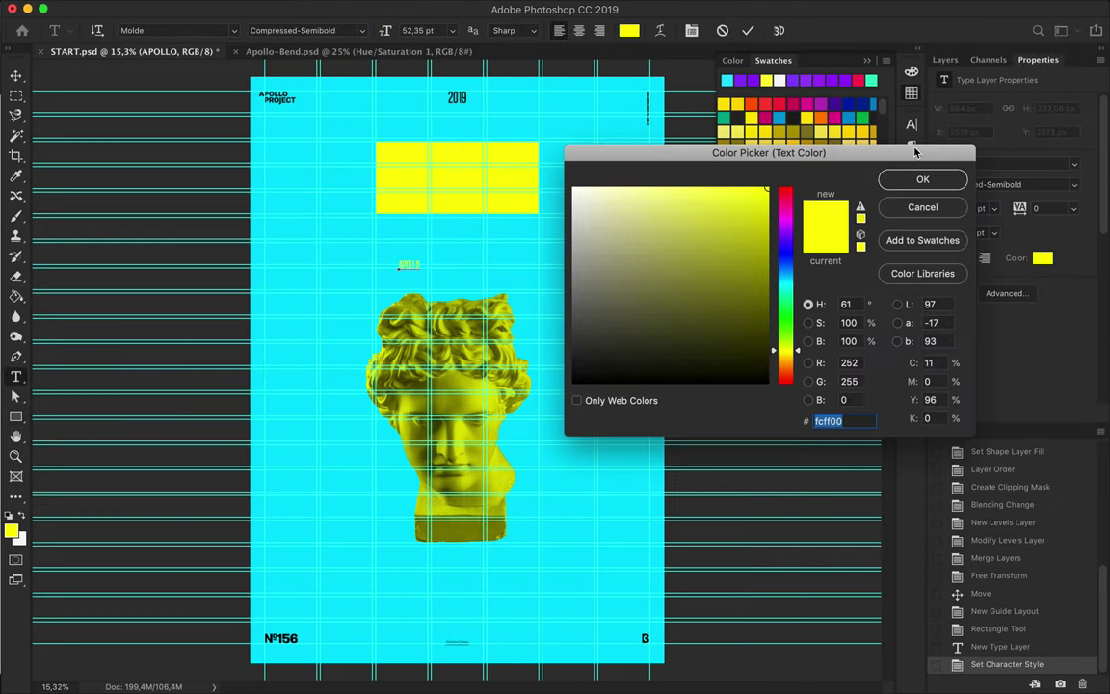
{"action": "left_click", "coordinate": [922, 178]}
{"action": "left_click", "coordinate": [16, 75]}
{"action": "left_click", "coordinate": [727, 80]}
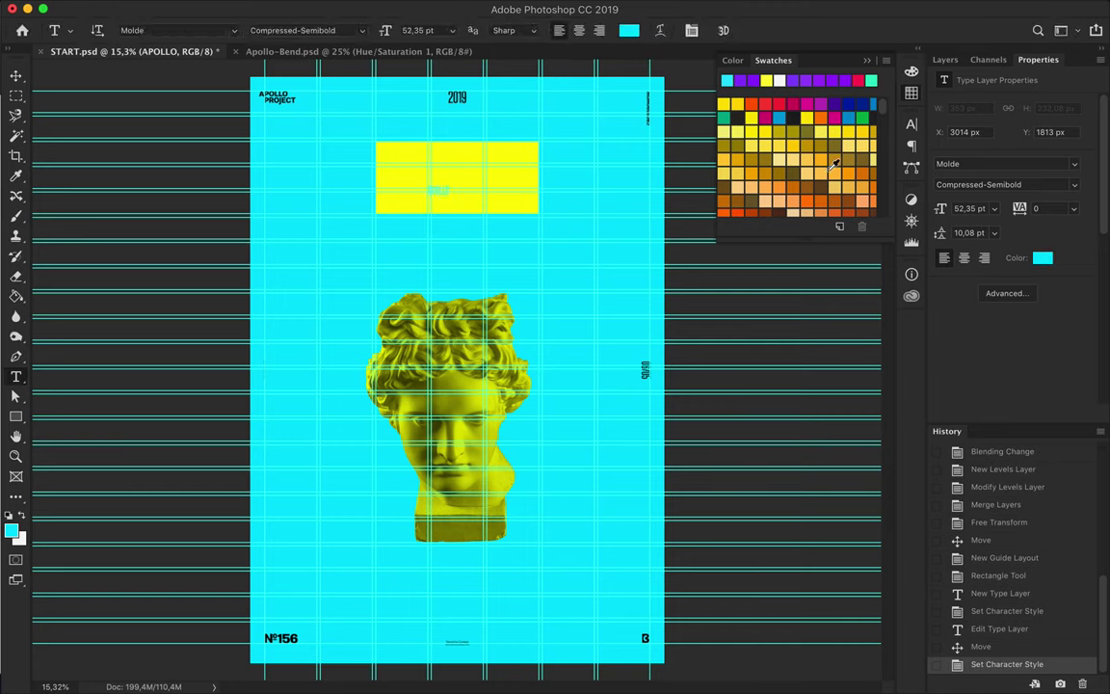
Enlarge APOLLO to fill the banner, centre both, and move the banner up
{"action": "key", "text": "ctrl+t"}
{"action": "left_click_drag", "start_coordinate": [461, 162], "coordinate": [495, 153]}
{"action": "key", "text": "Return"}
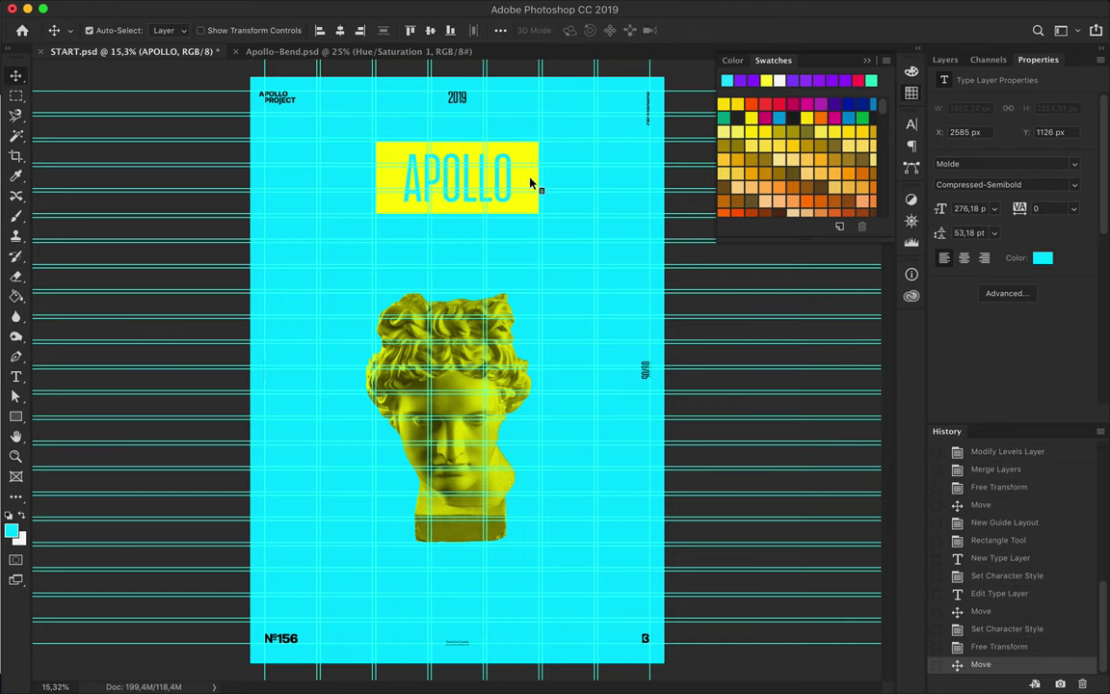
{"action": "left_click", "coordinate": [520, 222], "text": "shift"}
{"action": "left_click", "coordinate": [339, 30]}
{"action": "left_click", "coordinate": [430, 29]}
{"action": "left_click_drag", "start_coordinate": [500, 201], "coordinate": [500, 168]}
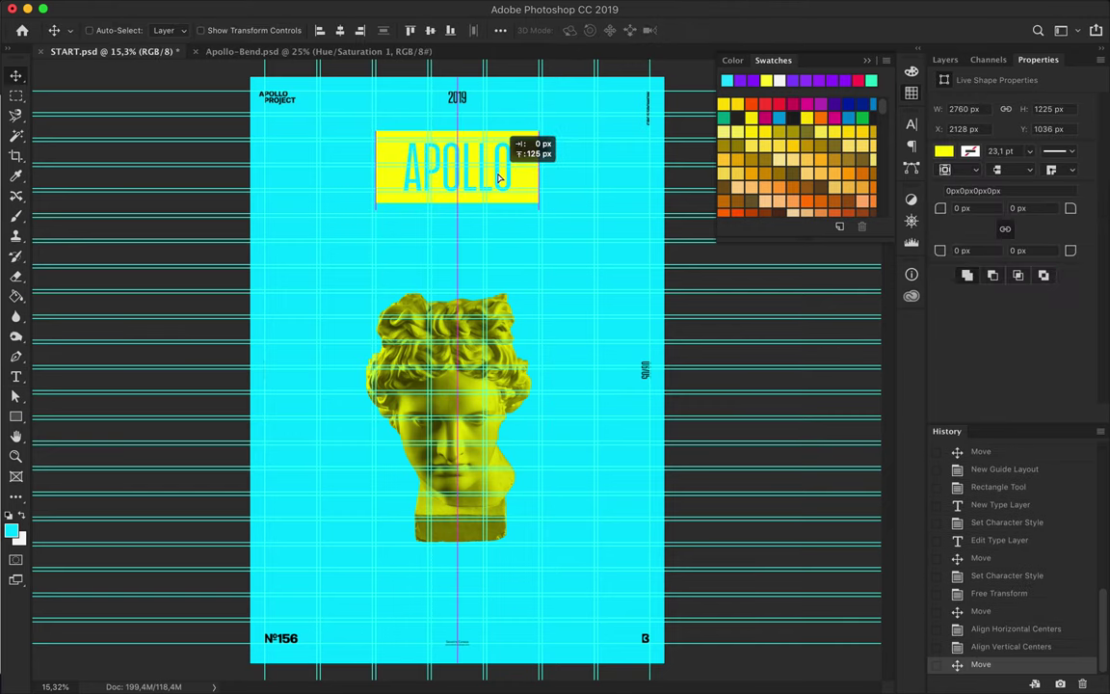
Enlarge the bust to about 110% and push it to the poster's left edge
{"action": "left_click", "coordinate": [448, 338]}
{"action": "key", "text": "ctrl+t"}
{"action": "left_click_drag", "start_coordinate": [448, 292], "coordinate": [449, 270]}
{"action": "key", "text": "Return"}
{"action": "mouse_move", "coordinate": [434, 409]}
{"action": "left_mouse_down"}
{"action": "mouse_move", "coordinate": [257, 461]}
{"action": "mouse_move", "coordinate": [292, 453]}
{"action": "left_mouse_up"}
{"action": "left_click", "coordinate": [945, 60]}
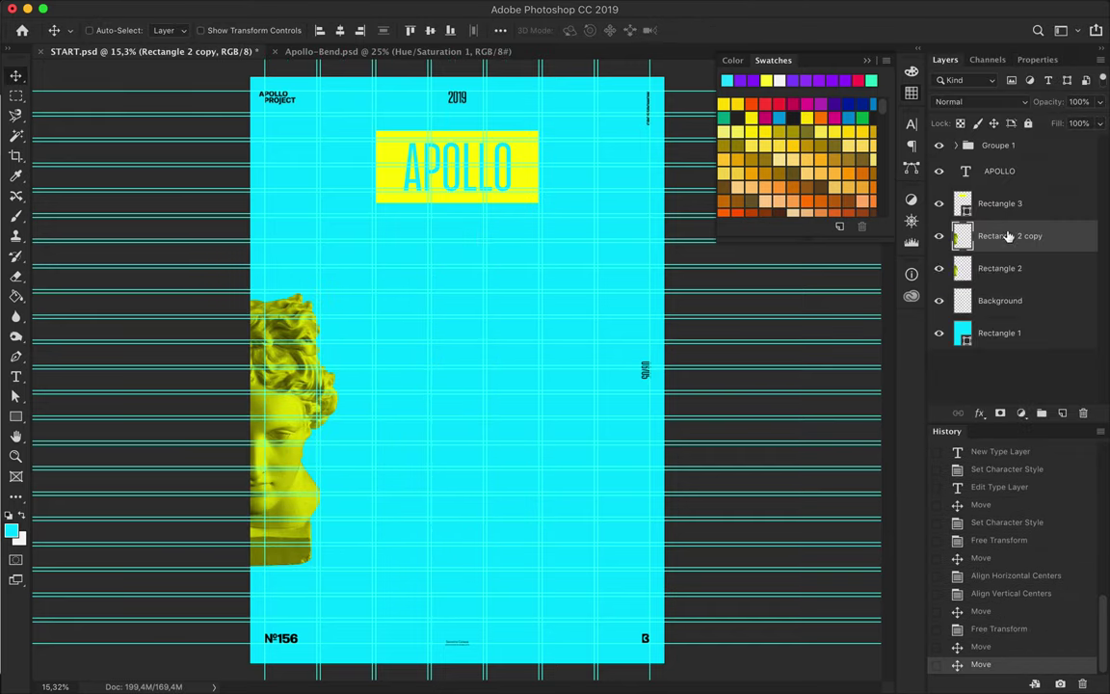
Duplicate the bust pieces and place the copies on the poster's right edge
{"action": "key", "text": "ctrl+bracketleft"}
{"action": "key", "text": "ctrl+bracketleft"}
{"action": "left_click_drag", "start_coordinate": [262, 391], "coordinate": [299, 426]}
{"action": "left_click", "coordinate": [1028, 268], "text": "shift"}
{"action": "left_click", "coordinate": [1000, 236], "text": "shift"}
{"action": "left_click_drag", "start_coordinate": [420, 420], "coordinate": [747, 336]}
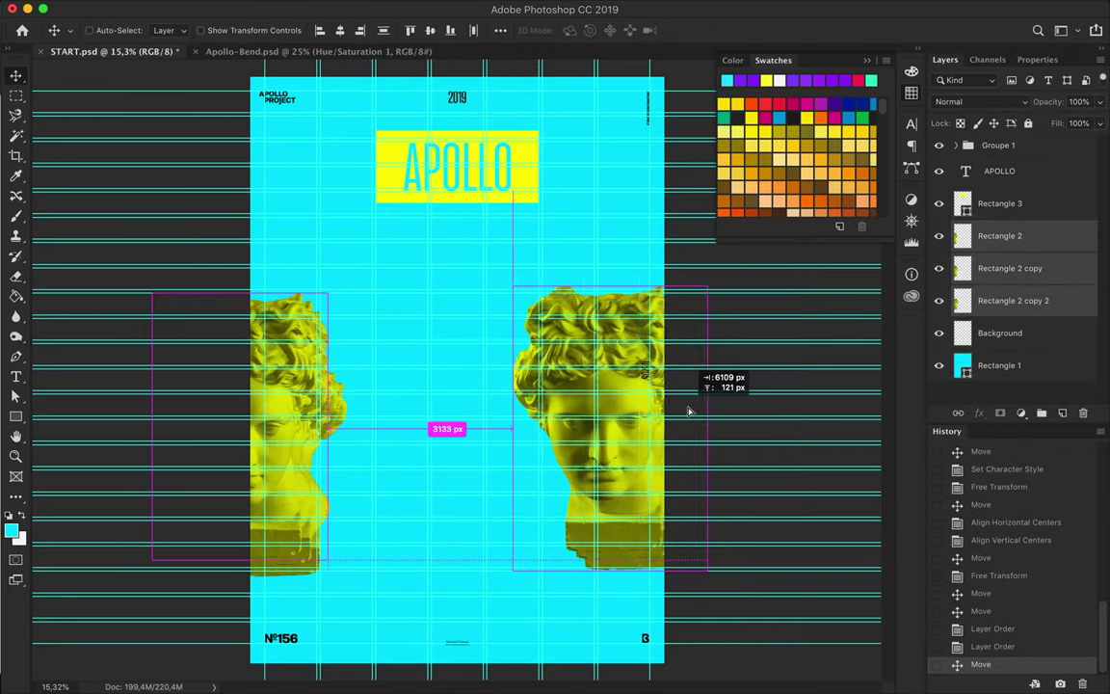
{"action": "key", "text": "Right"}
{"action": "left_click", "coordinate": [984, 272]}
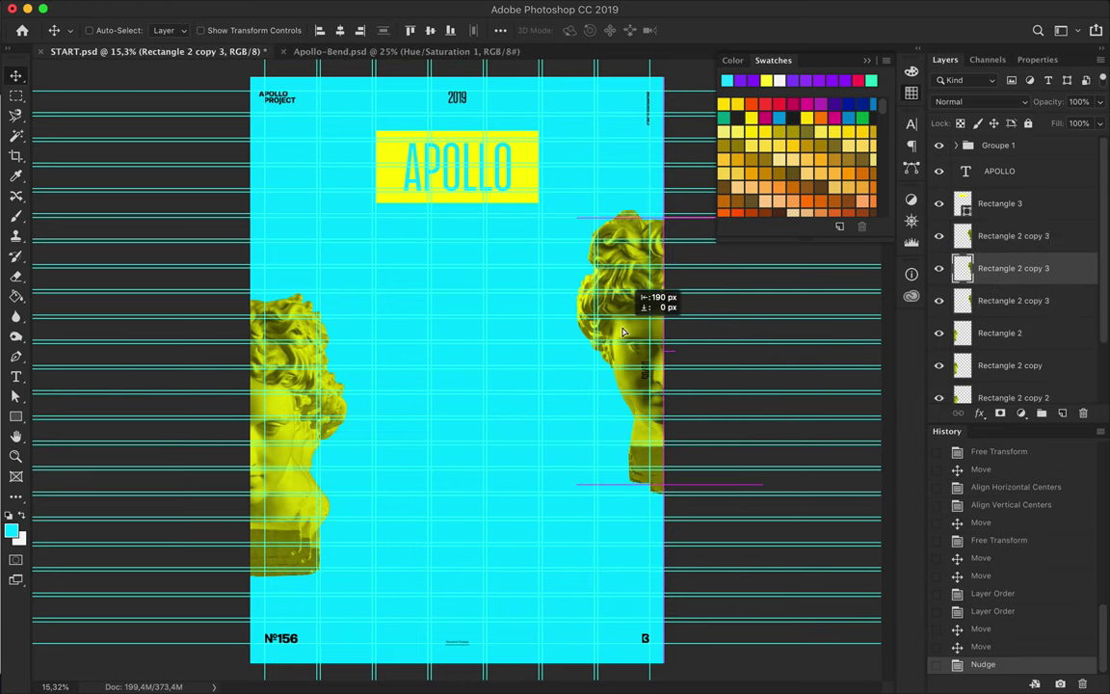
{"action": "left_click_drag", "start_coordinate": [626, 284], "coordinate": [617, 297]}
{"action": "key", "text": "Down"}
Group the right-side and left-side bust layers, naming the left group Apollo Left
{"action": "left_click", "coordinate": [1012, 235]}
{"action": "left_click", "coordinate": [1012, 301], "text": "shift"}
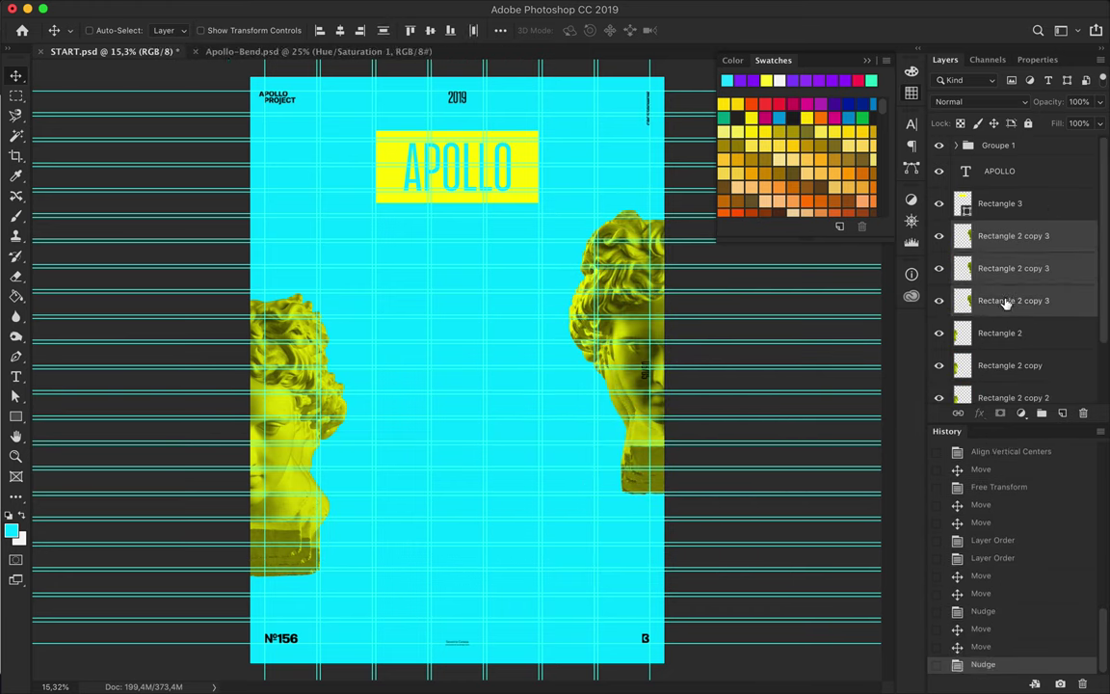
{"action": "key", "text": "ctrl+g"}
{"action": "double_click", "coordinate": [997, 229]}
{"action": "key", "text": "Return"}
{"action": "left_click", "coordinate": [999, 255]}
{"action": "left_click", "coordinate": [1012, 320], "text": "shift"}
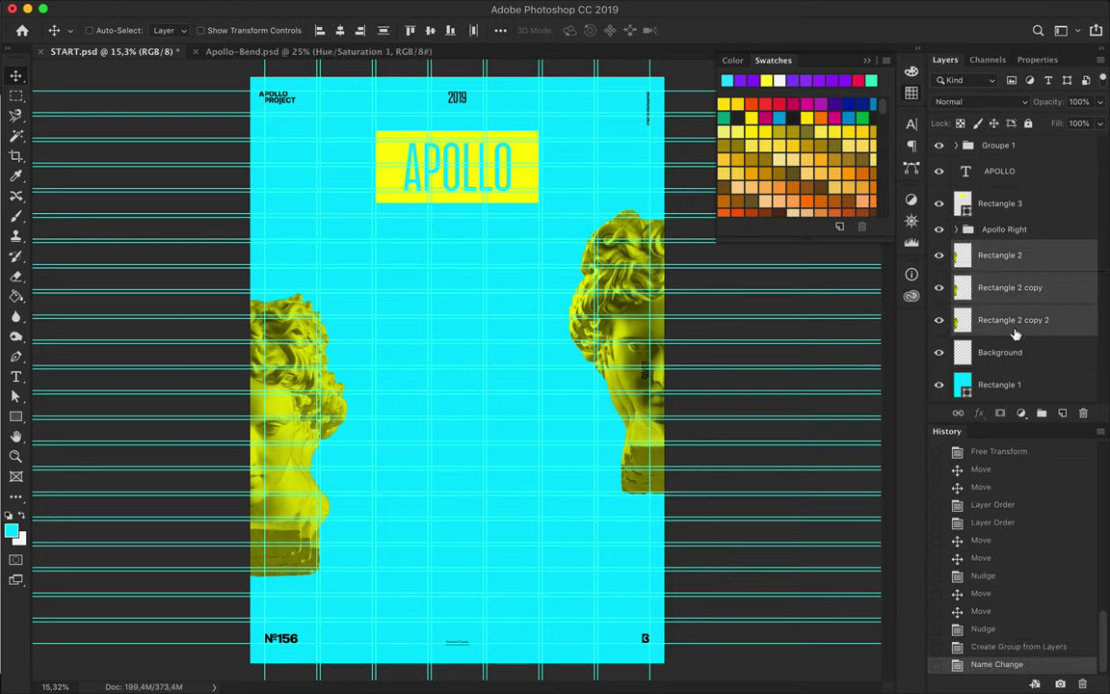
{"action": "key", "text": "ctrl+g"}
{"action": "double_click", "coordinate": [993, 248]}
{"action": "type", "text": "Apo"}
{"action": "scroll", "coordinate": [454, 213], "scroll_direction": "up", "scroll_amount": 2}
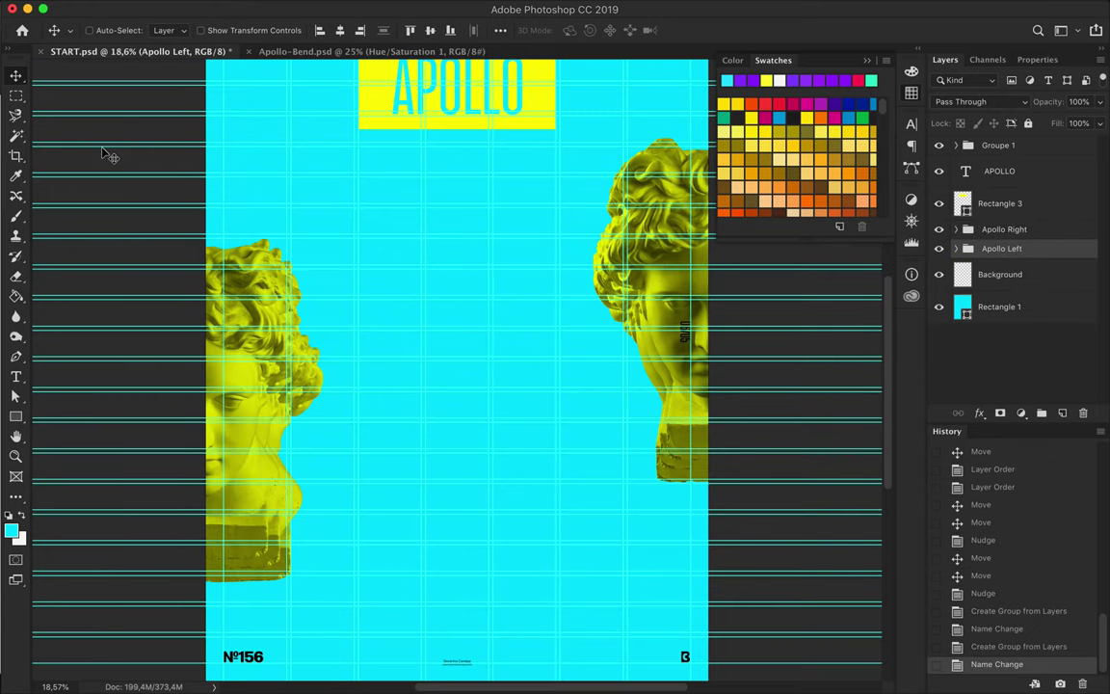
Draw no-fill diagonal pen lines with a 23,1 stroke across the left bust
{"action": "key", "text": "p"}
{"action": "left_click", "coordinate": [171, 30]}
{"action": "left_click", "coordinate": [224, 30]}
{"action": "left_click", "coordinate": [191, 313]}
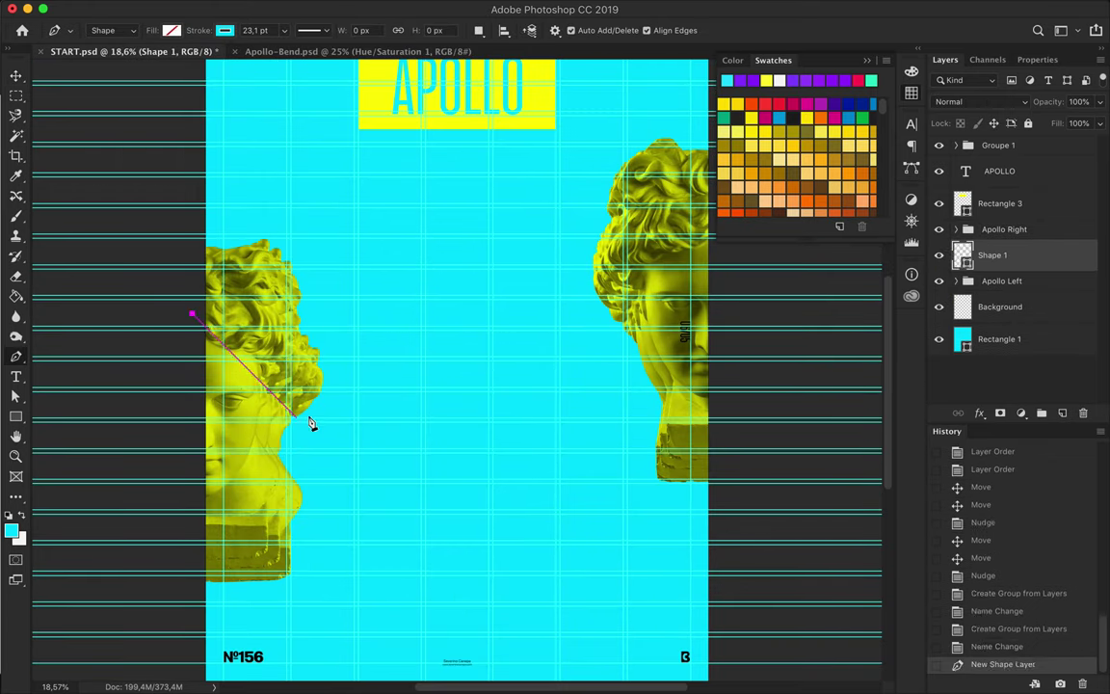
{"action": "type", "text": "23,1"}
{"action": "key", "text": "Return"}
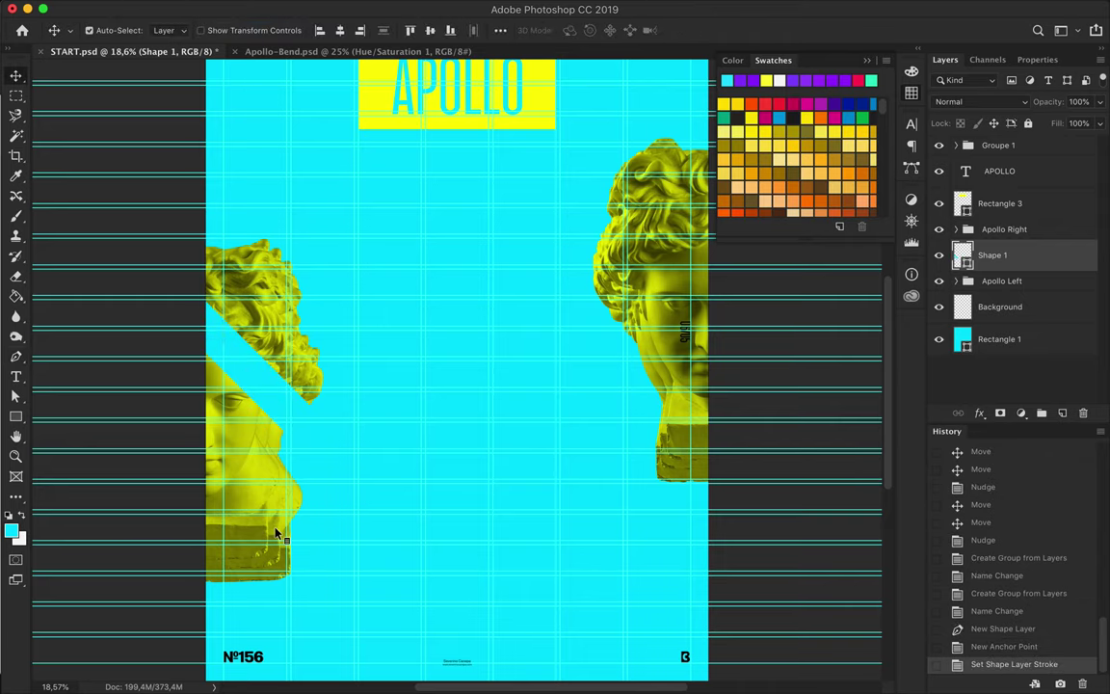
{"action": "left_click", "coordinate": [288, 523]}
{"action": "key", "text": "p"}
{"action": "left_click", "coordinate": [244, 544]}
{"action": "left_click", "coordinate": [337, 453]}
{"action": "left_click_drag", "start_coordinate": [337, 453], "coordinate": [318, 478]}
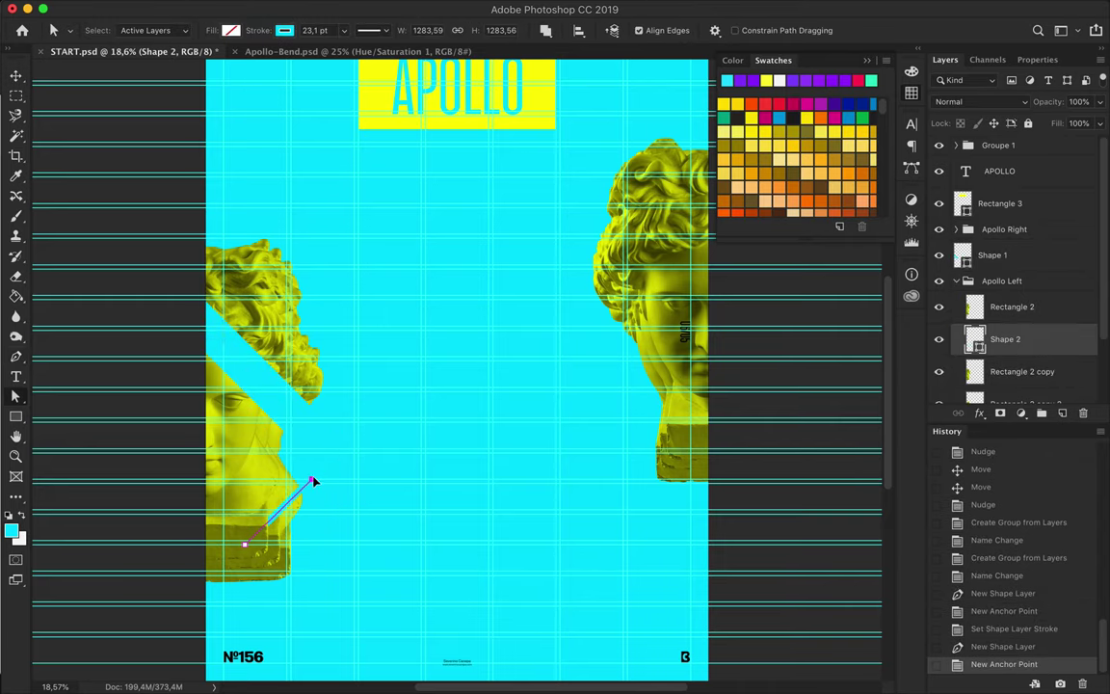
Copy a diagonal line to the right bust in Apollo Right; put Shape 1 in Apollo Left
{"action": "left_click", "coordinate": [287, 415]}
{"action": "key", "text": "v"}
{"action": "left_click_drag", "start_coordinate": [287, 415], "coordinate": [588, 312]}
{"action": "key", "text": "ctrl+t"}
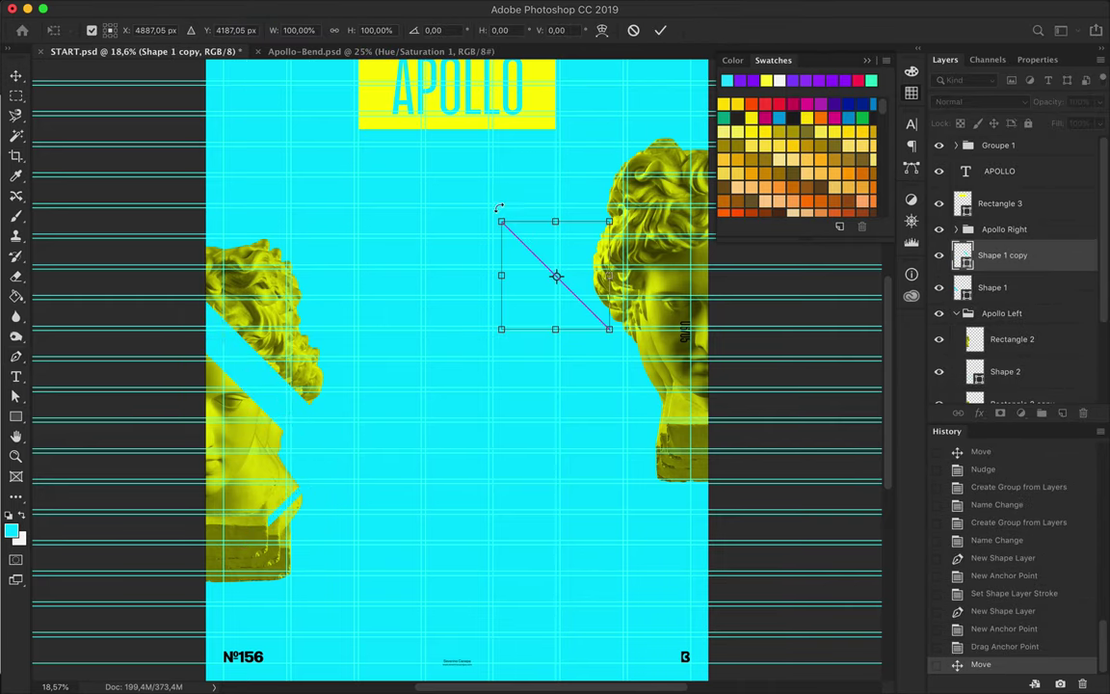
{"action": "key", "text": "Return"}
{"action": "left_click_drag", "start_coordinate": [1003, 255], "coordinate": [1003, 230]}
{"action": "left_click", "coordinate": [956, 224]}
{"action": "mouse_move", "coordinate": [992, 319]}
{"action": "left_mouse_down"}
{"action": "mouse_move", "coordinate": [1008, 195]}
{"action": "mouse_move", "coordinate": [1006, 362]}
{"action": "left_mouse_up"}
{"action": "left_click", "coordinate": [1021, 258]}
{"action": "left_click", "coordinate": [1004, 194]}
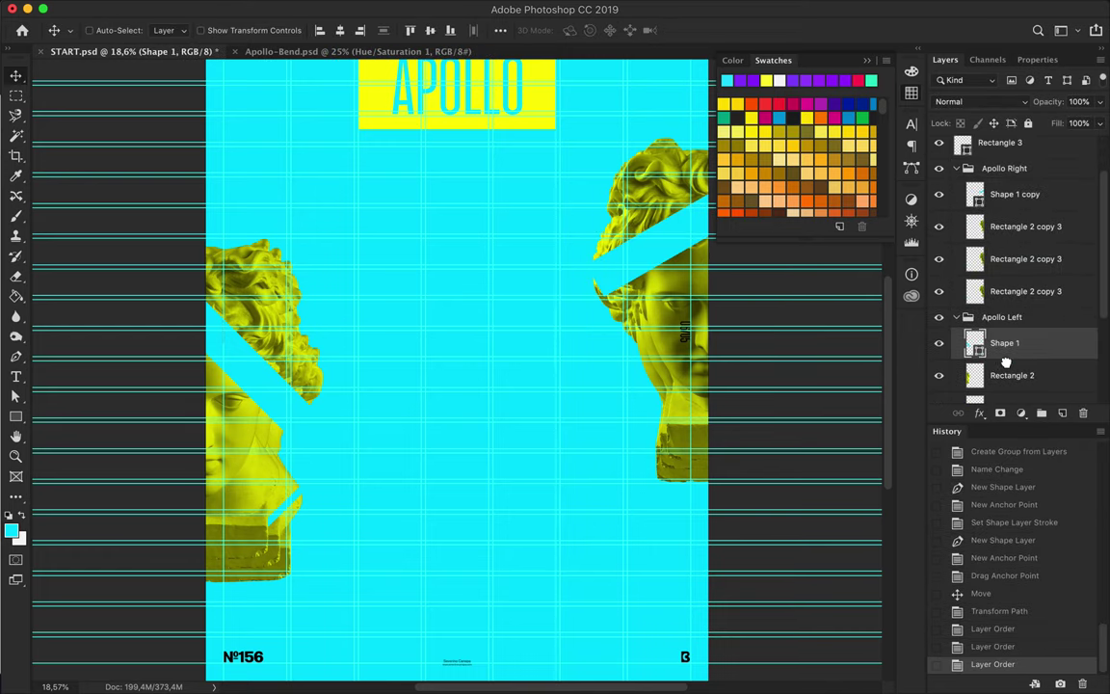
Copy the stripe path to mid-poster and move Shape 2 copy into Apollo Right
{"action": "key", "text": "a"}
{"action": "left_click", "coordinate": [627, 271]}
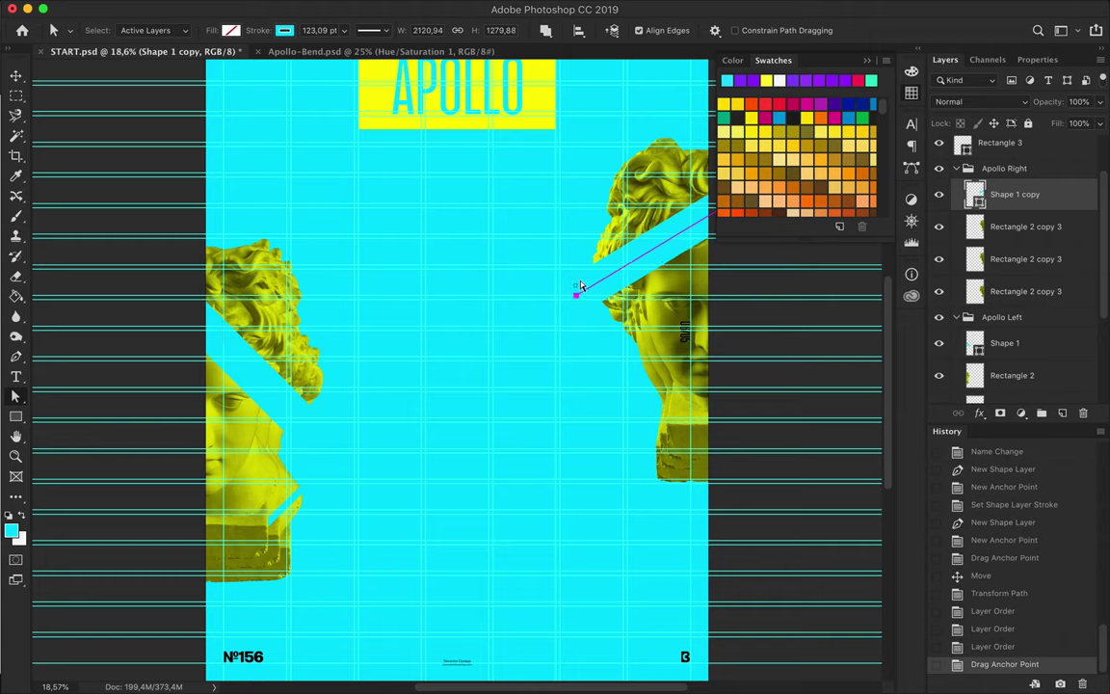
{"action": "left_click_drag", "start_coordinate": [292, 508], "coordinate": [559, 400]}
{"action": "key", "text": "ctrl+t"}
{"action": "key", "text": "Return"}
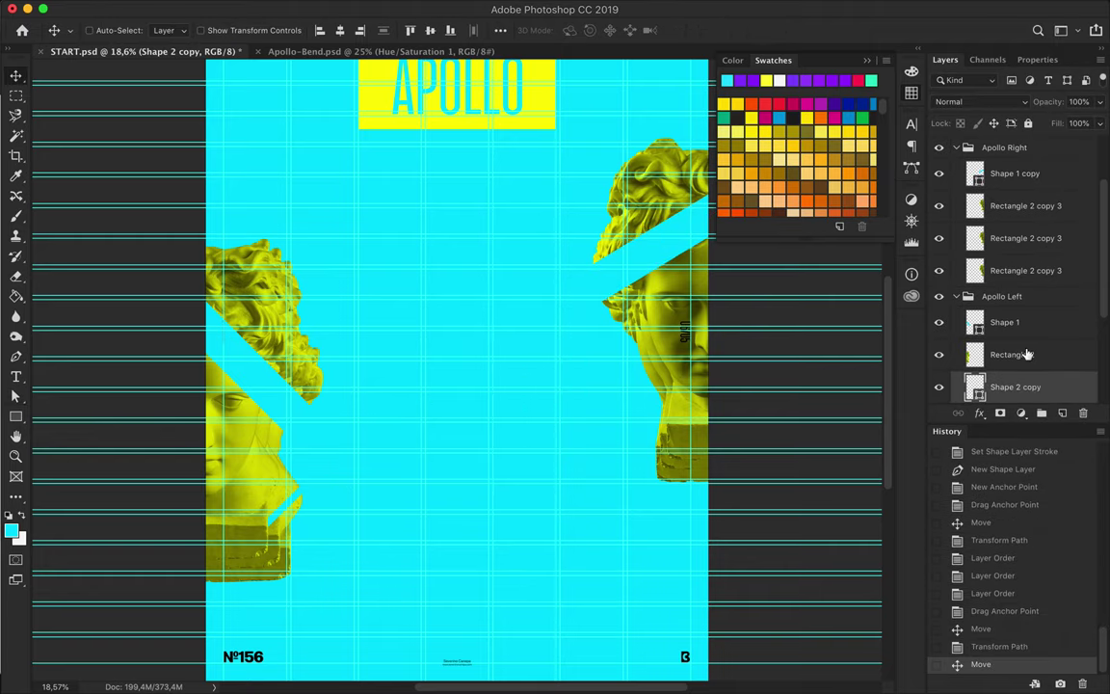
{"action": "left_click_drag", "start_coordinate": [1015, 386], "coordinate": [1011, 224]}
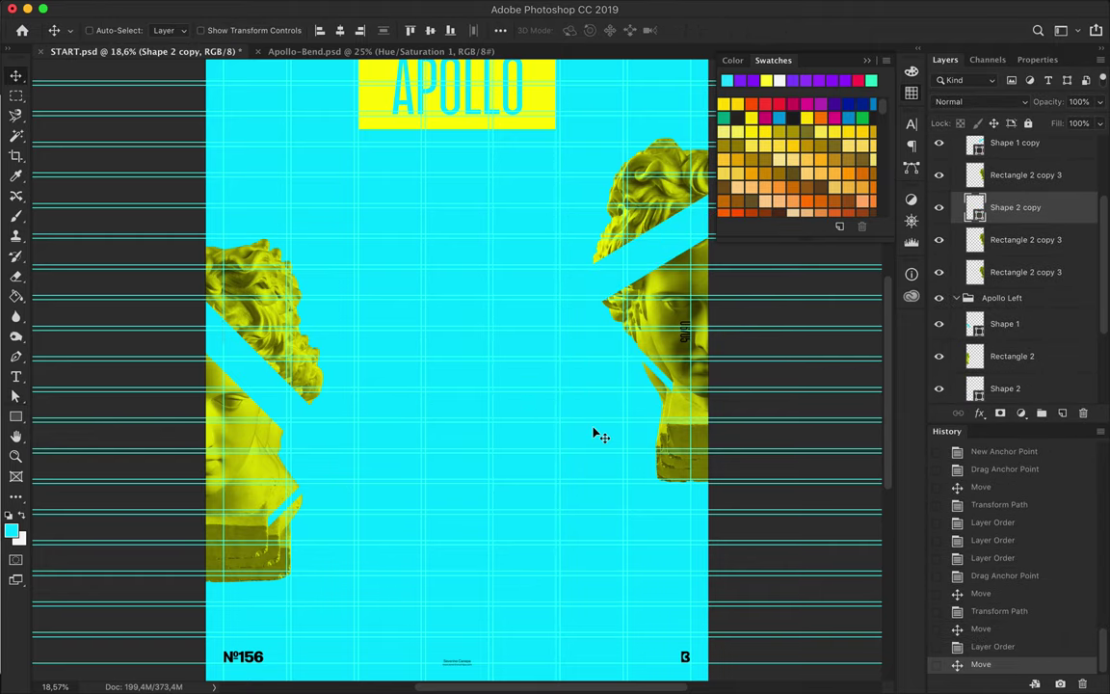
Duplicate the APOLLO title slightly offset to the right
{"action": "scroll", "coordinate": [513, 235], "scroll_direction": "up", "scroll_amount": 3}
{"action": "left_click", "coordinate": [493, 197], "text": "ctrl"}
{"action": "left_click_drag", "start_coordinate": [489, 200], "coordinate": [501, 203]}
{"action": "key", "text": "Right"}
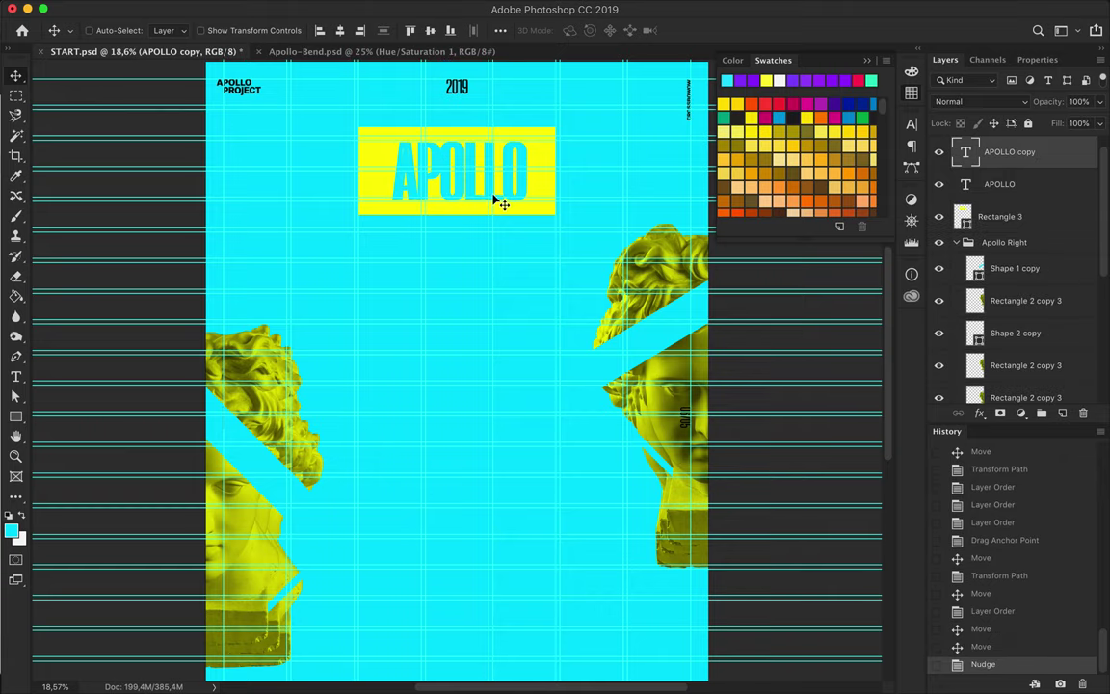
Make the duplicate APOLLO text white and hide the layout guides
{"action": "key", "text": "t"}
{"action": "left_click", "coordinate": [509, 30]}
{"action": "left_click", "coordinate": [922, 178]}
{"action": "left_click_drag", "start_coordinate": [1010, 151], "coordinate": [1010, 197]}
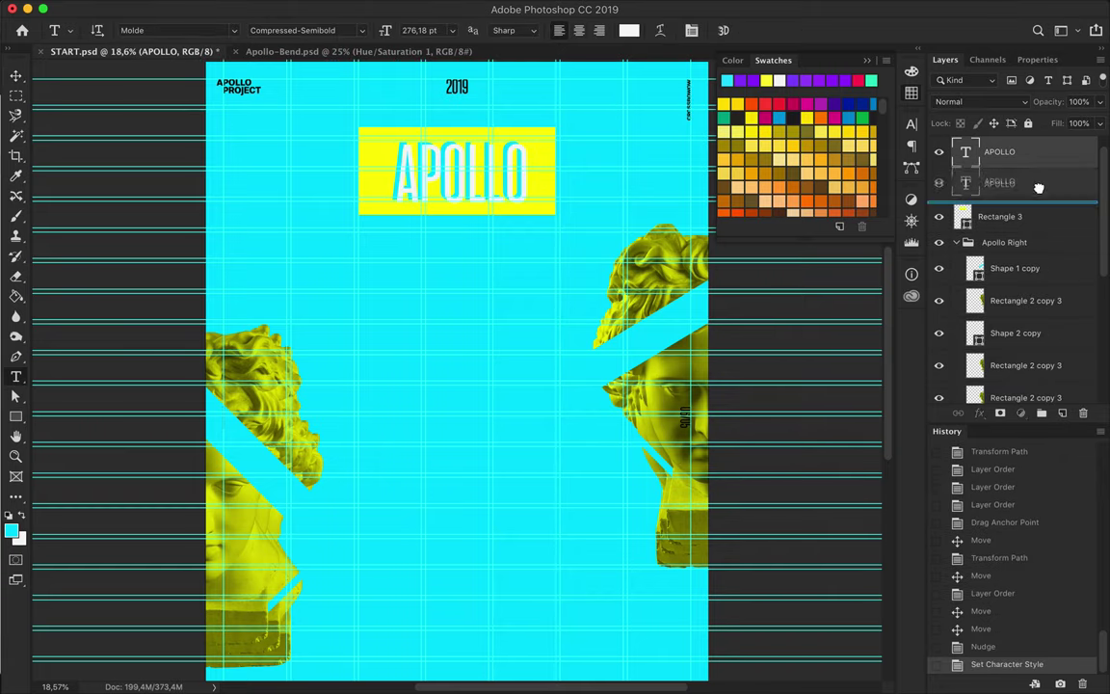
{"action": "key", "text": "ctrl+semicolon"}
{"action": "scroll", "coordinate": [470, 409], "scroll_direction": "down", "scroll_amount": 3}
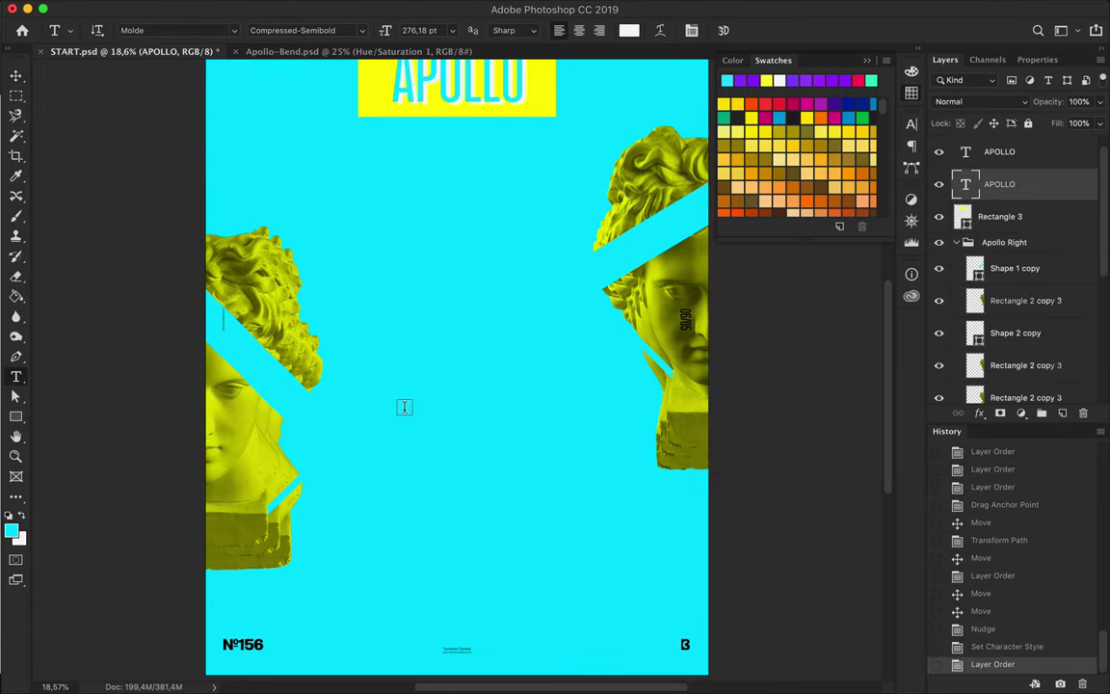
Add big bold white FRENCH KINGS text and scale it up
{"action": "left_click", "coordinate": [405, 406]}
{"action": "type", "text": "FRENCH KINGS"}
{"action": "key", "text": "ctrl+Return"}
{"action": "left_click", "coordinate": [327, 30]}
{"action": "left_click", "coordinate": [350, 269]}
{"action": "key", "text": "ctrl+shift+period"}
{"action": "key", "text": "ctrl+t"}
{"action": "mouse_move", "coordinate": [462, 413]}
{"action": "left_mouse_down"}
{"action": "mouse_move", "coordinate": [426, 389]}
{"action": "mouse_move", "coordinate": [651, 193]}
{"action": "left_mouse_up"}
{"action": "key", "text": "Return"}
Tuck FRENCH KINGS behind the bust pieces and resize it
{"action": "left_click_drag", "start_coordinate": [1012, 183], "coordinate": [1042, 345]}
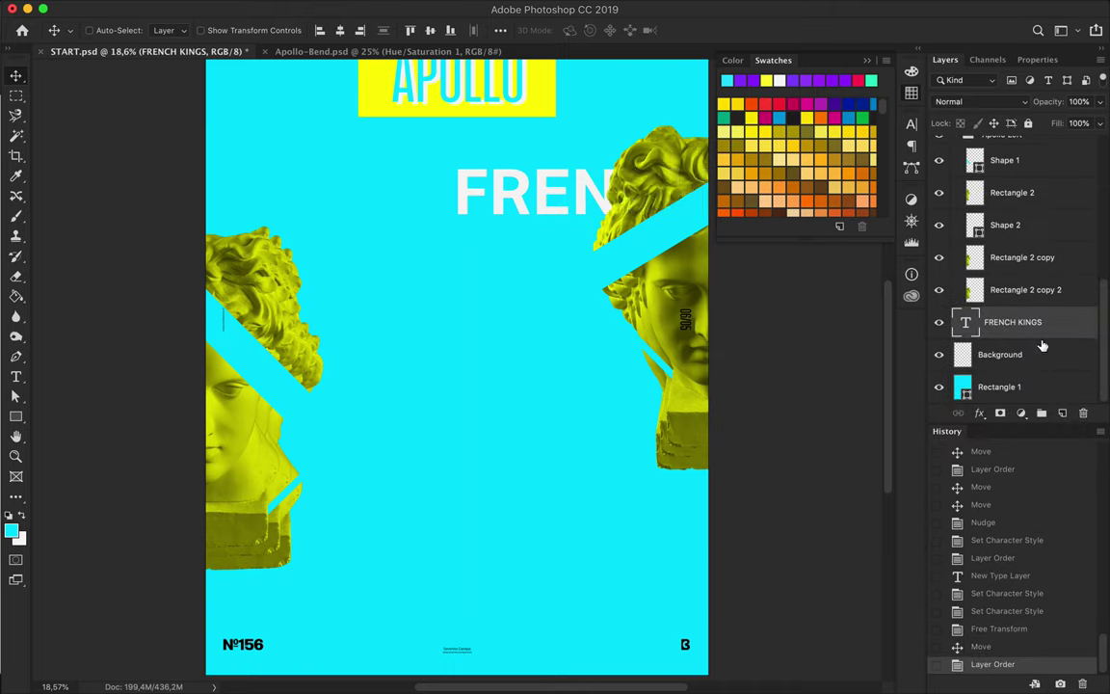
{"action": "key", "text": "ctrl+t"}
{"action": "mouse_move", "coordinate": [572, 277]}
{"action": "left_mouse_down"}
{"action": "mouse_move", "coordinate": [588, 157]}
{"action": "mouse_move", "coordinate": [547, 583]}
{"action": "mouse_move", "coordinate": [216, 532]}
{"action": "left_mouse_up"}
{"action": "key", "text": "Return"}
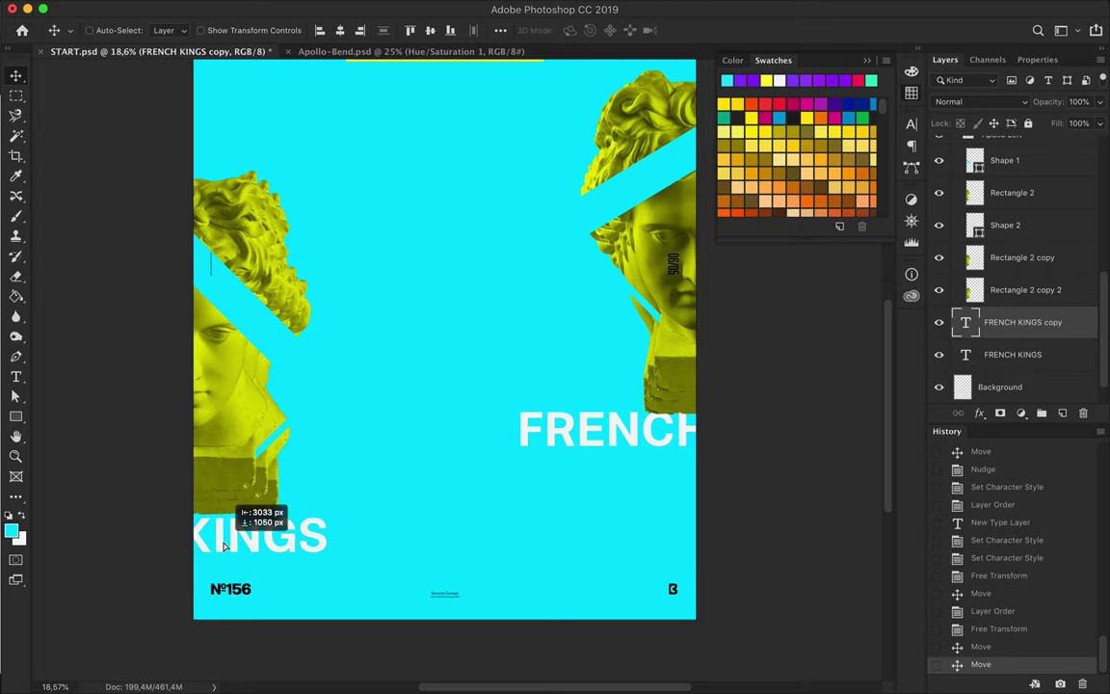
{"action": "double_click", "coordinate": [966, 355]}
{"action": "scroll", "coordinate": [608, 453], "scroll_direction": "up", "scroll_amount": 5}
{"action": "scroll", "coordinate": [607, 460], "scroll_direction": "down", "scroll_amount": 2}
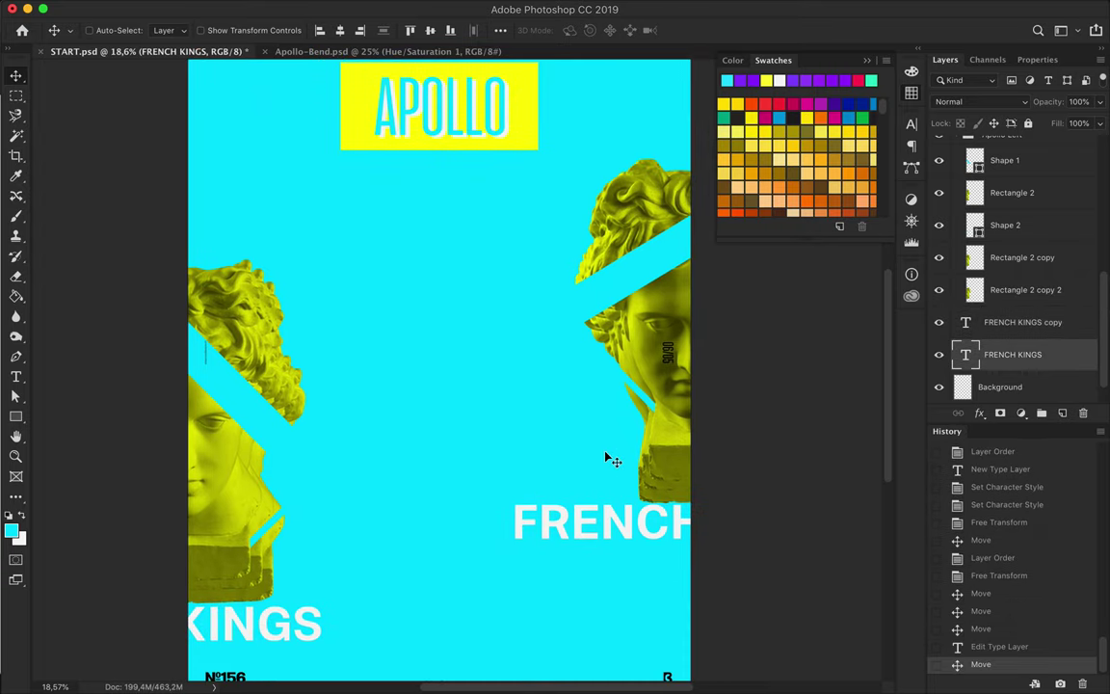
Add the DAILY POSTER DESIGN CHALLENGE APOLLO 365° block at 21 pt with tighter line spacing
{"action": "key", "text": "t"}
{"action": "left_click", "coordinate": [340, 321]}
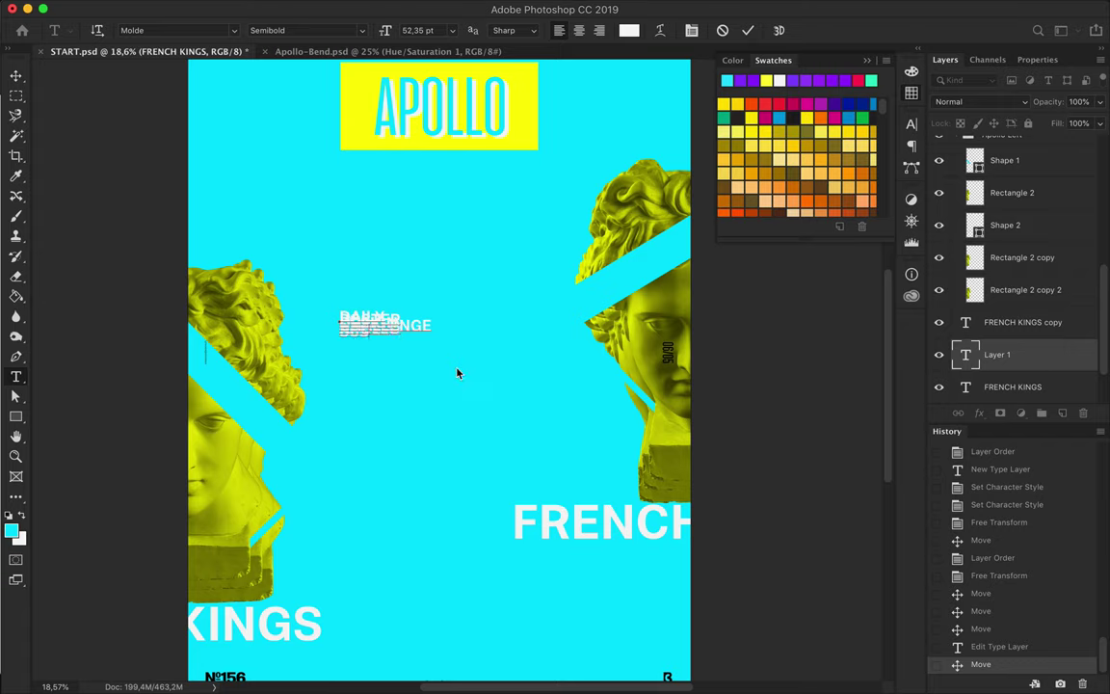
{"action": "left_click", "coordinate": [463, 375]}
{"action": "left_click", "coordinate": [911, 124]}
{"action": "left_click", "coordinate": [851, 157]}
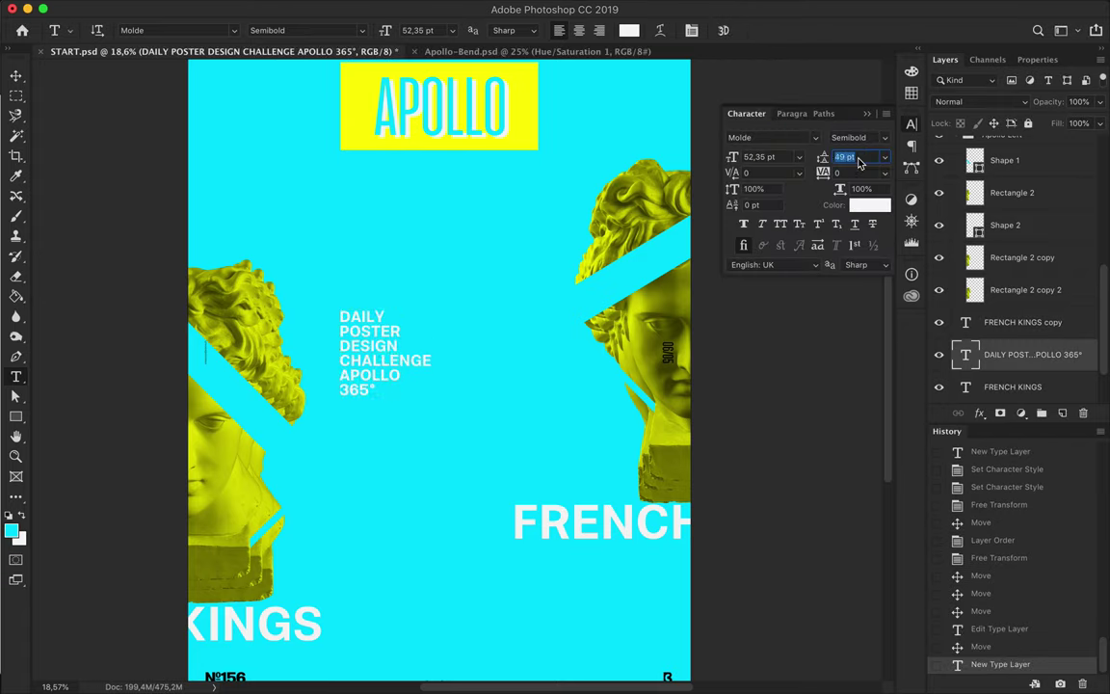
{"action": "key", "text": "ctrl+t"}
{"action": "key", "text": "Return"}
{"action": "left_click", "coordinate": [766, 156]}
{"action": "type", "text": "21"}
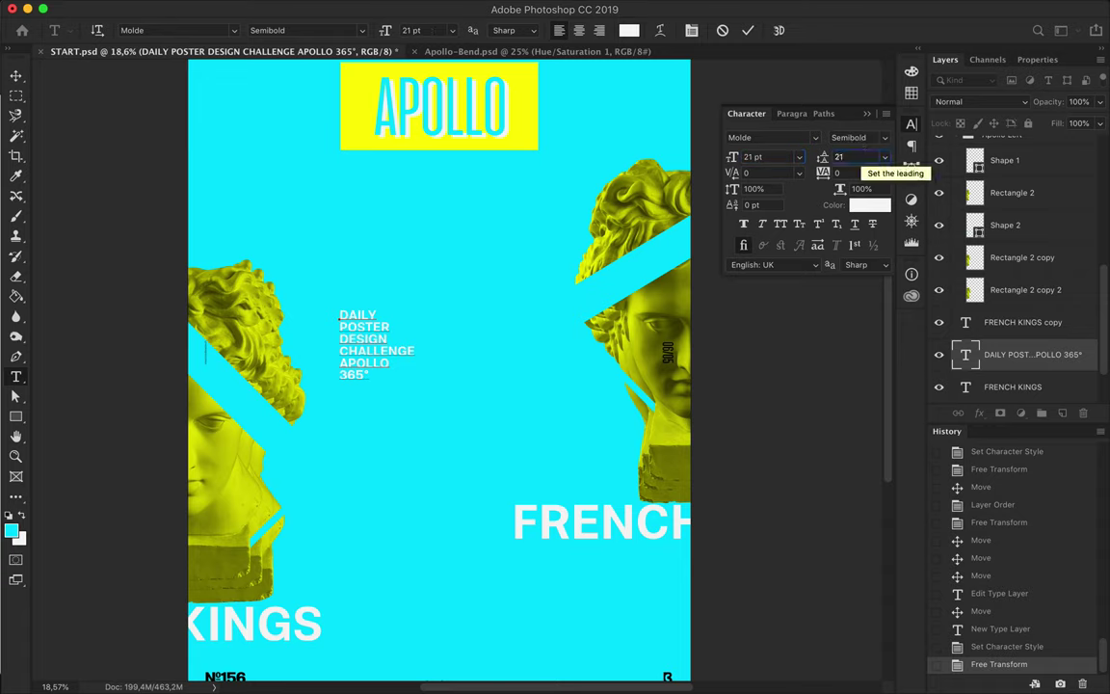
{"action": "key", "text": "Return"}
Move the text block to the lower left and copy the APOLLO title to the poster bottom
{"action": "key", "text": "v"}
{"action": "left_click_drag", "start_coordinate": [370, 339], "coordinate": [337, 523]}
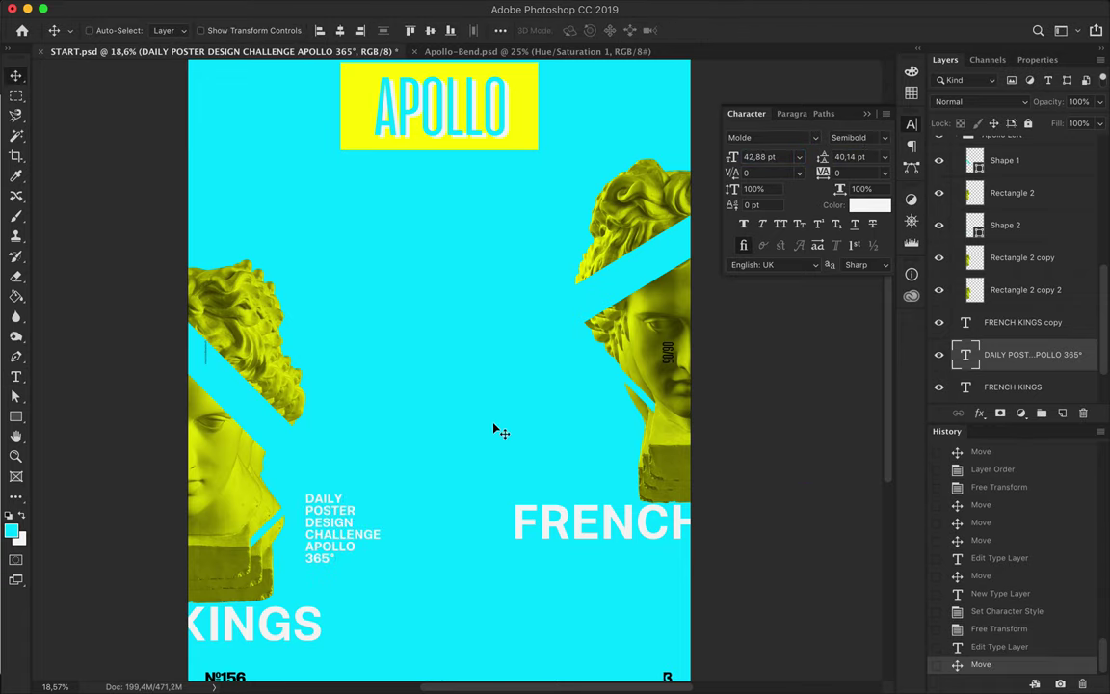
{"action": "scroll", "coordinate": [550, 416], "scroll_direction": "down", "scroll_amount": 2}
{"action": "scroll", "coordinate": [507, 230], "scroll_direction": "up", "scroll_amount": 5}
{"action": "left_click_drag", "start_coordinate": [508, 207], "coordinate": [508, 103]}
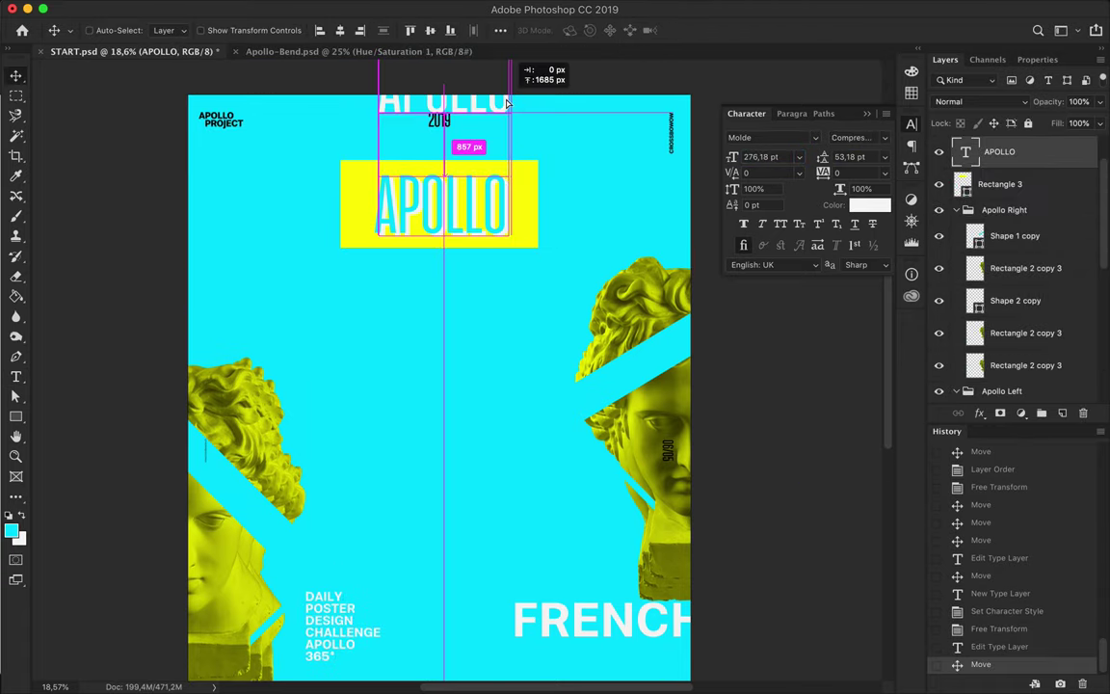
{"action": "scroll", "coordinate": [507, 96], "scroll_direction": "down", "scroll_amount": 2}
{"action": "mouse_move", "coordinate": [484, 199]}
{"action": "left_mouse_down"}
{"action": "mouse_move", "coordinate": [490, 671]}
{"action": "mouse_move", "coordinate": [500, 658]}
{"action": "left_mouse_up"}
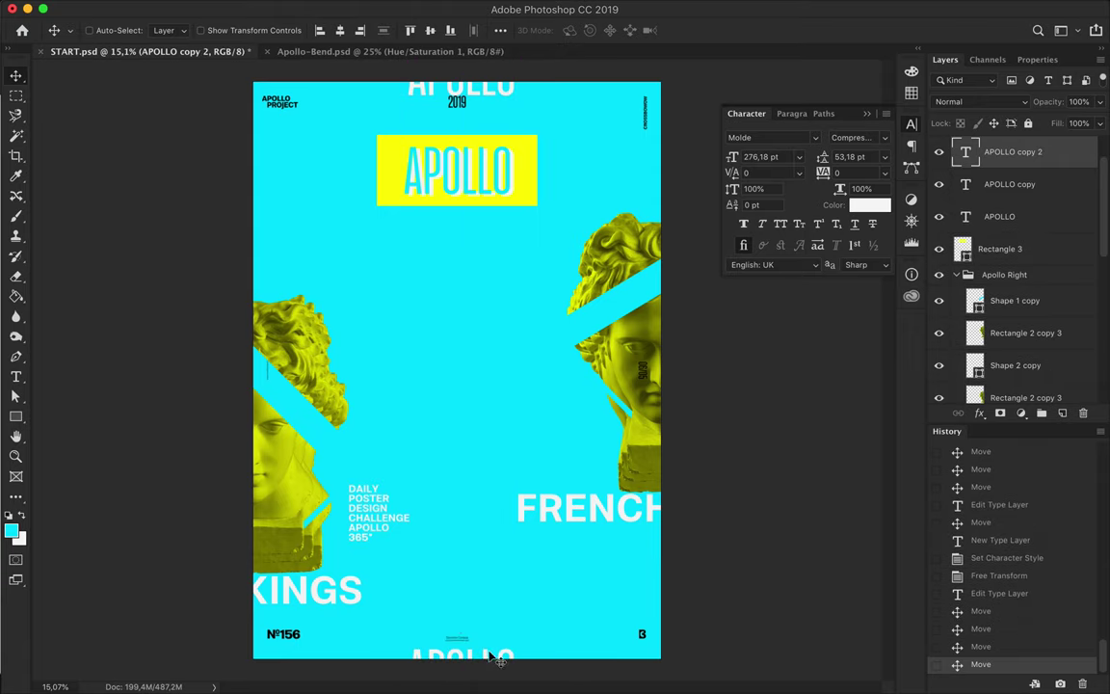
Delete the extra APOLLO copy and select the Rectangle 3 title box
{"action": "scroll", "coordinate": [390, 339], "scroll_direction": "up", "scroll_amount": 2}
{"action": "key", "text": "Delete"}
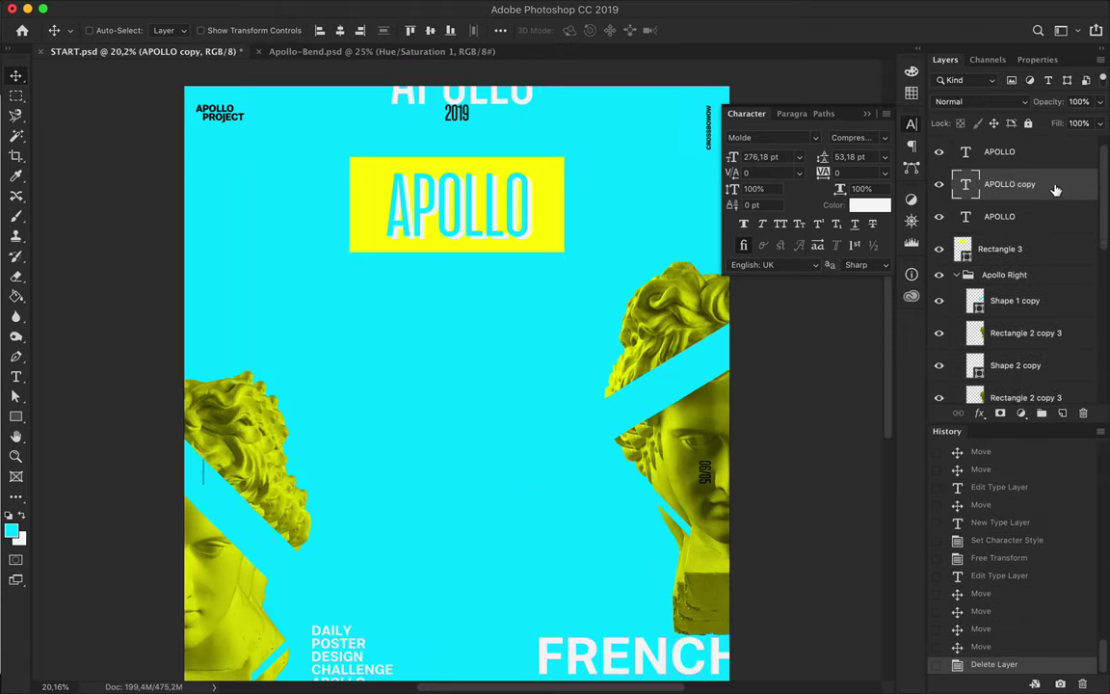
{"action": "scroll", "coordinate": [448, 256], "scroll_direction": "up", "scroll_amount": 3}
{"action": "left_click", "coordinate": [448, 256]}
{"action": "scroll", "coordinate": [446, 322], "scroll_direction": "down", "scroll_amount": 3}
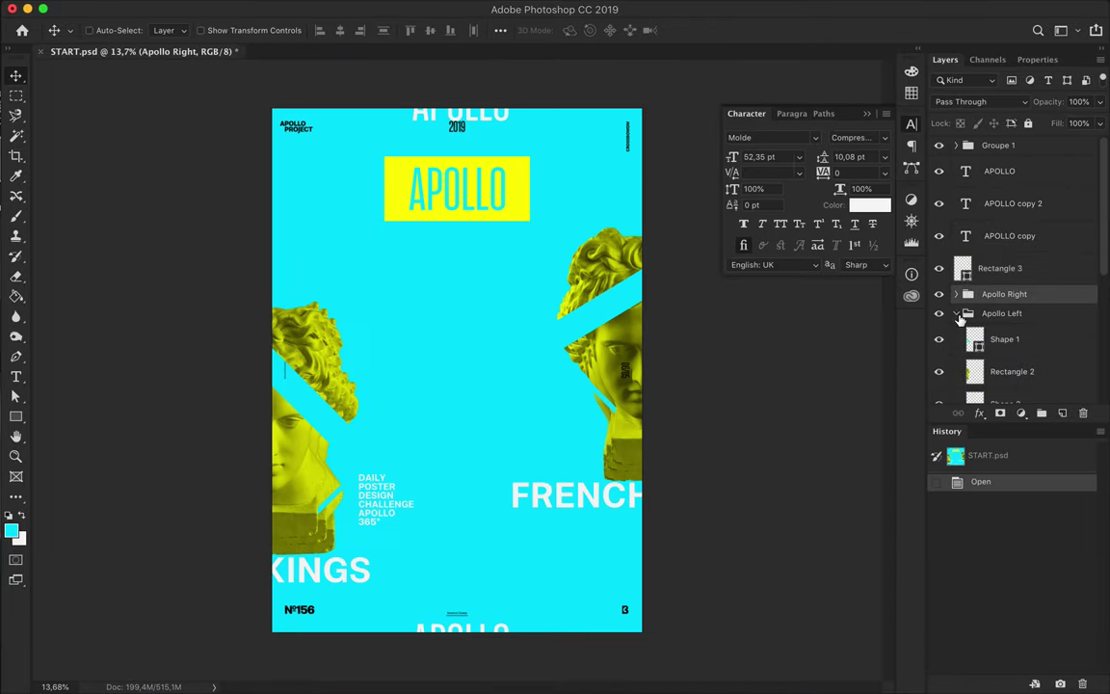
Enlarge and shift the Apollo Left bust
{"action": "left_click", "coordinate": [957, 314]}
{"action": "key", "text": "ctrl+t"}
{"action": "left_click_drag", "start_coordinate": [364, 298], "coordinate": [396, 240]}
{"action": "key", "text": "Return"}
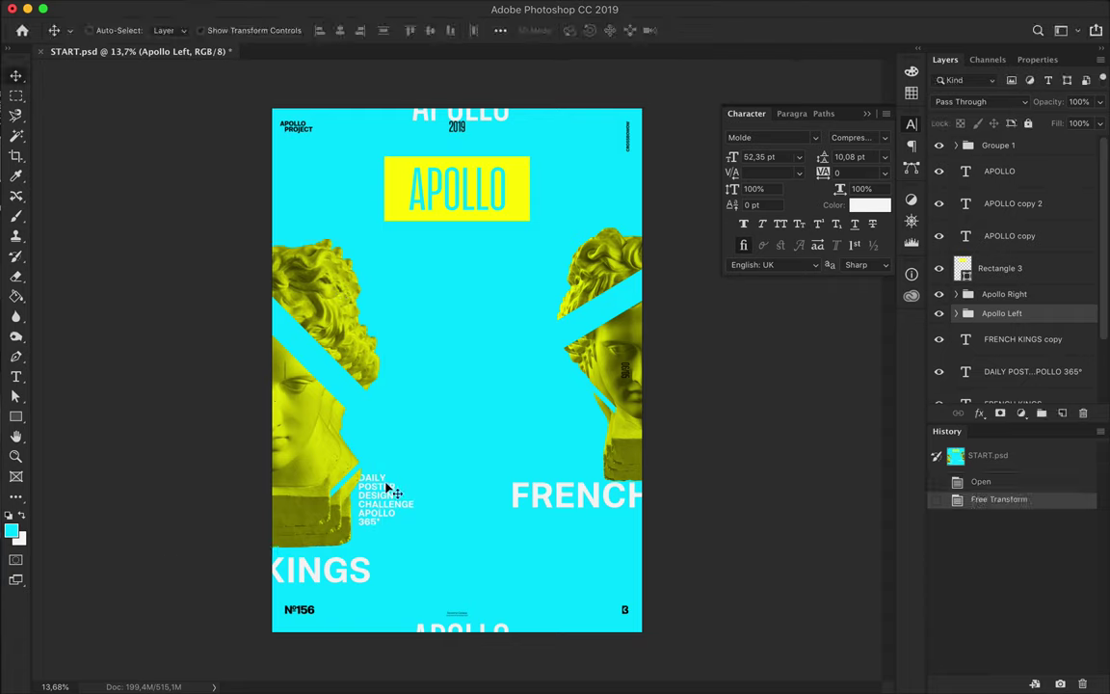
Give Rectangle 3 a cyan fill and a yellow 21 px outline
{"action": "key", "text": "a"}
{"action": "left_click", "coordinate": [528, 198]}
{"action": "left_click", "coordinate": [231, 30]}
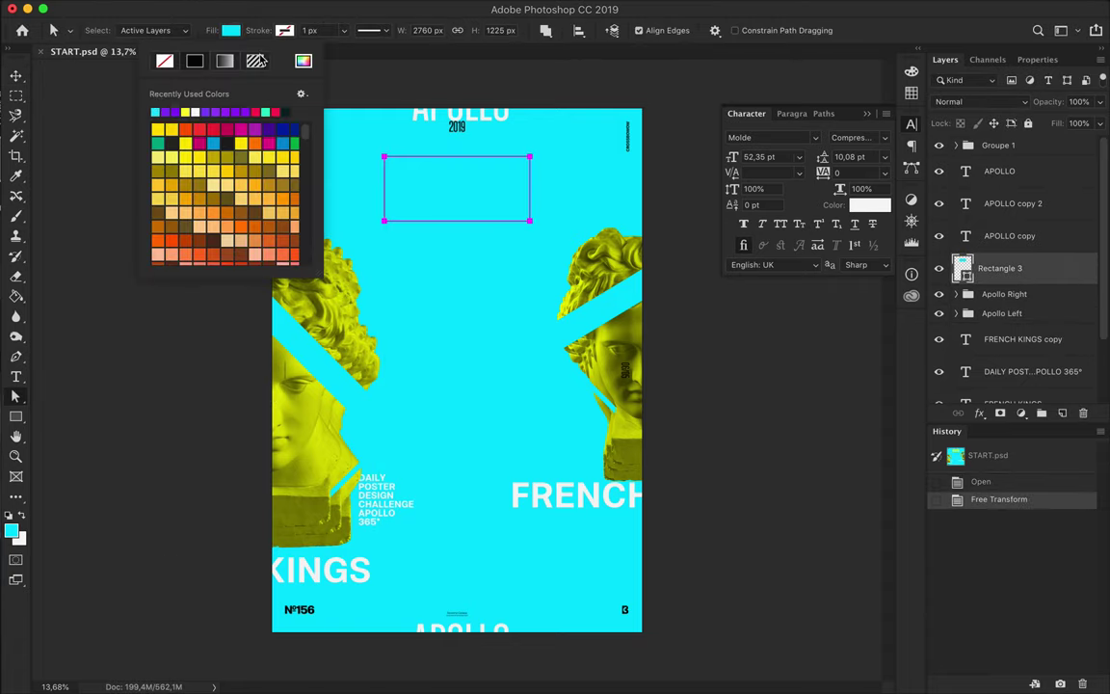
{"action": "left_click", "coordinate": [166, 118]}
{"action": "left_click", "coordinate": [284, 30]}
{"action": "left_click", "coordinate": [154, 118]}
{"action": "left_click_drag", "start_coordinate": [343, 30], "coordinate": [371, 45]}
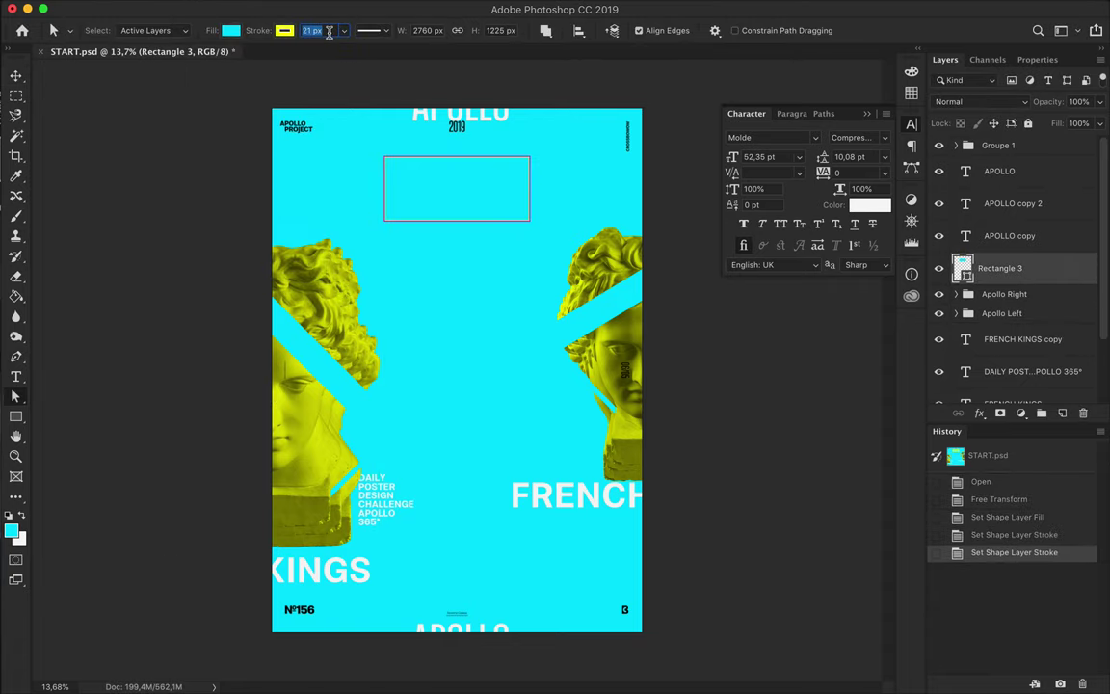
{"action": "key", "text": "v"}
Colour the APOLLO text yellow and duplicate the title box
{"action": "left_click", "coordinate": [1008, 173]}
{"action": "key", "text": "a"}
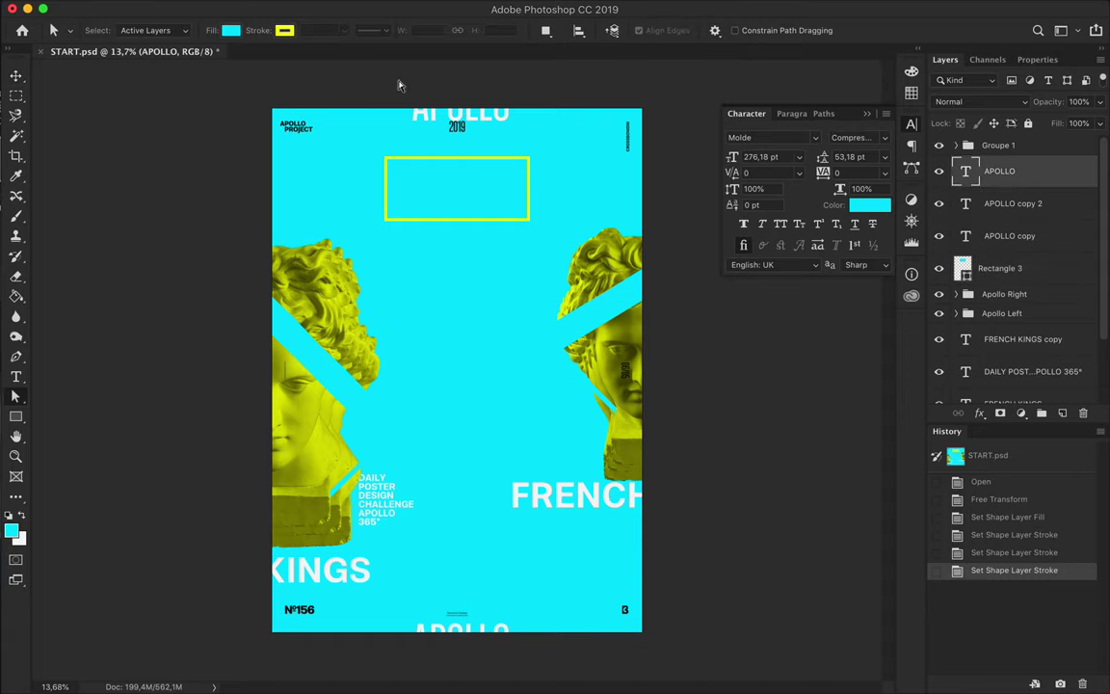
{"action": "left_click", "coordinate": [871, 205]}
{"action": "left_click", "coordinate": [855, 179]}
{"action": "left_click", "coordinate": [870, 204]}
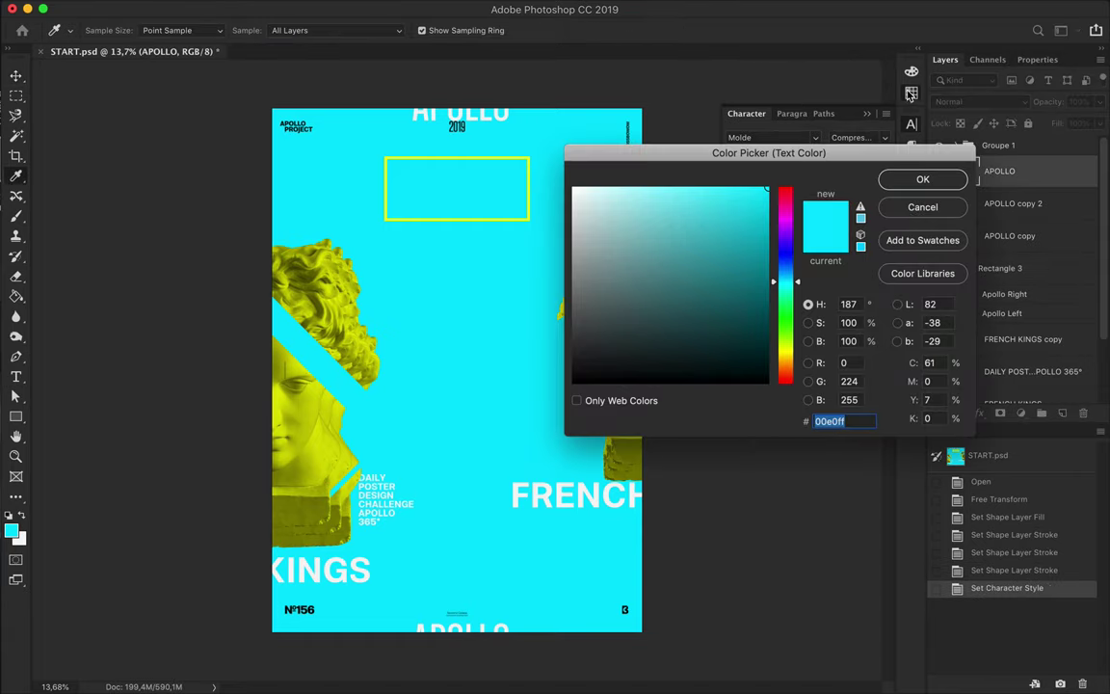
{"action": "left_click", "coordinate": [855, 178]}
{"action": "key", "text": "v"}
{"action": "scroll", "coordinate": [577, 223], "scroll_direction": "up", "scroll_amount": 2}
{"action": "scroll", "coordinate": [560, 222], "scroll_direction": "down", "scroll_amount": 1}
{"action": "key", "text": "ctrl+bracketright"}
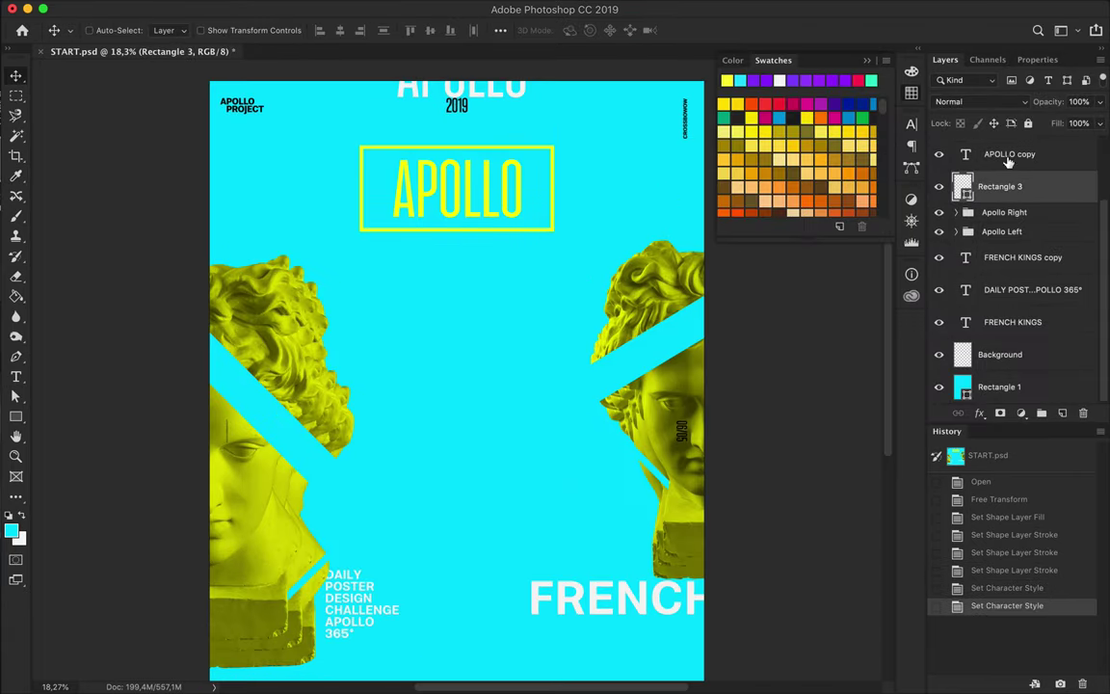
Resize the copied title box to frame the original, slightly taller and narrower
{"action": "key", "text": "ctrl+t"}
{"action": "left_click_drag", "start_coordinate": [455, 229], "coordinate": [458, 240]}
{"action": "left_click_drag", "start_coordinate": [358, 188], "coordinate": [335, 188]}
{"action": "scroll", "coordinate": [453, 192], "scroll_direction": "up", "scroll_amount": 3}
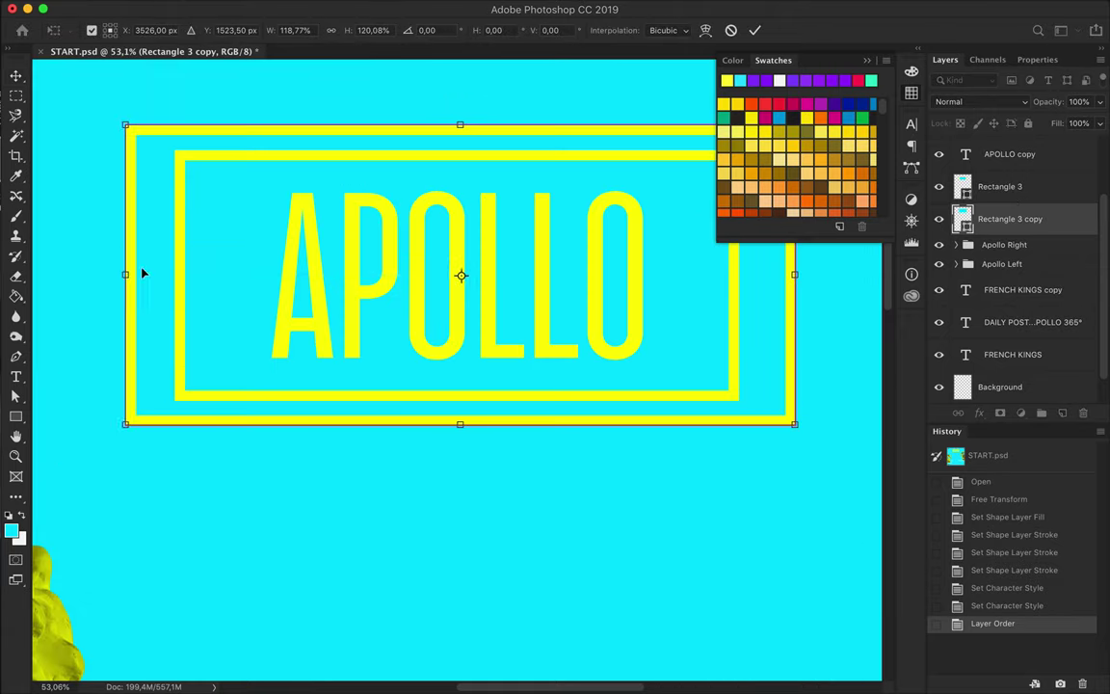
{"action": "left_click_drag", "start_coordinate": [796, 267], "coordinate": [762, 276]}
{"action": "key", "text": "Return"}
Centre the copied box horizontally on the canvas
{"action": "left_click", "coordinate": [501, 30]}
{"action": "left_click", "coordinate": [533, 170]}
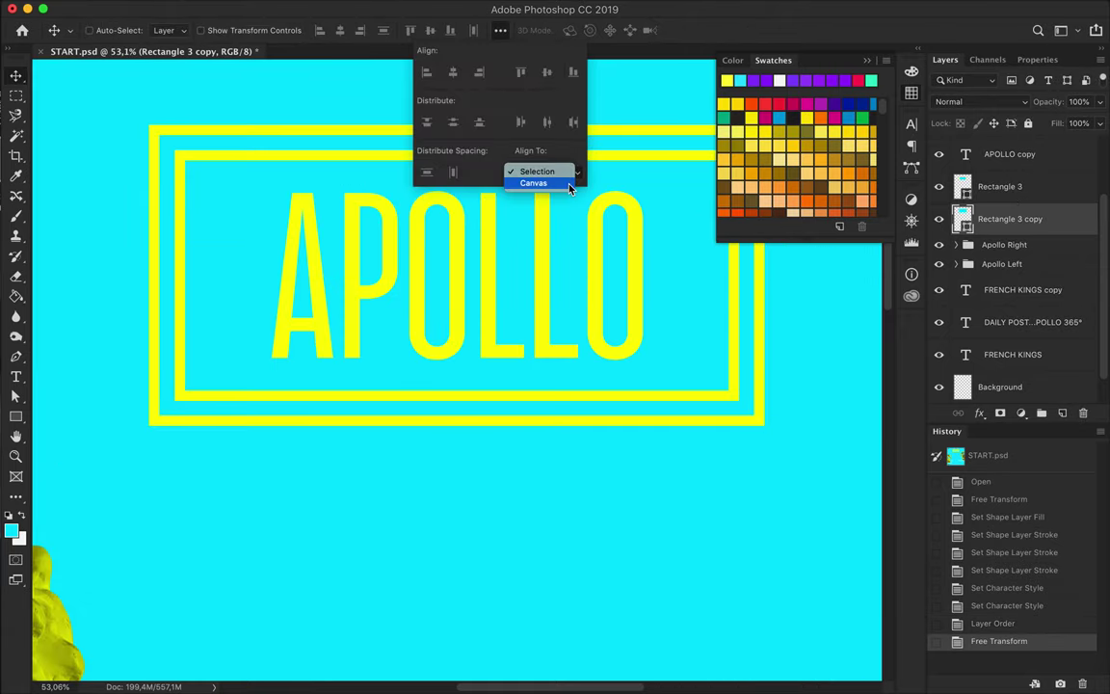
{"action": "left_click", "coordinate": [461, 77]}
{"action": "scroll", "coordinate": [585, 465], "scroll_direction": "down", "scroll_amount": 3}
{"action": "scroll", "coordinate": [585, 465], "scroll_direction": "down", "scroll_amount": 5}
{"action": "scroll", "coordinate": [564, 229], "scroll_direction": "up", "scroll_amount": 5}
Make APOLLO white, centre it with the boxes, and convert them to a smart object
{"action": "key", "text": "t"}
{"action": "left_click", "coordinate": [628, 31]}
{"action": "key", "text": "Return"}
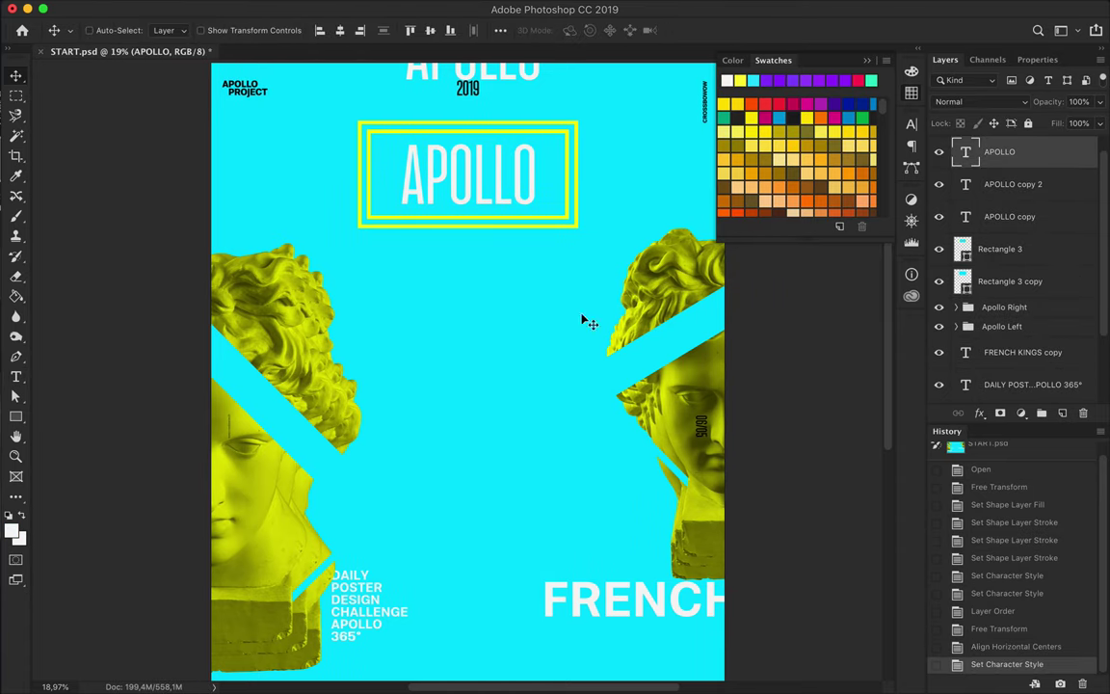
{"action": "left_click_drag", "start_coordinate": [1000, 151], "coordinate": [1002, 231]}
{"action": "left_click", "coordinate": [1009, 281], "text": "shift"}
{"action": "left_click", "coordinate": [500, 30]}
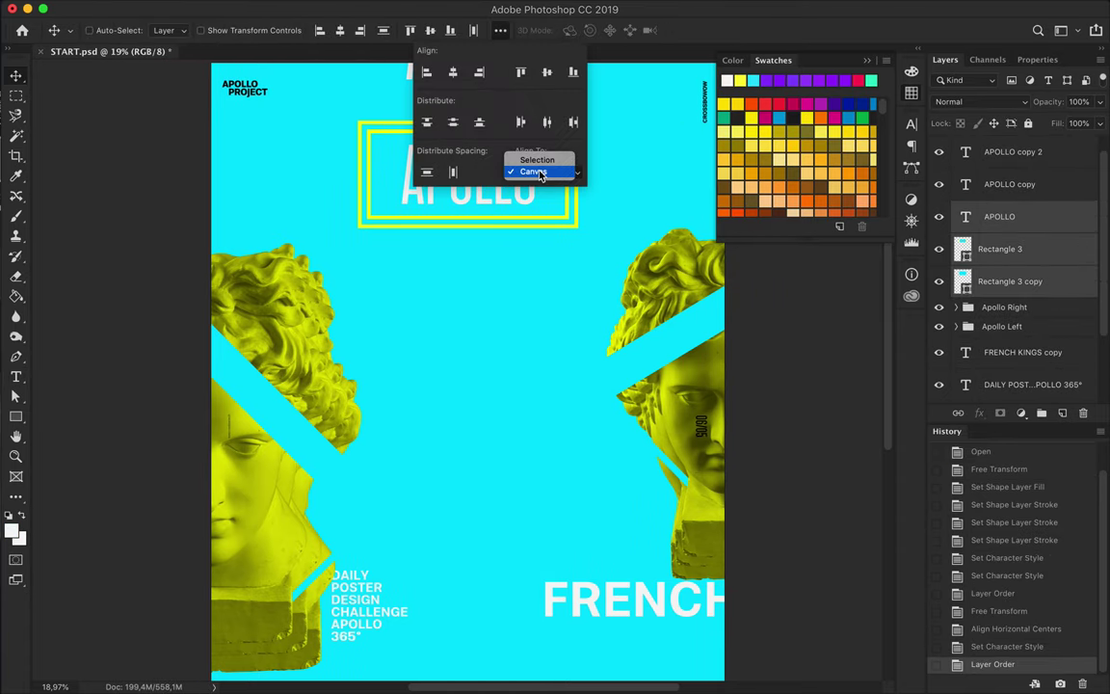
{"action": "left_click", "coordinate": [548, 74]}
{"action": "right_click", "coordinate": [1020, 218]}
{"action": "left_click", "coordinate": [891, 404]}
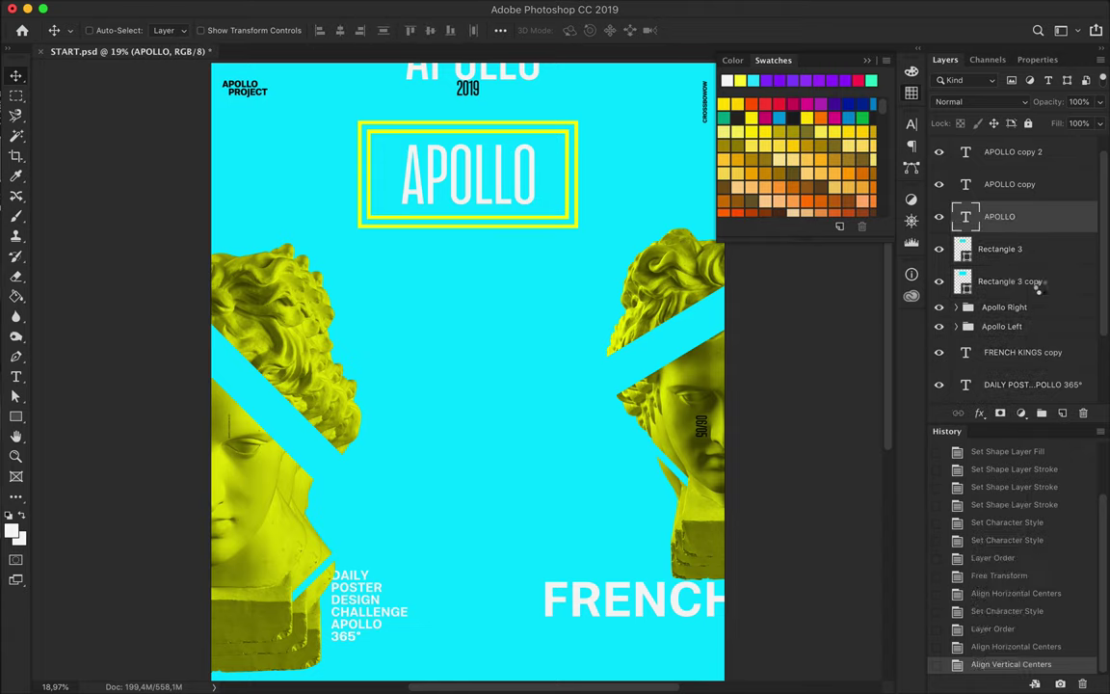
{"action": "left_click", "coordinate": [341, 30]}
Stack duplicate title blocks downward, merge them with Ctrl+E, and nudge them into place
{"action": "left_click_drag", "start_coordinate": [475, 186], "coordinate": [477, 250]}
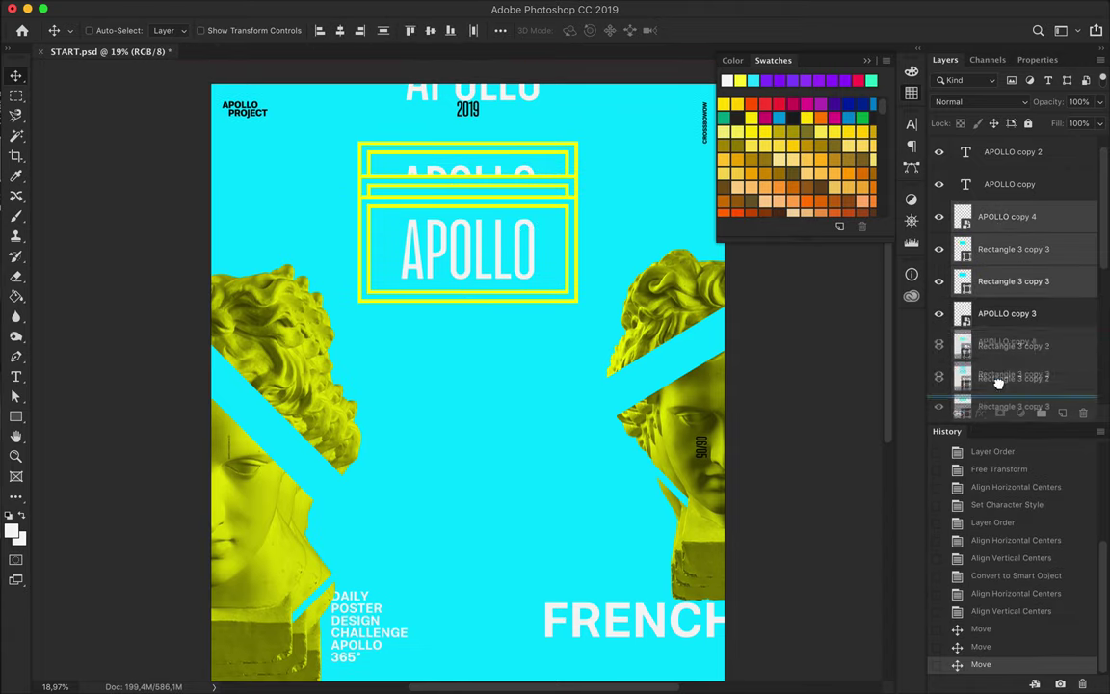
{"action": "left_click_drag", "start_coordinate": [954, 298], "coordinate": [999, 390]}
{"action": "key", "text": "Down"}
{"action": "key", "text": "ctrl+e"}
{"action": "key", "text": "Down"}
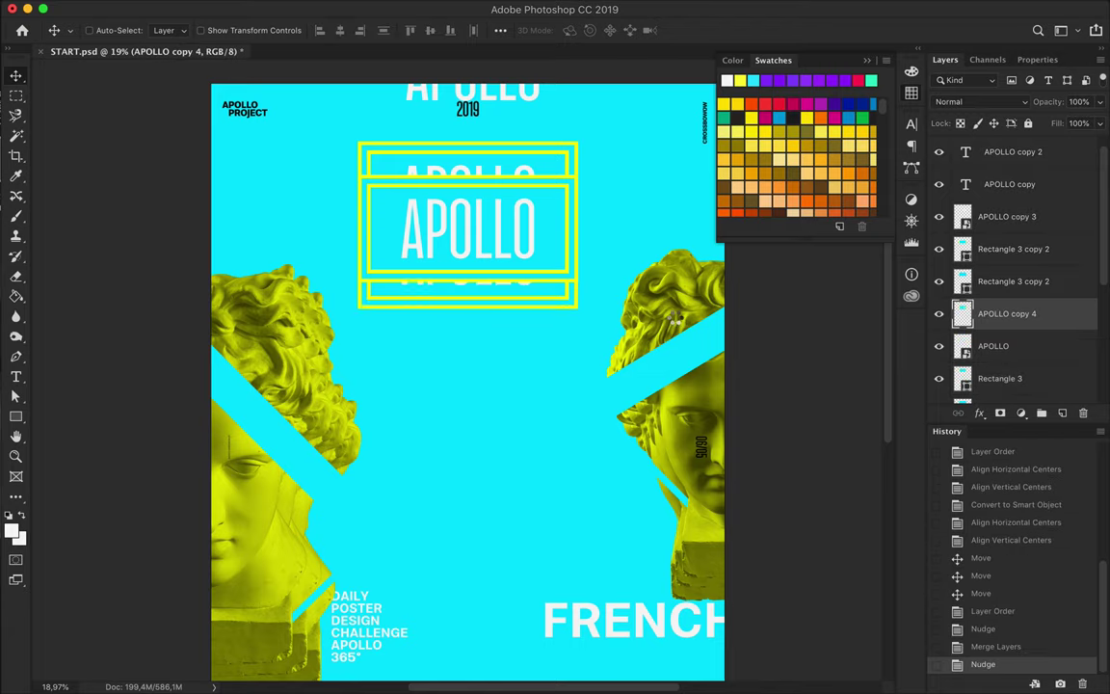
{"action": "key", "text": "alt+bracketleft"}
{"action": "key", "text": "alt+bracketleft"}
{"action": "key", "text": "Down"}
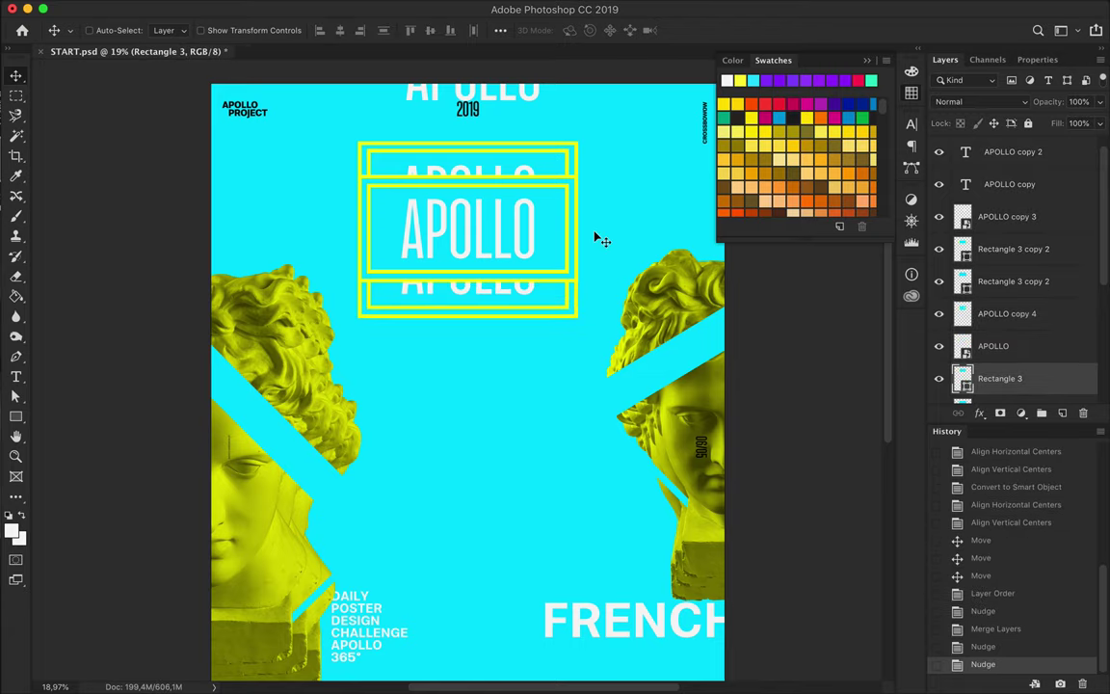
{"action": "scroll", "coordinate": [588, 231], "scroll_direction": "down", "scroll_amount": 2}
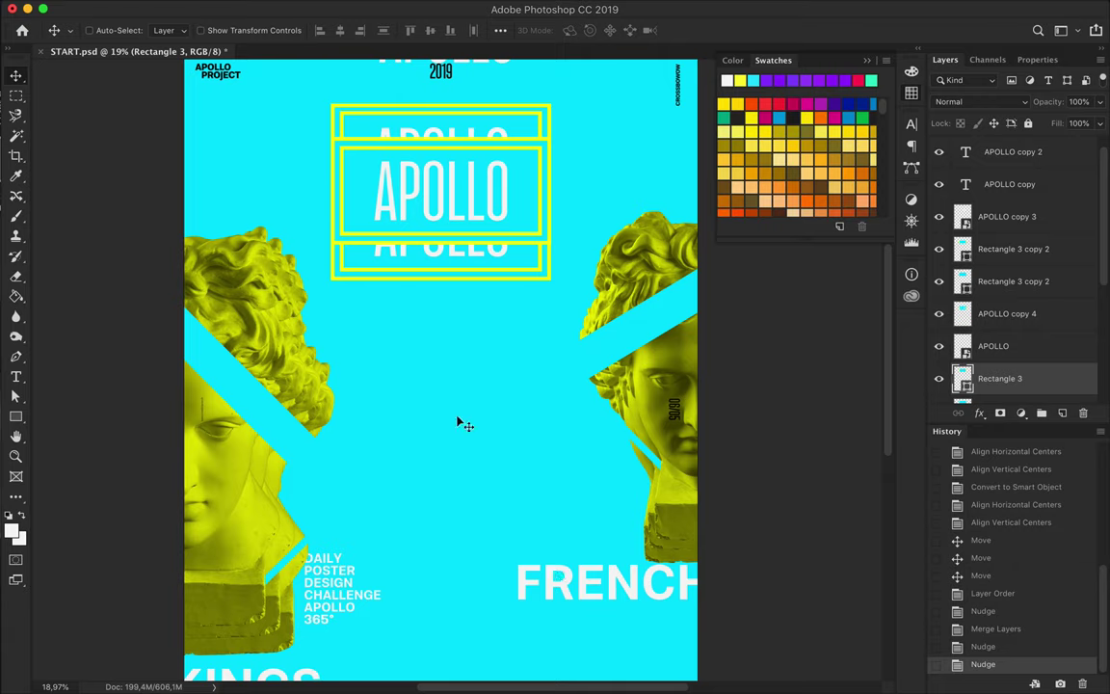
Add a semibold PHILIPPE II subtitle just under the APOLLO title
{"action": "type", "text": "PHILIPPE II"}
{"action": "key", "text": "ctrl+Return"}
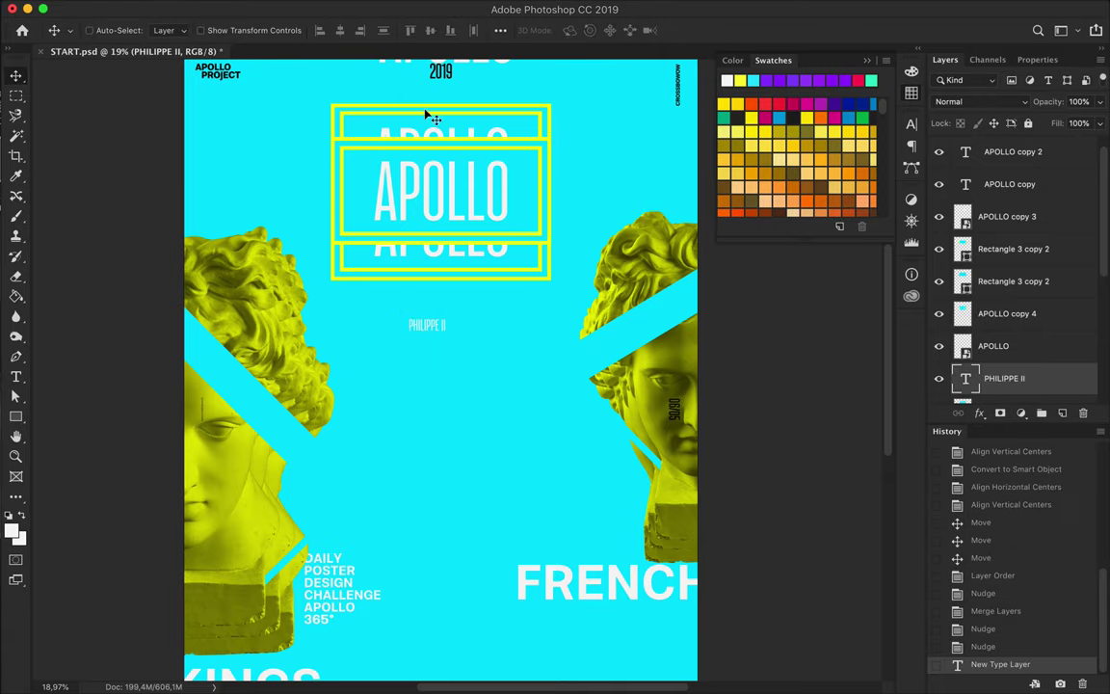
{"action": "left_click", "coordinate": [363, 31]}
{"action": "left_click", "coordinate": [289, 445]}
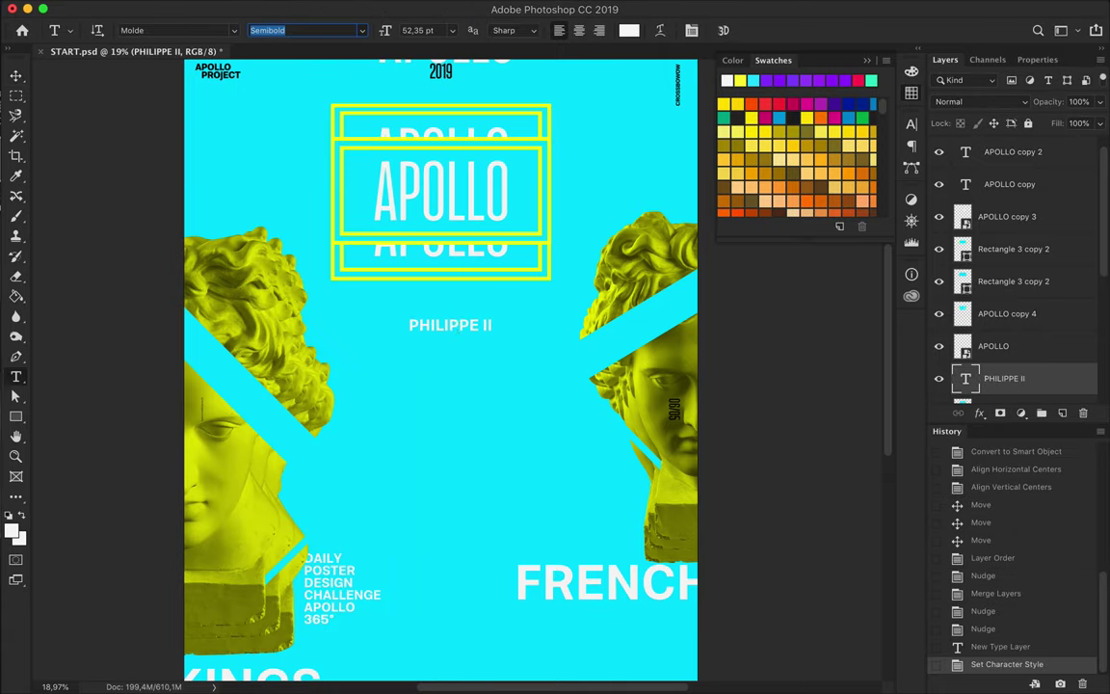
{"action": "key", "text": "v"}
{"action": "key", "text": "ctrl+plus"}
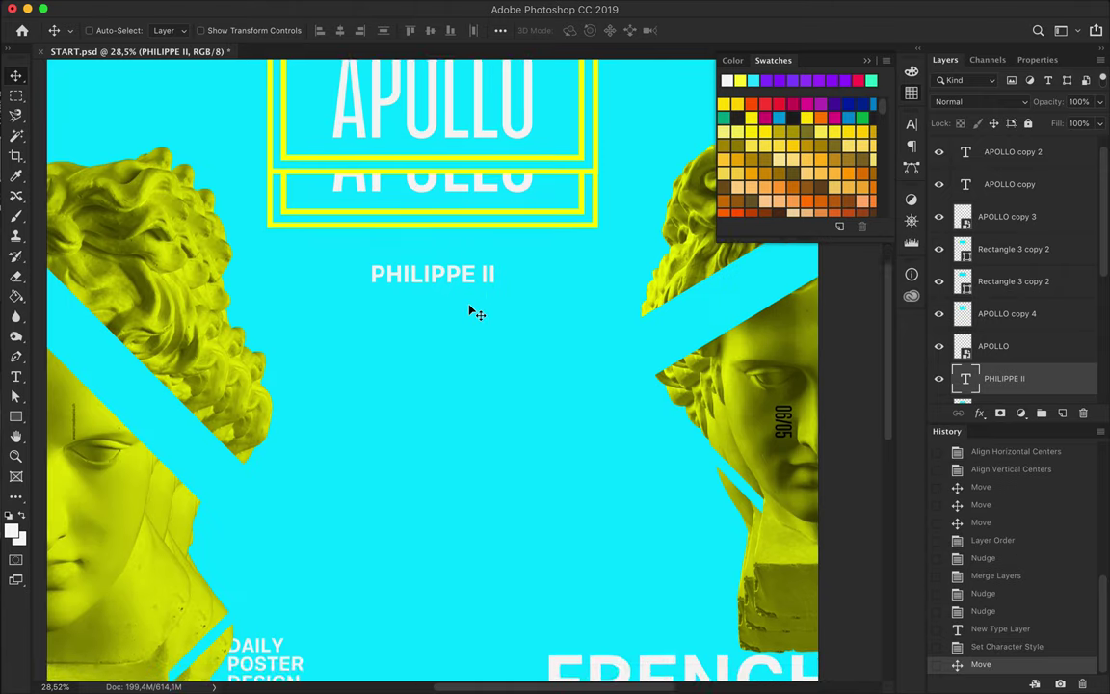
{"action": "left_click_drag", "start_coordinate": [471, 309], "coordinate": [466, 270]}
{"action": "key", "text": "ctrl+minus"}
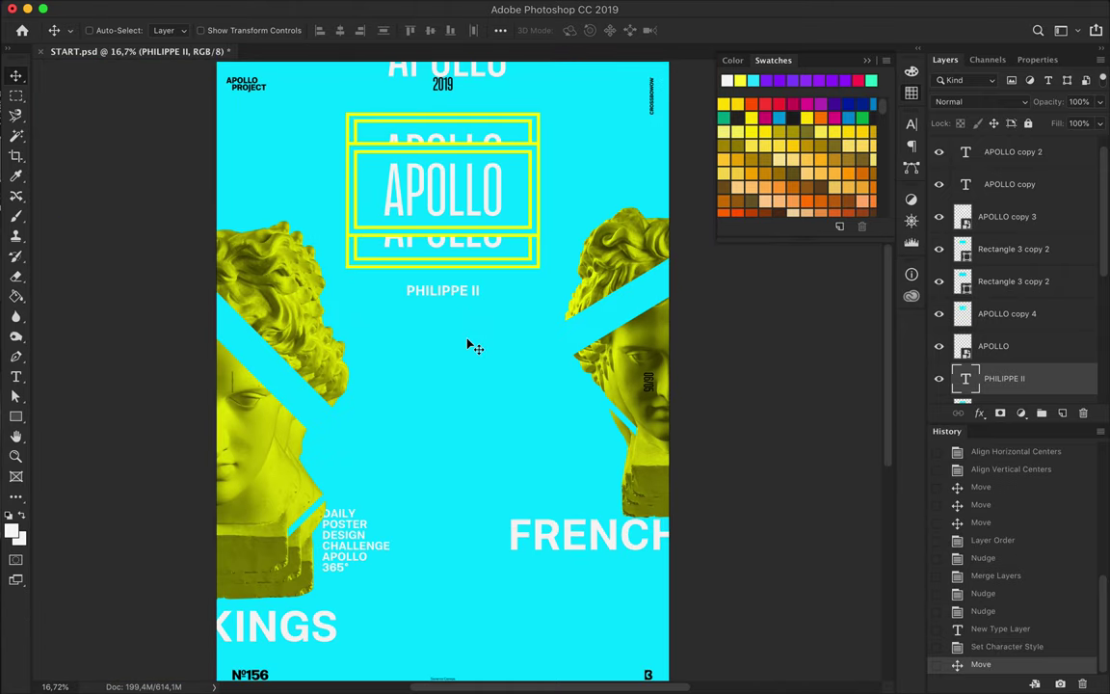
Select the APOLLO copy text layer
{"action": "scroll", "coordinate": [491, 345], "scroll_direction": "down", "scroll_amount": 3}
{"action": "scroll", "coordinate": [508, 343], "scroll_direction": "up", "scroll_amount": 3}
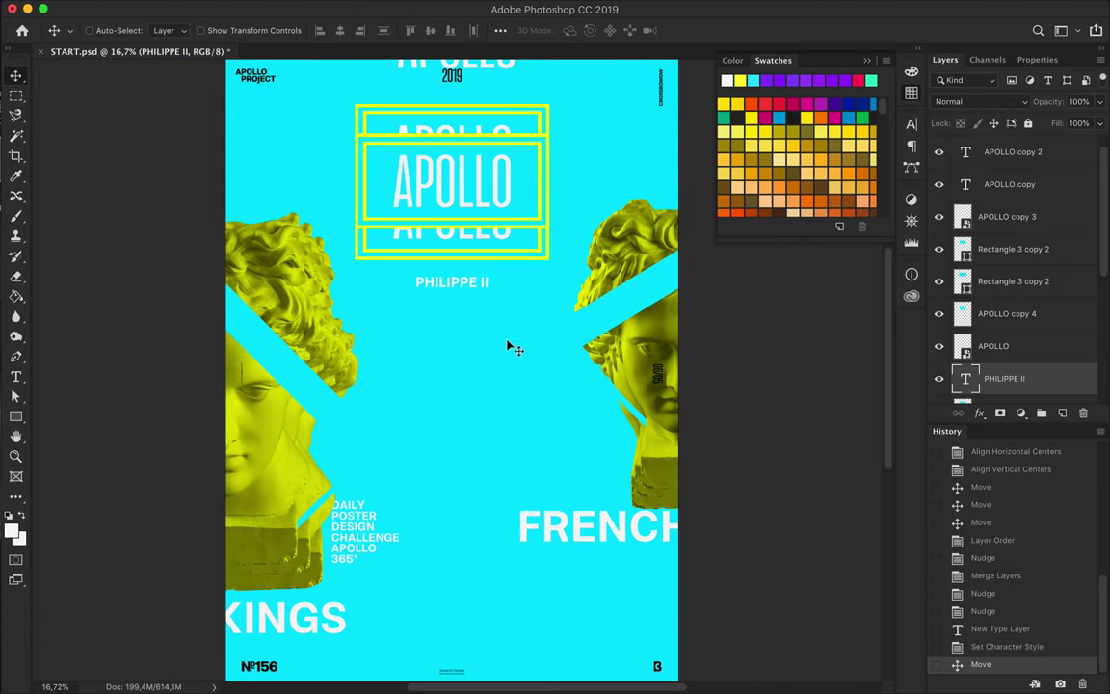
{"action": "scroll", "coordinate": [508, 345], "scroll_direction": "down", "scroll_amount": 2}
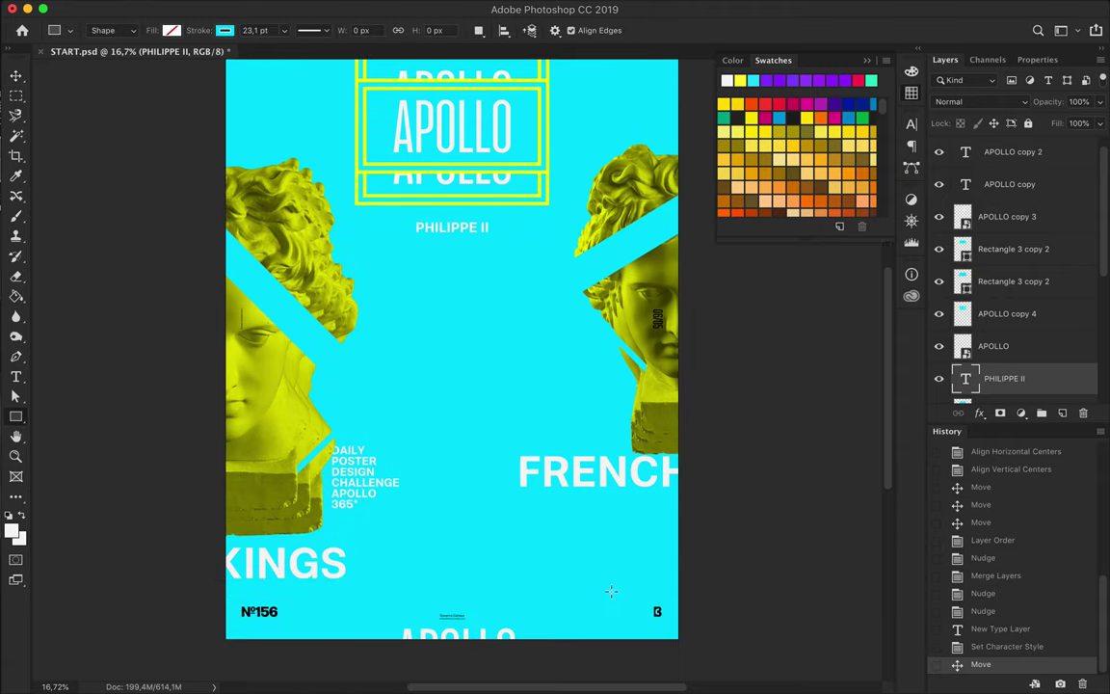
{"action": "scroll", "coordinate": [618, 579], "scroll_direction": "up", "scroll_amount": 5}
{"action": "key", "text": "v"}
{"action": "left_click", "coordinate": [1010, 184]}
Turn the PROJECT text yellow
{"action": "scroll", "coordinate": [503, 181], "scroll_direction": "down", "scroll_amount": 5}
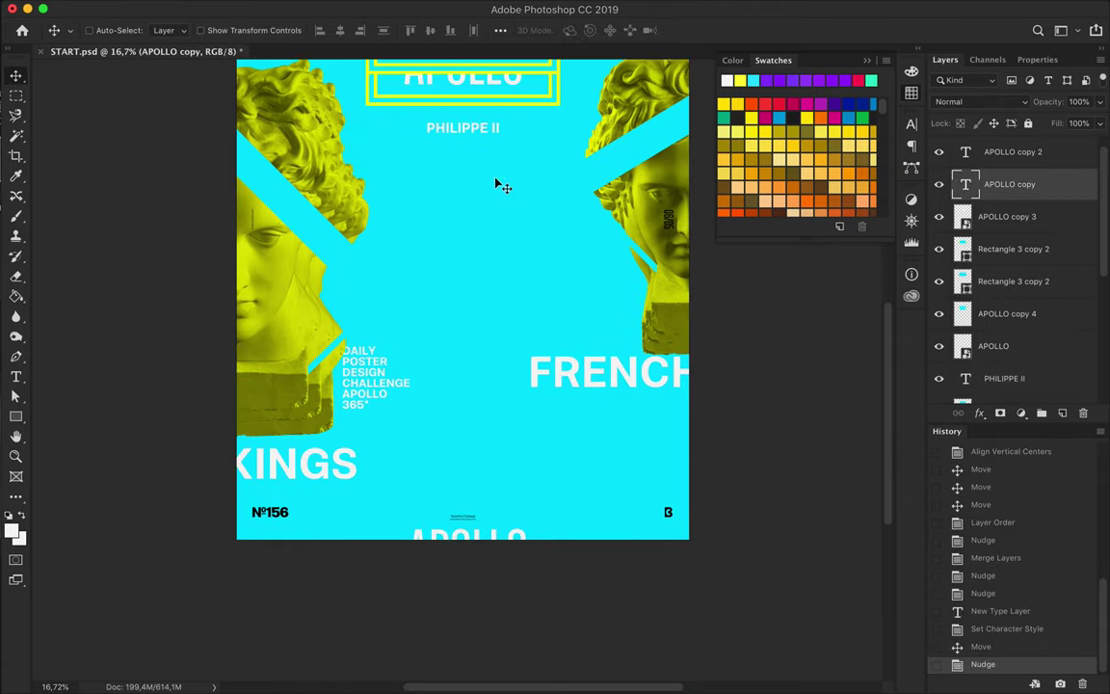
{"action": "scroll", "coordinate": [393, 357], "scroll_direction": "up", "scroll_amount": 2}
{"action": "scroll", "coordinate": [395, 357], "scroll_direction": "up", "scroll_amount": 1}
{"action": "left_click", "coordinate": [270, 126], "text": "super"}
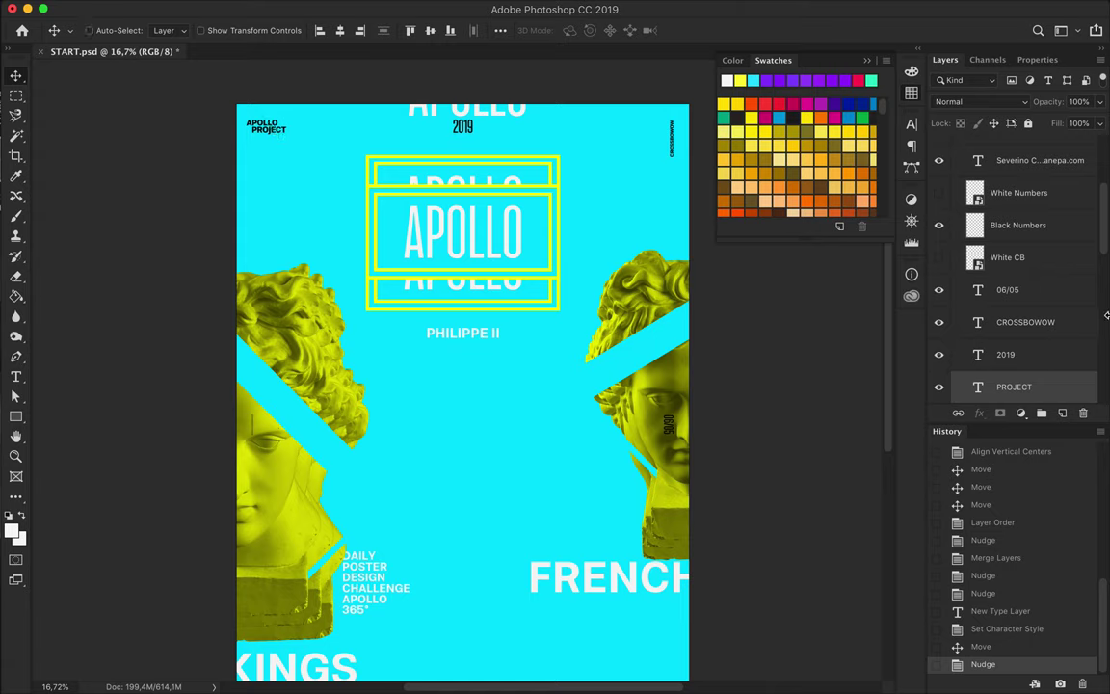
{"action": "key", "text": "t"}
{"action": "left_click", "coordinate": [626, 30]}
{"action": "left_click", "coordinate": [921, 178]}
{"action": "key", "text": "v"}
Turn the 2019 and CROSSBOWOW texts yellow
{"action": "left_click", "coordinate": [463, 126], "text": "super"}
{"action": "left_click", "coordinate": [674, 144], "text": "shift+super"}
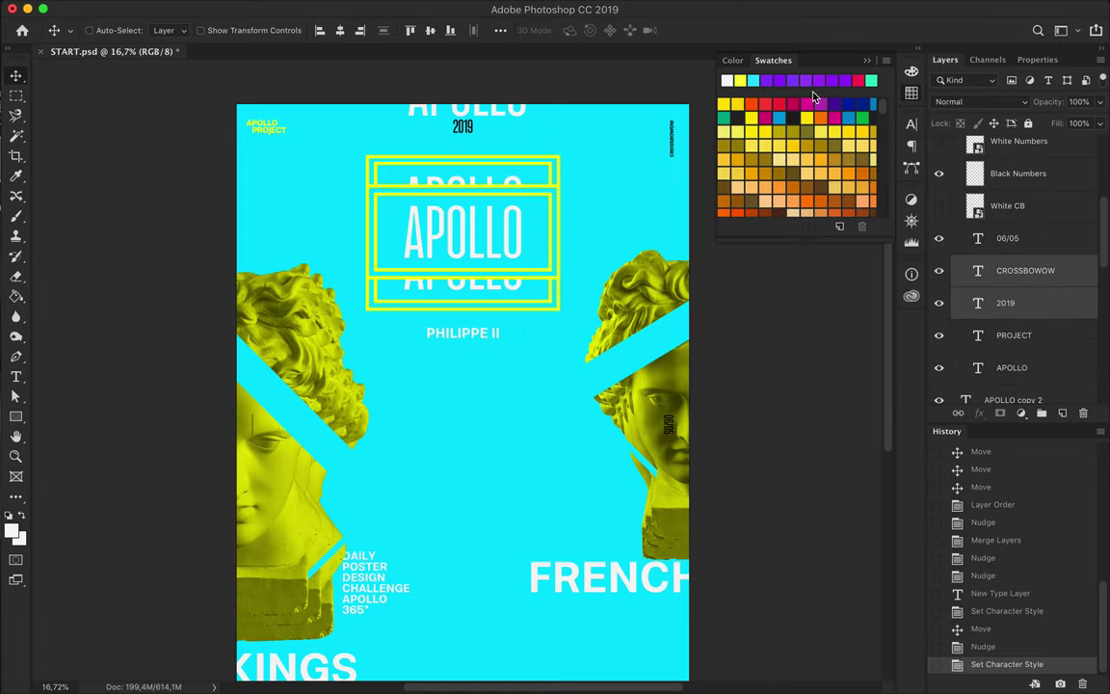
{"action": "key", "text": "t"}
{"action": "left_click", "coordinate": [627, 30]}
{"action": "left_click", "coordinate": [921, 178]}
{"action": "key", "text": "v"}
Delete the two duplicate APOLLO texts and begin editing the duplicated text block
{"action": "scroll", "coordinate": [528, 246], "scroll_direction": "down", "scroll_amount": 1}
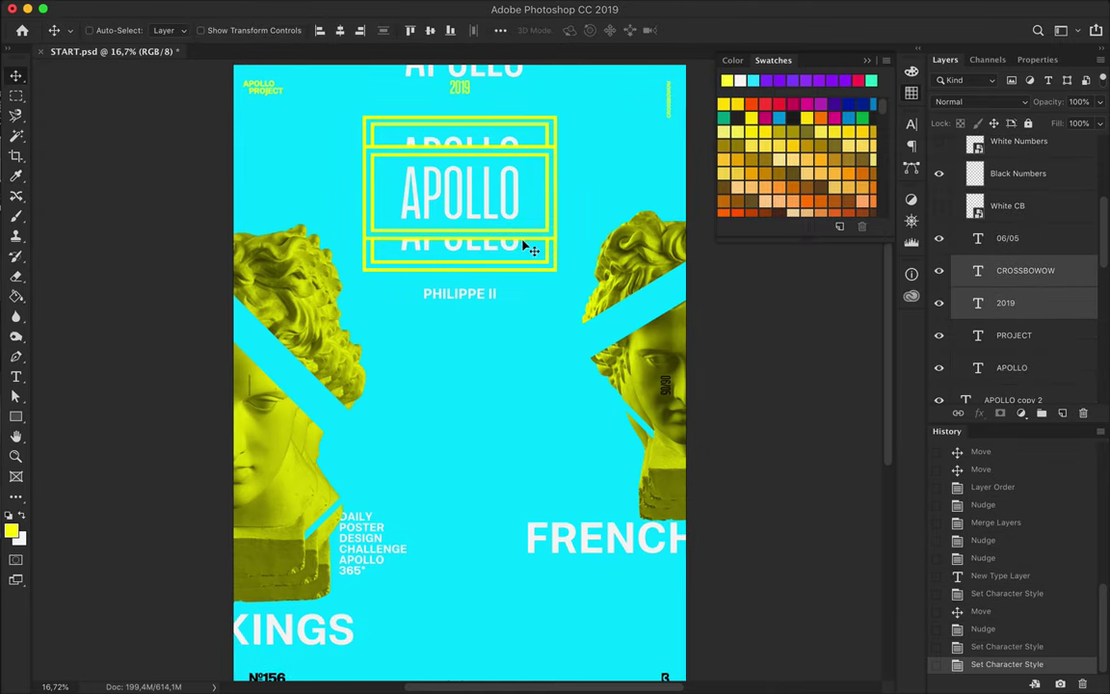
{"action": "left_click", "coordinate": [528, 249]}
{"action": "key", "text": "Delete"}
{"action": "scroll", "coordinate": [493, 284], "scroll_direction": "up", "scroll_amount": 1}
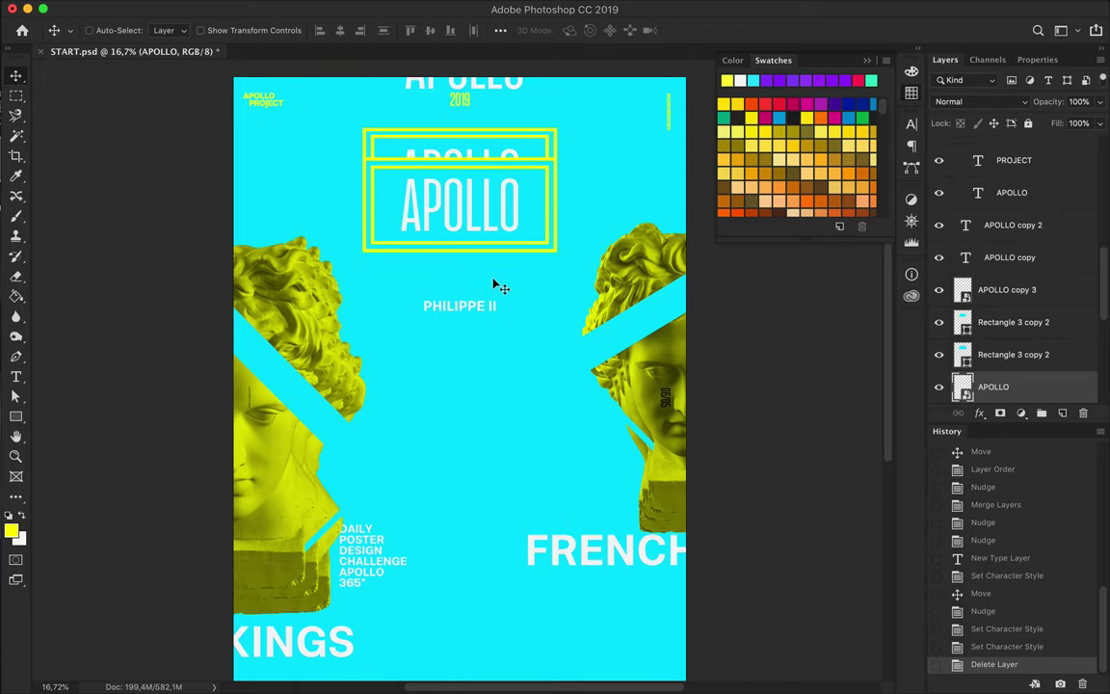
{"action": "key", "text": "Delete"}
{"action": "scroll", "coordinate": [471, 213], "scroll_direction": "down", "scroll_amount": 5}
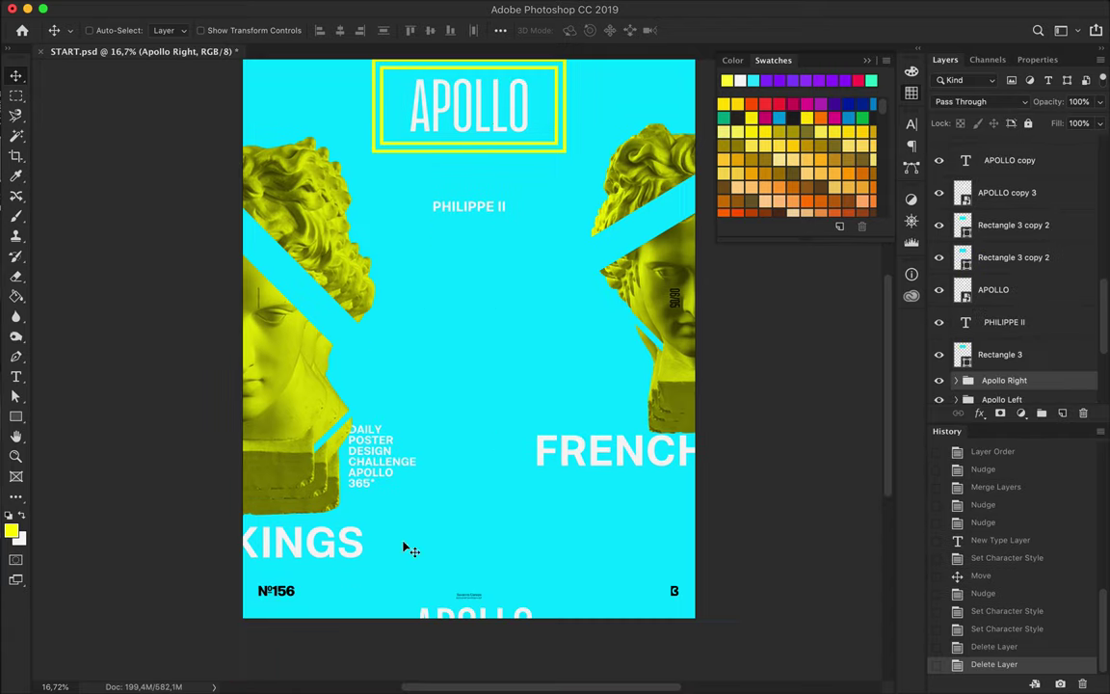
{"action": "left_click_drag", "start_coordinate": [433, 455], "coordinate": [639, 359]}
{"action": "double_click", "coordinate": [588, 359]}
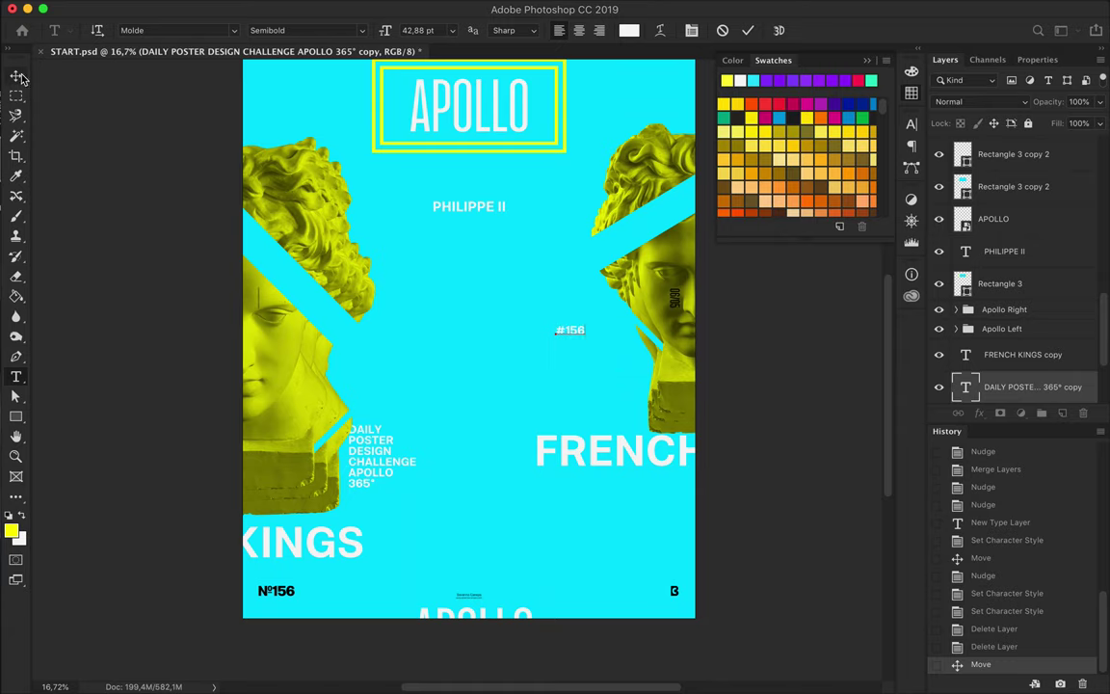
Commit the #156 label at a smaller size and move it just above FRENCH
{"action": "left_click", "coordinate": [426, 30]}
{"action": "key", "text": "Return"}
{"action": "key", "text": "v"}
{"action": "key", "text": "ctrl+plus"}
{"action": "left_click_drag", "start_coordinate": [615, 350], "coordinate": [676, 451]}
Set the DAILY POSTER DESIGN CHALLENGE text block to 21 pt and adjust its line spacing
{"action": "double_click", "coordinate": [377, 486]}
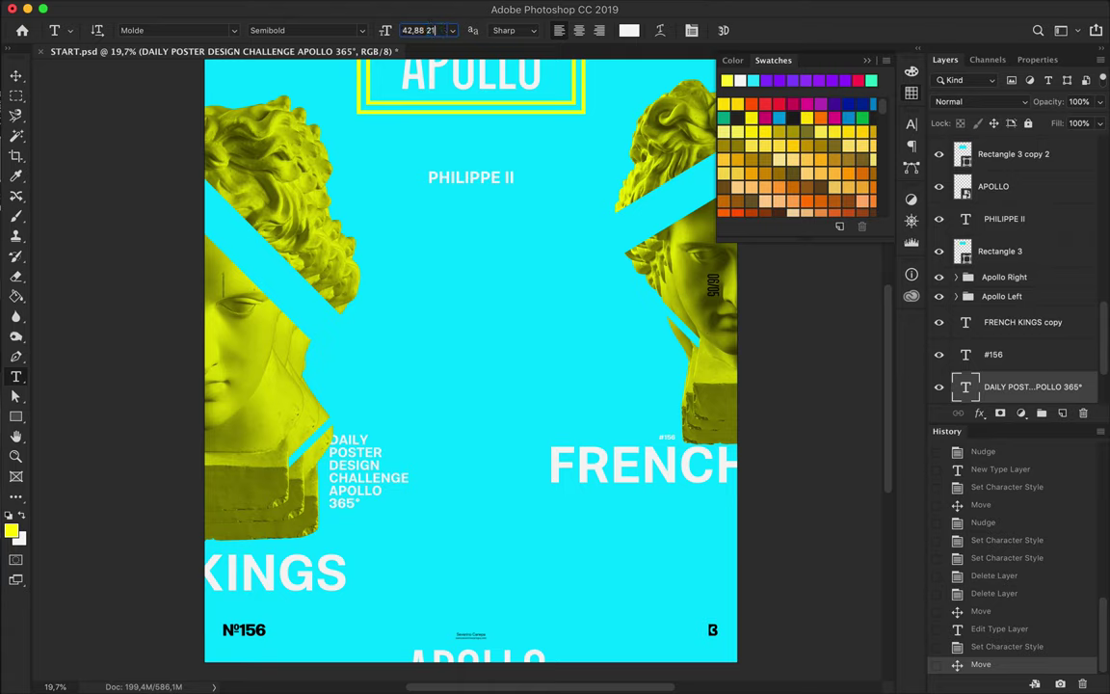
{"action": "key", "text": "Return"}
{"action": "left_click", "coordinate": [912, 123]}
{"action": "left_click", "coordinate": [852, 157]}
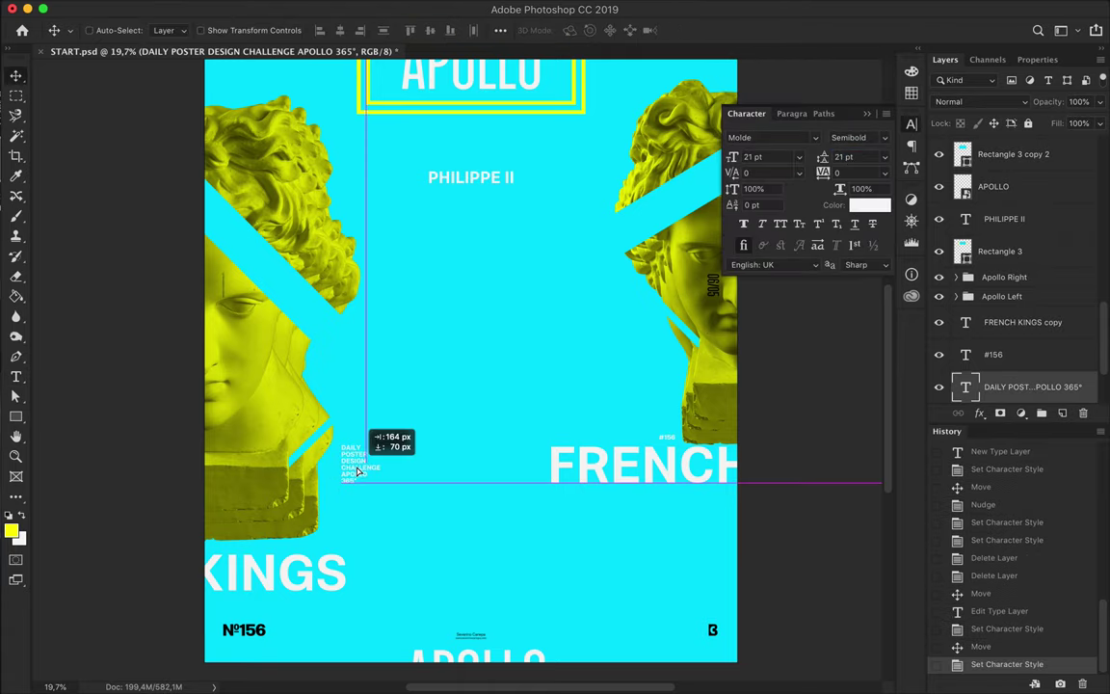
{"action": "left_click_drag", "start_coordinate": [357, 471], "coordinate": [352, 468]}
{"action": "scroll", "coordinate": [1024, 212], "scroll_direction": "down", "scroll_amount": 5}
{"action": "scroll", "coordinate": [1025, 212], "scroll_direction": "up", "scroll_amount": 3}
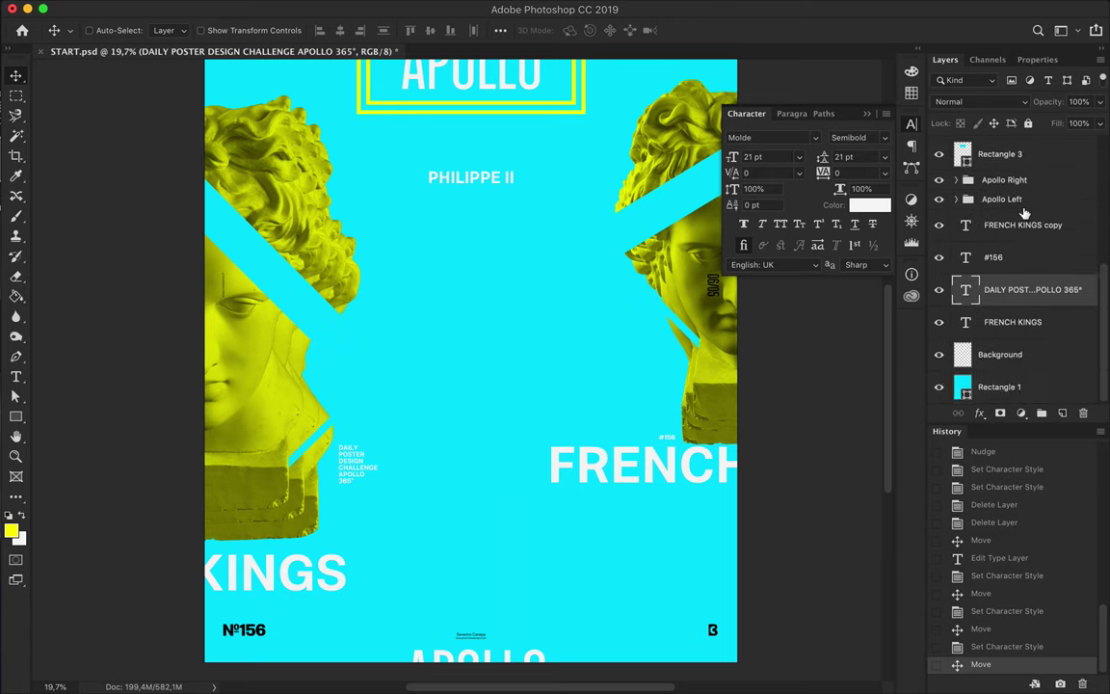
{"action": "left_click", "coordinate": [1003, 258]}
Move PHILIPPE II and its 1223/1165 dates up, and wrap them in a squashed duplicate yellow frame
{"action": "left_click_drag", "start_coordinate": [453, 210], "coordinate": [460, 158]}
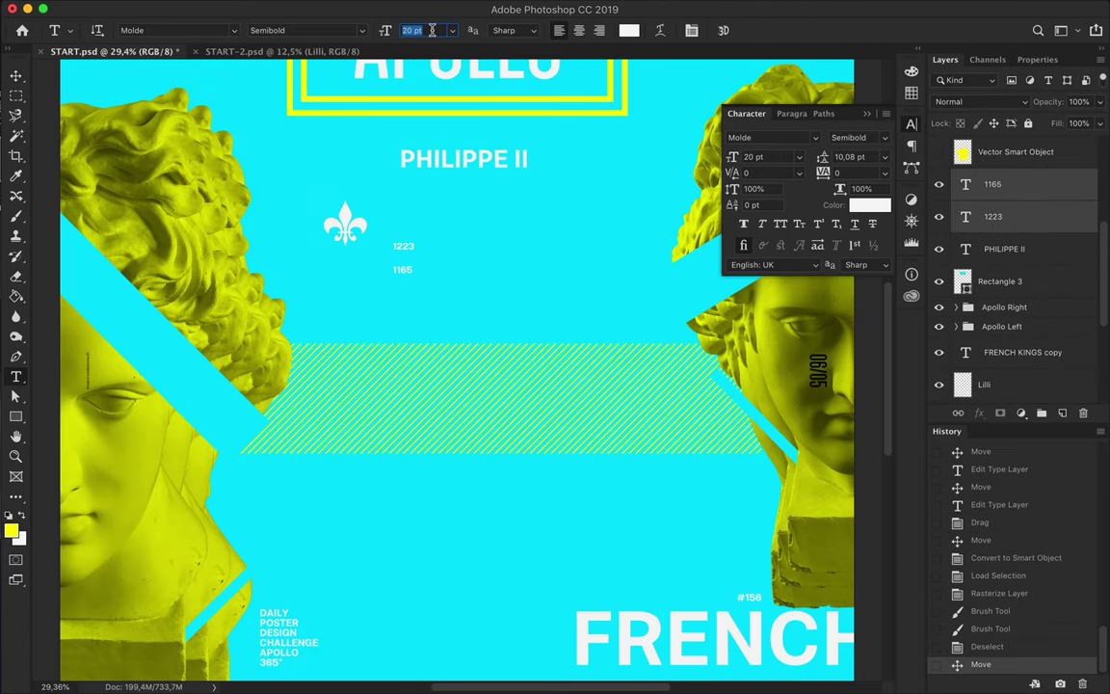
{"action": "left_click_drag", "start_coordinate": [403, 246], "coordinate": [377, 157]}
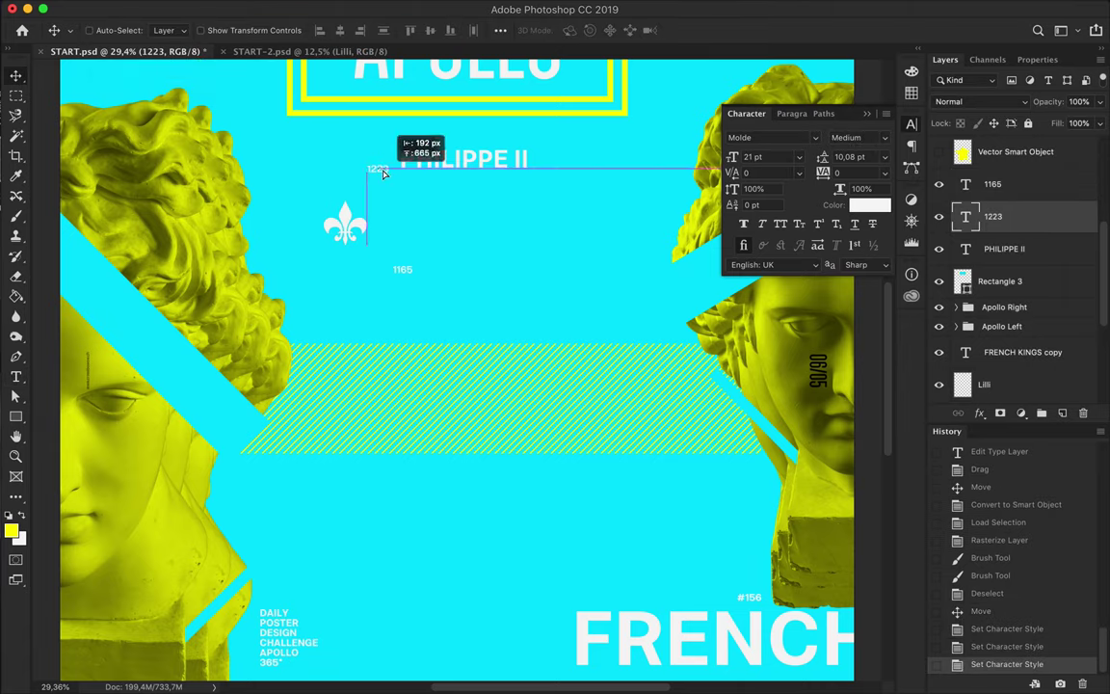
{"action": "left_click_drag", "start_coordinate": [403, 269], "coordinate": [379, 170]}
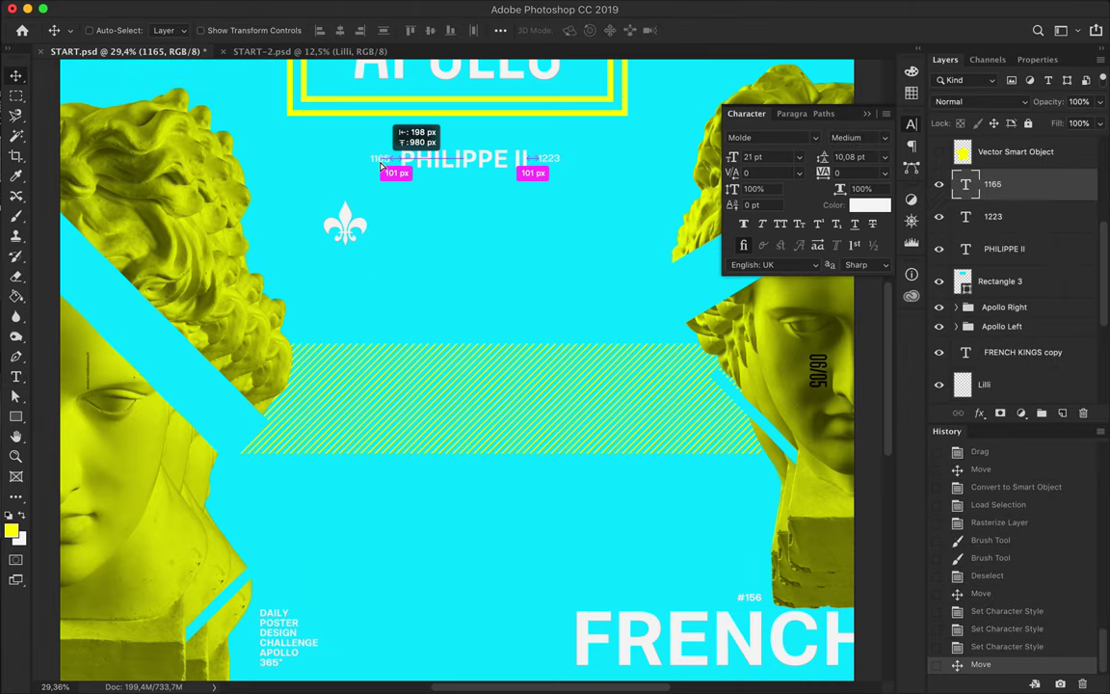
{"action": "left_click_drag", "start_coordinate": [462, 104], "coordinate": [462, 257]}
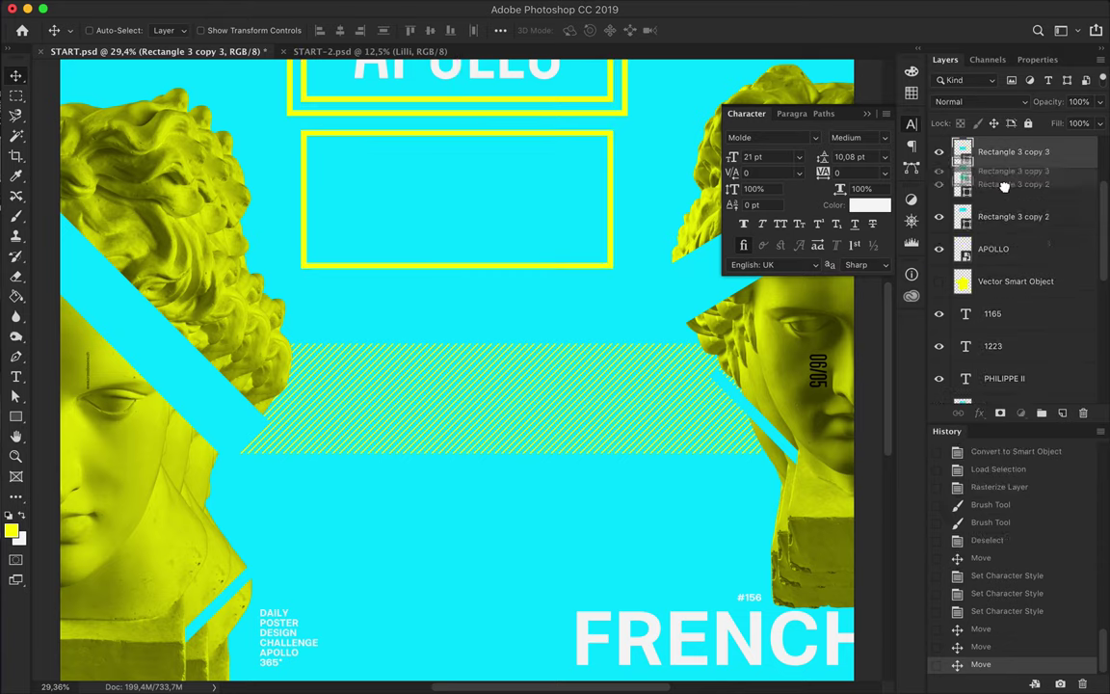
{"action": "left_click_drag", "start_coordinate": [1006, 166], "coordinate": [1005, 387]}
{"action": "key", "text": "ctrl+t"}
{"action": "left_click_drag", "start_coordinate": [457, 267], "coordinate": [457, 186]}
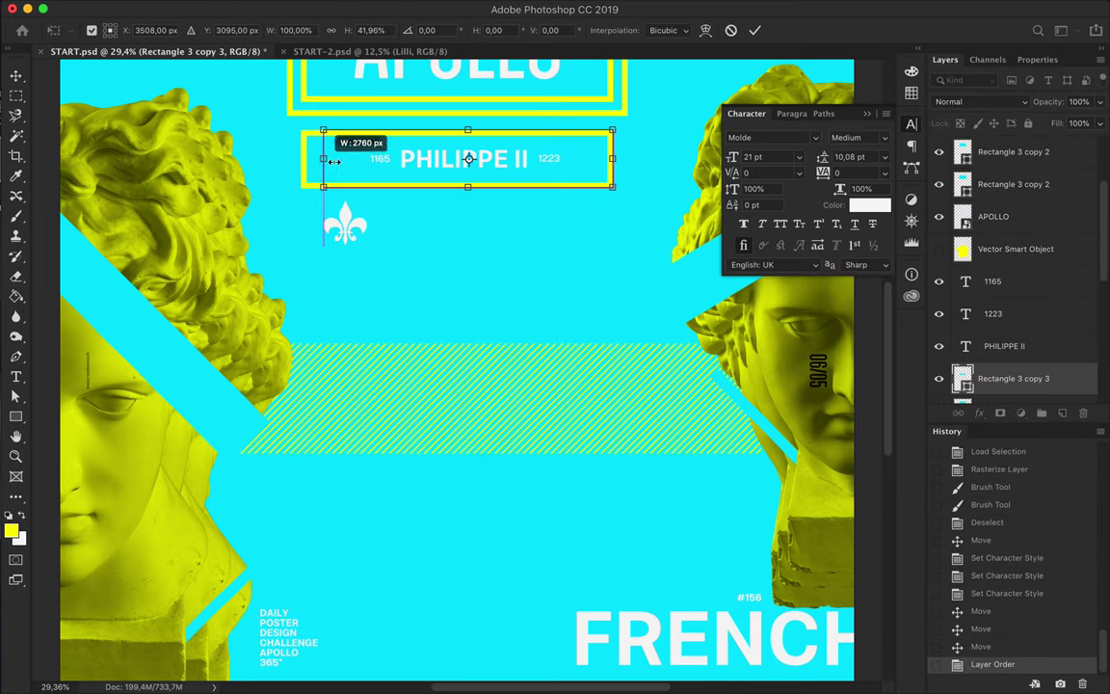
{"action": "key", "text": "Return"}
{"action": "key", "text": "a"}
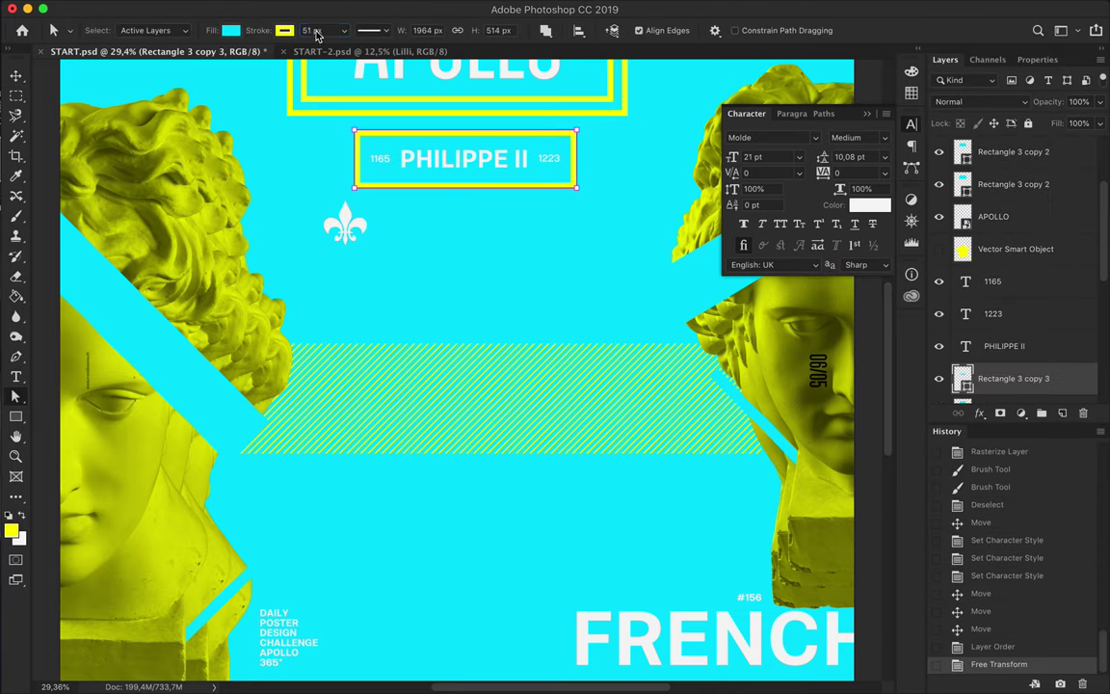
{"action": "key", "text": "v"}
{"action": "scroll", "coordinate": [508, 289], "scroll_direction": "down", "scroll_amount": 3}
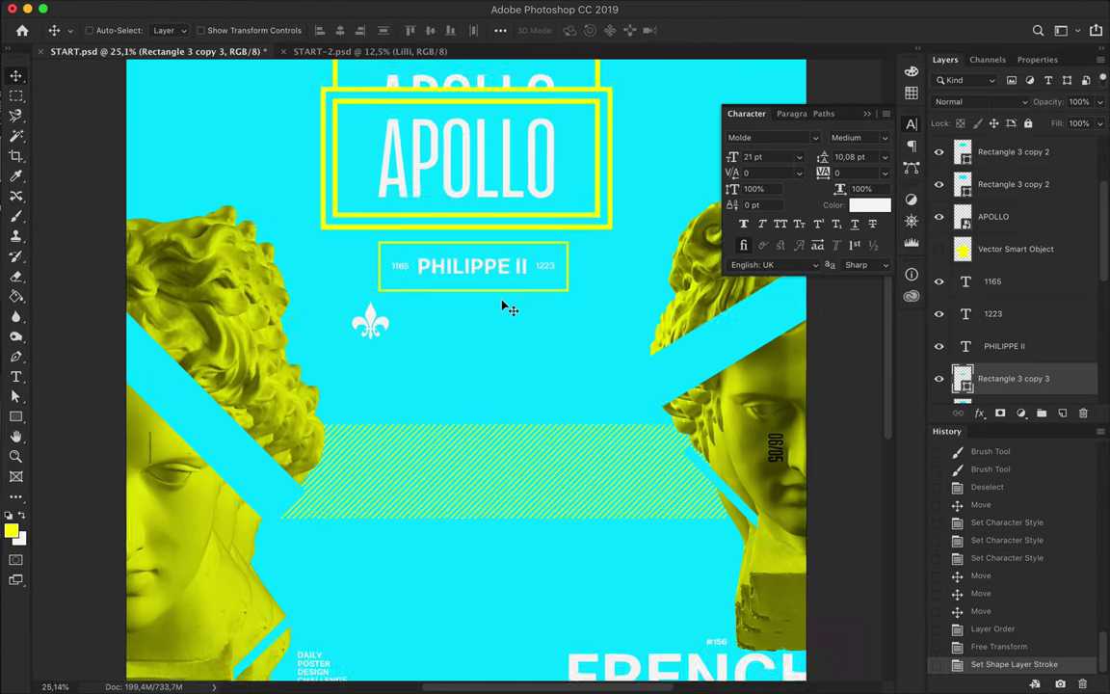
Duplicate the subtitle block below, with a yellow-filled frame and cyan text
{"action": "left_click", "coordinate": [993, 280], "text": "shift"}
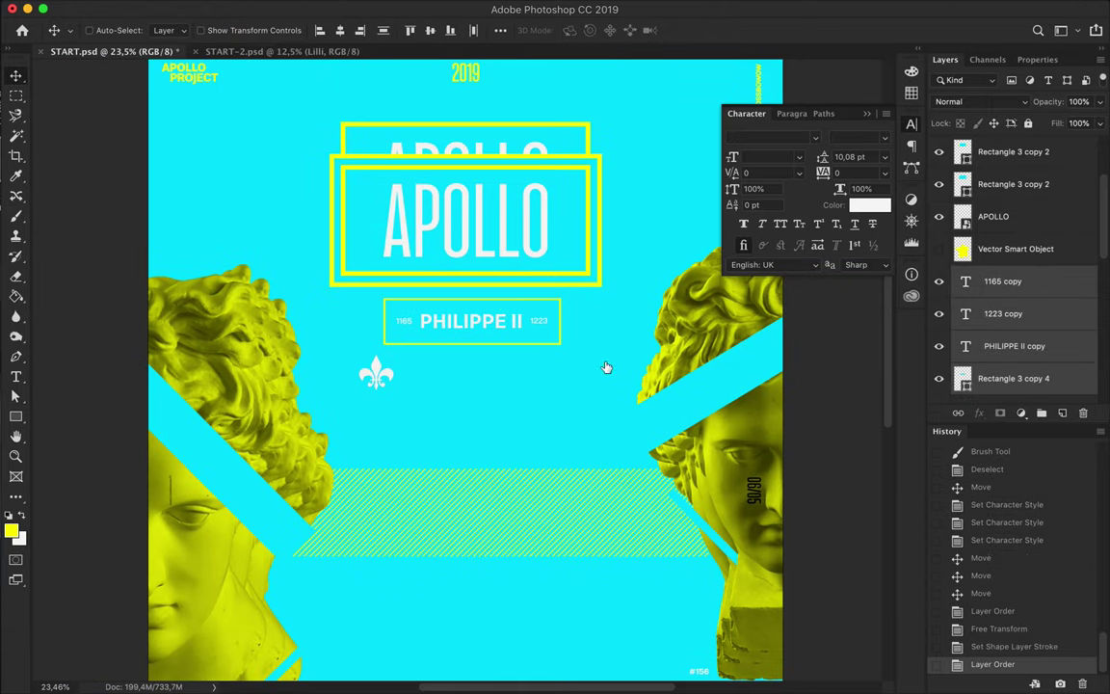
{"action": "left_click_drag", "start_coordinate": [604, 367], "coordinate": [604, 467]}
{"action": "left_click", "coordinate": [1012, 378]}
{"action": "key", "text": "a"}
{"action": "left_click", "coordinate": [286, 33]}
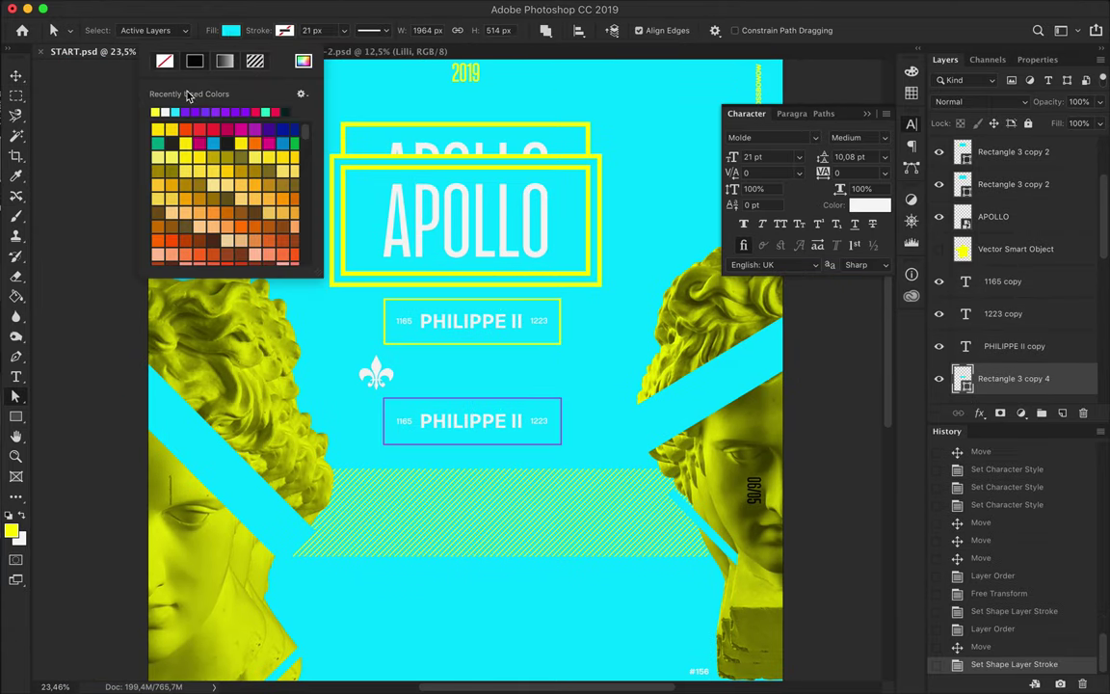
{"action": "left_click", "coordinate": [188, 96]}
{"action": "key", "text": "v"}
{"action": "left_click", "coordinate": [539, 428]}
{"action": "key", "text": "t"}
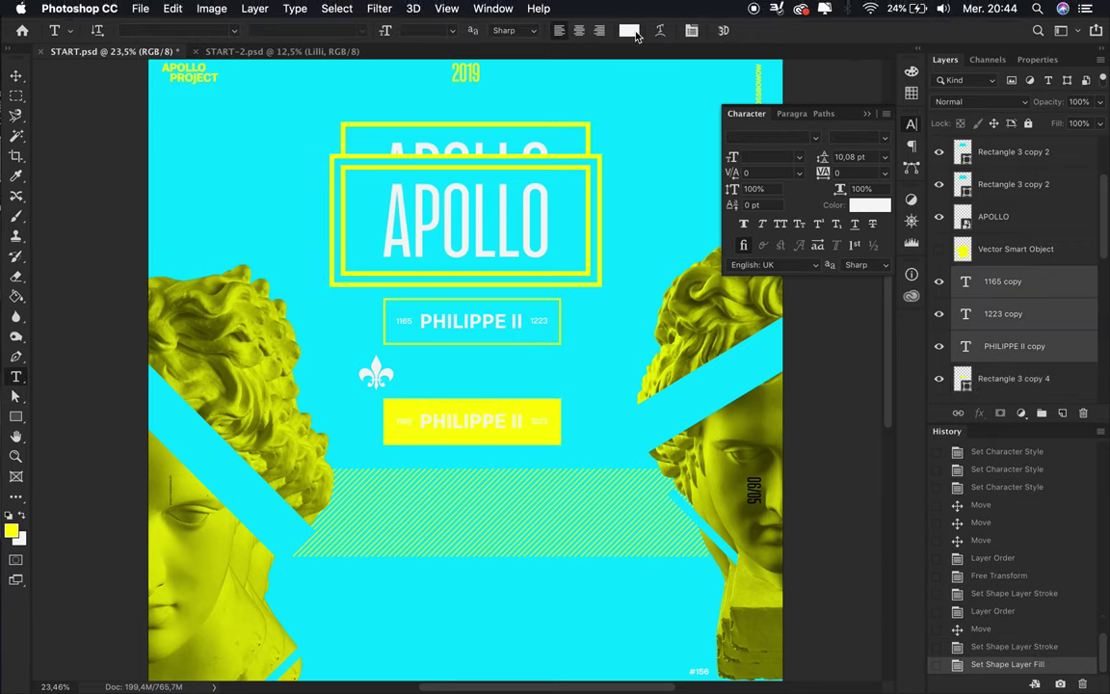
{"action": "left_click", "coordinate": [656, 32]}
{"action": "left_click", "coordinate": [690, 104]}
{"action": "key", "text": "Return"}
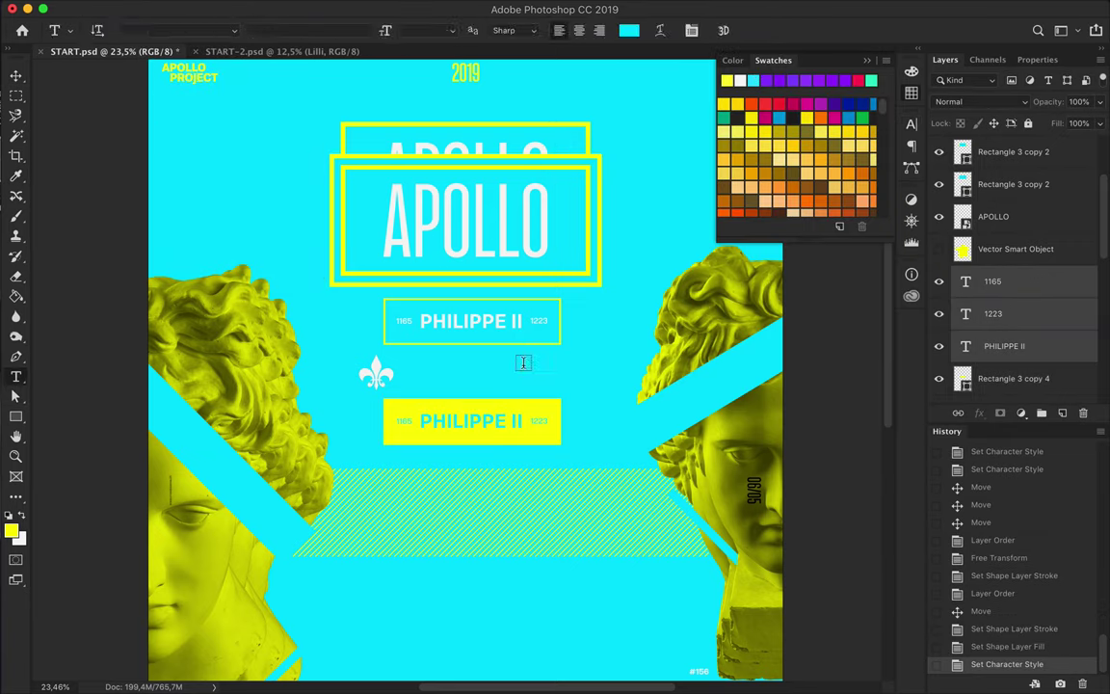
Delete the spare subtitle copy, group the PHILIPPE II layers, and reposition the block
{"action": "key", "text": "Delete"}
{"action": "key", "text": "Delete"}
{"action": "left_click", "coordinate": [1012, 378], "text": "shift"}
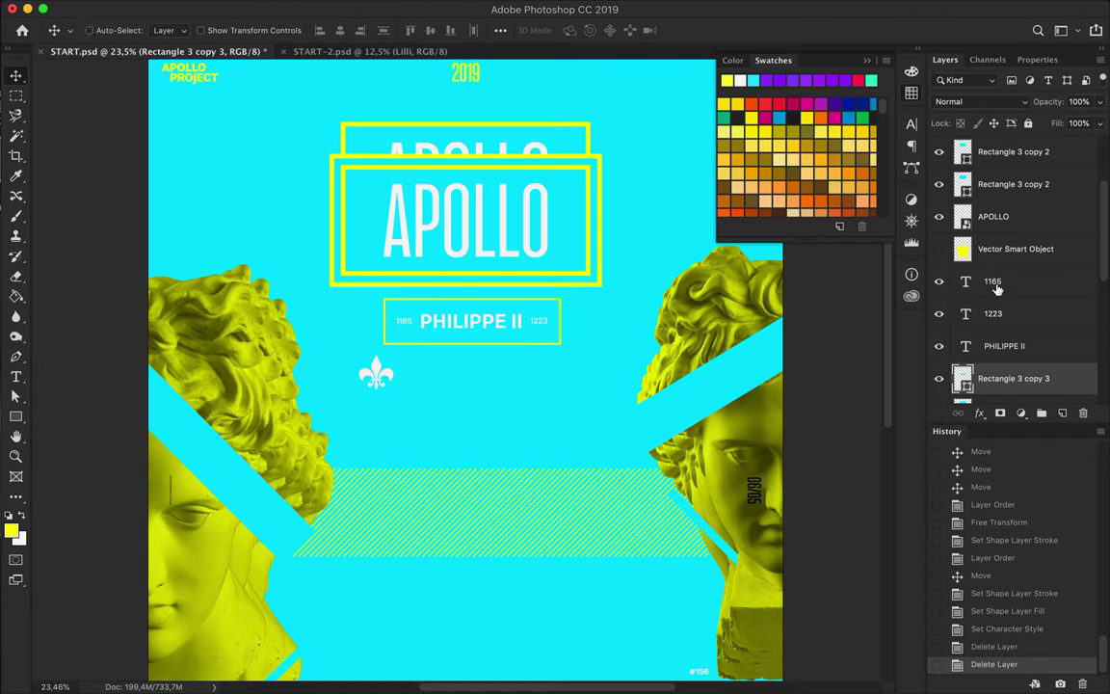
{"action": "key", "text": "cmd+g"}
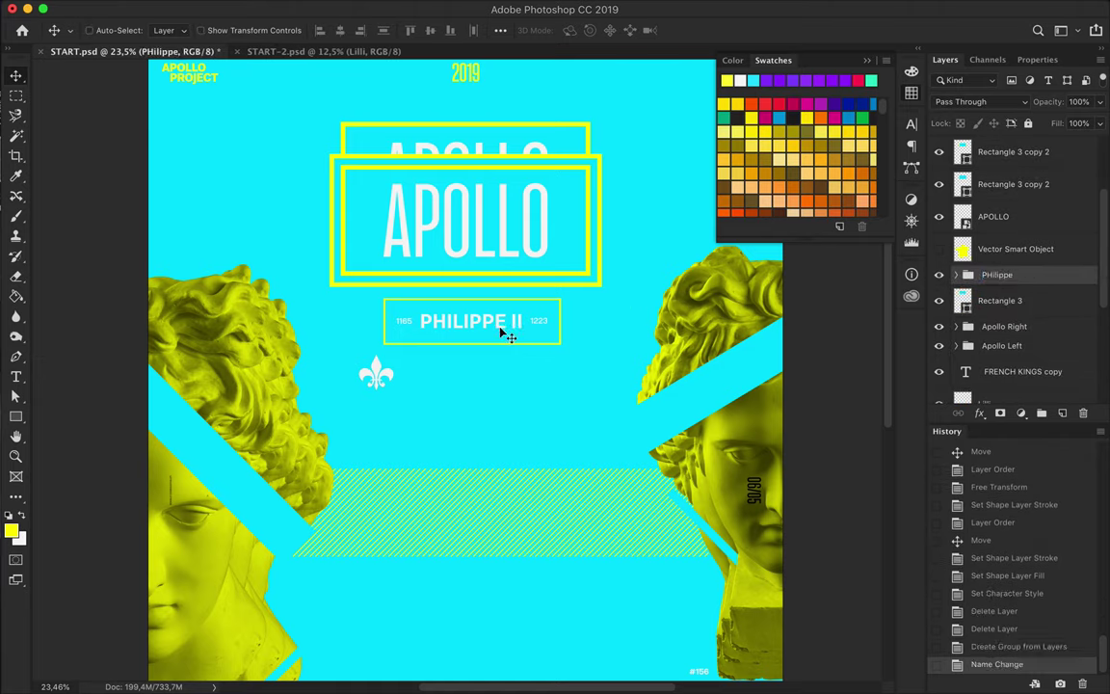
{"action": "left_click_drag", "start_coordinate": [500, 327], "coordinate": [500, 320]}
{"action": "left_click_drag", "start_coordinate": [372, 222], "coordinate": [386, 231]}
Raise and resize the fleur-de-lis, then copy it to the other side of APOLLO
{"action": "left_click_drag", "start_coordinate": [1003, 347], "coordinate": [1000, 154]}
{"action": "left_click_drag", "start_coordinate": [1001, 289], "coordinate": [1001, 160]}
{"action": "left_click_drag", "start_coordinate": [372, 223], "coordinate": [374, 220]}
{"action": "key", "text": "Return"}
{"action": "key", "text": "cmd+plus"}
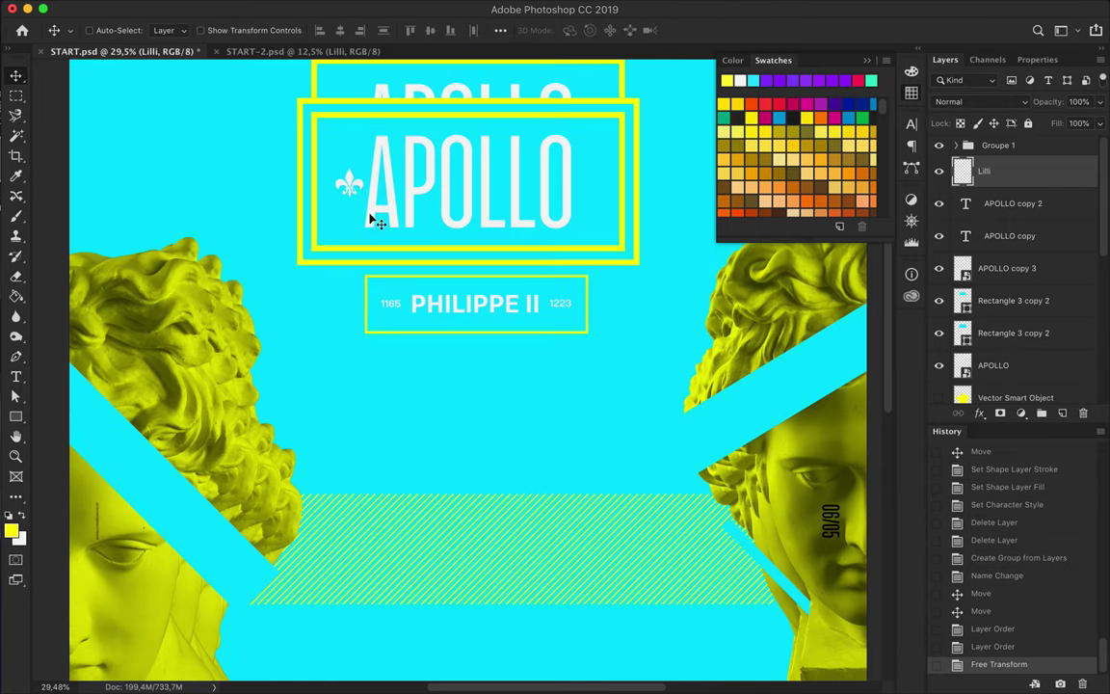
{"action": "left_click_drag", "start_coordinate": [596, 208], "coordinate": [578, 208]}
Move the hatched yellow lines up beside the APOLLO title
{"action": "scroll", "coordinate": [426, 312], "scroll_direction": "down", "scroll_amount": 2, "text": "alt"}
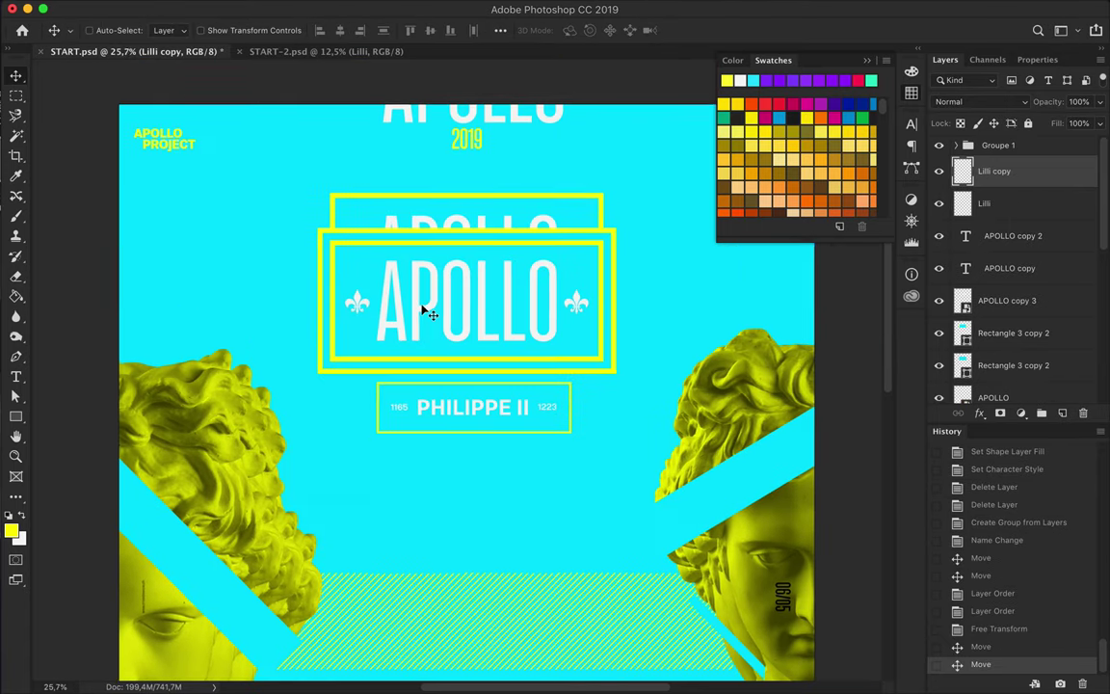
{"action": "scroll", "coordinate": [426, 309], "scroll_direction": "down", "scroll_amount": 3, "text": "alt"}
{"action": "left_click", "coordinate": [498, 456], "text": "super"}
{"action": "left_click_drag", "start_coordinate": [437, 461], "coordinate": [282, 212]}
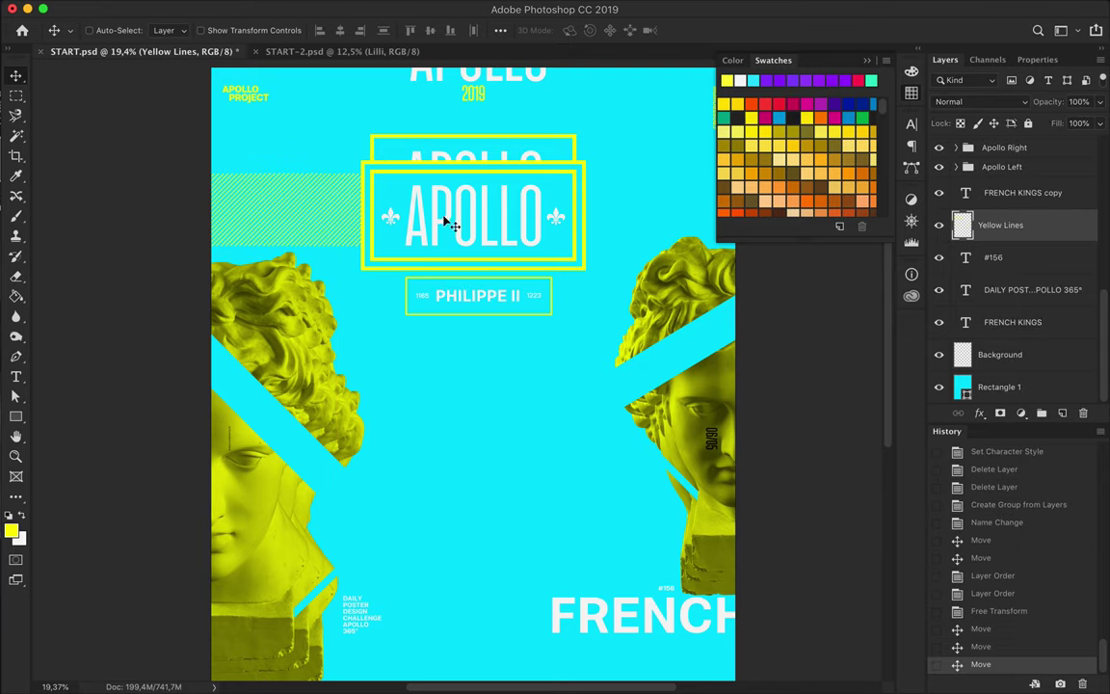
Add a near-white 3 numeral and enlarge it to about 255% behind the title
{"action": "key", "text": "t"}
{"action": "left_click", "coordinate": [408, 436]}
{"action": "type", "text": "3"}
{"action": "left_click", "coordinate": [627, 30]}
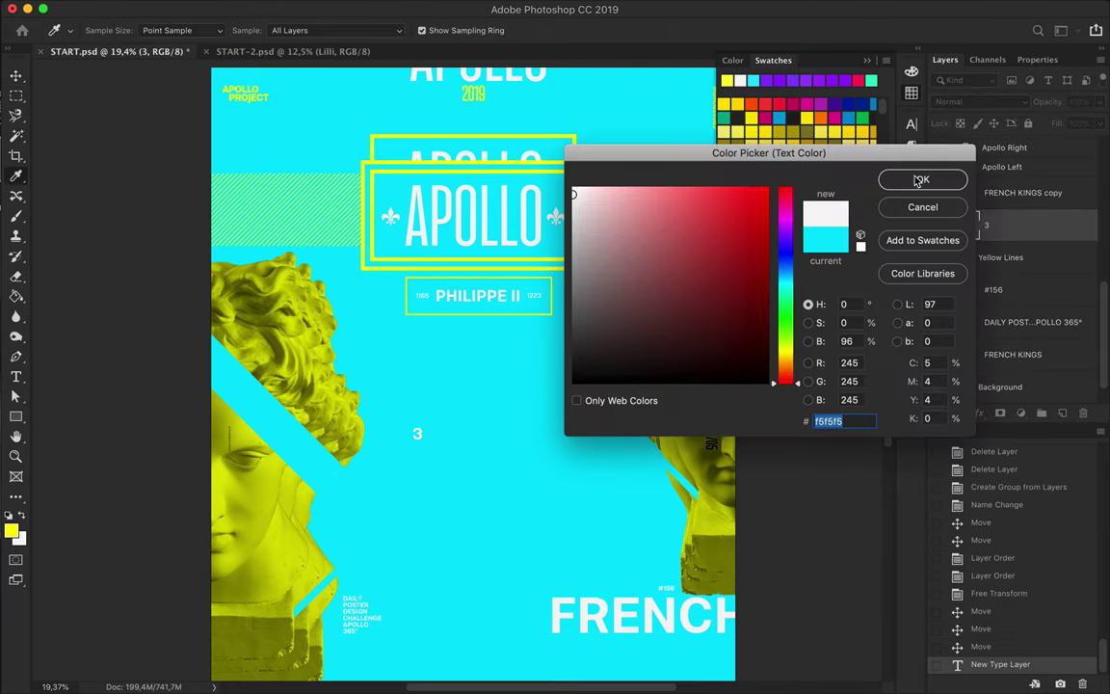
{"action": "key", "text": "Return"}
{"action": "key", "text": "ctrl+t"}
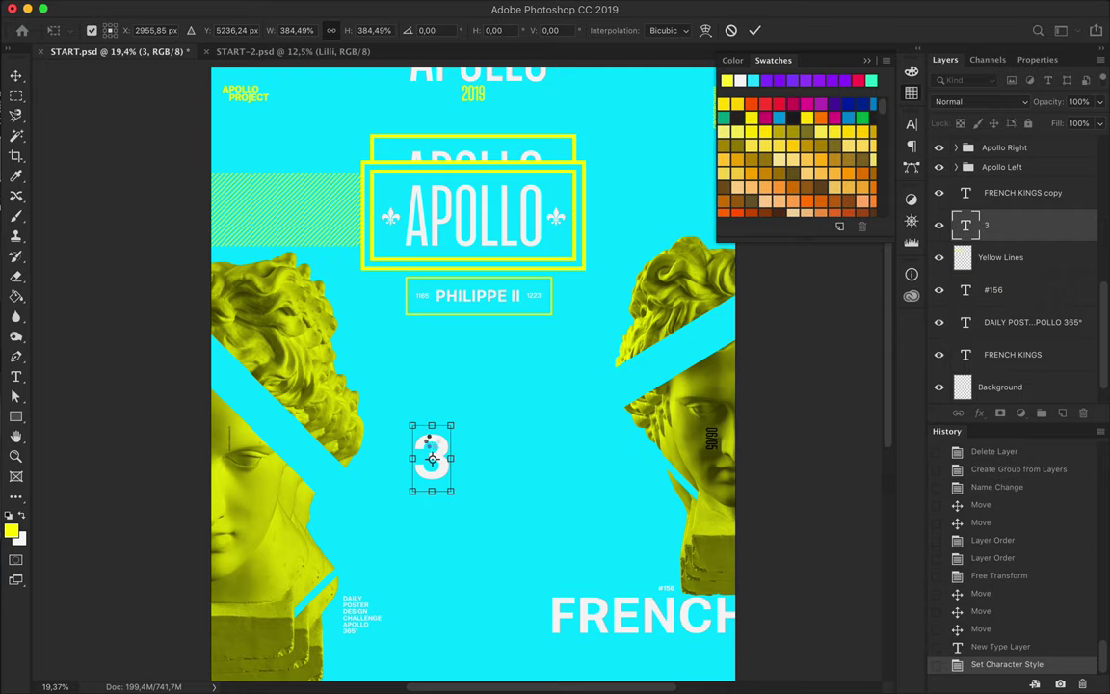
{"action": "key", "text": "Return"}
{"action": "key", "text": "v"}
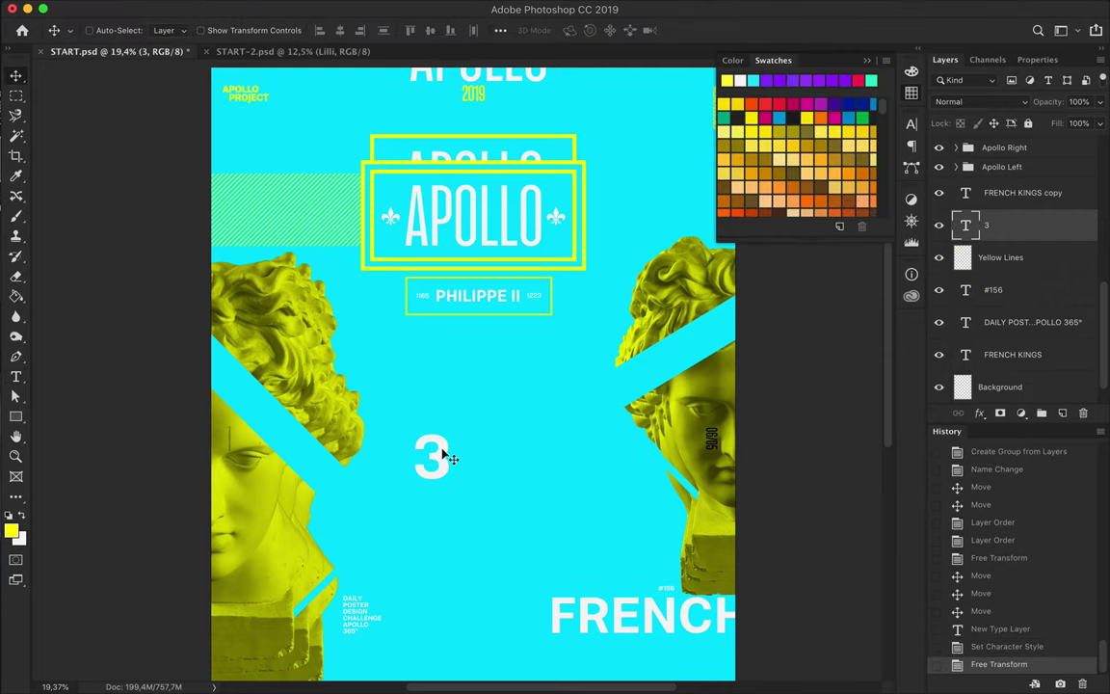
{"action": "mouse_move", "coordinate": [298, 221]}
{"action": "left_mouse_down"}
{"action": "mouse_move", "coordinate": [377, 298]}
{"action": "mouse_move", "coordinate": [657, 333]}
{"action": "left_mouse_up"}
{"action": "key", "text": "Return"}
Change a duplicated numeral to 6 and place another copy below the 3
{"action": "double_click", "coordinate": [582, 299]}
{"action": "type", "text": "6"}
{"action": "key", "text": "Escape"}
{"action": "mouse_move", "coordinate": [609, 289]}
{"action": "left_mouse_down"}
{"action": "mouse_move", "coordinate": [387, 378]}
{"action": "mouse_move", "coordinate": [381, 361]}
{"action": "left_mouse_up"}
{"action": "key", "text": "t"}
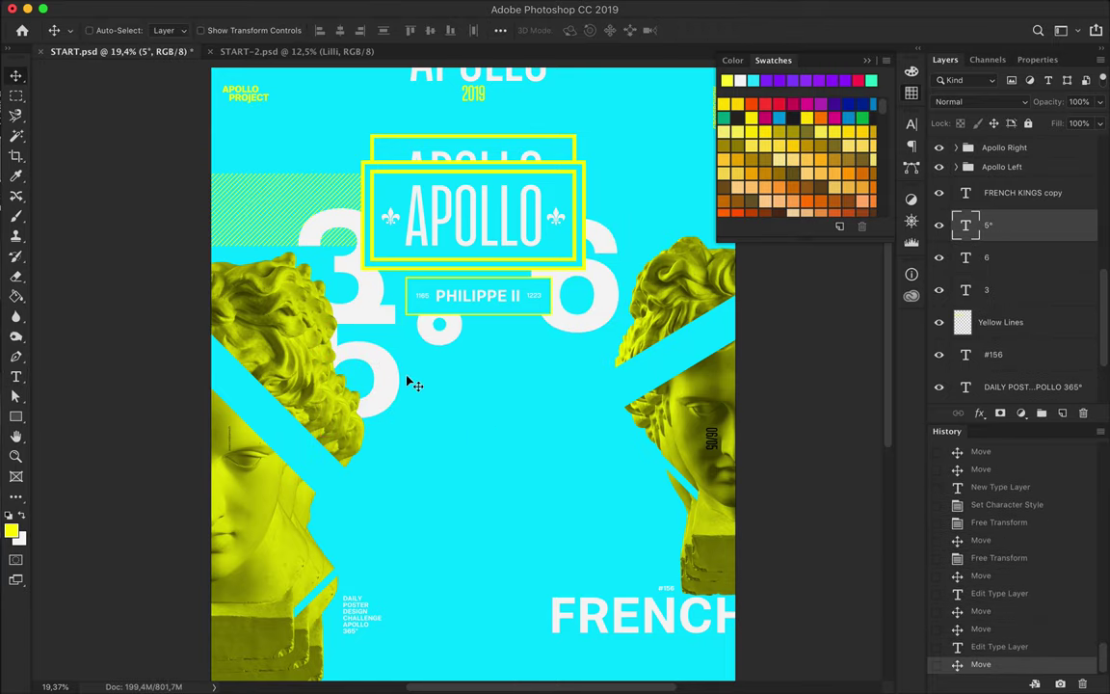
{"action": "scroll", "coordinate": [453, 380], "scroll_direction": "down", "scroll_amount": 5}
{"action": "scroll", "coordinate": [501, 251], "scroll_direction": "up", "scroll_amount": 5}
{"action": "scroll", "coordinate": [501, 251], "scroll_direction": "right", "scroll_amount": 7}
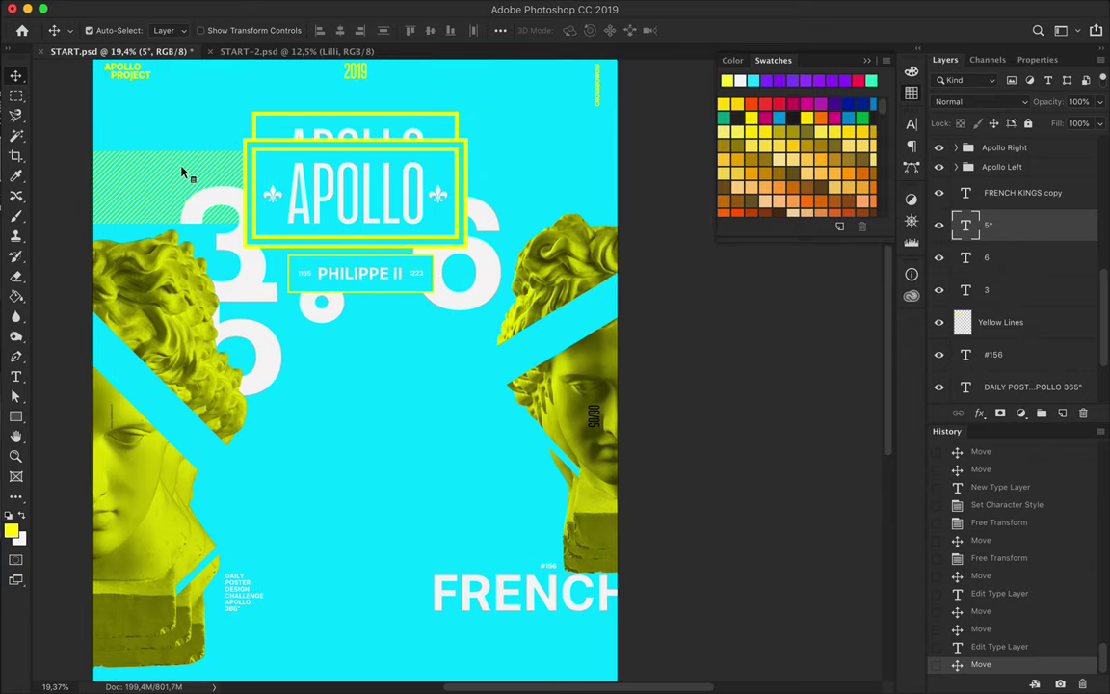
Copy a strip of the hatched yellow lines and slide it across the title
{"action": "left_click_drag", "start_coordinate": [186, 174], "coordinate": [334, 109]}
{"action": "key", "text": "m"}
{"action": "left_click_drag", "start_coordinate": [193, 100], "coordinate": [607, 106]}
{"action": "key", "text": "ctrl+c"}
{"action": "key", "text": "ctrl+v"}
{"action": "key", "text": "v"}
{"action": "left_click_drag", "start_coordinate": [520, 104], "coordinate": [501, 346]}
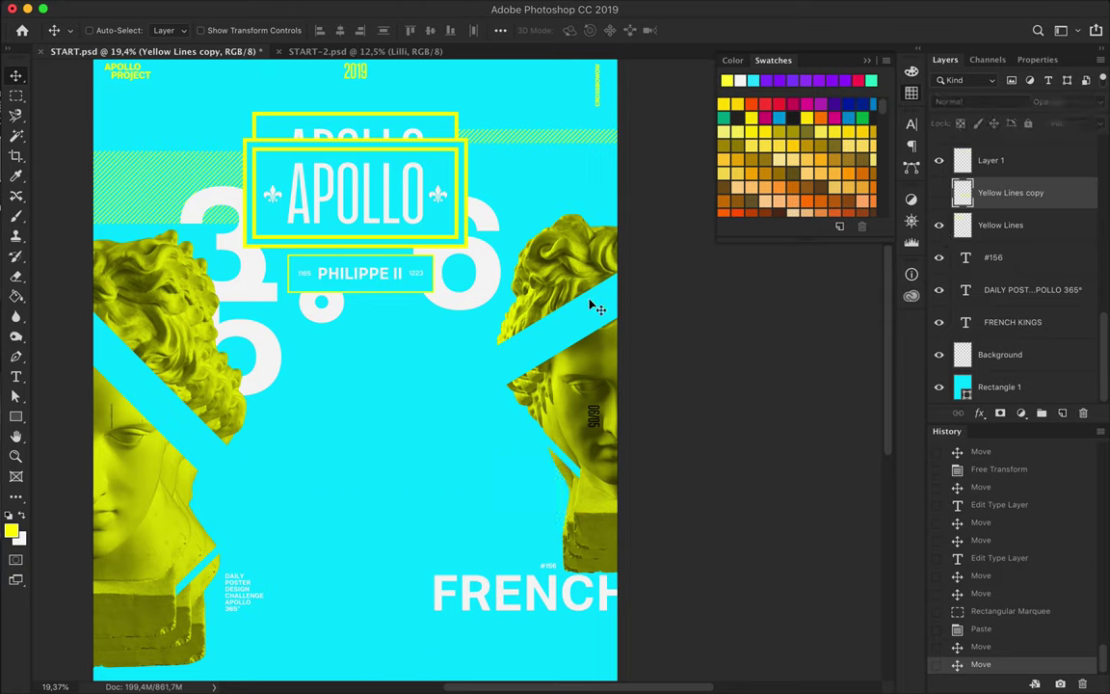
{"action": "scroll", "coordinate": [590, 309], "scroll_direction": "up", "scroll_amount": 2}
{"action": "left_click_drag", "start_coordinate": [590, 309], "coordinate": [511, 87]}
{"action": "key", "text": "ctrl+z"}
{"action": "left_click_drag", "start_coordinate": [564, 181], "coordinate": [466, 182]}
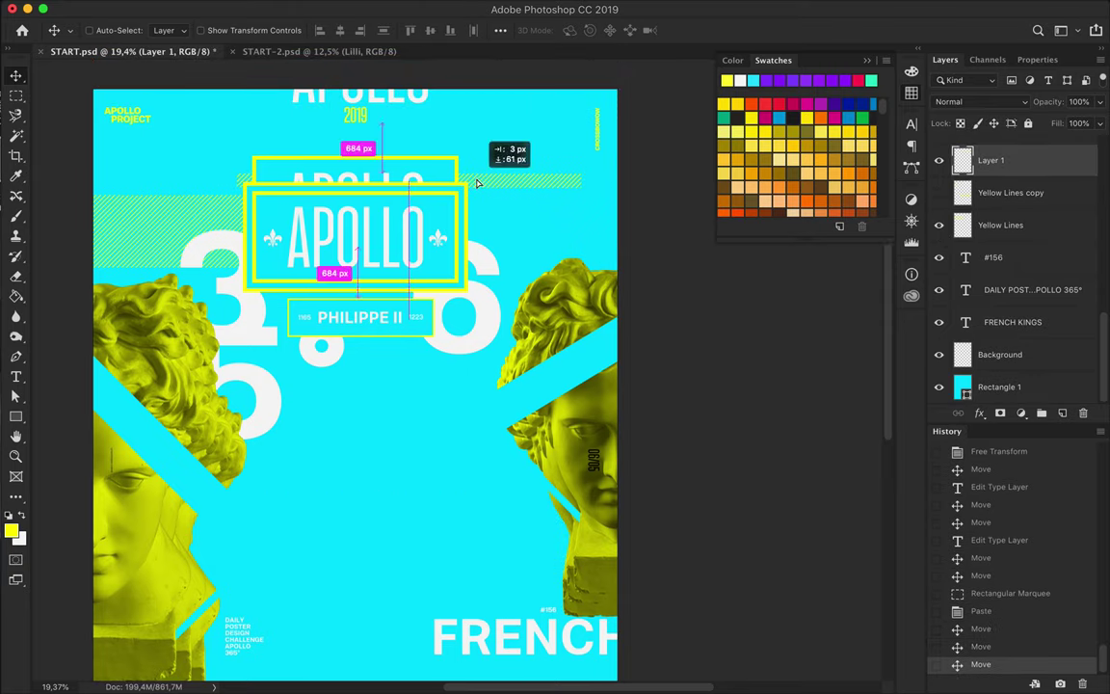
{"action": "scroll", "coordinate": [434, 183], "scroll_direction": "down", "scroll_amount": 5}
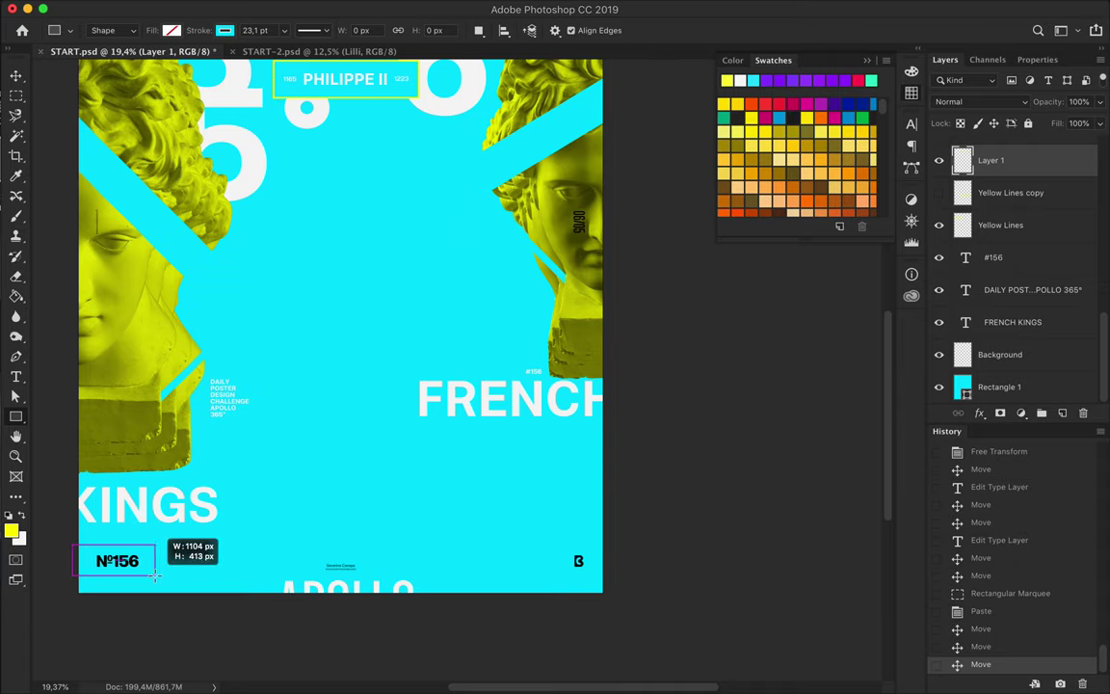
Draw a yellow-filled box with no outline behind Nº156
{"action": "left_click_drag", "start_coordinate": [154, 576], "coordinate": [154, 575]}
{"action": "left_click", "coordinate": [171, 30]}
{"action": "left_click", "coordinate": [126, 77]}
{"action": "key", "text": "v"}
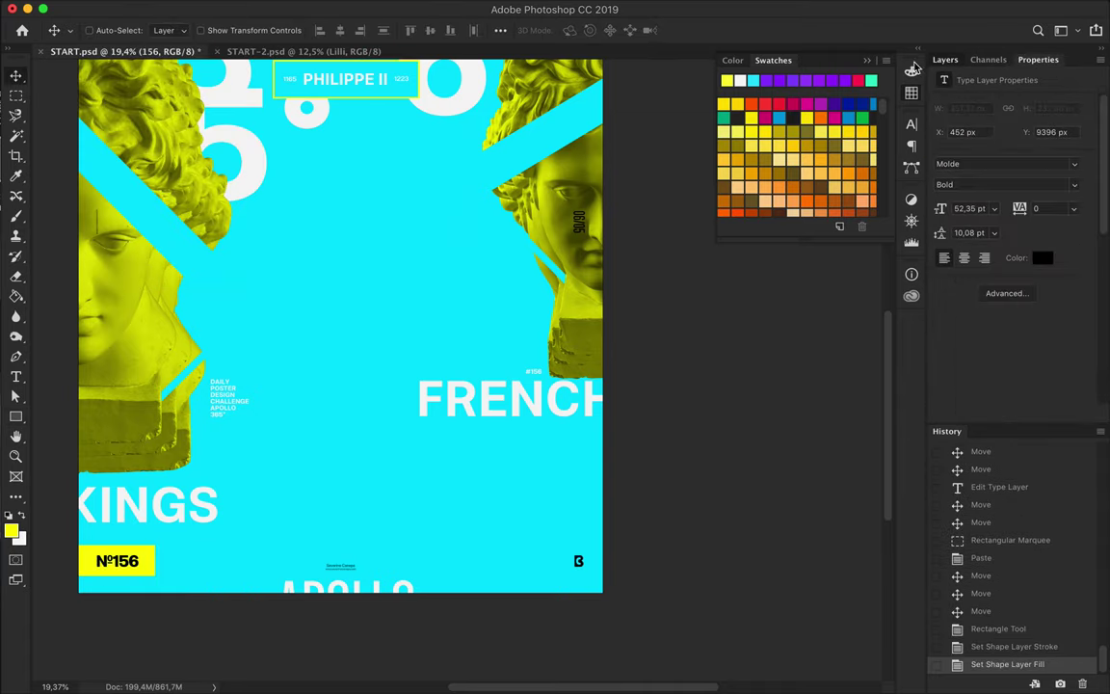
Recolour the 156 and N text layers cyan
{"action": "left_click", "coordinate": [945, 59]}
{"action": "key", "text": "t"}
{"action": "left_click", "coordinate": [628, 30]}
{"action": "left_click", "coordinate": [338, 289]}
{"action": "left_click", "coordinate": [922, 178]}
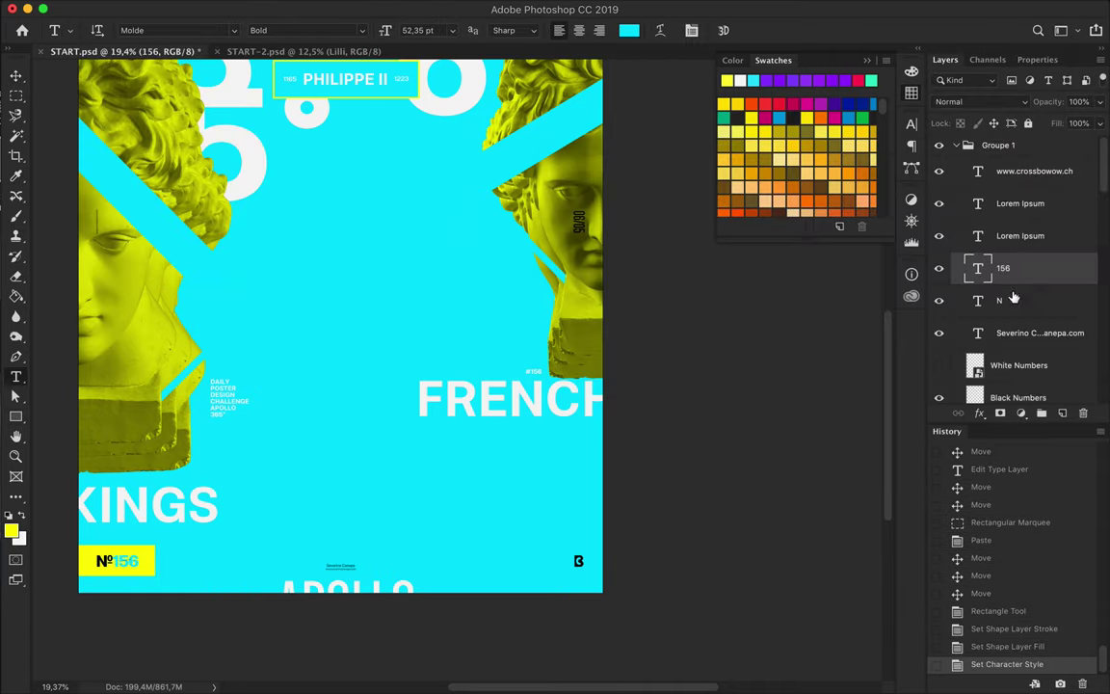
{"action": "left_click", "coordinate": [1013, 299]}
{"action": "left_click", "coordinate": [629, 30]}
{"action": "left_click", "coordinate": [337, 289]}
{"action": "left_click", "coordinate": [921, 178]}
Delete the White Numbers and White CB layers
{"action": "scroll", "coordinate": [1021, 270], "scroll_direction": "down", "scroll_amount": 3}
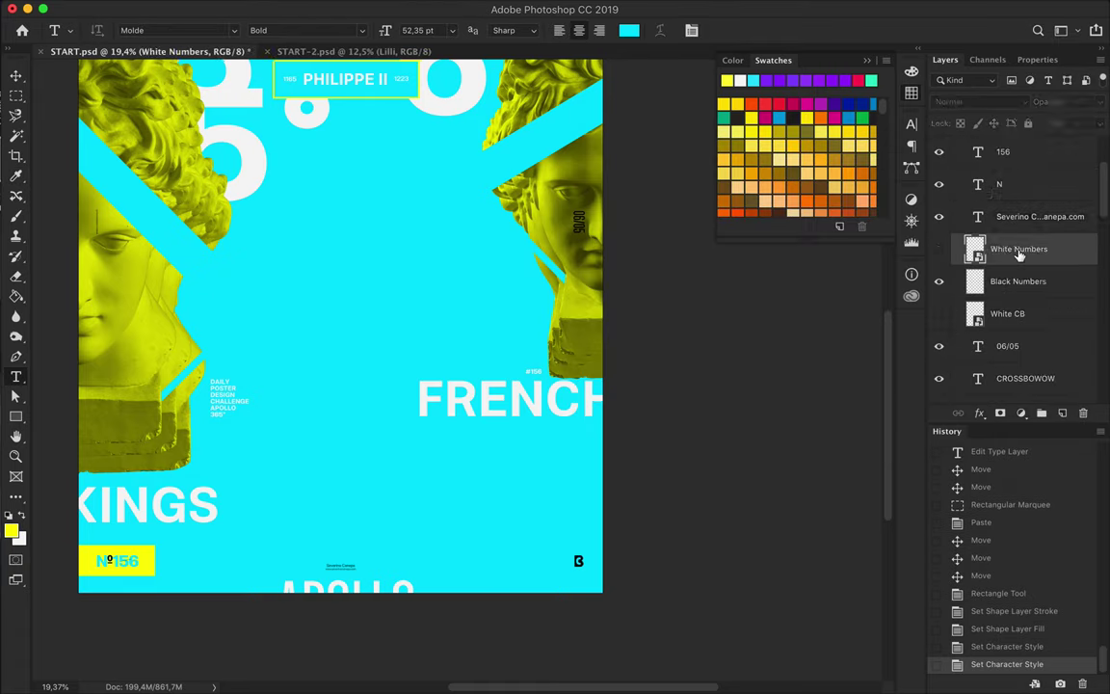
{"action": "left_click", "coordinate": [1019, 248]}
{"action": "key", "text": "Delete"}
{"action": "left_click", "coordinate": [1007, 280]}
{"action": "key", "text": "Delete"}
Paint cyan over the Black Numbers layer using its pixel selection
{"action": "scroll", "coordinate": [267, 445], "scroll_direction": "down", "scroll_amount": 5}
{"action": "key", "text": "v"}
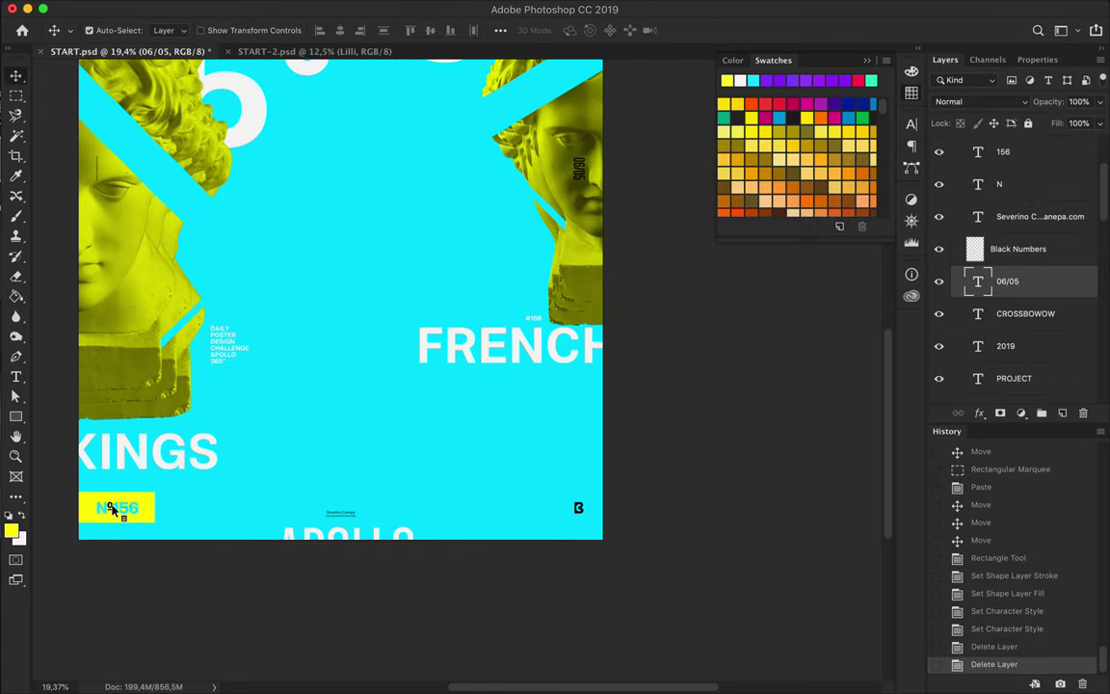
{"action": "left_click", "coordinate": [1019, 249]}
{"action": "left_click", "coordinate": [975, 249], "text": "ctrl"}
{"action": "key", "text": "b"}
{"action": "left_click", "coordinate": [10, 530]}
{"action": "left_click", "coordinate": [923, 178]}
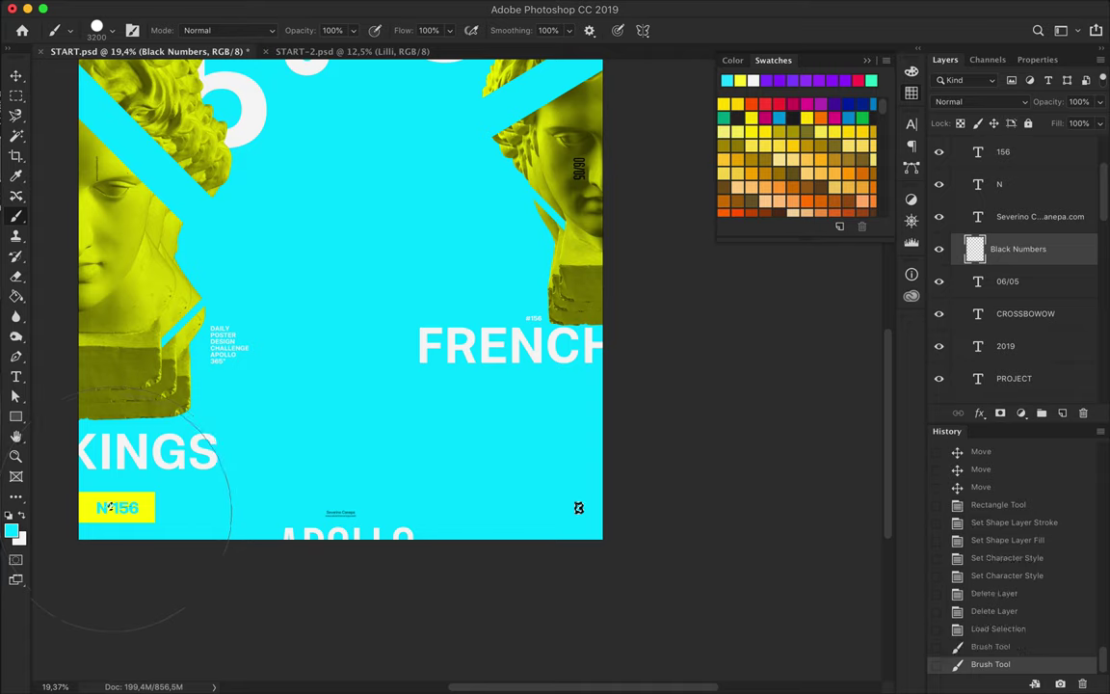
{"action": "left_click", "coordinate": [112, 507]}
{"action": "key", "text": "ctrl+d"}
{"action": "key", "text": "z"}
Delete the two Lorem Ipsum text layers and fit the poster on screen
{"action": "left_click_drag", "start_coordinate": [63, 533], "coordinate": [403, 405]}
{"action": "key", "text": "v"}
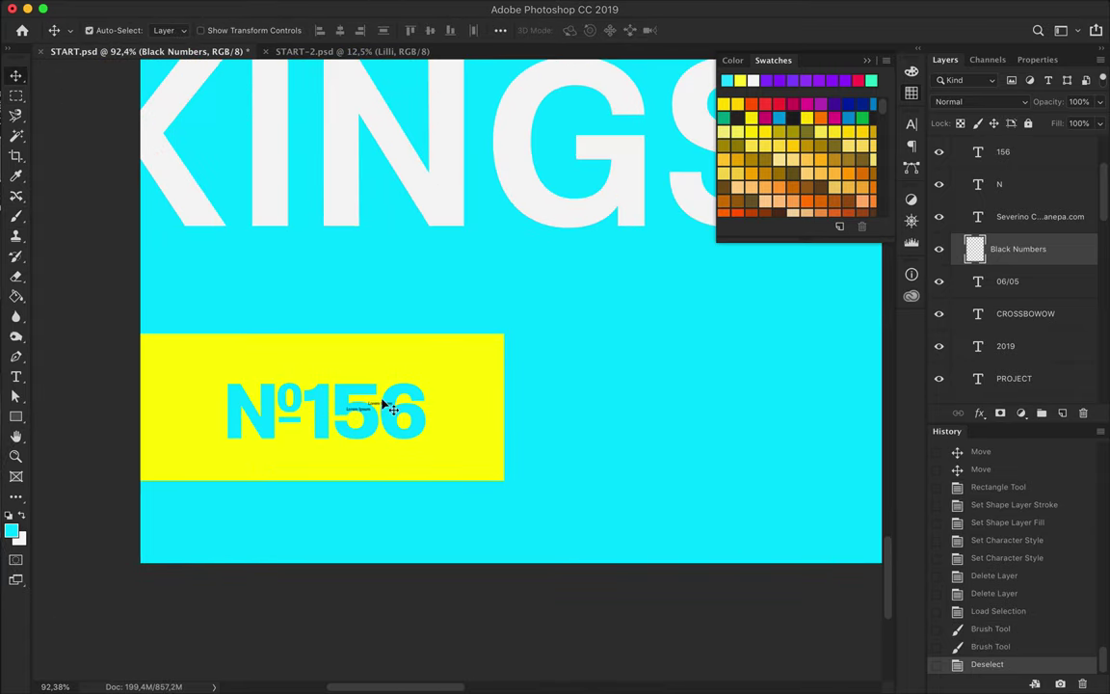
{"action": "left_click", "coordinate": [402, 404]}
{"action": "key", "text": "Delete"}
{"action": "key", "text": "Delete"}
{"action": "scroll", "coordinate": [465, 424], "scroll_direction": "down", "scroll_amount": 5}
{"action": "key", "text": "ctrl+0"}
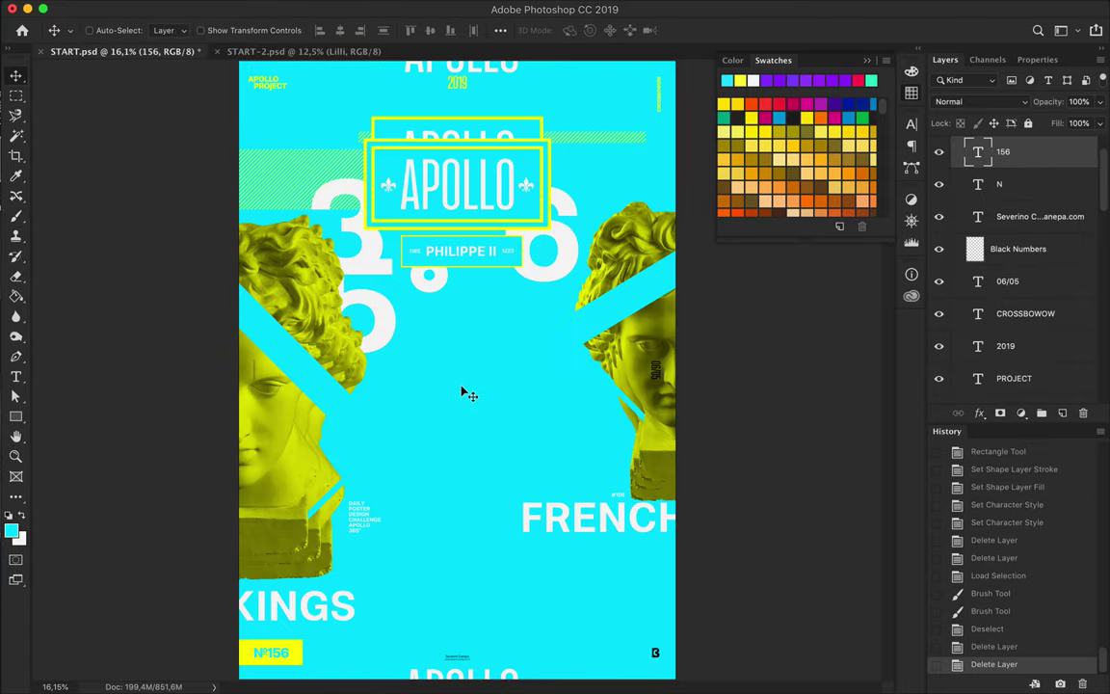
Try out a yellow diagonal line, then delete it
{"action": "left_click", "coordinate": [432, 342], "text": "ctrl"}
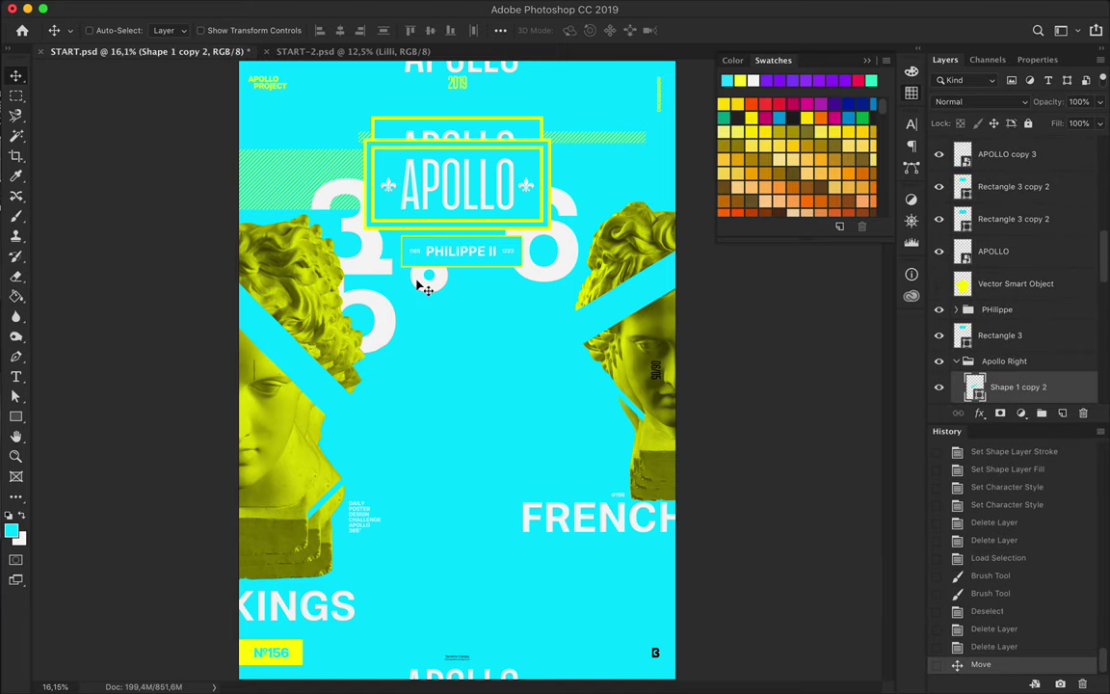
{"action": "key", "text": "a"}
{"action": "left_click", "coordinate": [285, 30]}
{"action": "left_click", "coordinate": [198, 101]}
{"action": "left_click_drag", "start_coordinate": [249, 443], "coordinate": [211, 471]}
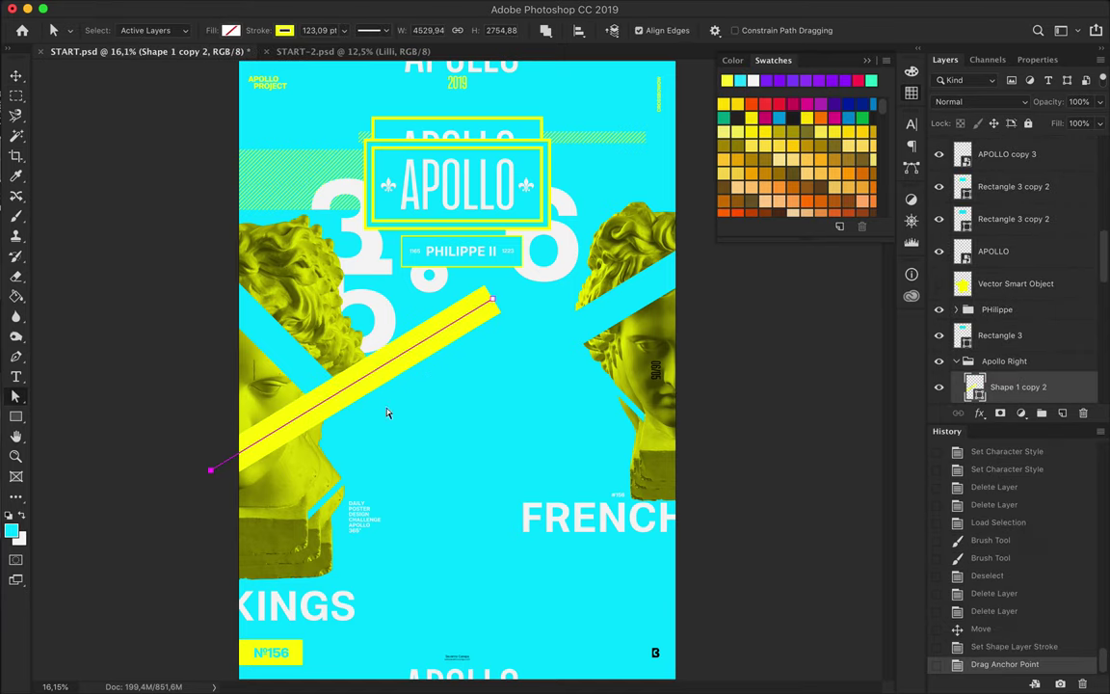
{"action": "left_click_drag", "start_coordinate": [383, 374], "coordinate": [396, 330]}
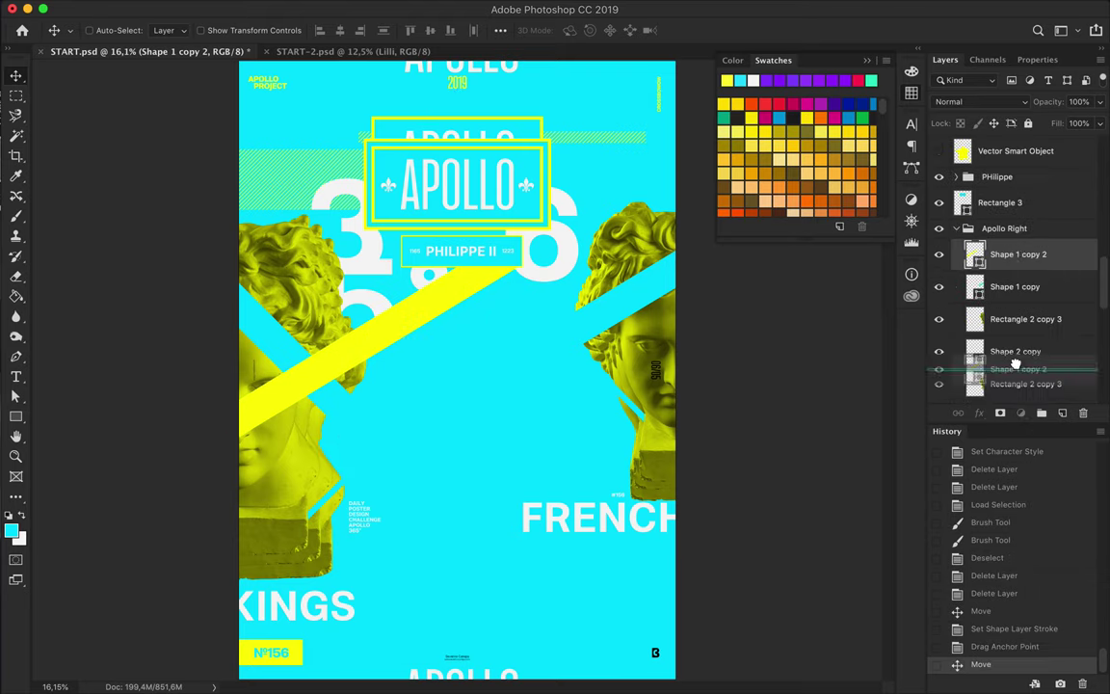
{"action": "left_click_drag", "start_coordinate": [1018, 386], "coordinate": [1012, 351]}
{"action": "left_click_drag", "start_coordinate": [447, 304], "coordinate": [451, 306]}
{"action": "key", "text": "Delete"}
Centre the PHilippe group horizontally relative to the whole canvas
{"action": "left_click", "coordinate": [472, 280]}
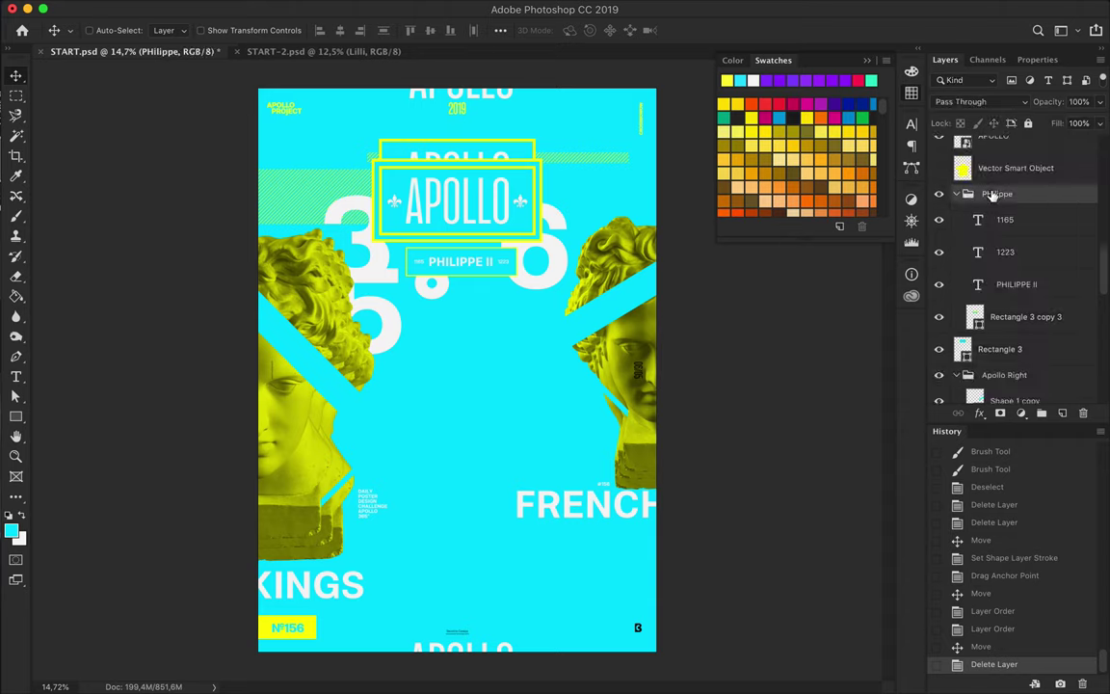
{"action": "left_click", "coordinate": [500, 29]}
{"action": "left_click", "coordinate": [528, 153]}
{"action": "left_click", "coordinate": [539, 179]}
{"action": "left_click", "coordinate": [339, 29]}
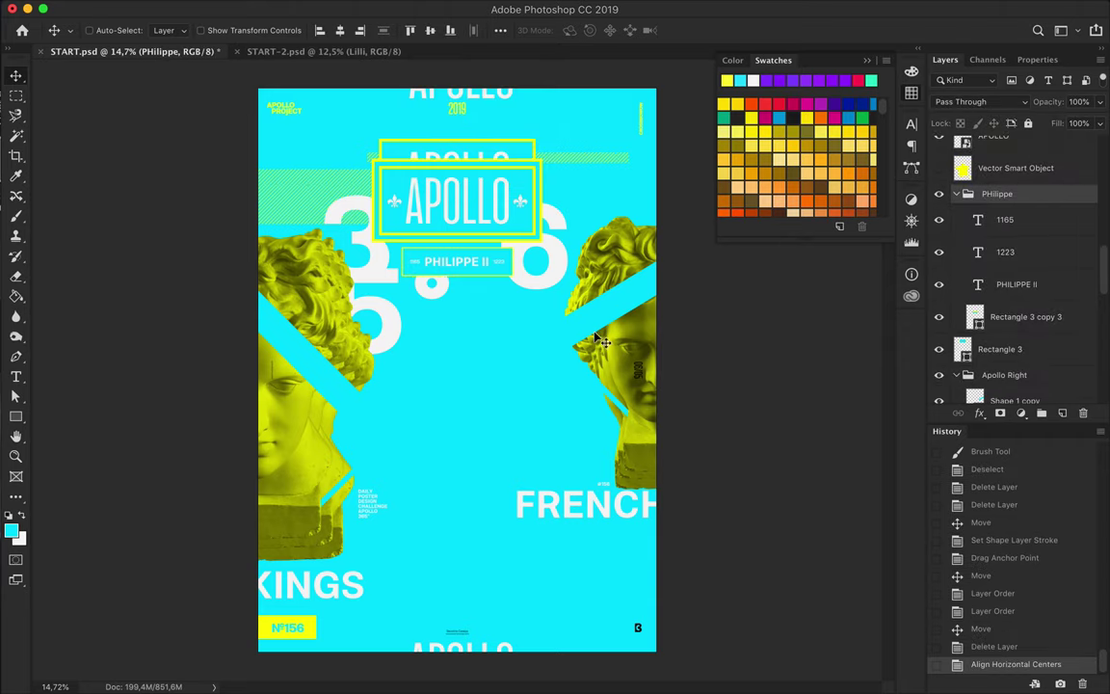
Select both diagonal stripe shapes and change their stroke width
{"action": "left_click", "coordinate": [290, 330], "text": "shift"}
{"action": "key", "text": "a"}
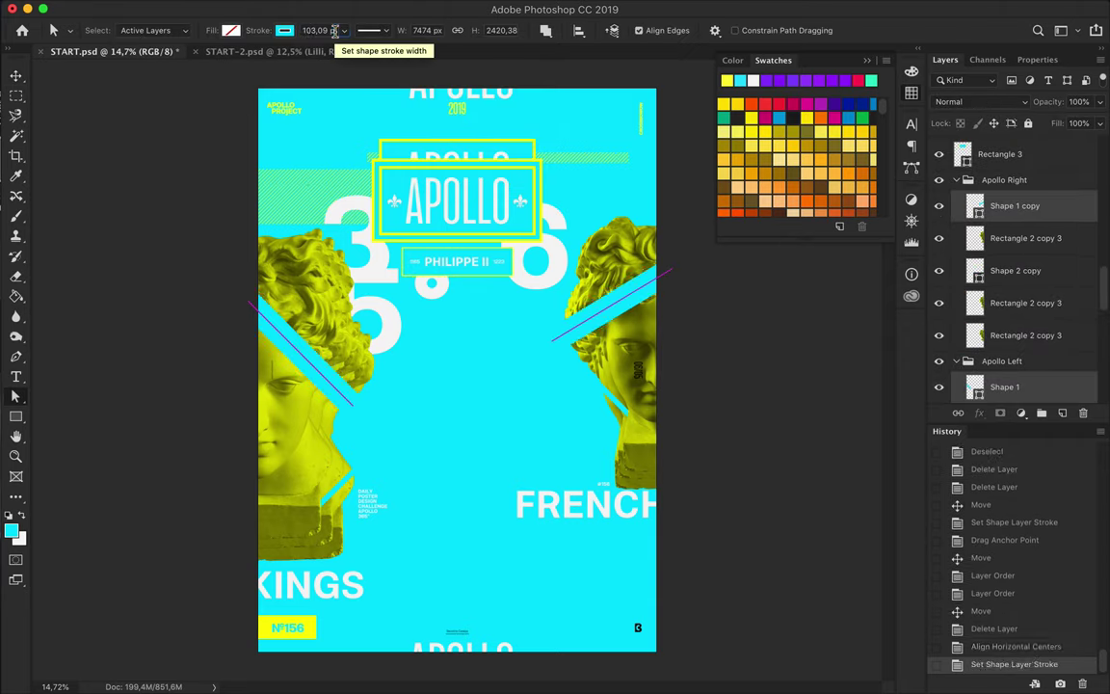
{"action": "scroll", "coordinate": [1012, 289], "scroll_direction": "down", "scroll_amount": 3}
Reveal the yellow France map layer, move it and shrink it with Free Transform
{"action": "scroll", "coordinate": [1012, 289], "scroll_direction": "up", "scroll_amount": 3}
{"action": "left_click", "coordinate": [940, 349]}
{"action": "left_click_drag", "start_coordinate": [522, 376], "coordinate": [545, 482]}
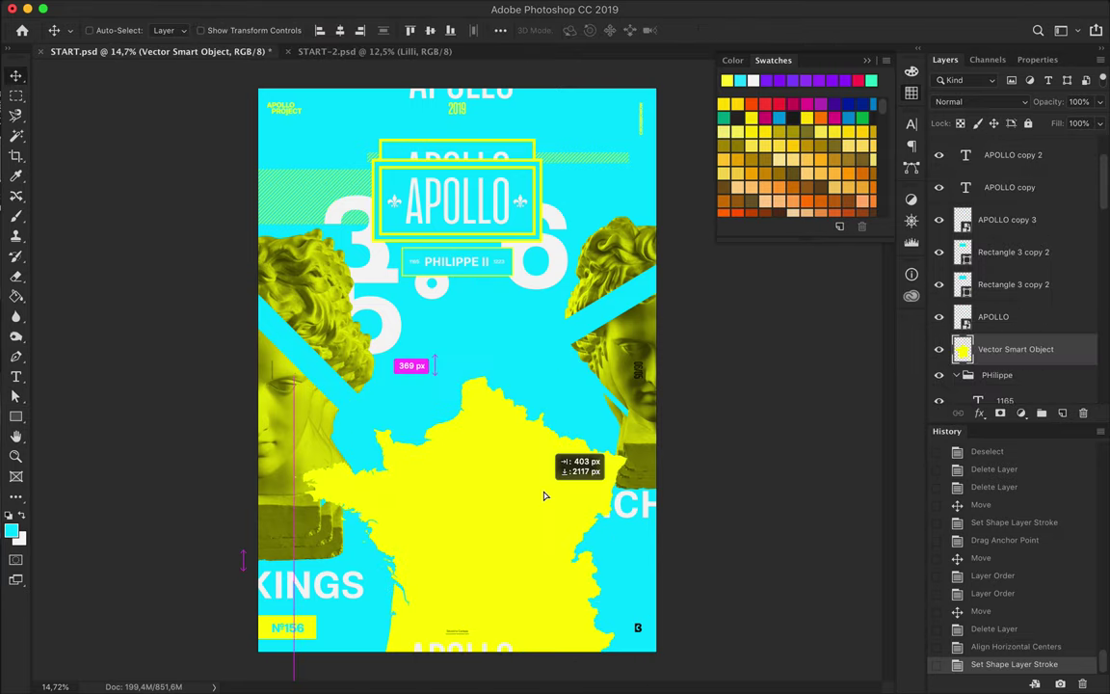
{"action": "key", "text": "ctrl+t"}
{"action": "mouse_move", "coordinate": [471, 669]}
{"action": "left_mouse_down"}
{"action": "mouse_move", "coordinate": [471, 420]}
{"action": "mouse_move", "coordinate": [645, 598]}
{"action": "mouse_move", "coordinate": [247, 192]}
{"action": "left_mouse_up"}
{"action": "key", "text": "Return"}
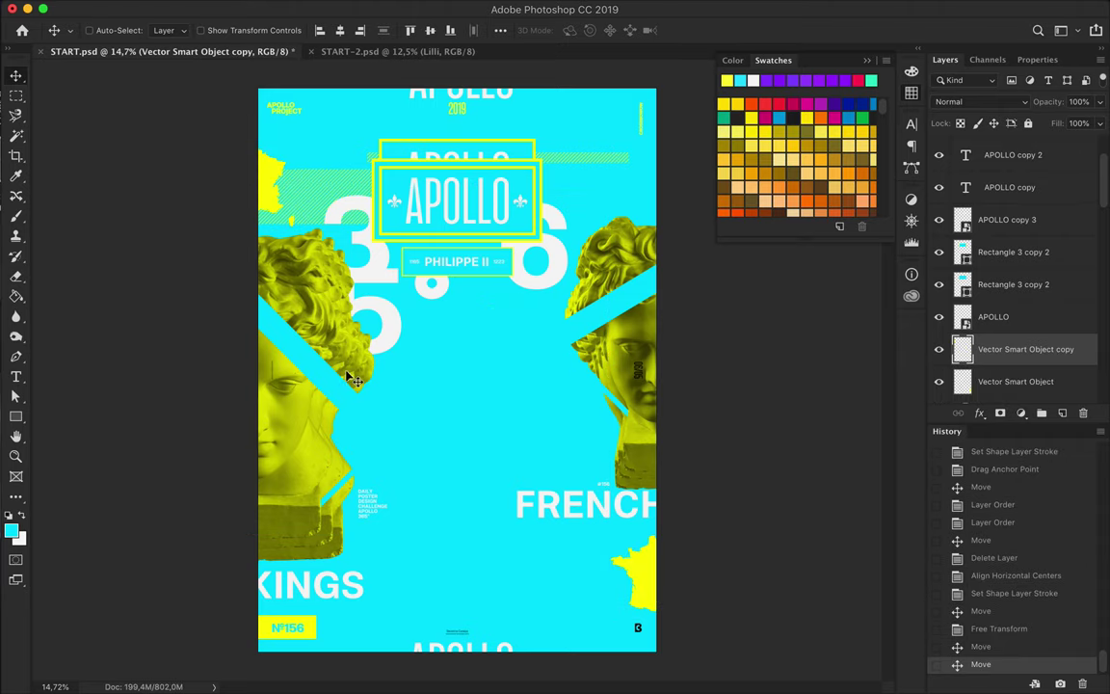
Alt-drag a fleur-de-lis copy to mid-poster and create a new group for the fleurs
{"action": "left_click_drag", "start_coordinate": [394, 201], "coordinate": [411, 431], "text": "alt"}
{"action": "scroll", "coordinate": [412, 431], "scroll_direction": "up", "scroll_amount": 3}
{"action": "left_click", "coordinate": [1041, 413]}
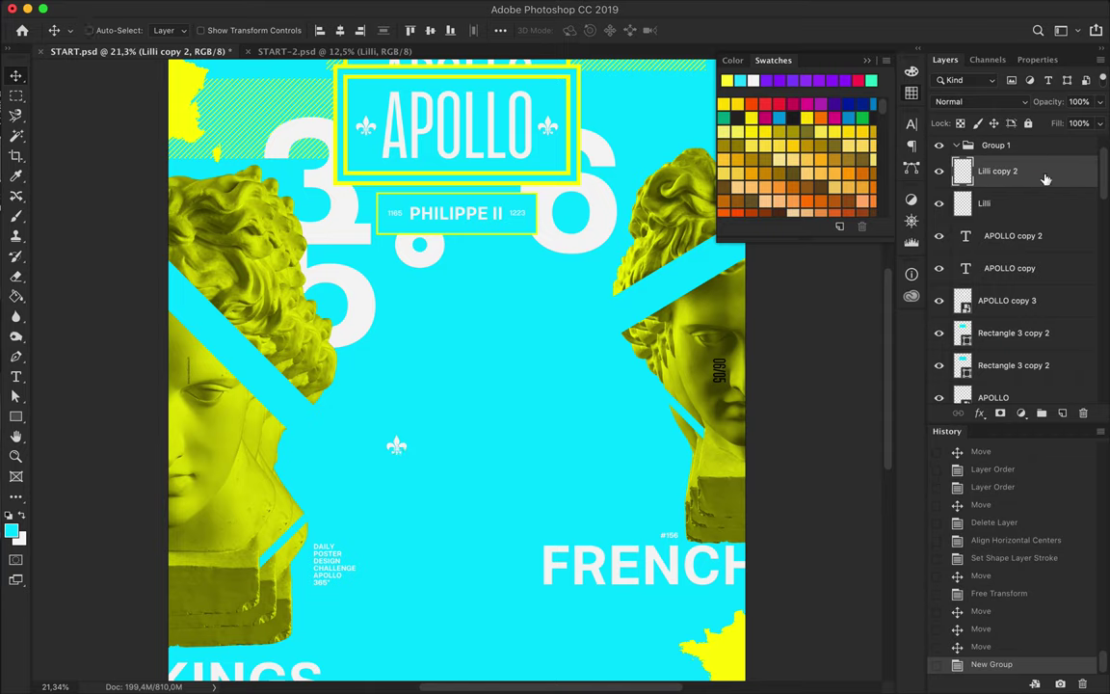
Move the fleur-de-lis copy into Group 1, duplicate it alongside, and merge the copies into one row
{"action": "left_click_drag", "start_coordinate": [1070, 186], "coordinate": [1002, 147]}
{"action": "mouse_move", "coordinate": [427, 446]}
{"action": "left_mouse_down", "text": "alt"}
{"action": "mouse_move", "coordinate": [566, 445]}
{"action": "mouse_move", "coordinate": [358, 446]}
{"action": "left_mouse_up", "text": "alt"}
{"action": "left_click", "coordinate": [1010, 300]}
{"action": "scroll", "coordinate": [1010, 289], "scroll_direction": "down", "scroll_amount": 3}
{"action": "left_click", "coordinate": [1015, 249], "text": "shift"}
{"action": "key", "text": "ctrl+t"}
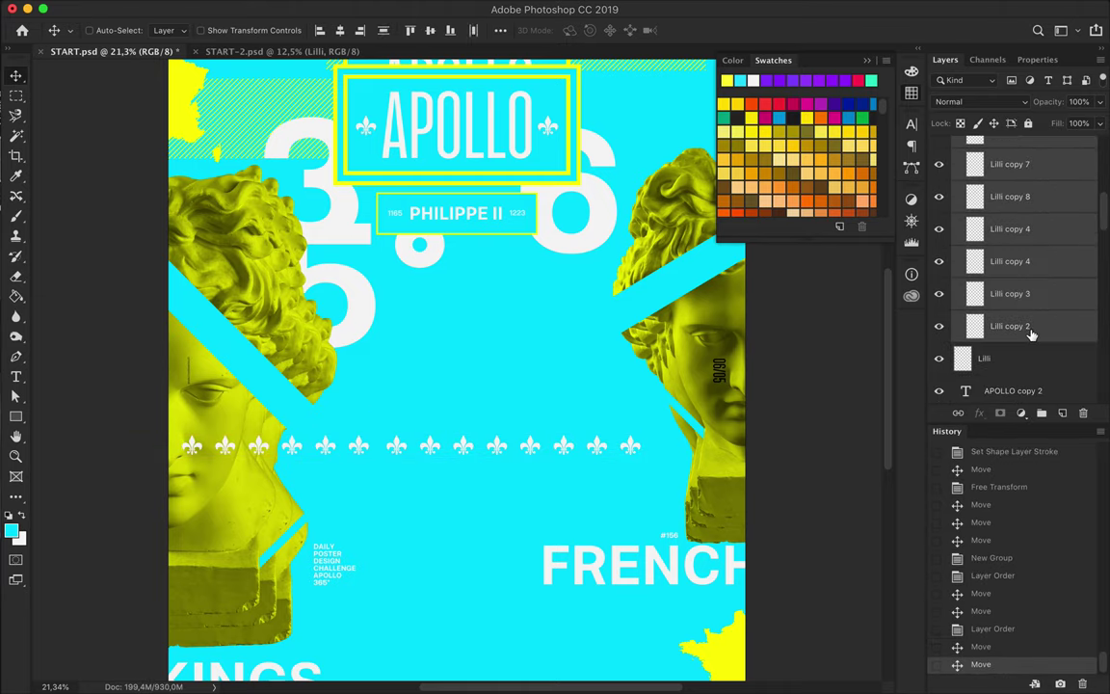
{"action": "key", "text": "Return"}
{"action": "key", "text": "ctrl+e"}
Stack duplicated fleur rows below each other and merge them into one dense pattern layer
{"action": "mouse_move", "coordinate": [396, 440]}
{"action": "left_mouse_down", "text": "alt"}
{"action": "mouse_move", "coordinate": [416, 459]}
{"action": "mouse_move", "coordinate": [399, 489]}
{"action": "left_mouse_up", "text": "alt"}
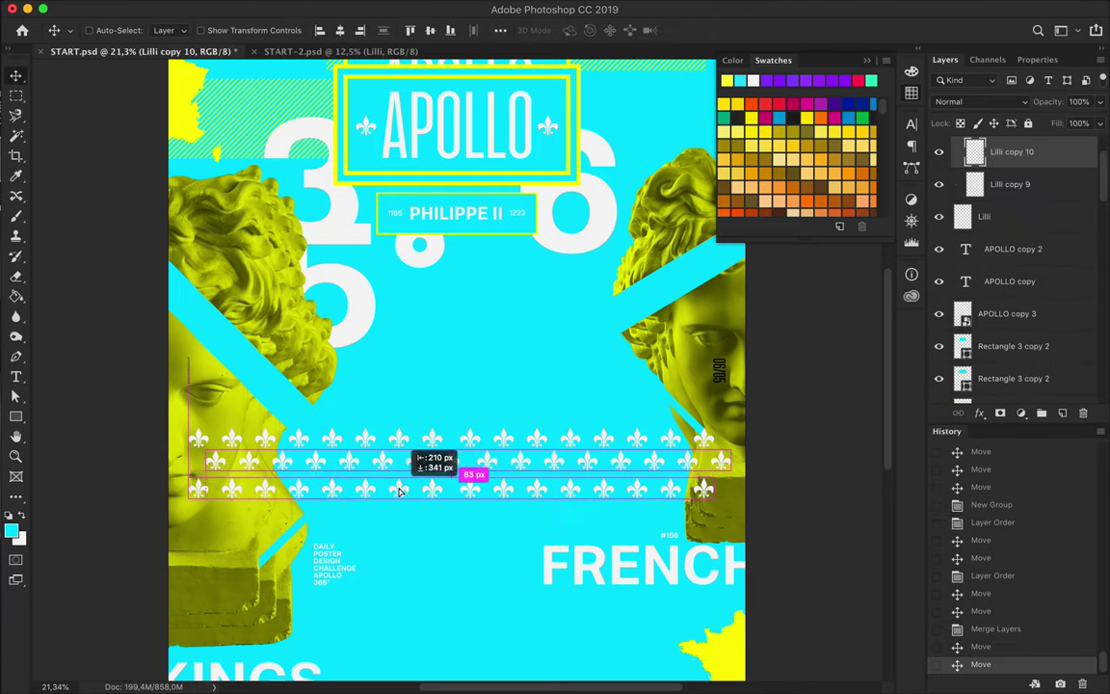
{"action": "left_click_drag", "start_coordinate": [399, 489], "coordinate": [397, 484]}
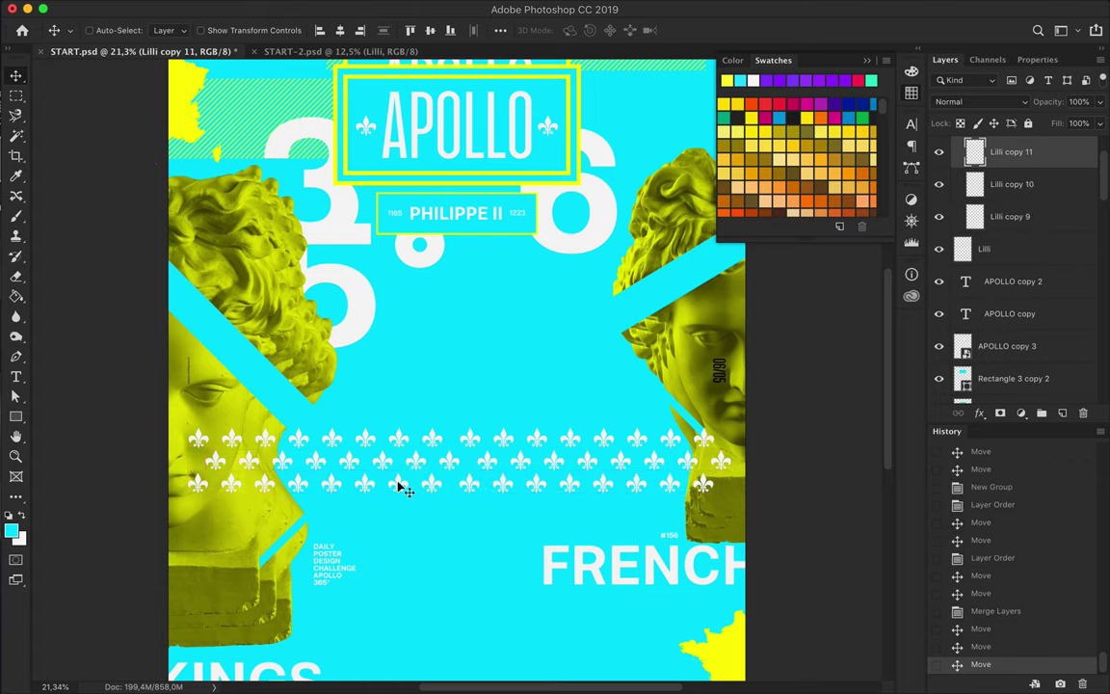
{"action": "left_click", "coordinate": [1044, 215], "text": "shift"}
{"action": "key", "text": "ctrl+g"}
{"action": "key", "text": "ctrl+e"}
{"action": "left_click_drag", "start_coordinate": [501, 466], "coordinate": [499, 530], "text": "alt"}
{"action": "scroll", "coordinate": [682, 413], "scroll_direction": "down", "scroll_amount": 3}
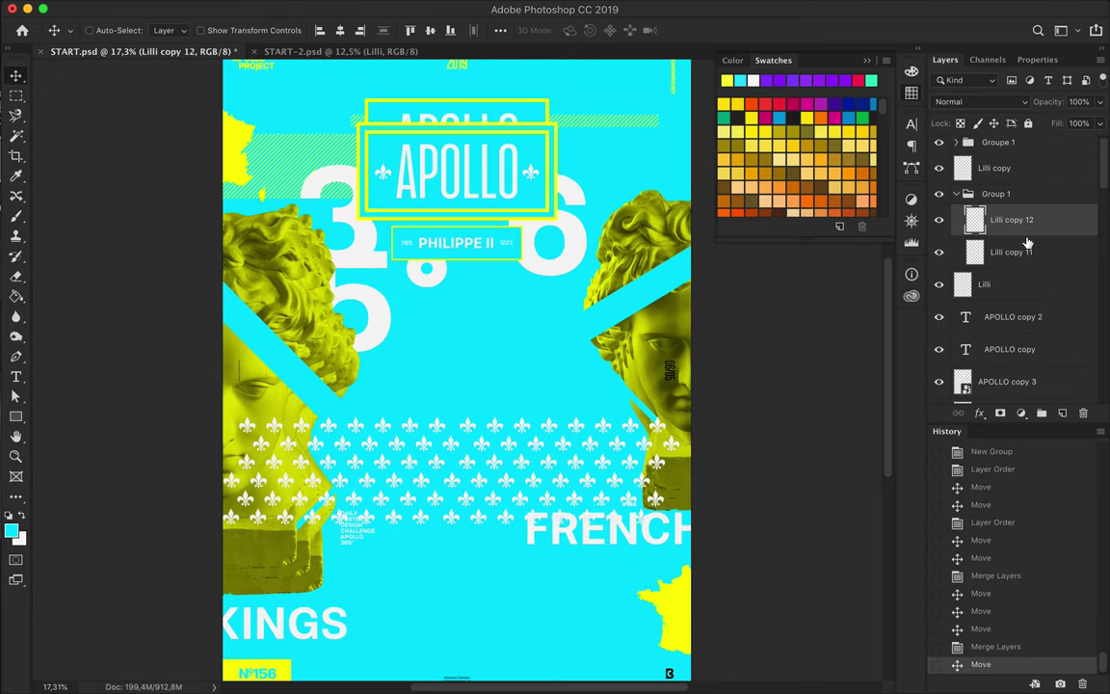
{"action": "key", "text": "ctrl+e"}
Rotate the fleur pattern diagonally, place Group 1 just above FRENCH KINGS, and reposition the band
{"action": "key", "text": "ctrl+t"}
{"action": "left_click_drag", "start_coordinate": [559, 323], "coordinate": [588, 241]}
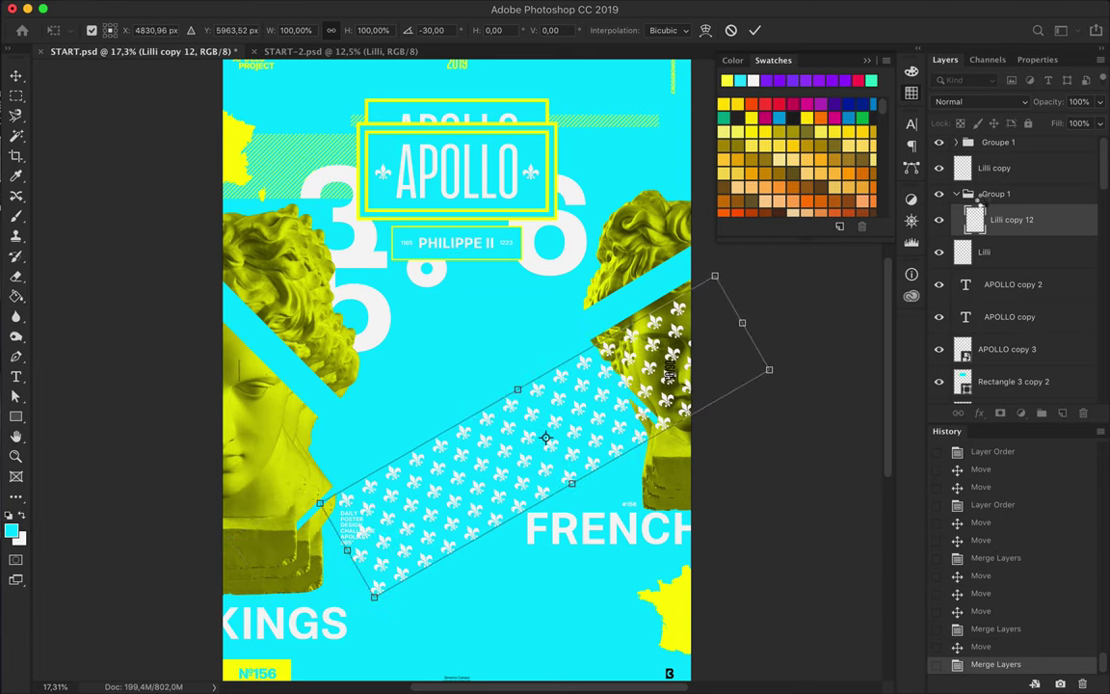
{"action": "key", "text": "Return"}
{"action": "left_click_drag", "start_coordinate": [995, 194], "coordinate": [1007, 415]}
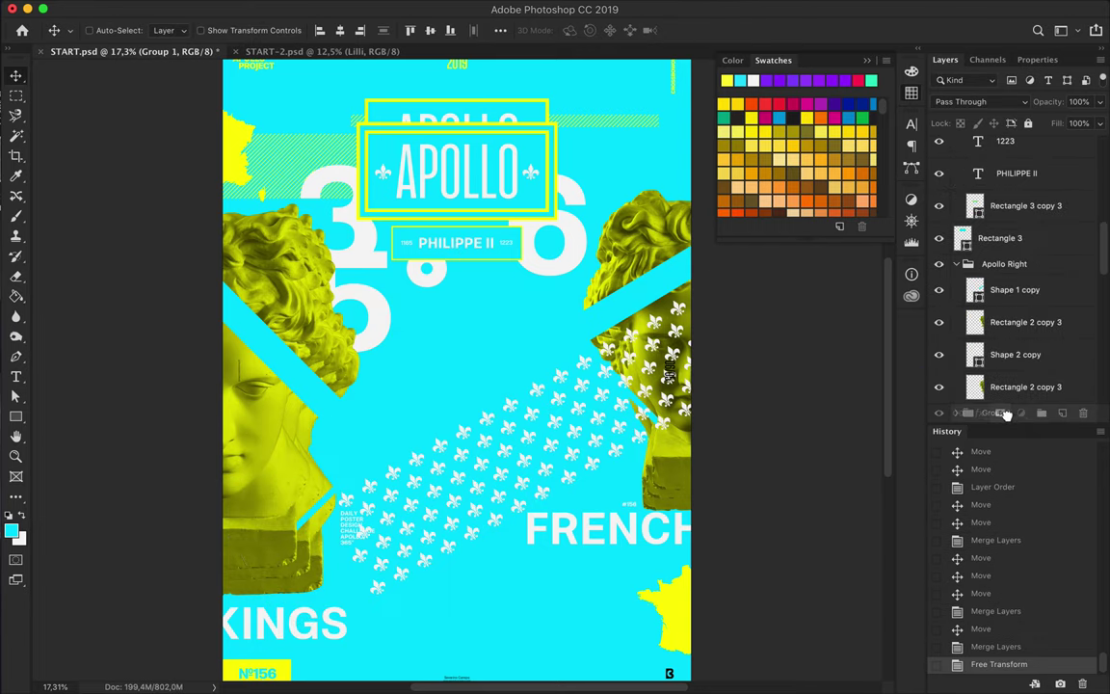
{"action": "left_click_drag", "start_coordinate": [1007, 415], "coordinate": [1002, 339]}
{"action": "mouse_move", "coordinate": [542, 463]}
{"action": "left_mouse_down"}
{"action": "mouse_move", "coordinate": [607, 426]}
{"action": "mouse_move", "coordinate": [494, 421]}
{"action": "left_mouse_up"}
Duplicate the fleur band, rotate it and move it to the lower left of the poster
{"action": "key", "text": "ctrl+t"}
{"action": "mouse_move", "coordinate": [742, 308]}
{"action": "left_mouse_down"}
{"action": "mouse_move", "coordinate": [415, 61]}
{"action": "mouse_move", "coordinate": [528, 152]}
{"action": "left_mouse_up"}
{"action": "left_click_drag", "start_coordinate": [585, 589], "coordinate": [487, 550]}
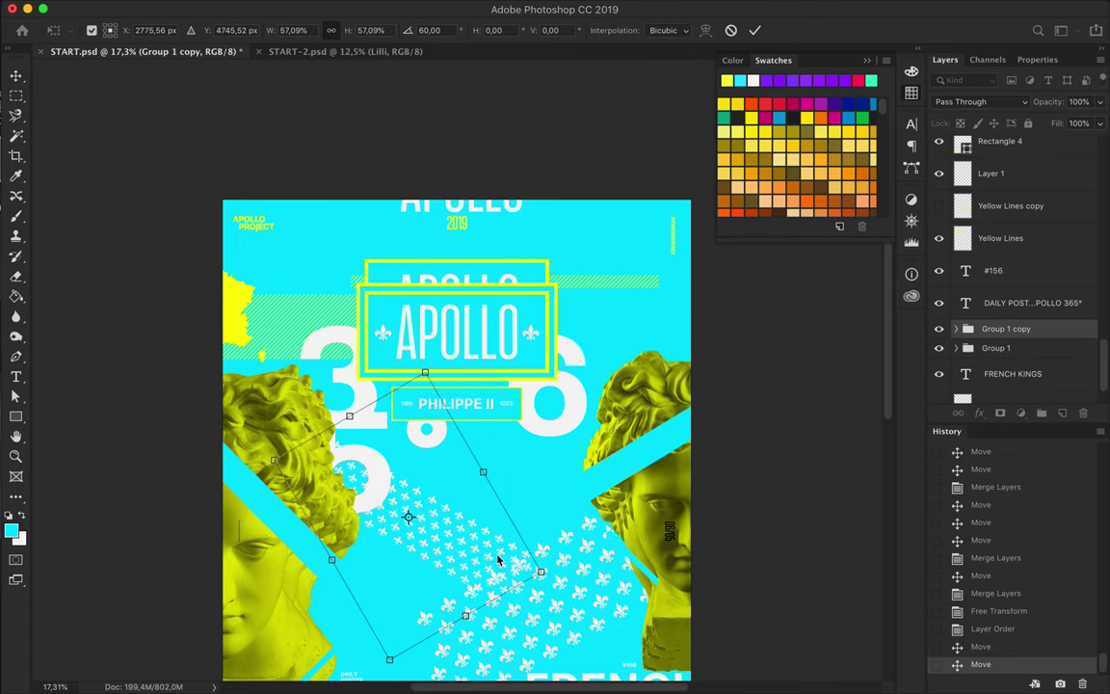
{"action": "key", "text": "Return"}
{"action": "scroll", "coordinate": [488, 565], "scroll_direction": "down", "scroll_amount": 5}
{"action": "left_click_drag", "start_coordinate": [424, 371], "coordinate": [503, 432]}
{"action": "key", "text": "ctrl+0"}
Save the poster, then save it as START-2.psd
{"action": "key", "text": "ctrl+s"}
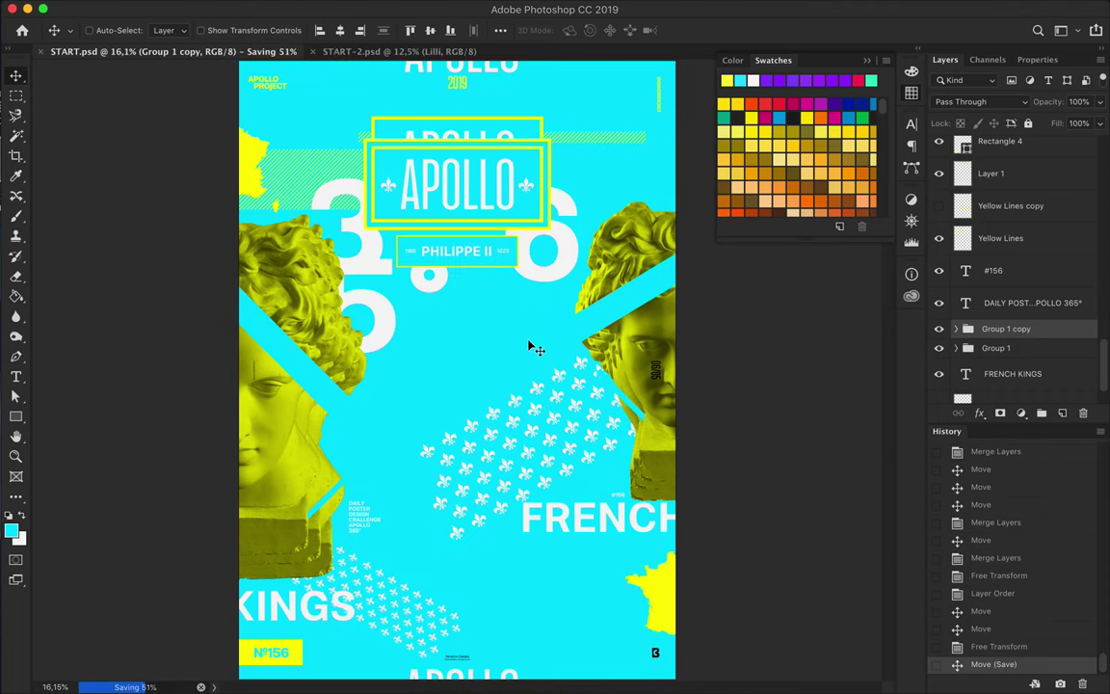
{"action": "key", "text": "ctrl+shift+s"}
{"action": "key", "text": "Return"}
{"action": "key", "text": "Return"}
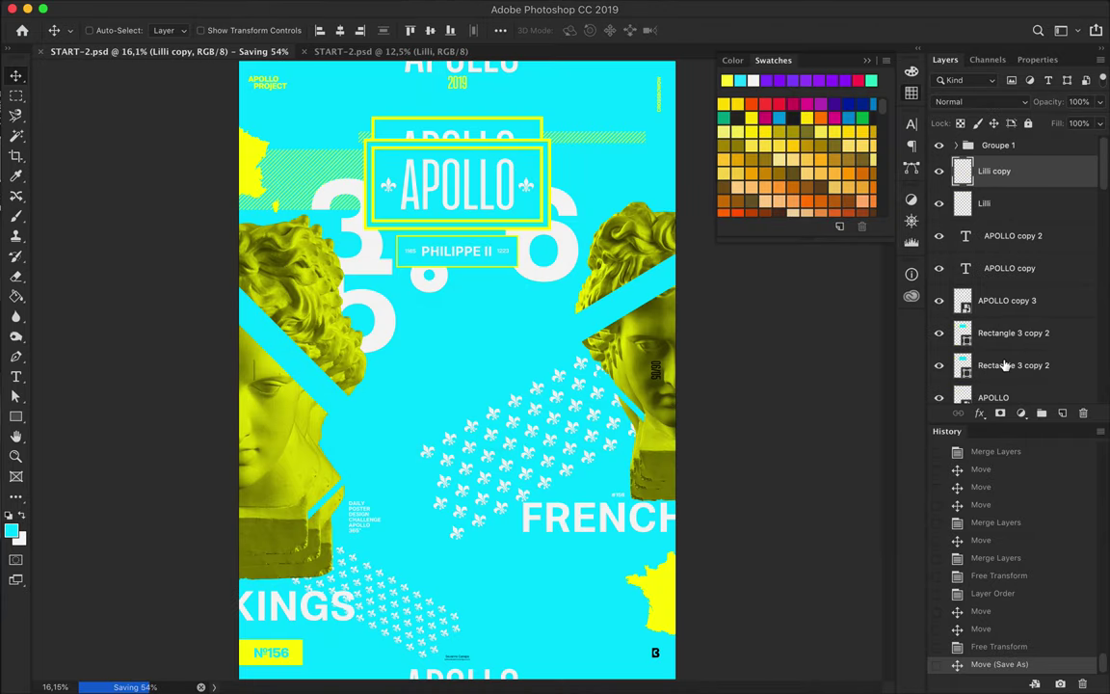
Group the title layers from the top down to APOLLO into a 'title' group
{"action": "scroll", "coordinate": [1041, 357], "scroll_direction": "down", "scroll_amount": 2}
{"action": "left_click", "coordinate": [1012, 327]}
{"action": "scroll", "coordinate": [1002, 241], "scroll_direction": "up", "scroll_amount": 2}
{"action": "left_click", "coordinate": [993, 173], "text": "shift"}
{"action": "left_click_drag", "start_coordinate": [994, 173], "coordinate": [1042, 410]}
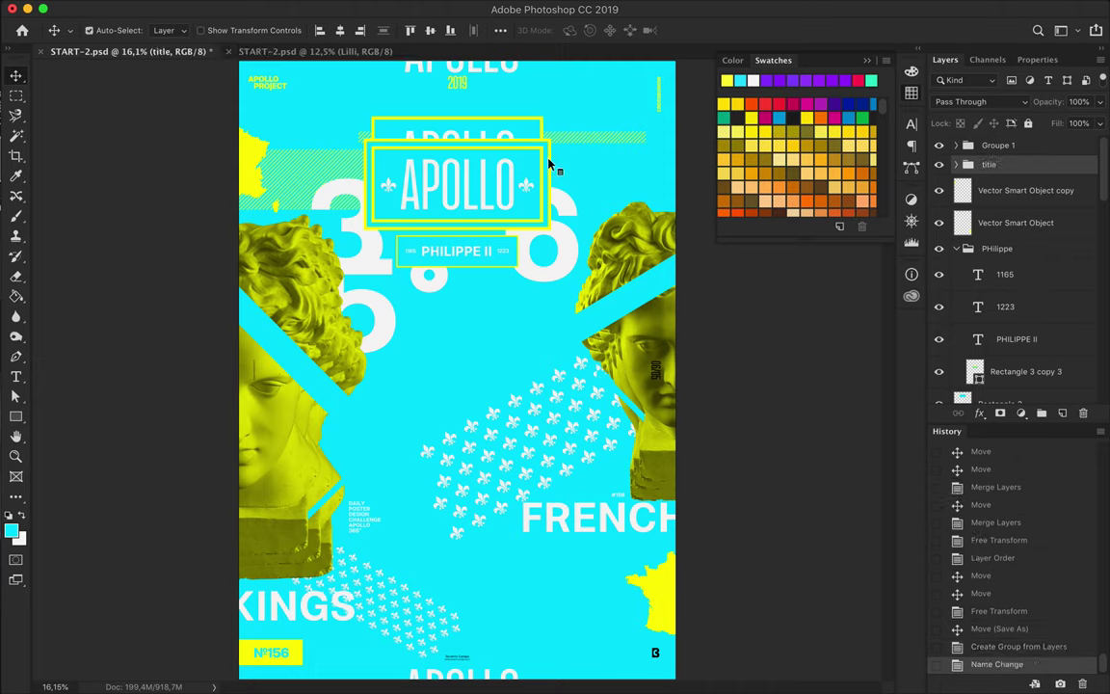
Delete an extra title layer, extend the title rectangle to the left edge, and shift Yellow Lines left
{"action": "key", "text": "BackSpace"}
{"action": "key", "text": "BackSpace"}
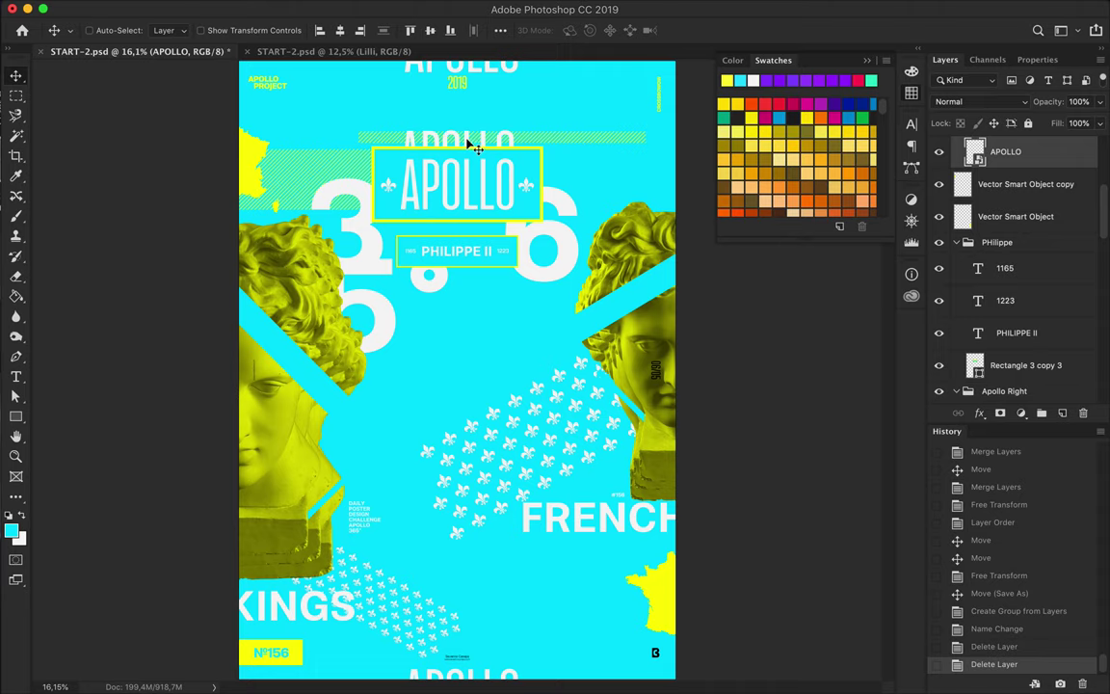
{"action": "key", "text": "a"}
{"action": "left_click_drag", "start_coordinate": [374, 155], "coordinate": [208, 156]}
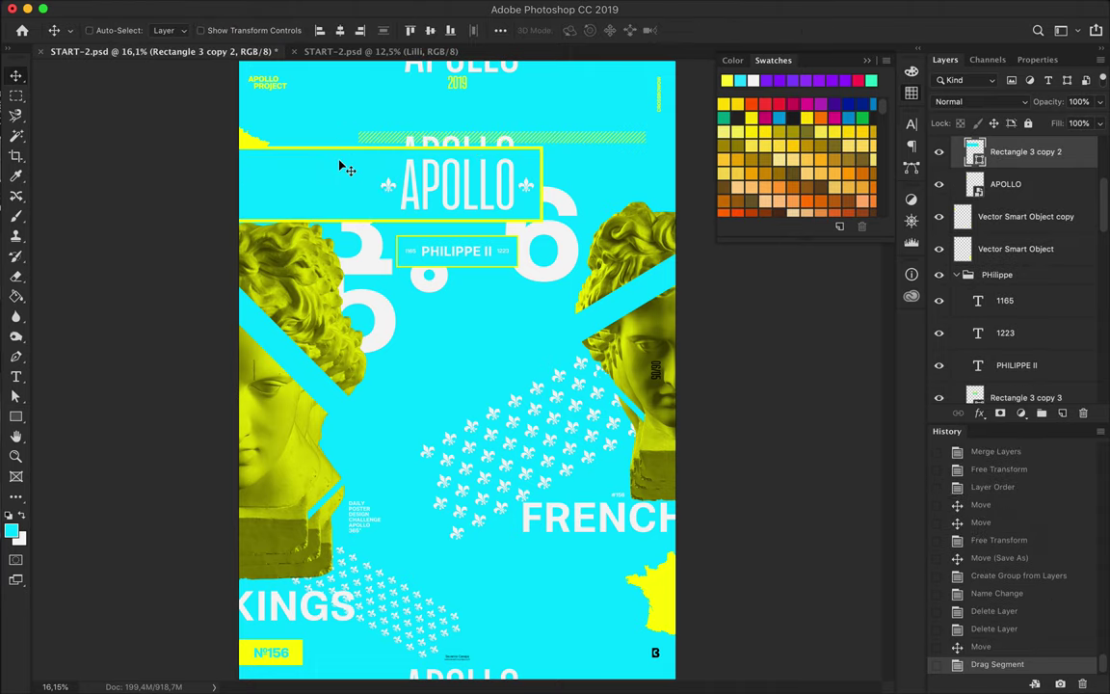
{"action": "left_click", "coordinate": [306, 166]}
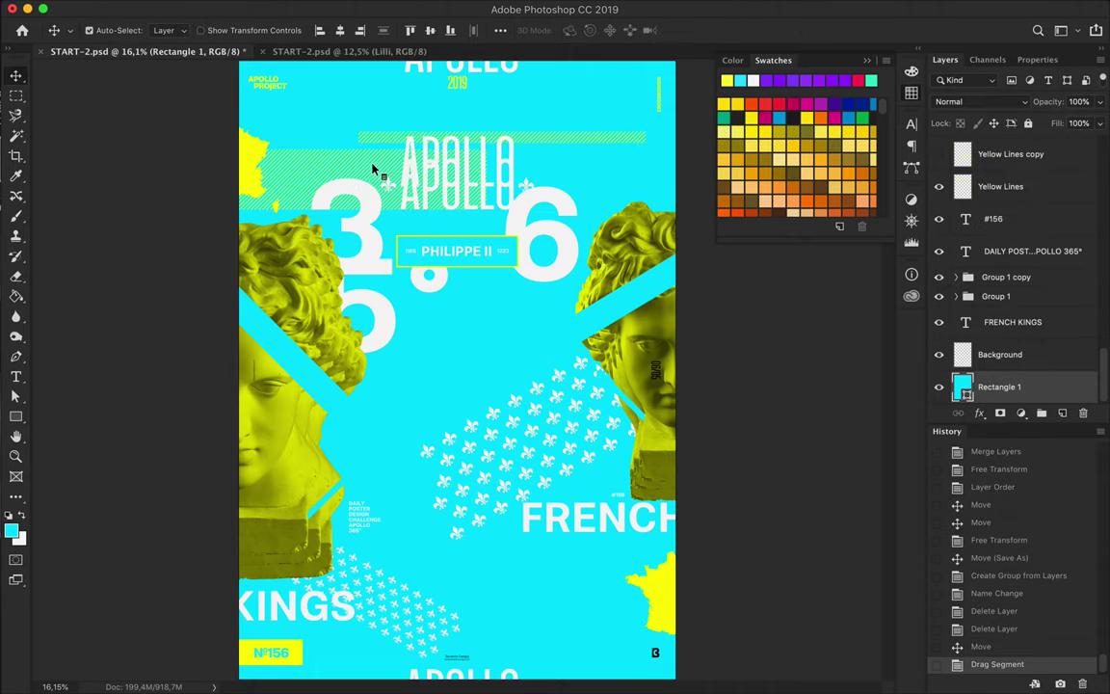
{"action": "left_click", "coordinate": [374, 169]}
{"action": "key", "text": "ctrl+bracketright"}
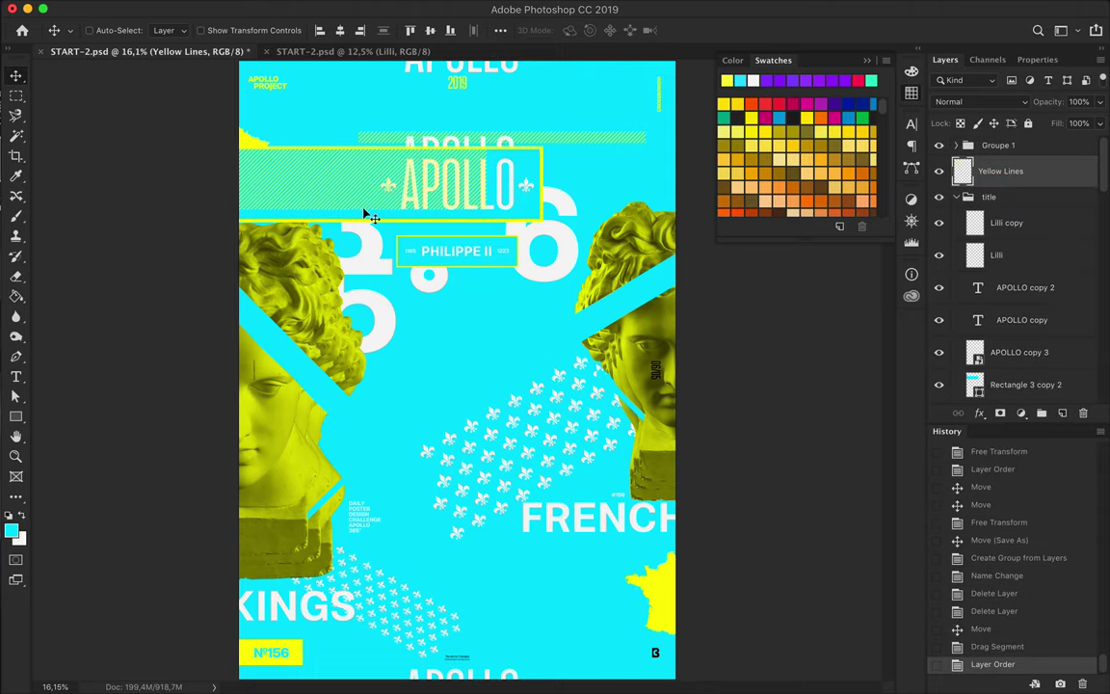
{"action": "left_click_drag", "start_coordinate": [367, 214], "coordinate": [243, 206]}
Stretch the title band's right edge across the poster and delete the faint duplicate APOLLO text
{"action": "left_click", "coordinate": [256, 145]}
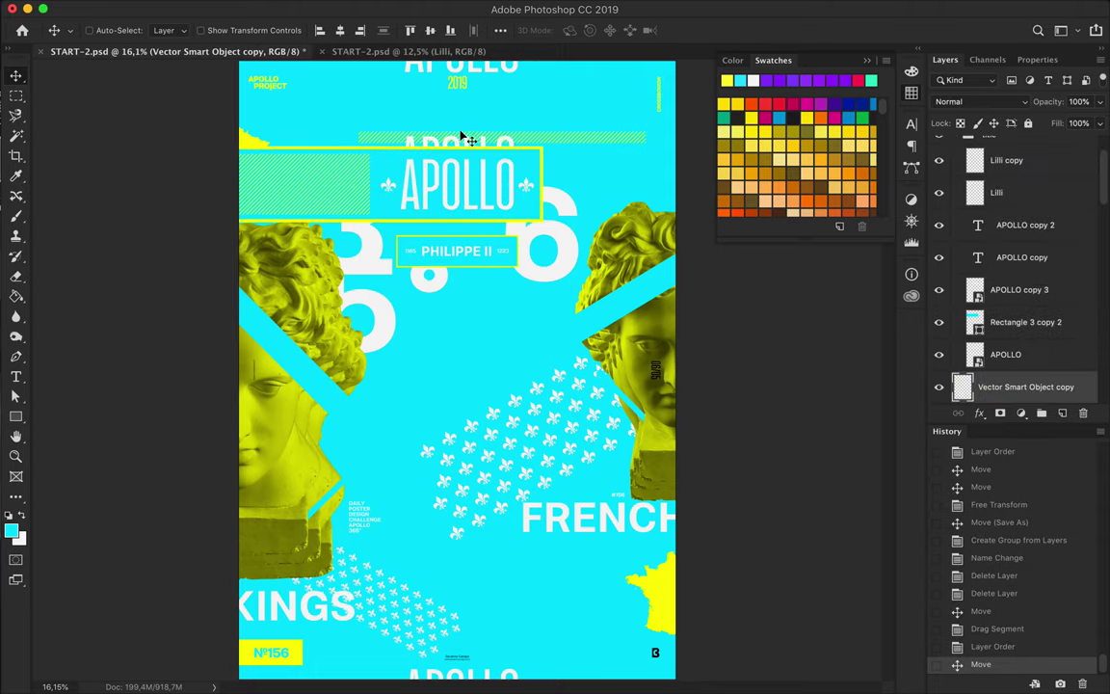
{"action": "left_click", "coordinate": [540, 166]}
{"action": "key", "text": "a"}
{"action": "left_click_drag", "start_coordinate": [540, 166], "coordinate": [686, 195]}
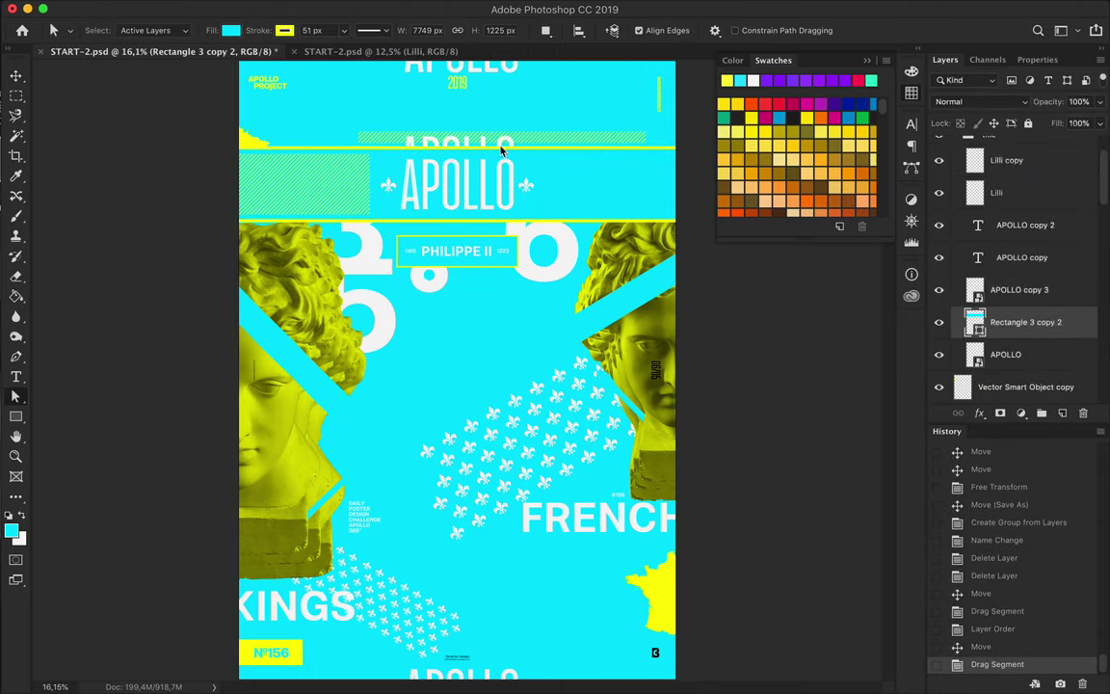
{"action": "key", "text": "v"}
{"action": "left_click", "coordinate": [503, 148]}
{"action": "key", "text": "Delete"}
{"action": "left_click", "coordinate": [527, 145]}
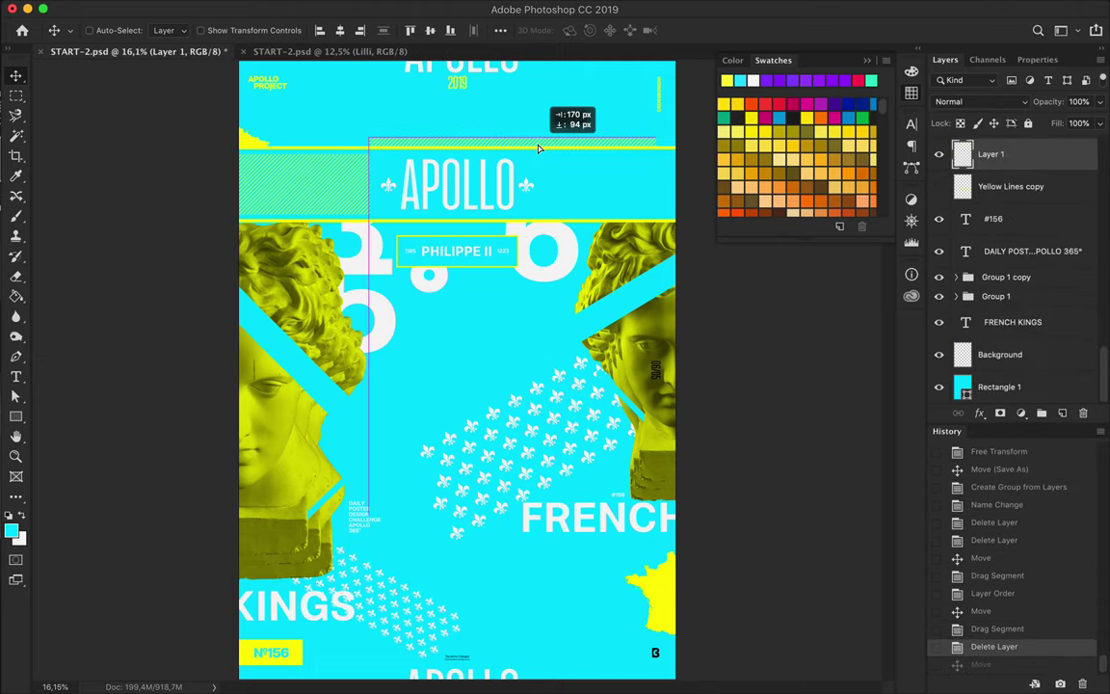
Move the France map to the top left and shrink it
{"action": "left_click_drag", "start_coordinate": [539, 148], "coordinate": [550, 212]}
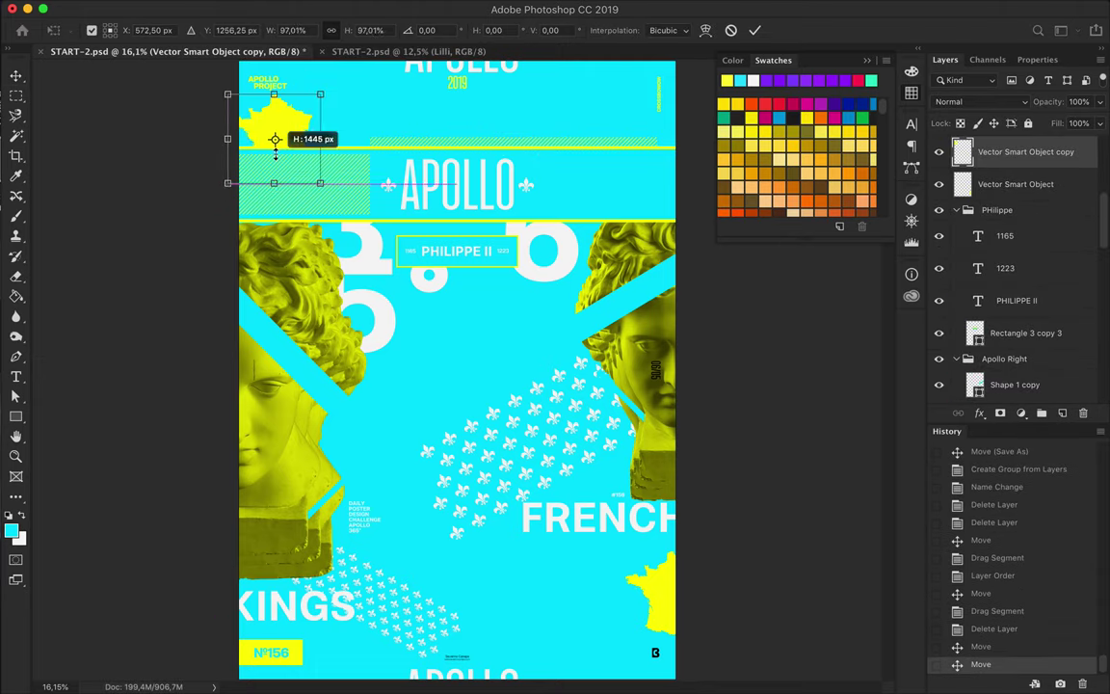
{"action": "left_click_drag", "start_coordinate": [276, 139], "coordinate": [278, 125]}
{"action": "key", "text": "Return"}
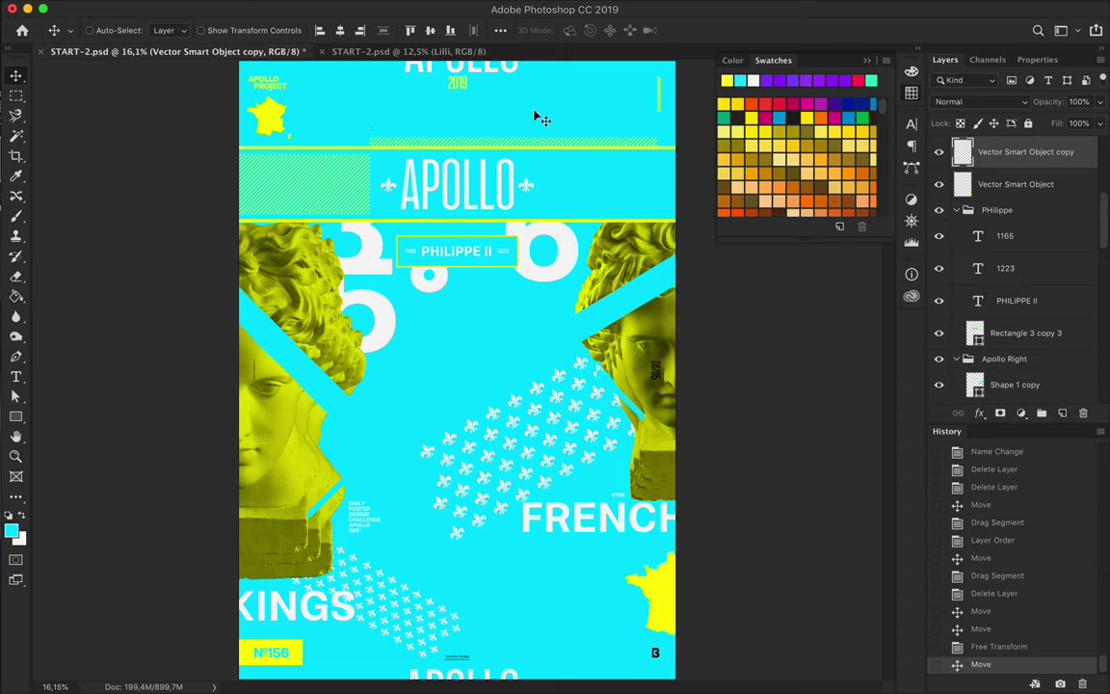
Duplicate the big white 3 near PHILIPPE II and nudge it into place
{"action": "left_click", "coordinate": [367, 245], "text": "super"}
{"action": "left_click_drag", "start_coordinate": [376, 166], "coordinate": [598, 202]}
{"action": "key", "text": "Down"}
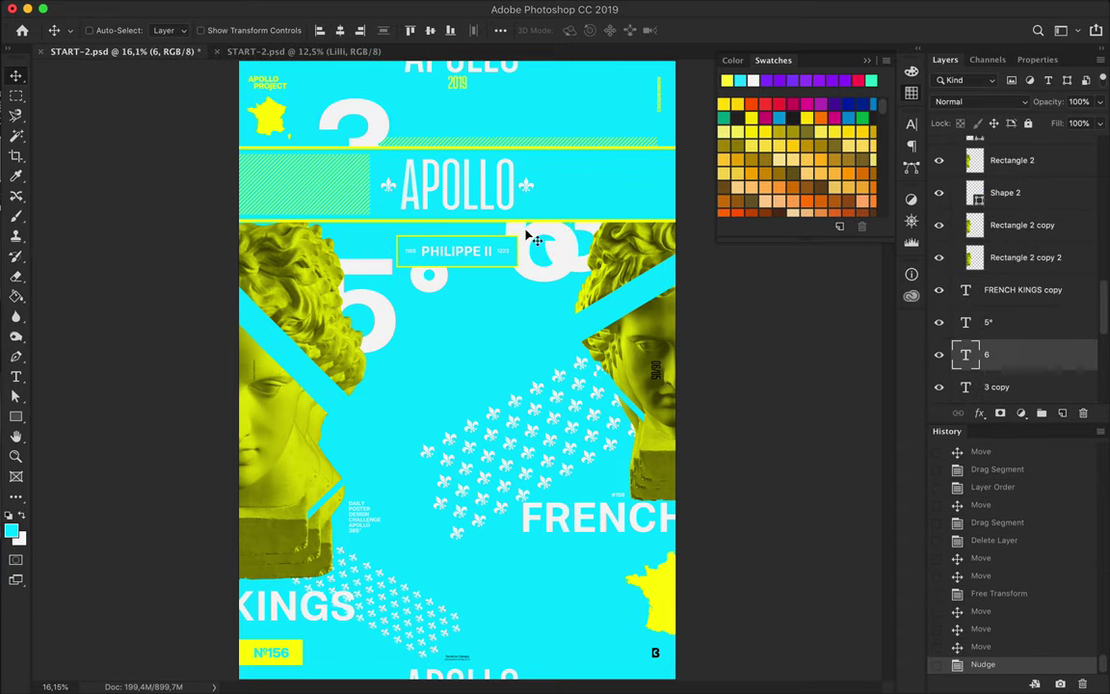
Reposition the 6 and 5° numerals and place a 5° copy in the poster's middle
{"action": "left_click_drag", "start_coordinate": [525, 235], "coordinate": [520, 297]}
{"action": "left_click_drag", "start_coordinate": [383, 322], "coordinate": [550, 367]}
{"action": "left_click", "coordinate": [519, 313], "text": "super"}
{"action": "left_click_drag", "start_coordinate": [518, 313], "coordinate": [561, 90]}
{"action": "left_click", "coordinate": [546, 360], "text": "super"}
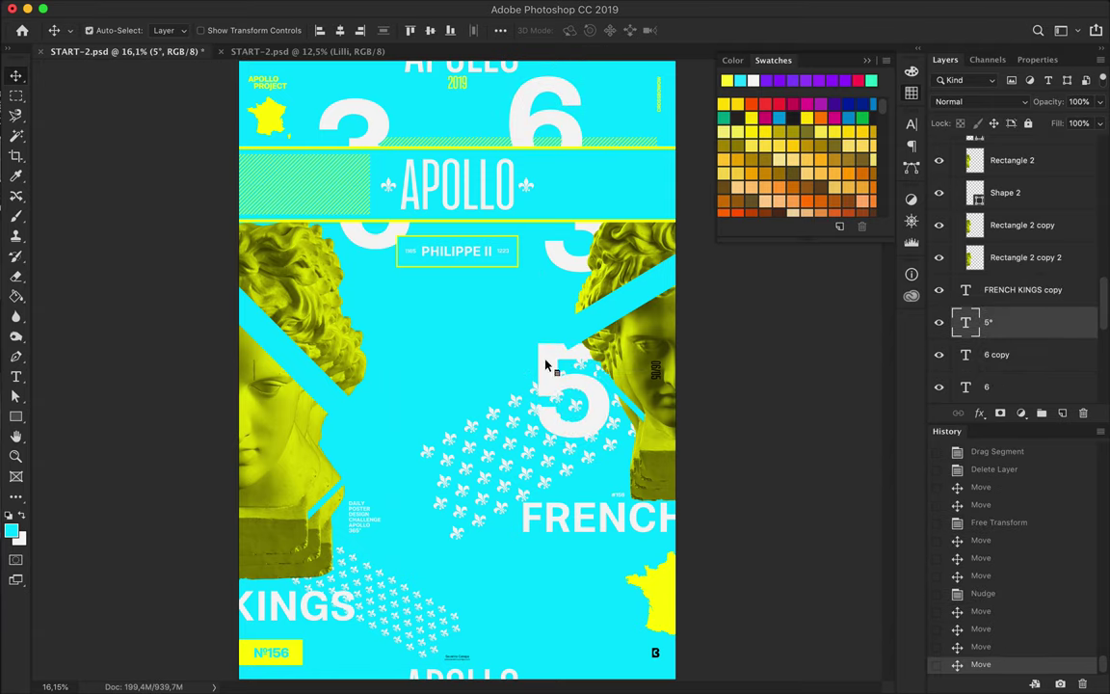
{"action": "mouse_move", "coordinate": [545, 359]}
{"action": "left_mouse_down"}
{"action": "mouse_move", "coordinate": [569, 133]}
{"action": "mouse_move", "coordinate": [601, 133]}
{"action": "left_mouse_up"}
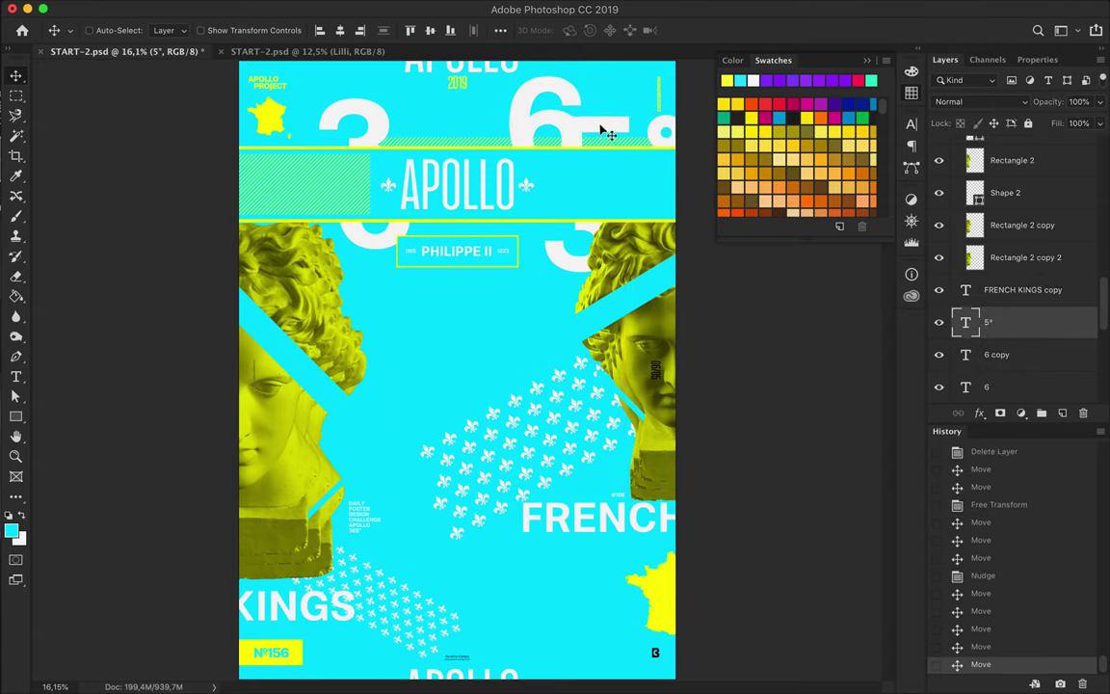
{"action": "left_click_drag", "start_coordinate": [508, 218], "coordinate": [459, 236], "text": "alt"}
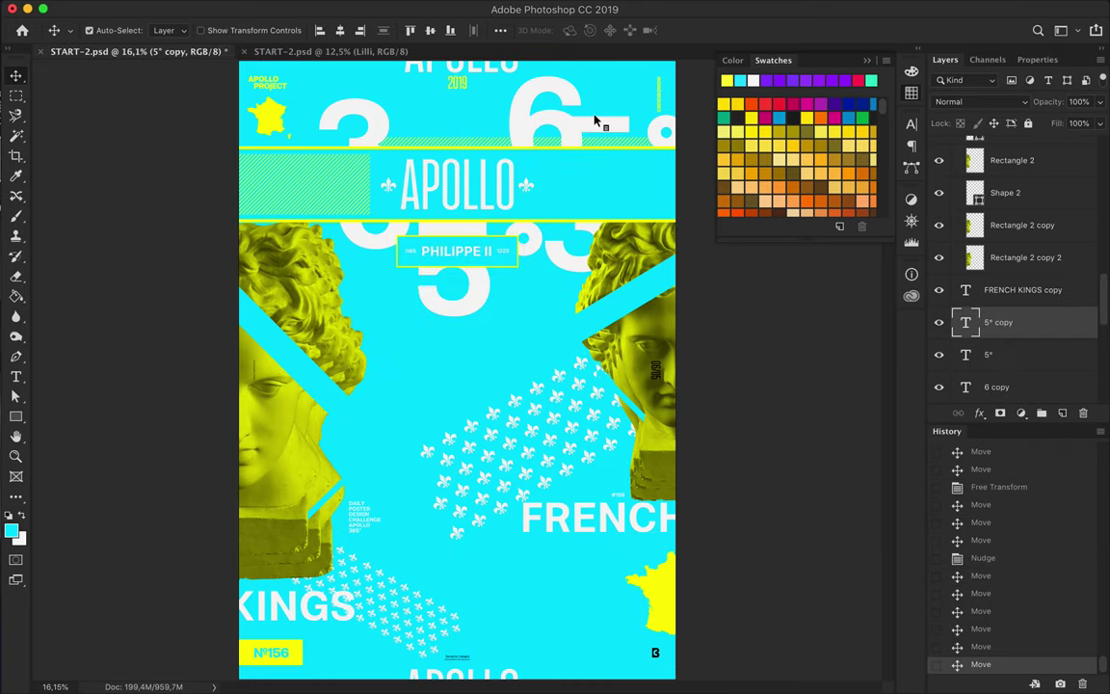
{"action": "left_click_drag", "start_coordinate": [594, 122], "coordinate": [566, 256]}
Delete the top cyan band and the 6 and 5 numerals near the top
{"action": "left_click", "coordinate": [599, 191]}
{"action": "key", "text": "Delete"}
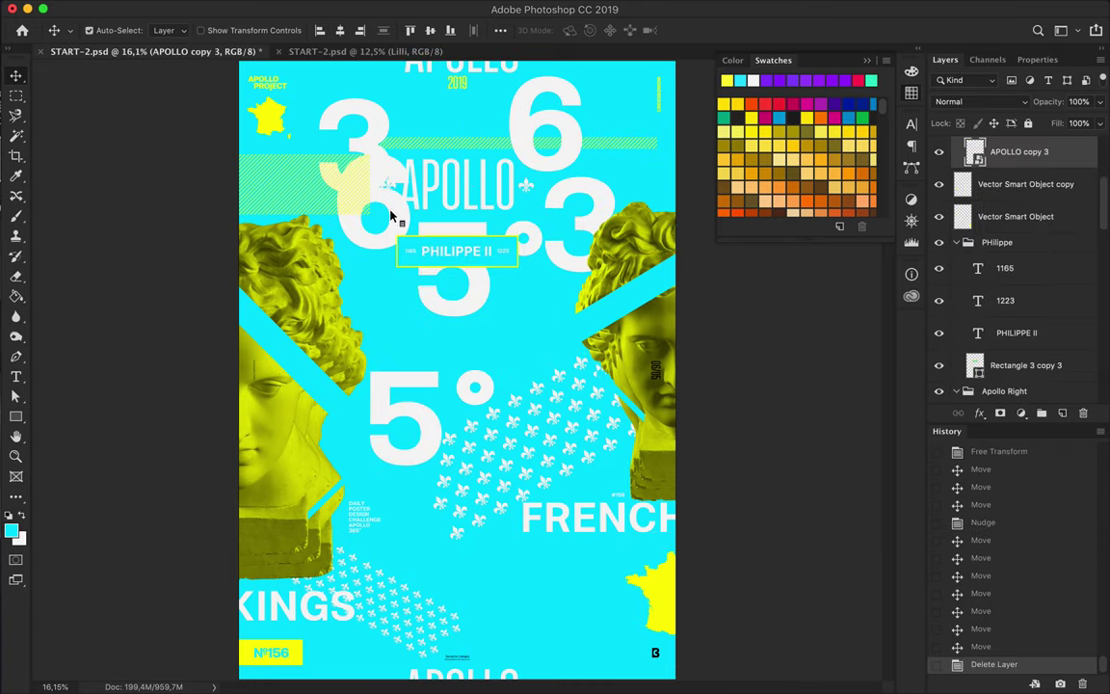
{"action": "left_click", "coordinate": [388, 220]}
{"action": "key", "text": "Delete"}
{"action": "key", "text": "Delete"}
{"action": "left_click_drag", "start_coordinate": [362, 191], "coordinate": [637, 211]}
{"action": "key", "text": "ctrl+z"}
Shift the large 3 and yellow lines left, centre the left Apollo bust, and delete the right bust
{"action": "left_click", "coordinate": [1019, 162]}
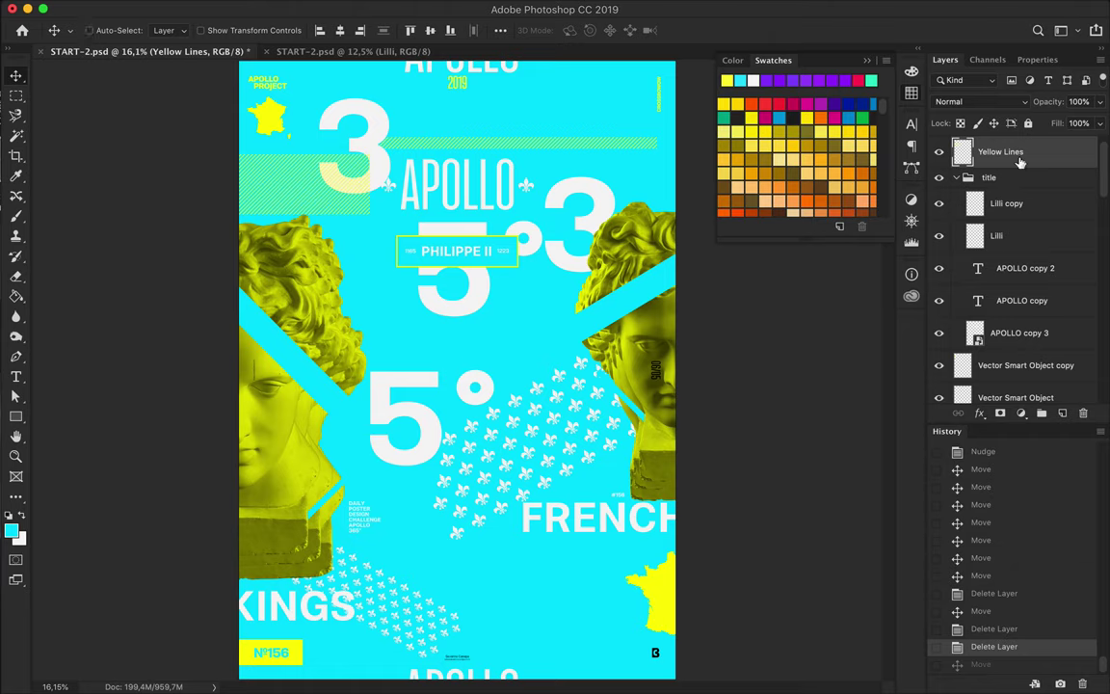
{"action": "left_click_drag", "start_coordinate": [322, 163], "coordinate": [280, 173]}
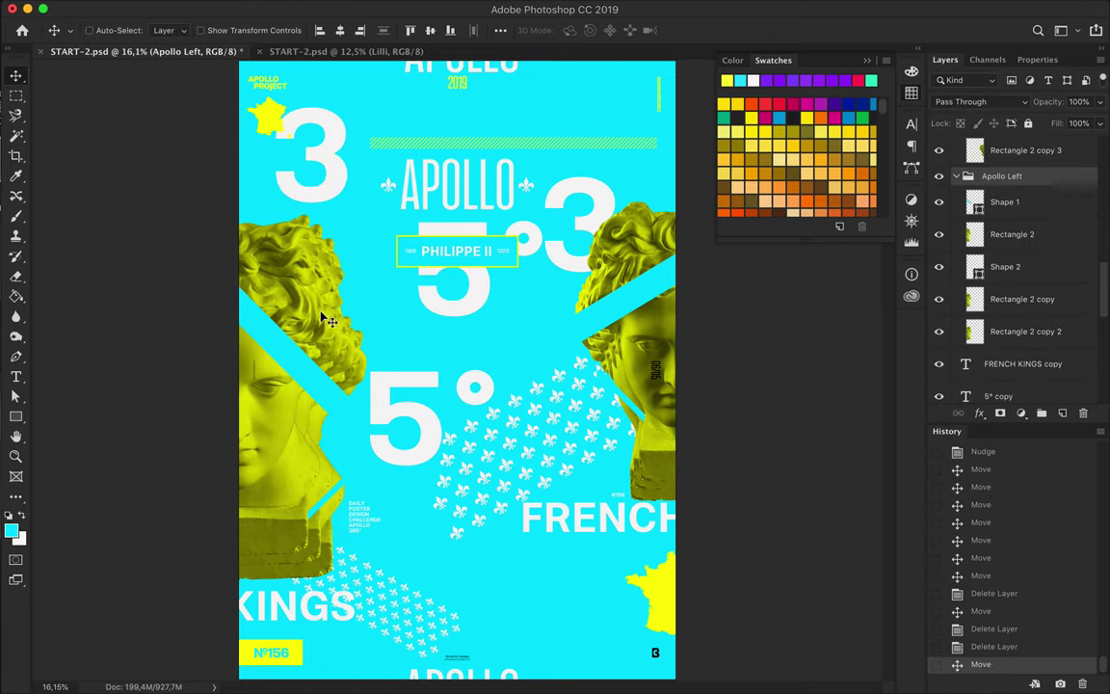
{"action": "left_click_drag", "start_coordinate": [325, 318], "coordinate": [503, 318]}
{"action": "left_click", "coordinate": [576, 244], "text": "super"}
{"action": "left_click", "coordinate": [1053, 207]}
{"action": "key", "text": "Delete"}
Reposition the 5° and cyan stripe, put the stripe below the bust, and move the big 3
{"action": "mouse_move", "coordinate": [380, 434]}
{"action": "left_mouse_down"}
{"action": "mouse_move", "coordinate": [451, 321]}
{"action": "mouse_move", "coordinate": [495, 369]}
{"action": "left_mouse_up"}
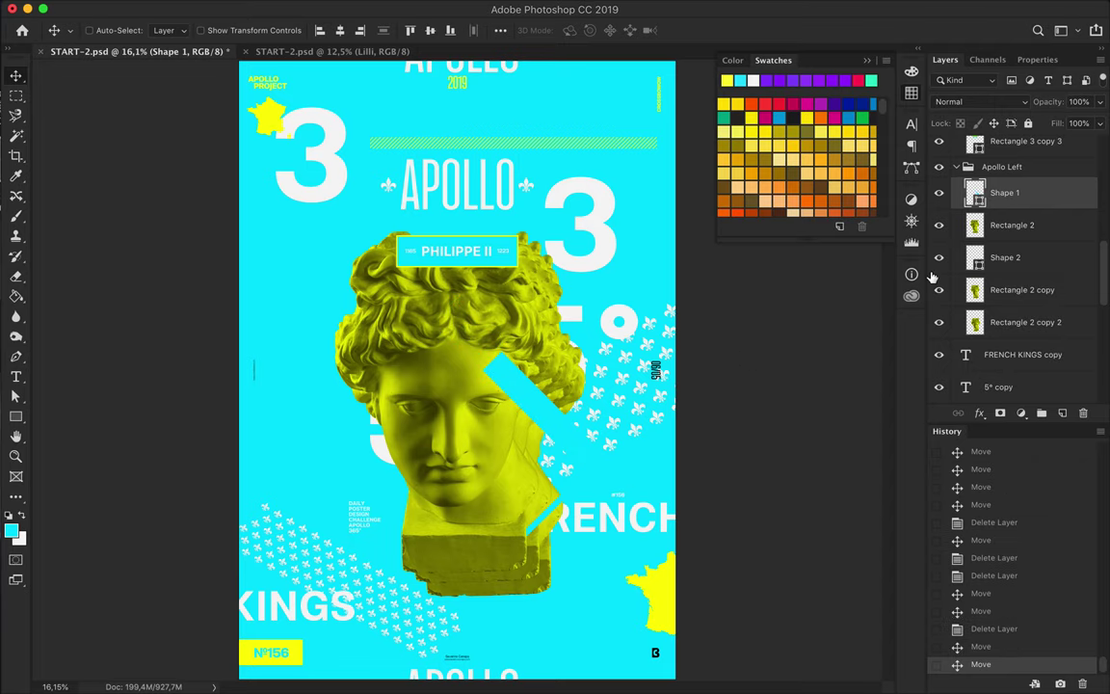
{"action": "left_click_drag", "start_coordinate": [1005, 193], "coordinate": [1005, 241]}
{"action": "left_click", "coordinate": [506, 253]}
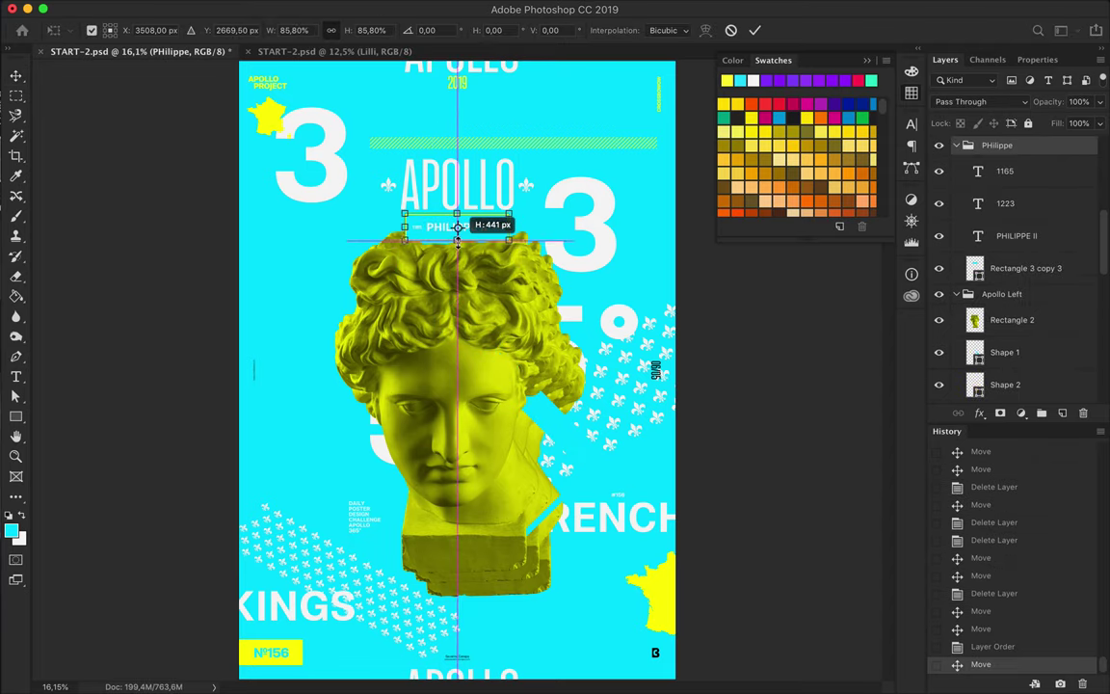
{"action": "scroll", "coordinate": [458, 232], "scroll_direction": "up", "scroll_amount": 3}
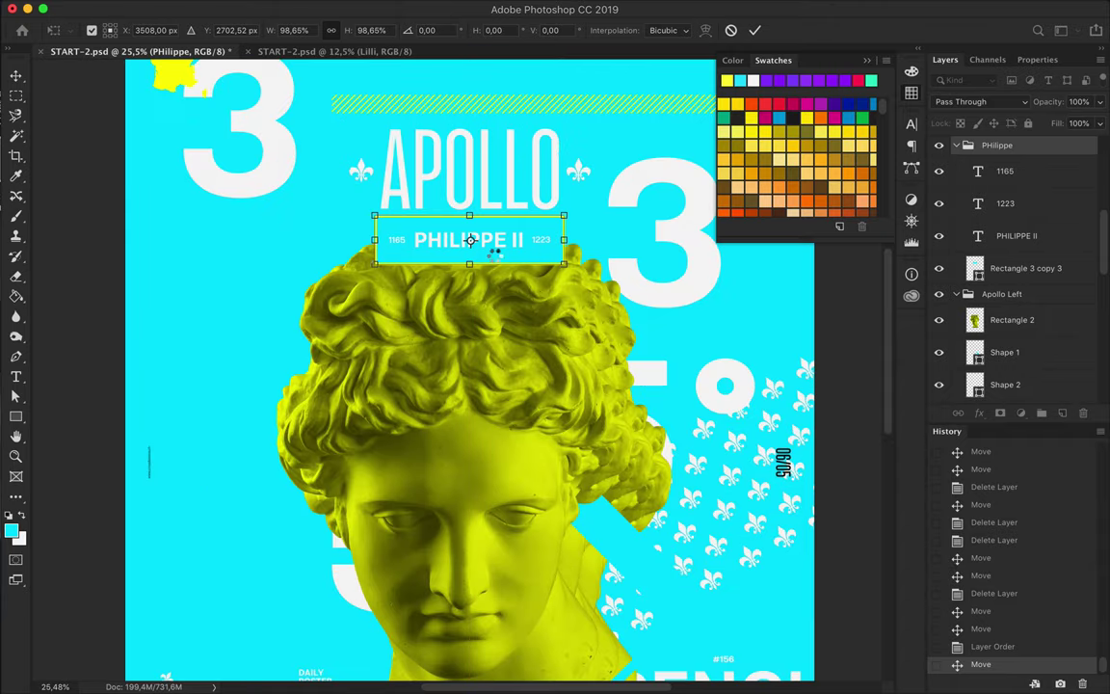
{"action": "key", "text": "Return"}
{"action": "scroll", "coordinate": [433, 255], "scroll_direction": "down", "scroll_amount": 5}
{"action": "mouse_move", "coordinate": [335, 169]}
{"action": "left_mouse_down"}
{"action": "mouse_move", "coordinate": [364, 283]}
{"action": "mouse_move", "coordinate": [382, 270]}
{"action": "left_mouse_up"}
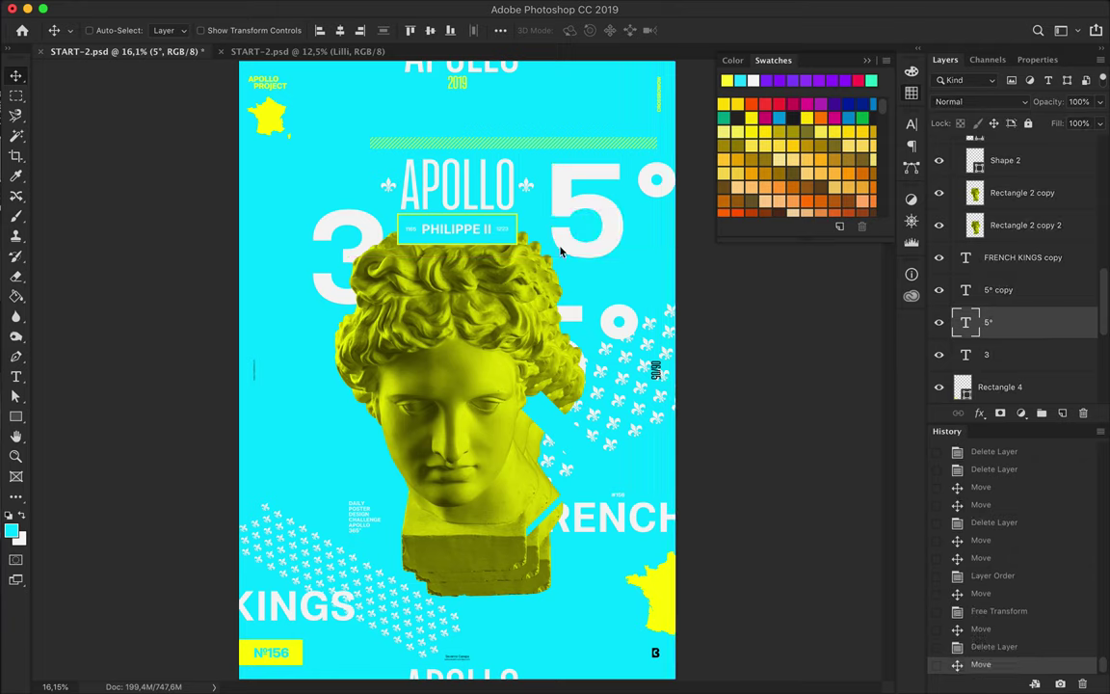
Change a 5° numeral to 6, move it lower, and move the large 5 to the lower left
{"action": "double_click", "coordinate": [578, 174]}
{"action": "type", "text": "6"}
{"action": "left_click_drag", "start_coordinate": [585, 208], "coordinate": [623, 322]}
{"action": "key", "text": "alt+bracketright"}
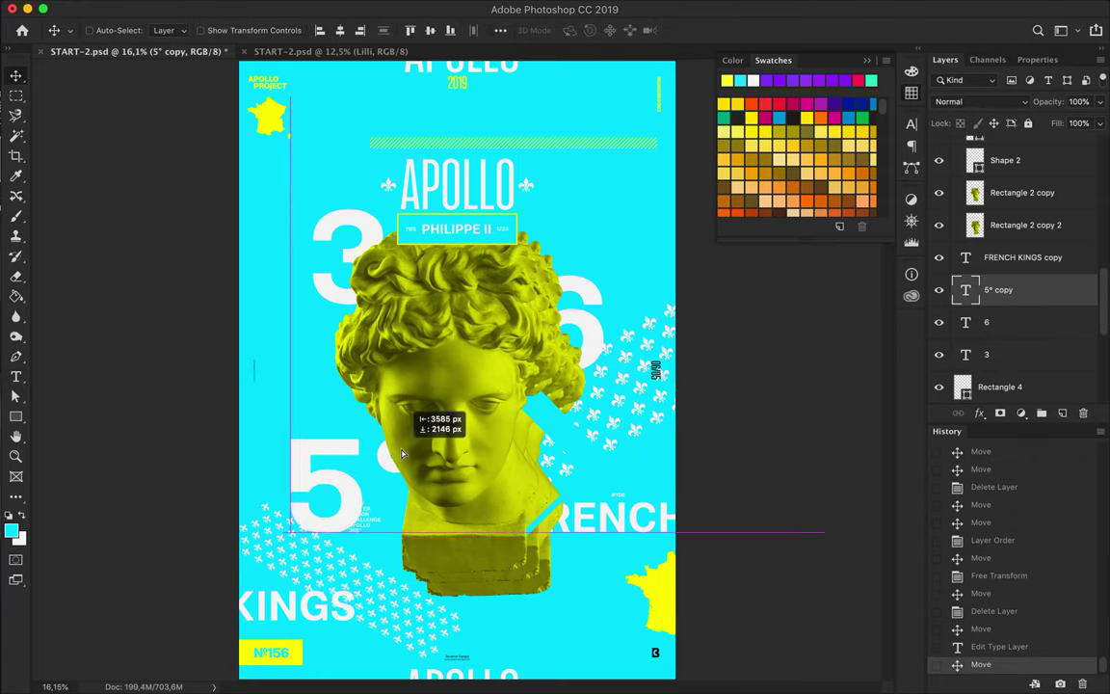
{"action": "left_click_drag", "start_coordinate": [453, 395], "coordinate": [404, 416]}
{"action": "double_click", "coordinate": [376, 427]}
{"action": "type", "text": "t"}
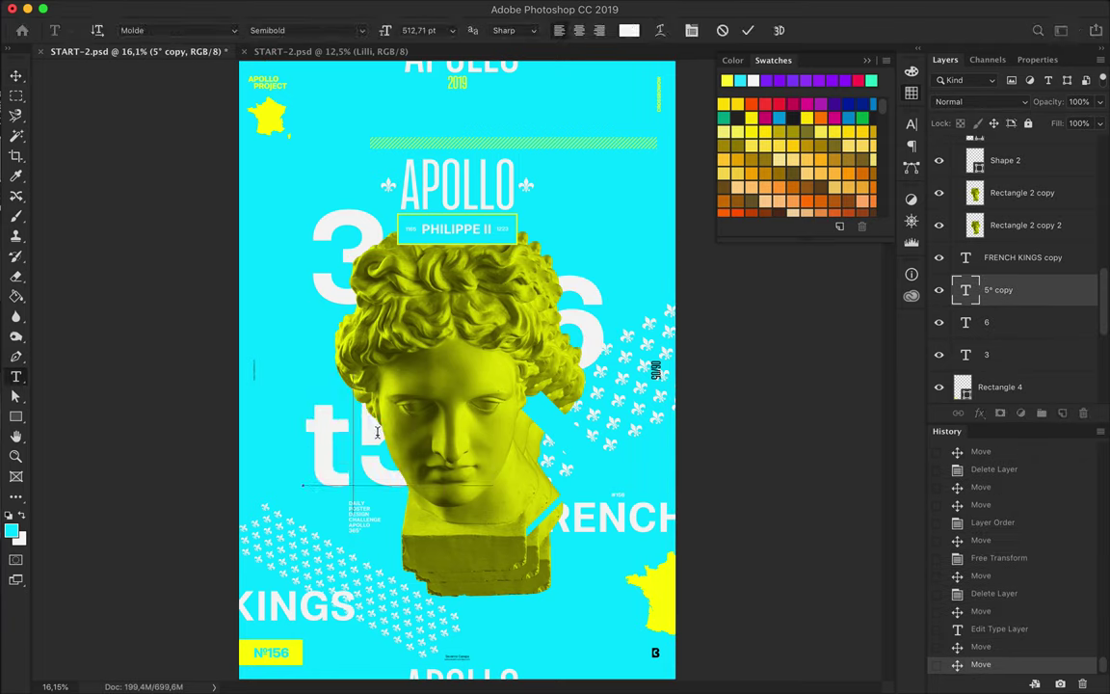
{"action": "key", "text": "BackSpace"}
{"action": "key", "text": "ctrl+Return"}
Bring the hatched strip in and rotate it 90° into a vertical strip near the top right
{"action": "left_click_drag", "start_coordinate": [250, 488], "coordinate": [252, 486]}
{"action": "key", "text": "v"}
{"action": "left_click_drag", "start_coordinate": [528, 148], "coordinate": [511, 142]}
{"action": "key", "text": "ctrl+t"}
{"action": "mouse_move", "coordinate": [674, 144]}
{"action": "left_mouse_down"}
{"action": "mouse_move", "coordinate": [522, 120]}
{"action": "mouse_move", "coordinate": [555, 121]}
{"action": "left_mouse_up"}
{"action": "key", "text": "Return"}
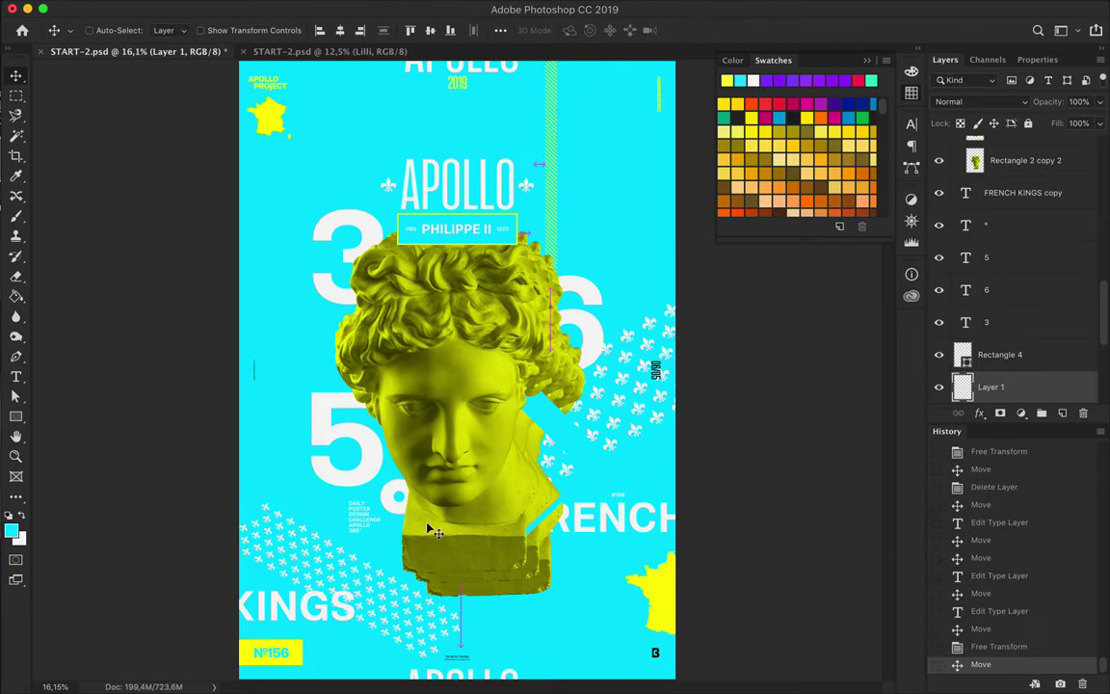
Move the white fleur-de-lis pattern up and left beside the head and reposition the large 6
{"action": "left_click_drag", "start_coordinate": [426, 528], "coordinate": [388, 415]}
{"action": "left_click_drag", "start_coordinate": [321, 345], "coordinate": [275, 312]}
{"action": "mouse_move", "coordinate": [598, 374]}
{"action": "left_mouse_down"}
{"action": "mouse_move", "coordinate": [596, 330]}
{"action": "mouse_move", "coordinate": [497, 406]}
{"action": "left_mouse_up"}
Place the DAILY POSTER text beside the title with the grid shown, and nudge the hatched strip left
{"action": "left_click", "coordinate": [364, 514]}
{"action": "left_click_drag", "start_coordinate": [579, 255], "coordinate": [577, 222]}
{"action": "key", "text": "ctrl+apostrophe"}
{"action": "scroll", "coordinate": [601, 198], "scroll_direction": "up", "scroll_amount": 1}
{"action": "left_click_drag", "start_coordinate": [605, 117], "coordinate": [575, 191]}
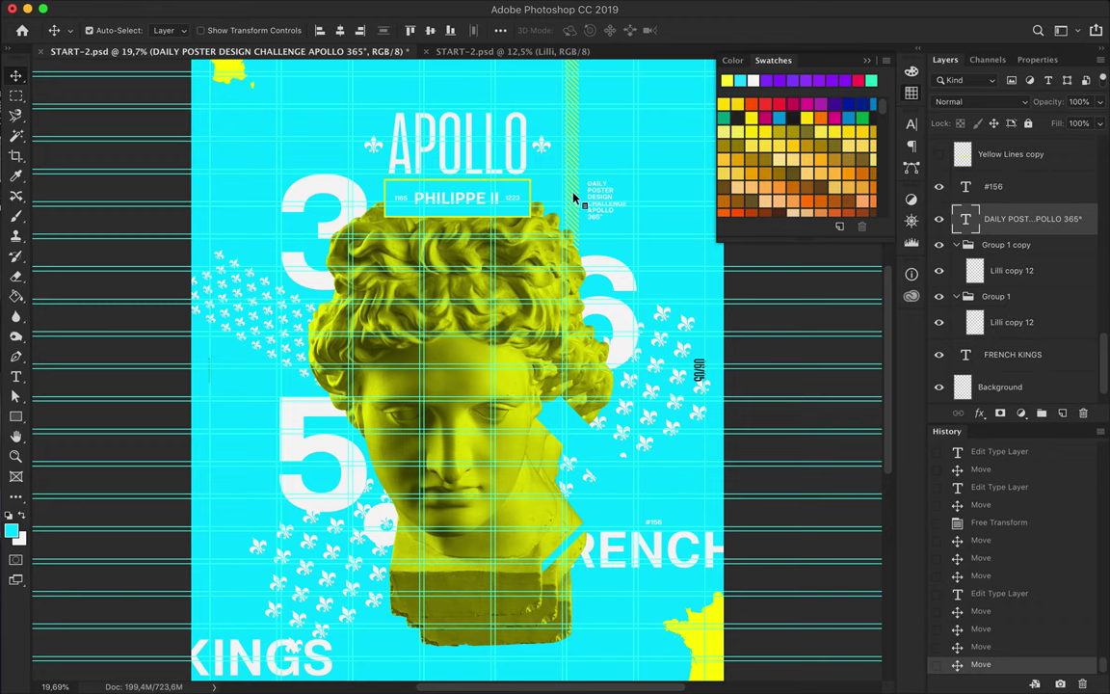
{"action": "left_click", "coordinate": [575, 191]}
{"action": "key", "text": "Left"}
{"action": "scroll", "coordinate": [628, 389], "scroll_direction": "down", "scroll_amount": 1}
Shift the FRENCH KINGS text left and raise the #156 layer in the stack
{"action": "left_click", "coordinate": [563, 302]}
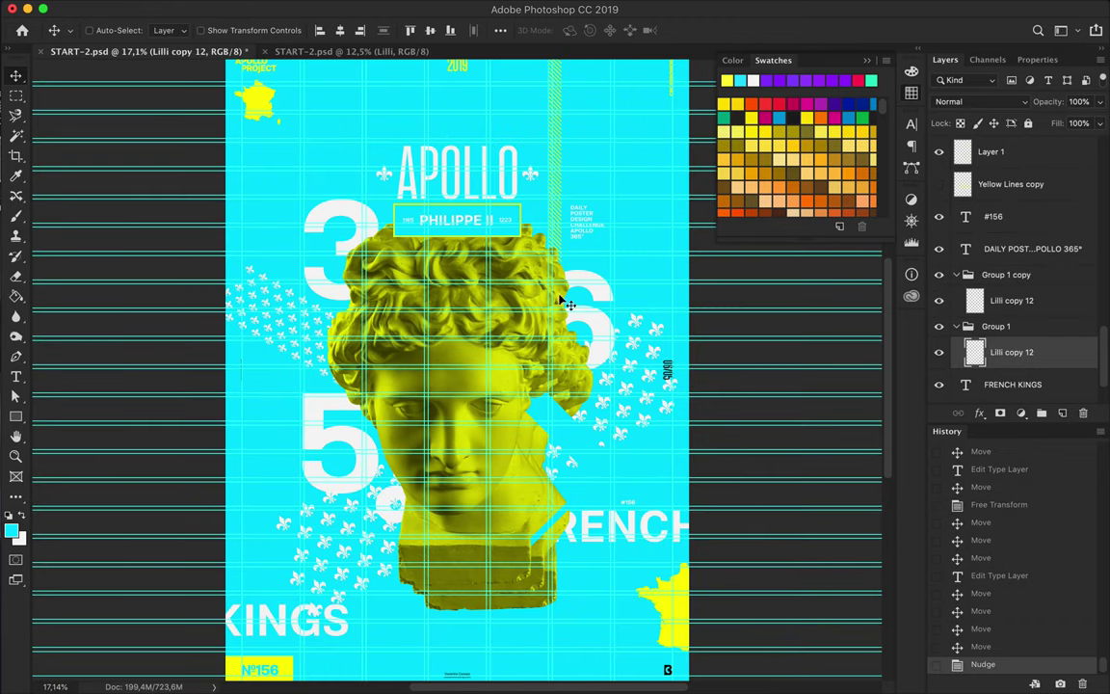
{"action": "left_click", "coordinate": [453, 10]}
{"action": "left_click", "coordinate": [482, 339]}
{"action": "left_click", "coordinate": [625, 531]}
{"action": "left_click_drag", "start_coordinate": [625, 531], "coordinate": [537, 531]}
{"action": "left_click", "coordinate": [627, 503], "text": "ctrl"}
{"action": "mouse_move", "coordinate": [993, 216]}
{"action": "left_mouse_down"}
{"action": "mouse_move", "coordinate": [1029, 114]}
{"action": "mouse_move", "coordinate": [1026, 154]}
{"action": "left_mouse_up"}
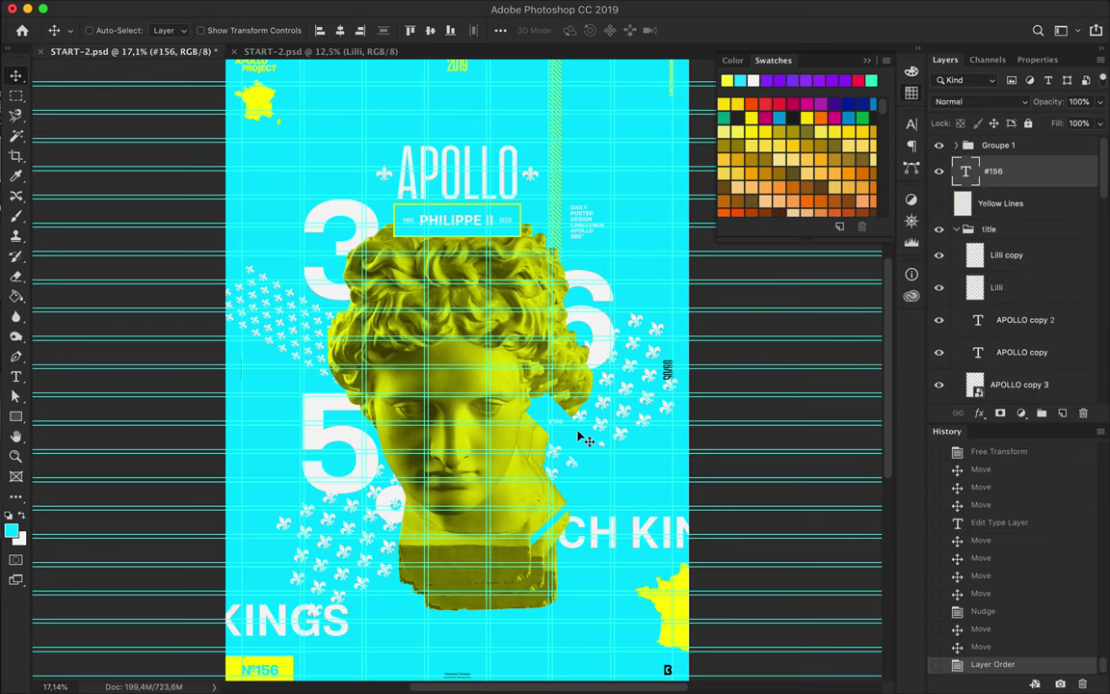
Clear part of the left fleur-de-lis pattern, move it upper right, and raise the right pattern
{"action": "left_click", "coordinate": [607, 409], "text": "ctrl"}
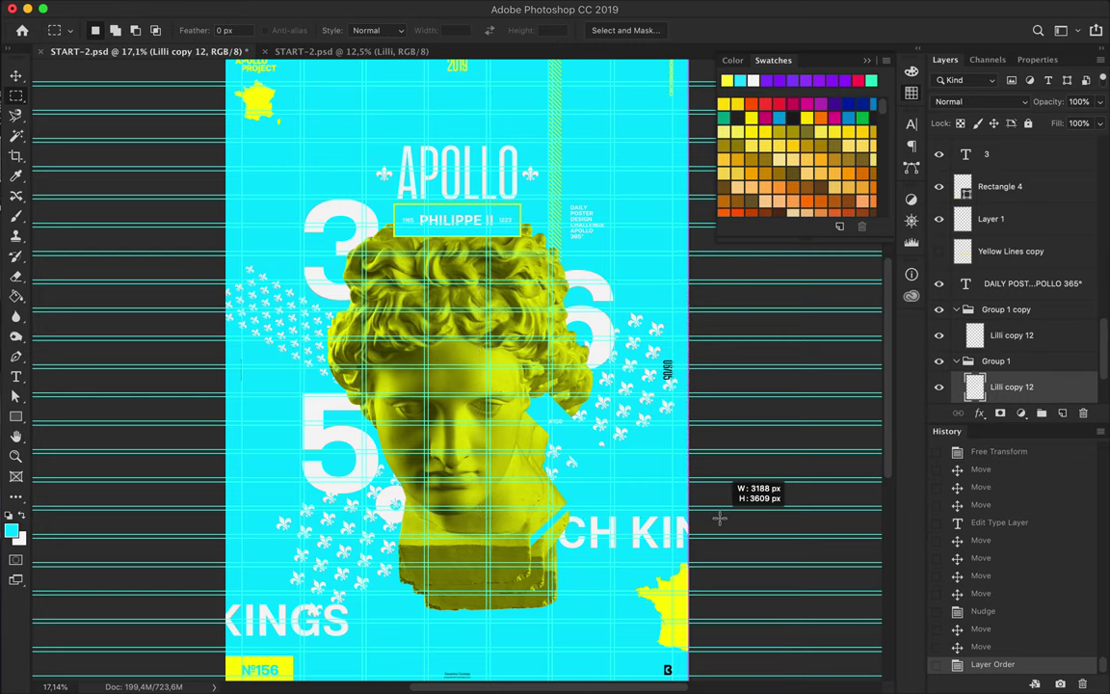
{"action": "left_click_drag", "start_coordinate": [719, 519], "coordinate": [719, 518]}
{"action": "key", "text": "Delete"}
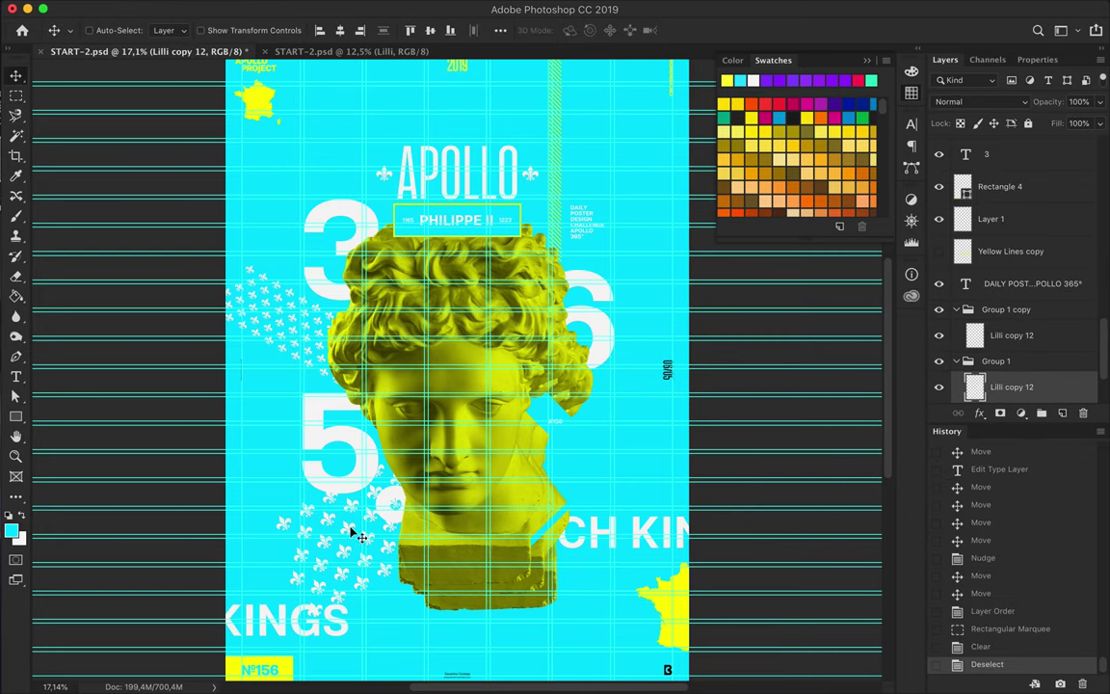
{"action": "left_click_drag", "start_coordinate": [358, 537], "coordinate": [703, 269]}
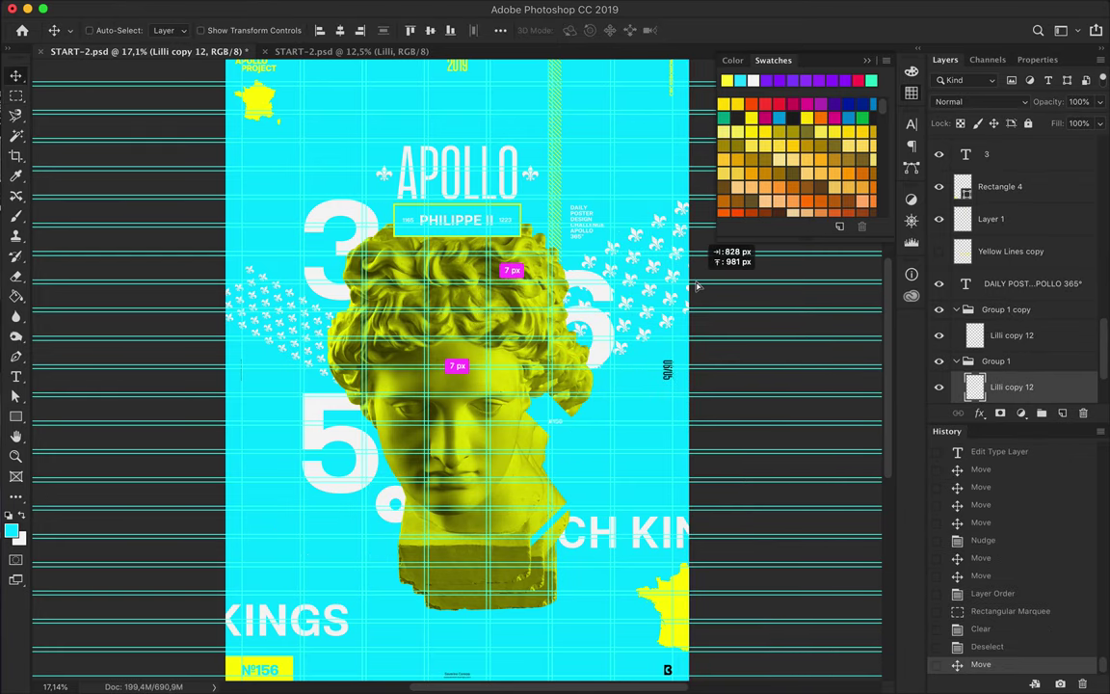
{"action": "scroll", "coordinate": [638, 360], "scroll_direction": "up", "scroll_amount": 2}
{"action": "scroll", "coordinate": [638, 360], "scroll_direction": "down", "scroll_amount": 6}
{"action": "left_click_drag", "start_coordinate": [639, 359], "coordinate": [636, 334]}
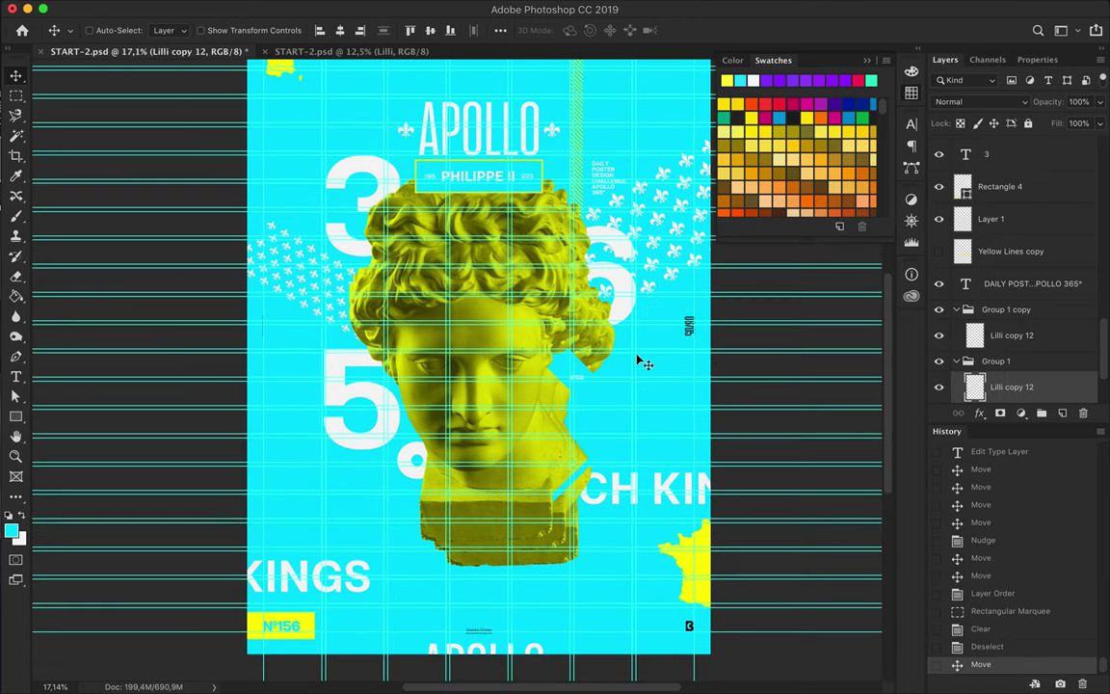
Move the FRENCH KINGS text up and shift the FRENCH word to the right
{"action": "left_click_drag", "start_coordinate": [617, 489], "coordinate": [660, 424]}
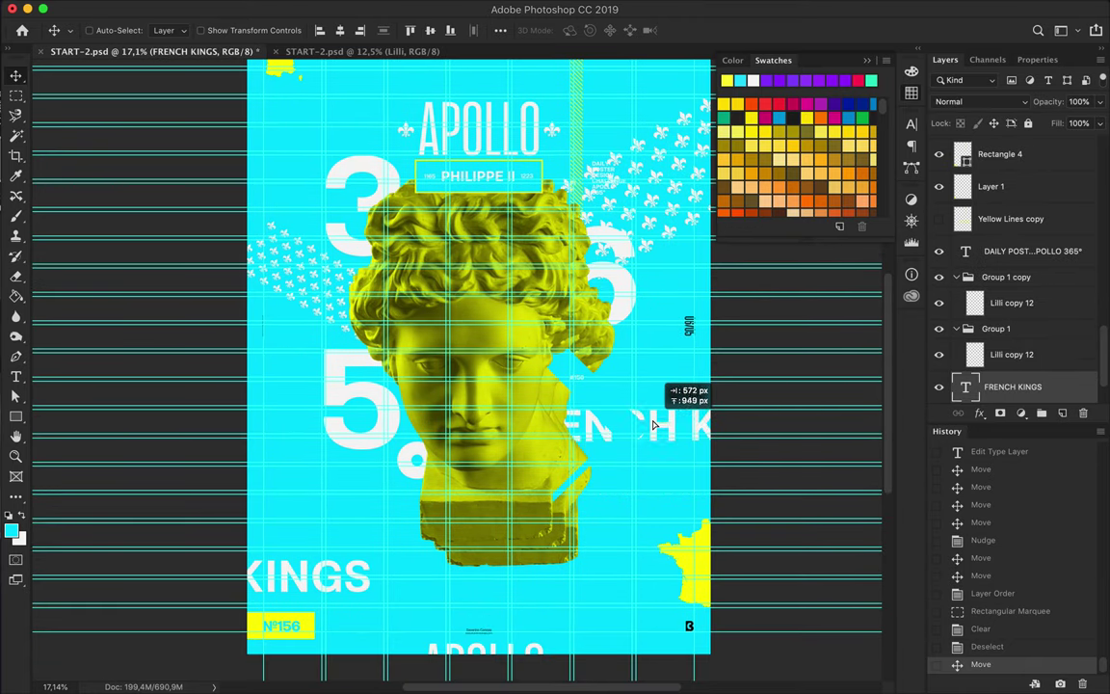
{"action": "left_click", "coordinate": [594, 401]}
{"action": "key", "text": "a"}
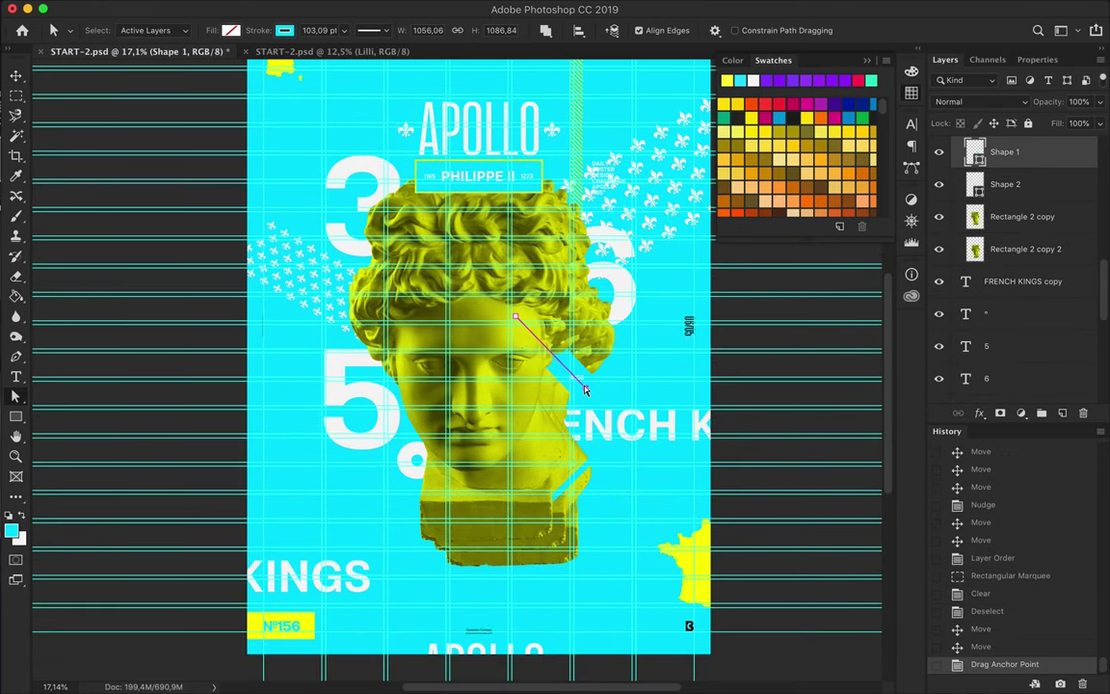
{"action": "key", "text": "v"}
{"action": "left_click", "coordinate": [607, 424], "text": "ctrl"}
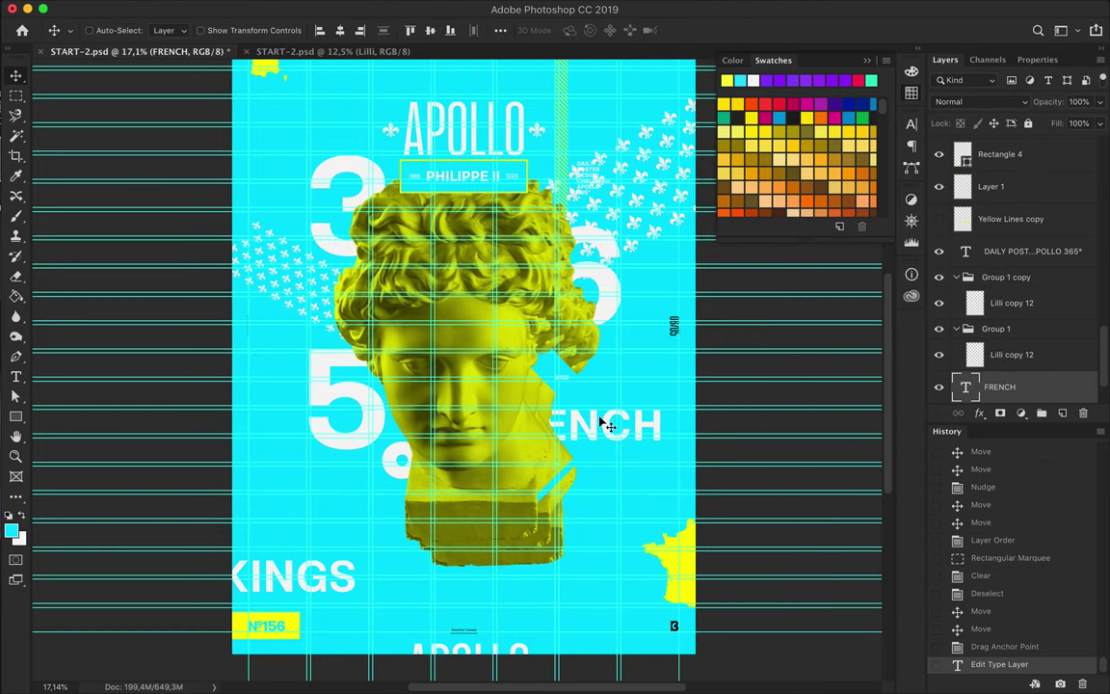
{"action": "left_click_drag", "start_coordinate": [607, 424], "coordinate": [658, 422]}
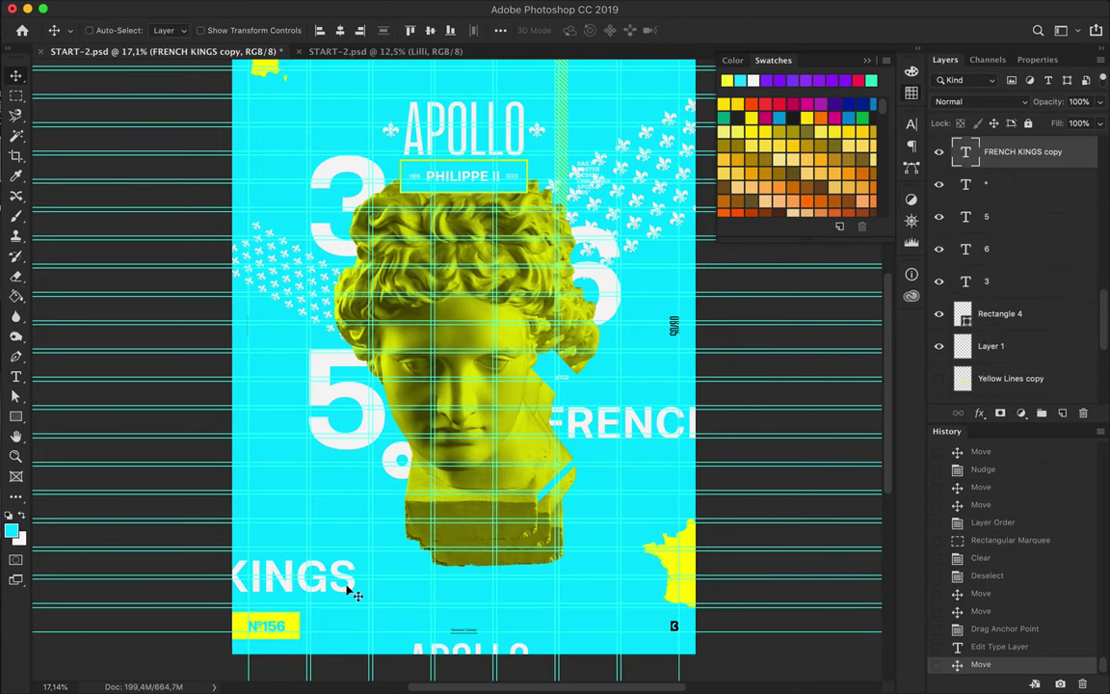
Edit the duplicated text line to read KINGS and place it left of the bust
{"action": "left_click_drag", "start_coordinate": [355, 590], "coordinate": [424, 549]}
{"action": "key", "text": "t"}
{"action": "key", "text": "Escape"}
{"action": "key", "text": "v"}
{"action": "left_click_drag", "start_coordinate": [390, 470], "coordinate": [367, 409]}
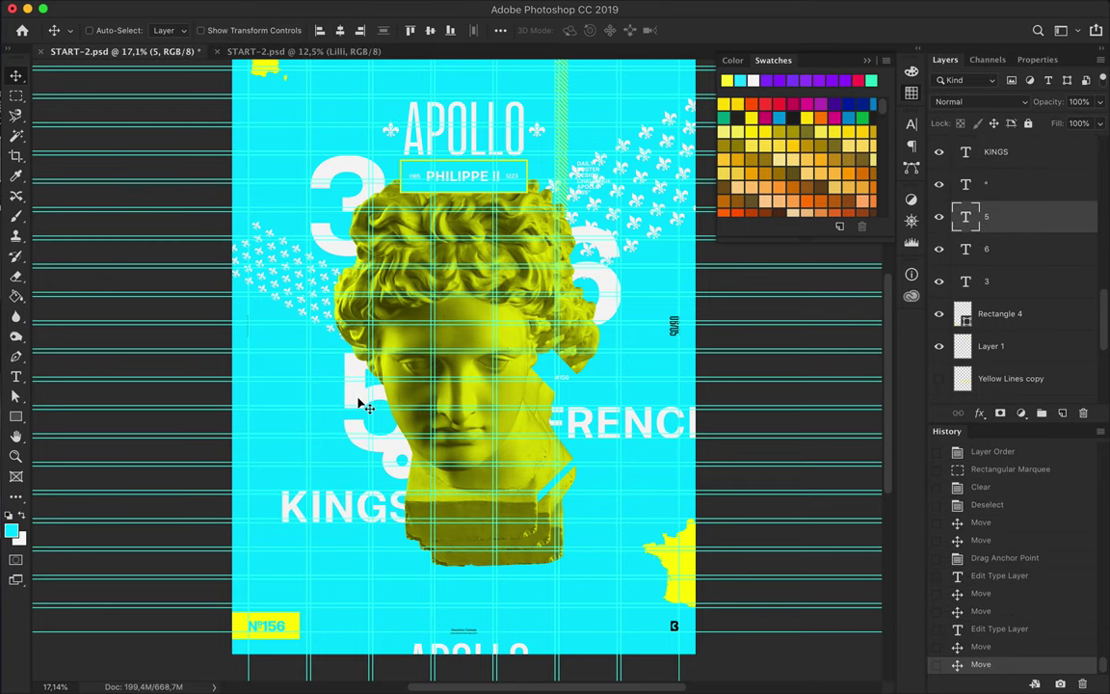
{"action": "scroll", "coordinate": [352, 400], "scroll_direction": "up", "scroll_amount": 3}
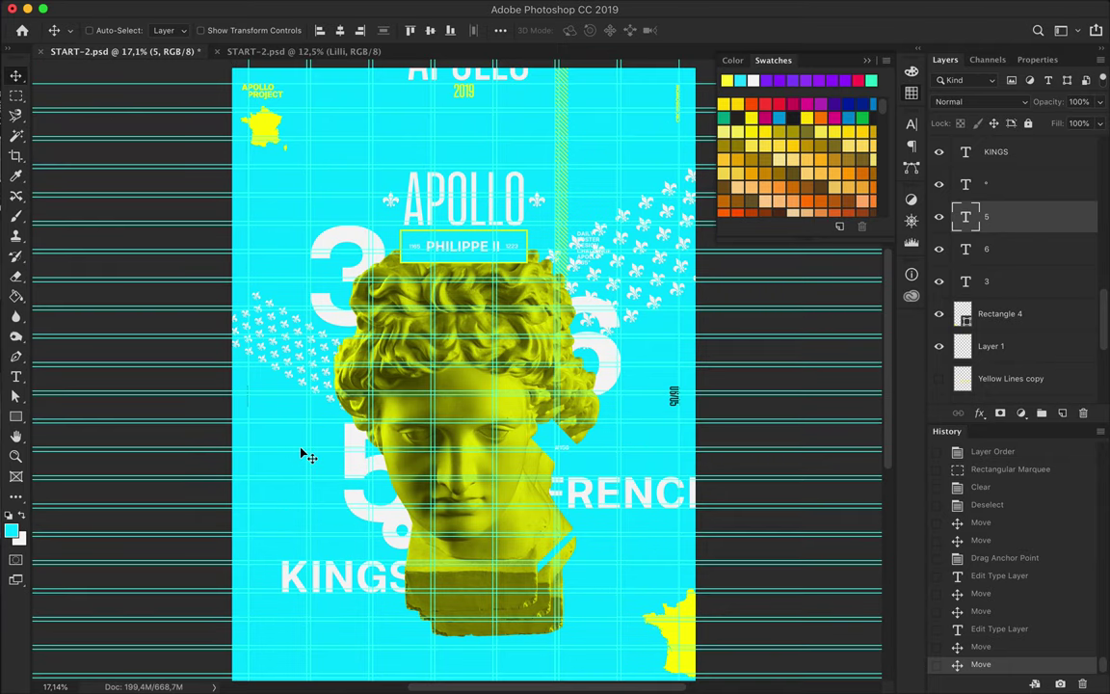
{"action": "left_click_drag", "start_coordinate": [318, 357], "coordinate": [323, 319]}
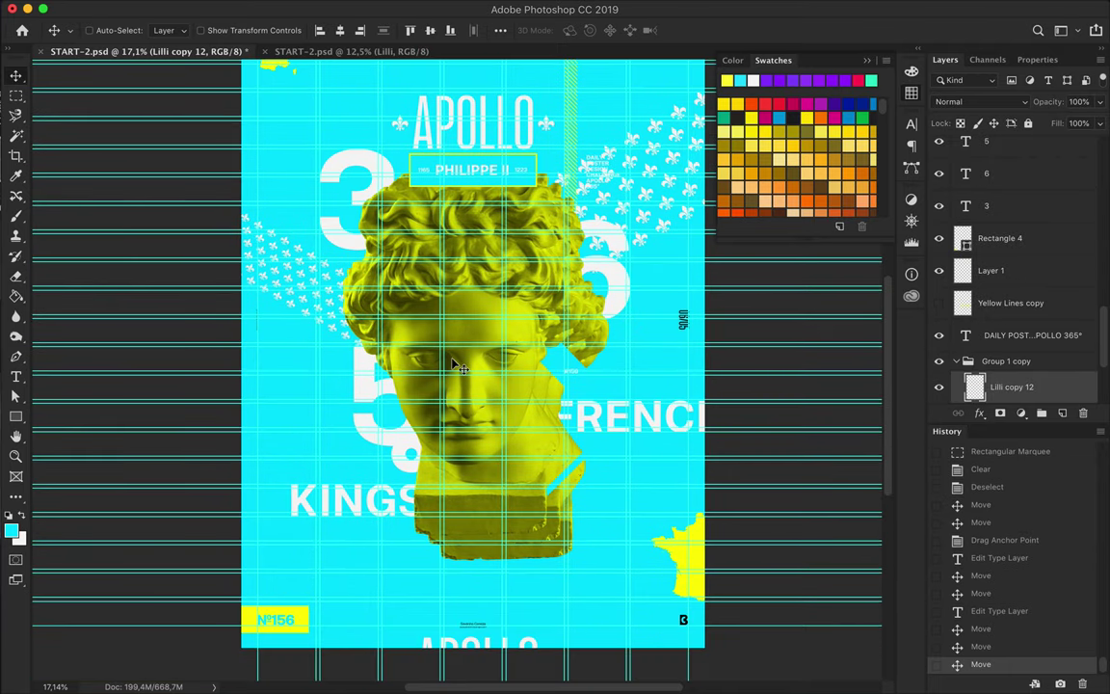
Rotate the hatched yellow-lines block to vertical and place it below KINGS
{"action": "left_click_drag", "start_coordinate": [587, 178], "coordinate": [588, 199]}
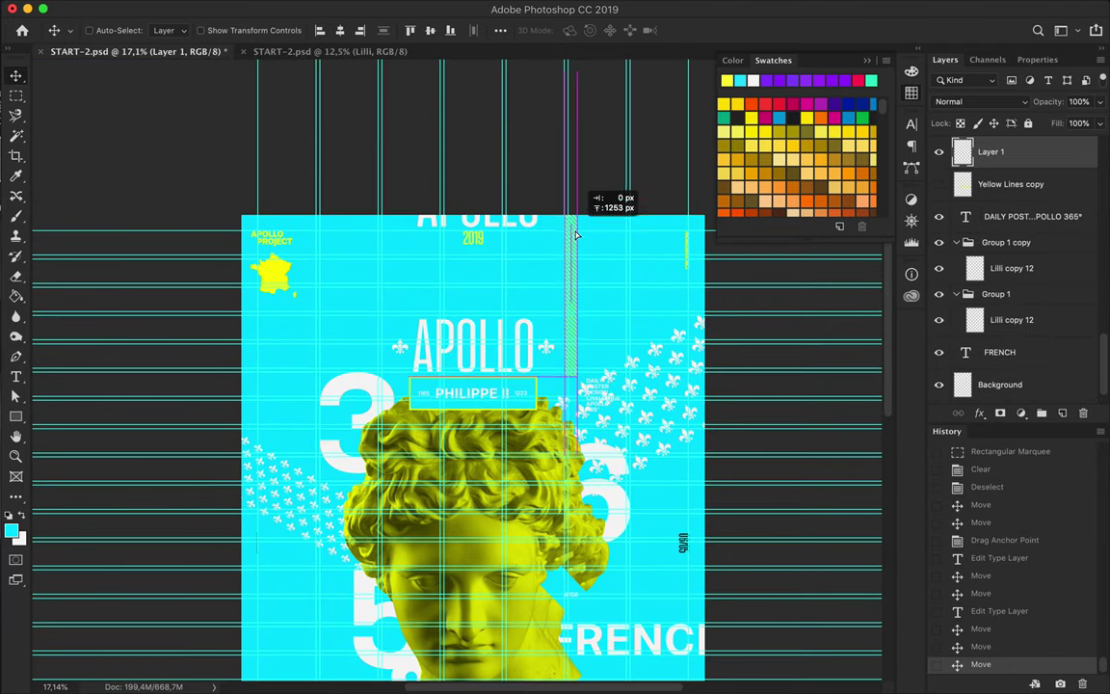
{"action": "scroll", "coordinate": [664, 366], "scroll_direction": "down", "scroll_amount": 5}
{"action": "left_click", "coordinate": [664, 366]}
{"action": "mouse_move", "coordinate": [645, 429]}
{"action": "left_mouse_down"}
{"action": "mouse_move", "coordinate": [583, 516]}
{"action": "mouse_move", "coordinate": [508, 318]}
{"action": "mouse_move", "coordinate": [482, 482]}
{"action": "mouse_move", "coordinate": [508, 451]}
{"action": "left_mouse_up"}
{"action": "key", "text": "ctrl+t"}
{"action": "key", "text": "Return"}
{"action": "scroll", "coordinate": [540, 577], "scroll_direction": "down", "scroll_amount": 2}
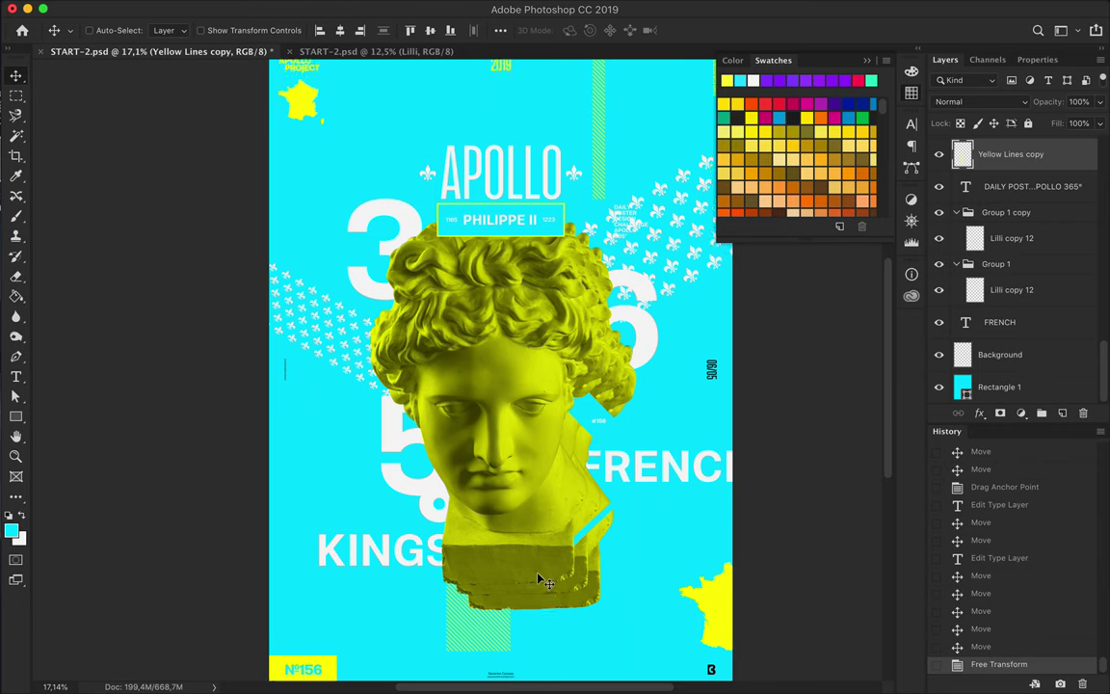
{"action": "left_click_drag", "start_coordinate": [446, 599], "coordinate": [375, 597]}
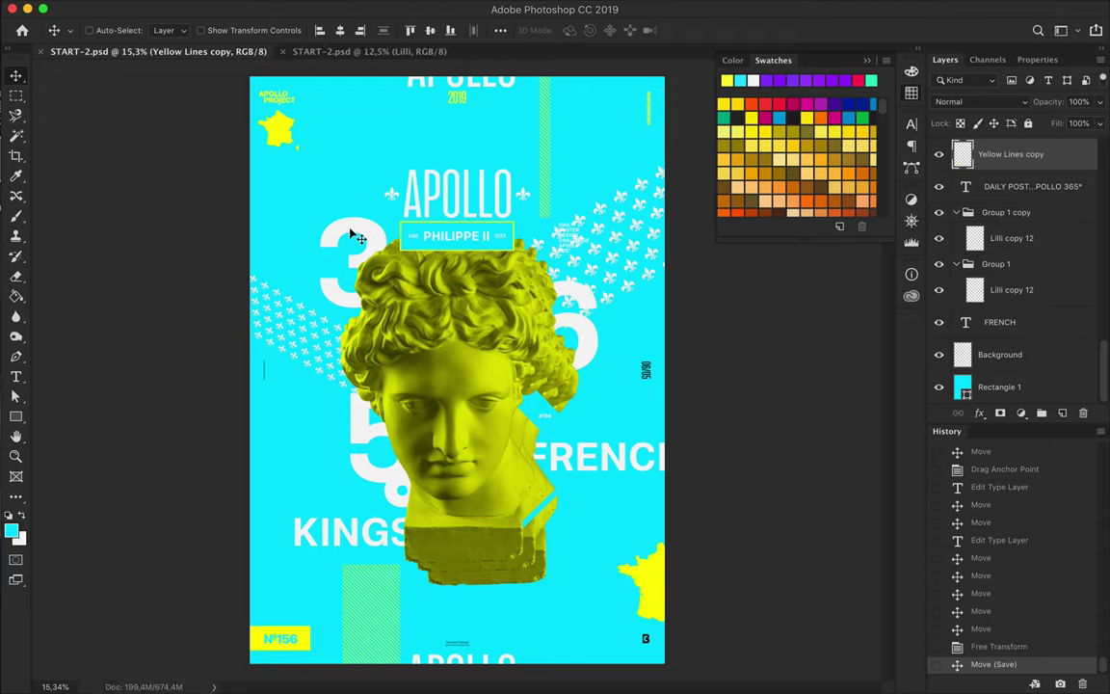
Delete both fleur-de-lis patterns and the Group 1 copy group
{"action": "left_click", "coordinate": [299, 309]}
{"action": "key", "text": "Delete"}
{"action": "left_click", "coordinate": [288, 304]}
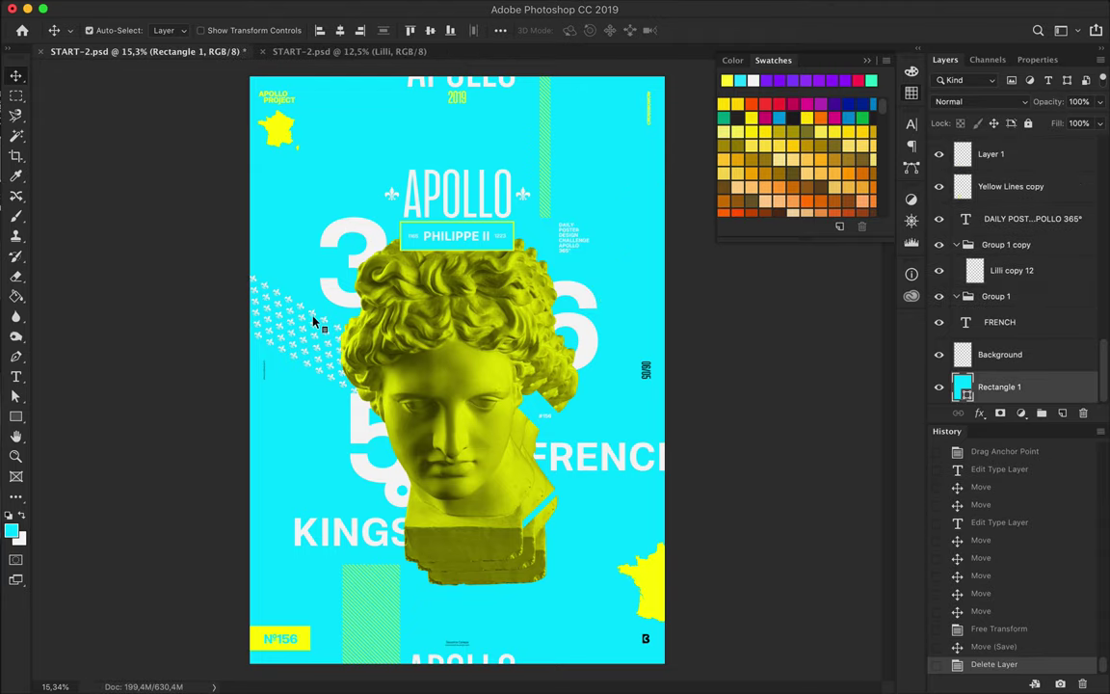
{"action": "left_click", "coordinate": [540, 251]}
{"action": "key", "text": "Delete"}
{"action": "key", "text": "Delete"}
{"action": "left_click", "coordinate": [409, 187], "text": "super"}
{"action": "left_click", "coordinate": [954, 191]}
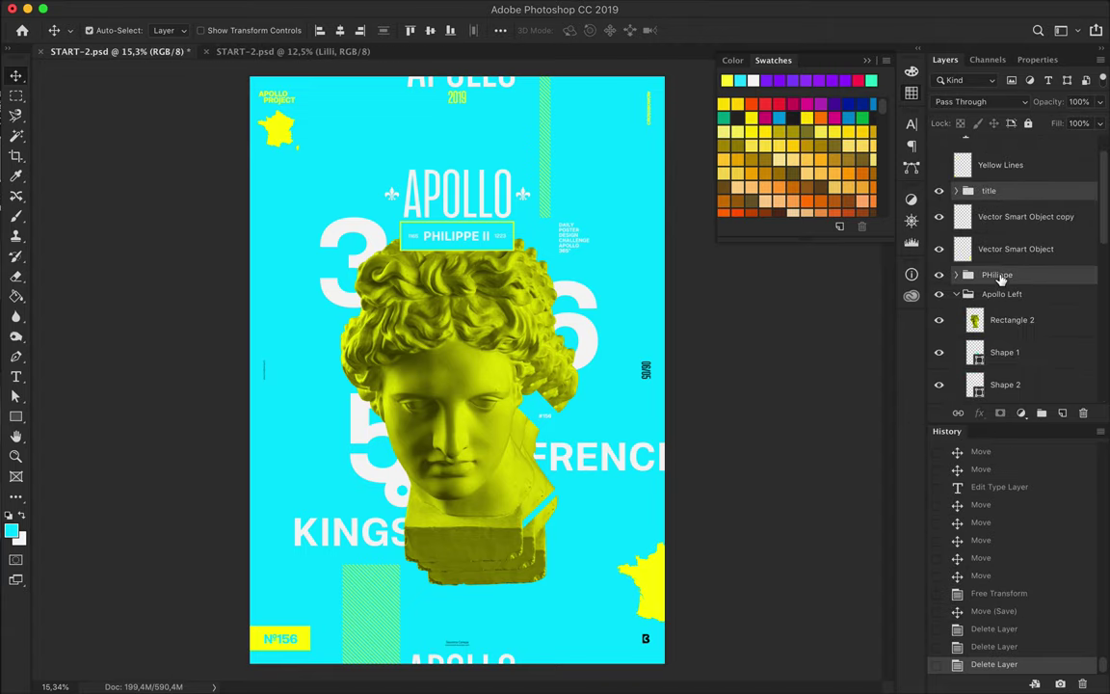
Enlarge the APOLLO title with the Philippe box, move them down, and center horizontally
{"action": "key", "text": "super+t"}
{"action": "key", "text": "super+0"}
{"action": "key", "text": "Escape"}
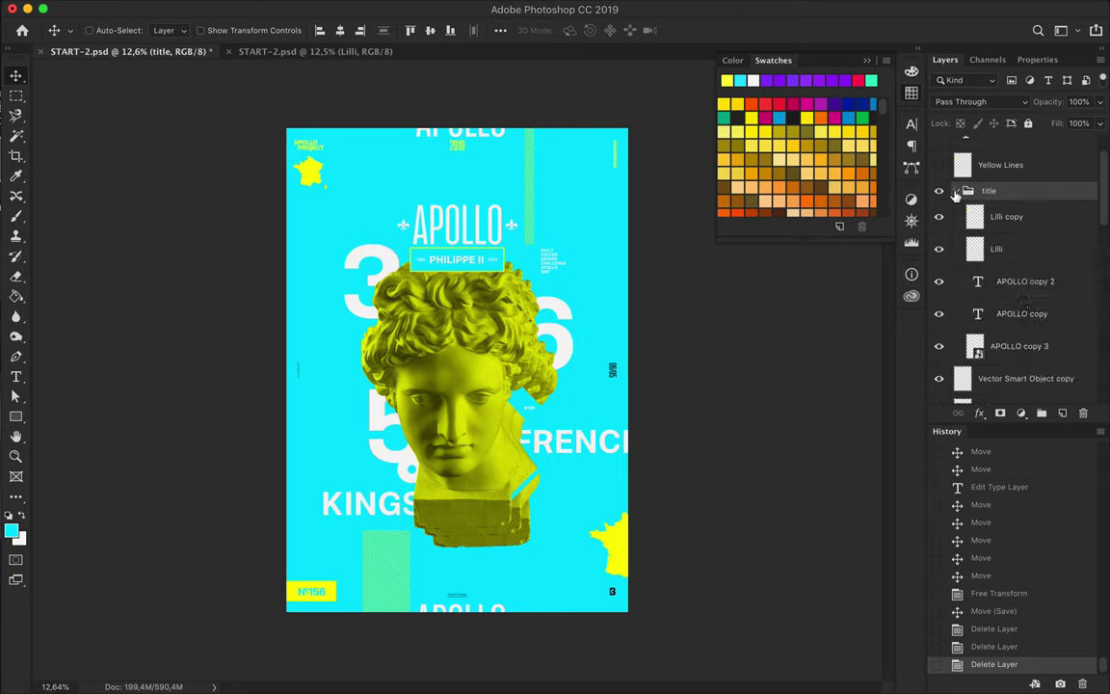
{"action": "left_click_drag", "start_coordinate": [985, 193], "coordinate": [1000, 350]}
{"action": "left_click", "coordinate": [997, 327], "text": "super"}
{"action": "key", "text": "super+t"}
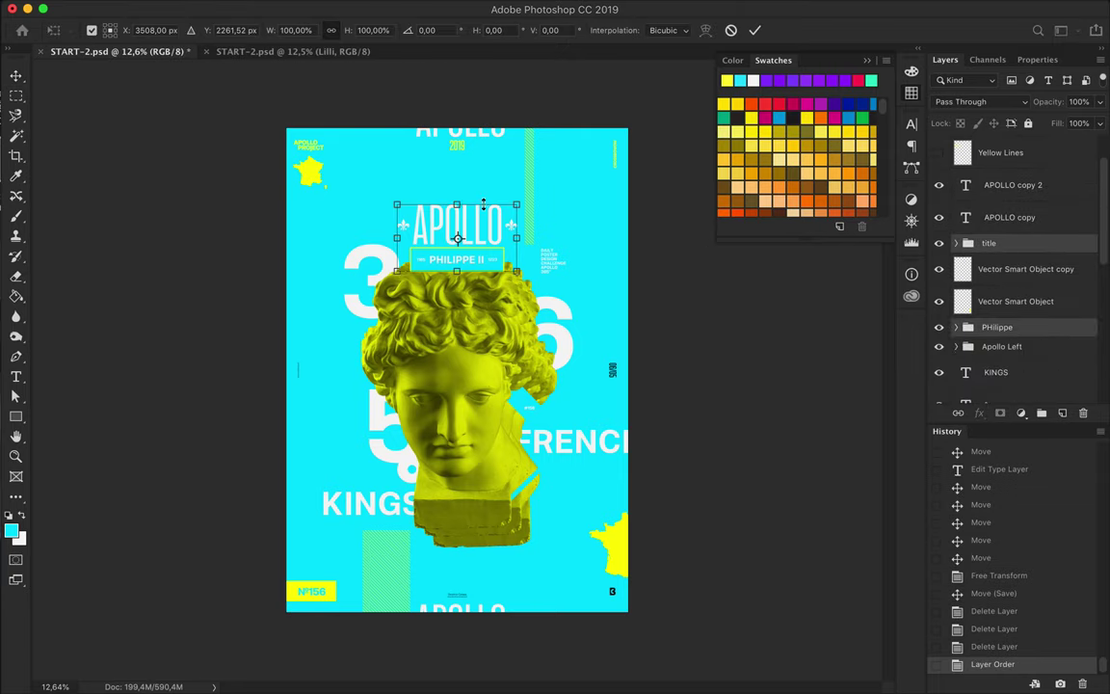
{"action": "left_click_drag", "start_coordinate": [508, 131], "coordinate": [535, 136]}
{"action": "left_click_drag", "start_coordinate": [463, 187], "coordinate": [463, 224]}
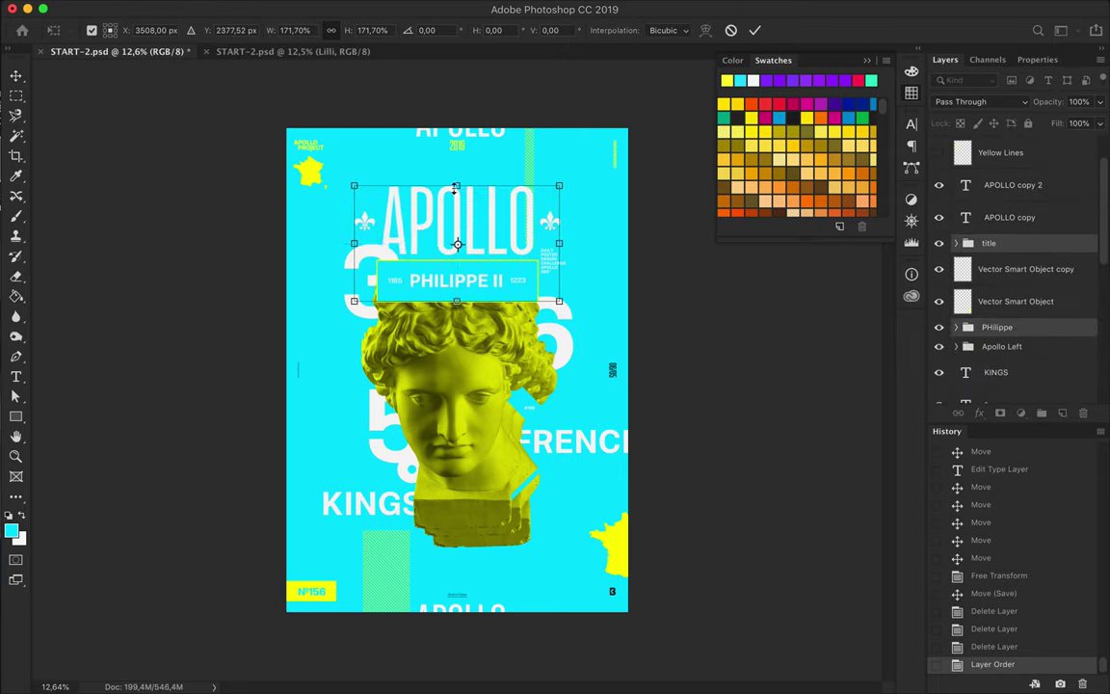
{"action": "key", "text": "Return"}
{"action": "left_click", "coordinate": [339, 30]}
Move and enlarge the big 3, 5 and 6 numbers and make them Bold
{"action": "left_click", "coordinate": [366, 255], "text": "super"}
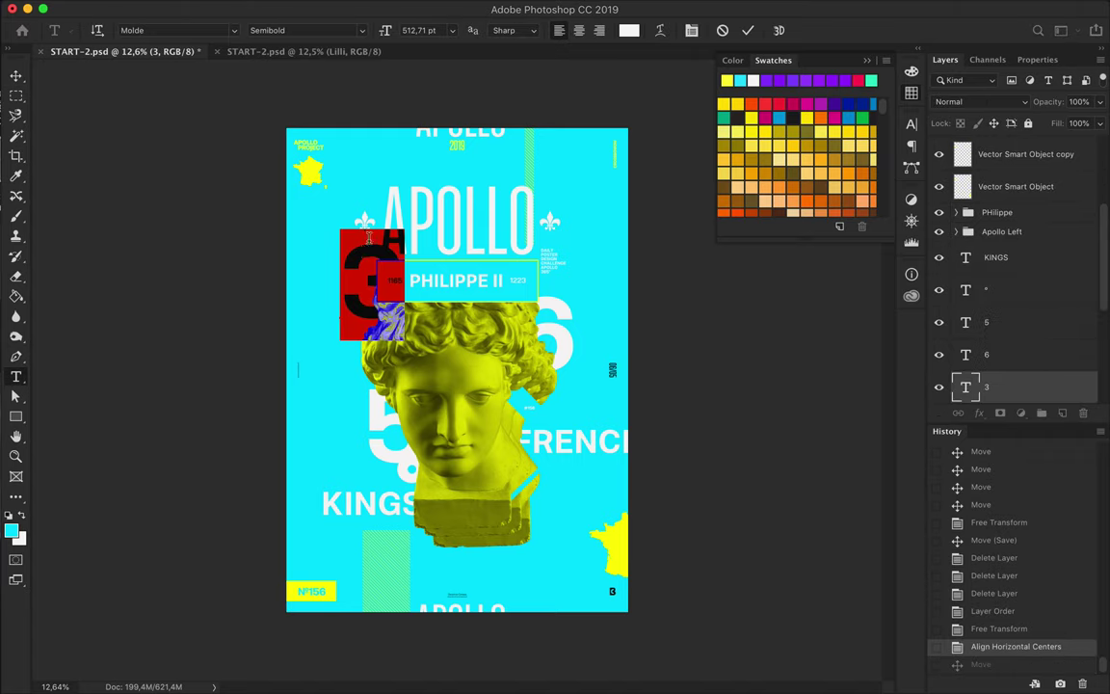
{"action": "left_click_drag", "start_coordinate": [366, 255], "coordinate": [352, 280]}
{"action": "key", "text": "super+t"}
{"action": "left_click_drag", "start_coordinate": [508, 521], "coordinate": [501, 501]}
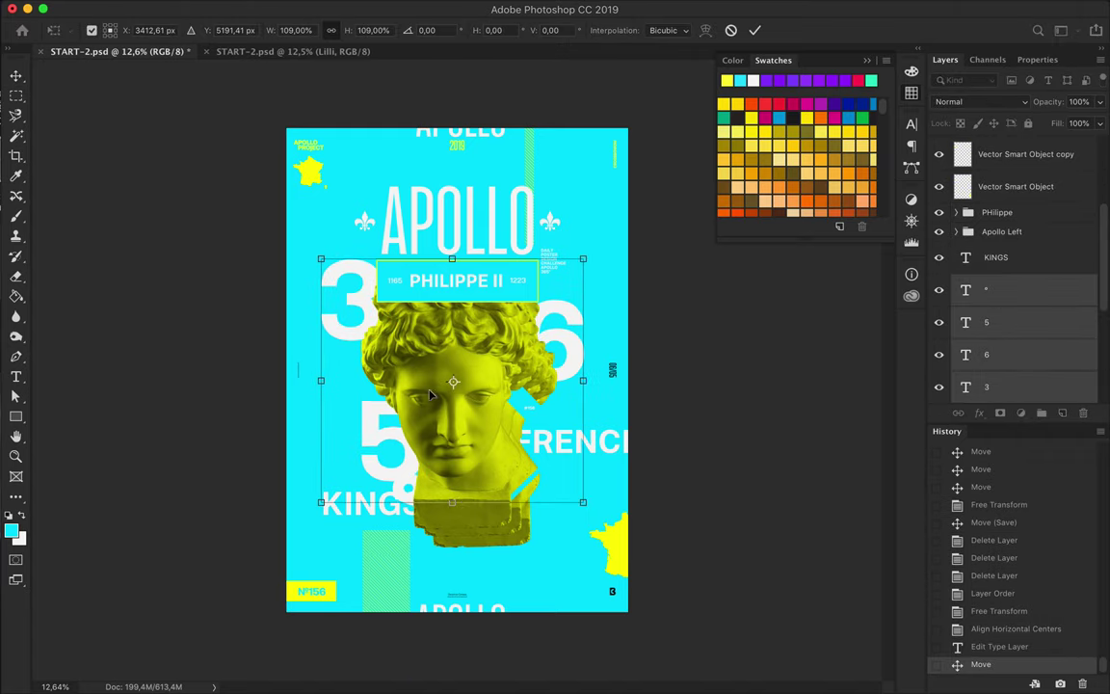
{"action": "key", "text": "Return"}
{"action": "key", "text": "t"}
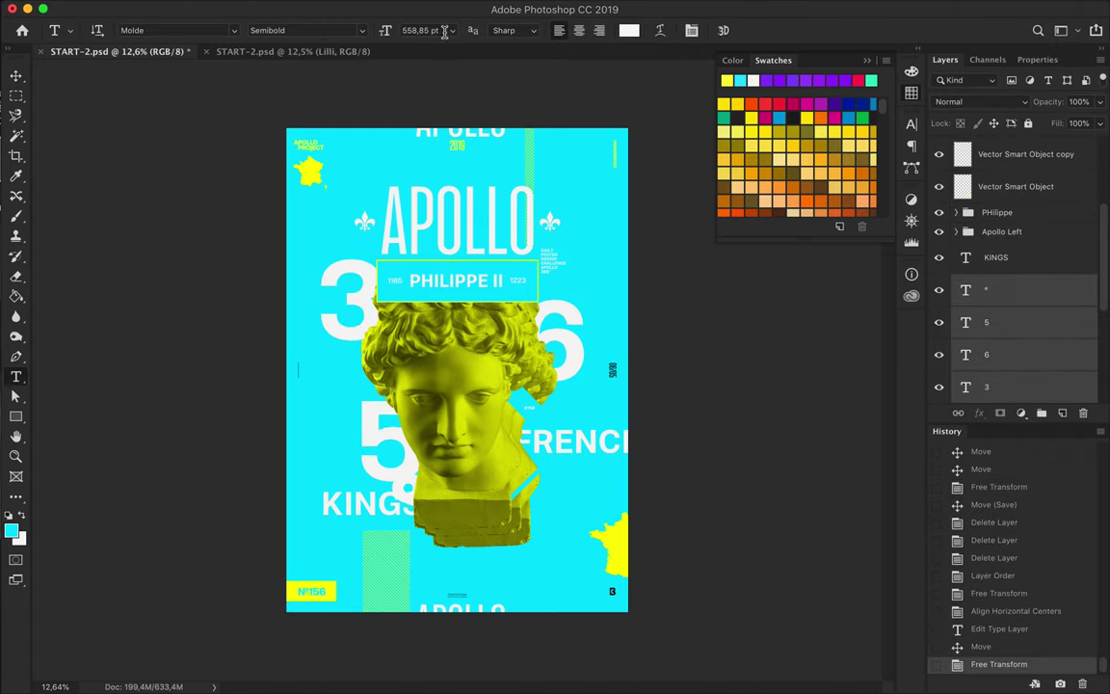
{"action": "left_click", "coordinate": [363, 30]}
{"action": "left_click", "coordinate": [324, 99]}
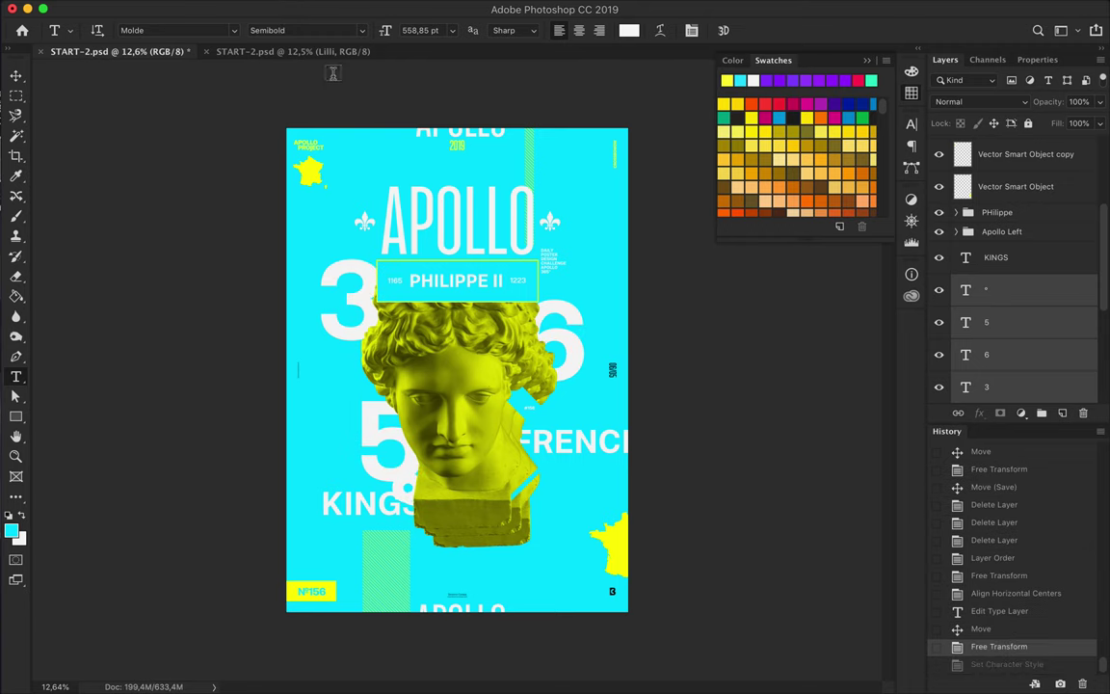
Copy the 3 and 5 to the left edge, and the 6 and circle to the right edge
{"action": "scroll", "coordinate": [332, 33], "scroll_direction": "down", "scroll_amount": 1}
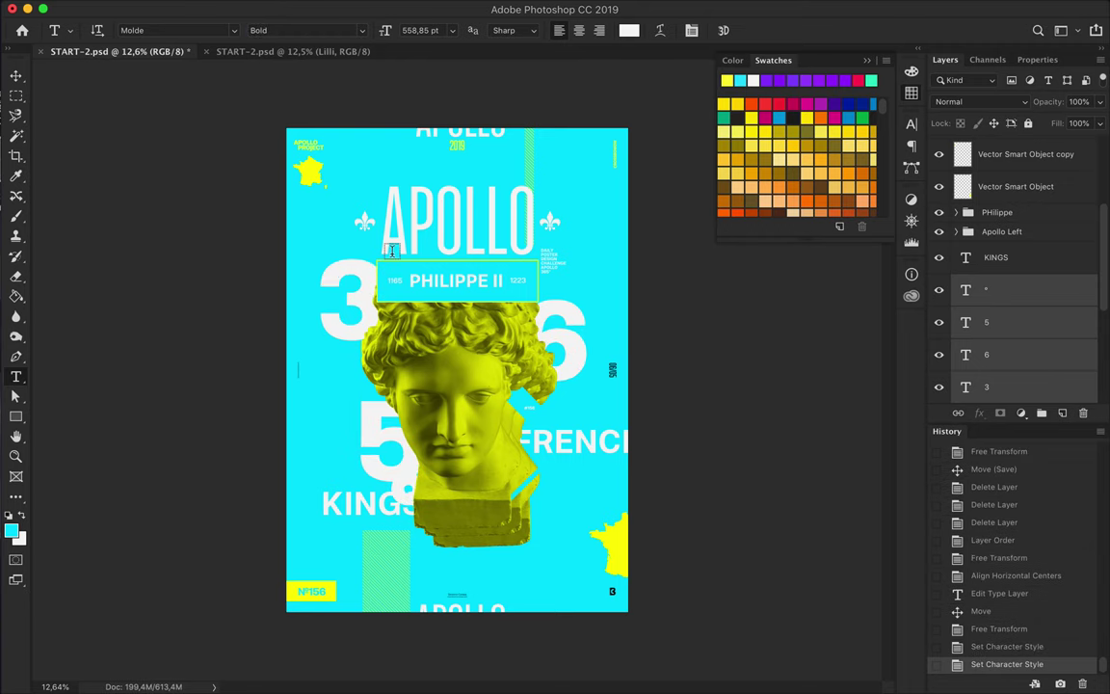
{"action": "key", "text": "v"}
{"action": "scroll", "coordinate": [391, 250], "scroll_direction": "up", "scroll_amount": 1}
{"action": "mouse_move", "coordinate": [385, 278]}
{"action": "left_mouse_down"}
{"action": "mouse_move", "coordinate": [295, 237]}
{"action": "mouse_move", "coordinate": [275, 207]}
{"action": "left_mouse_up"}
{"action": "left_click_drag", "start_coordinate": [543, 315], "coordinate": [677, 272]}
{"action": "left_click_drag", "start_coordinate": [377, 436], "coordinate": [259, 429]}
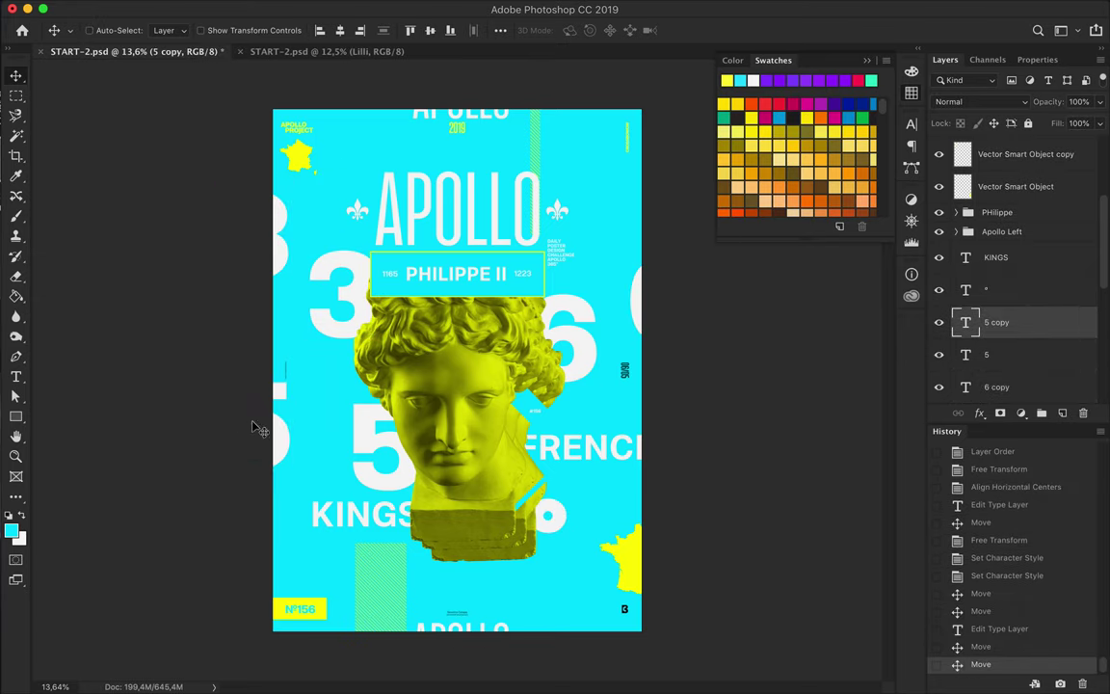
{"action": "left_click_drag", "start_coordinate": [564, 521], "coordinate": [652, 499]}
Delete an unwanted layer and move the yellow striped lines to the right and left edges
{"action": "left_click", "coordinate": [632, 558]}
{"action": "key", "text": "Delete"}
{"action": "left_click", "coordinate": [536, 159]}
{"action": "left_click_drag", "start_coordinate": [536, 159], "coordinate": [637, 160]}
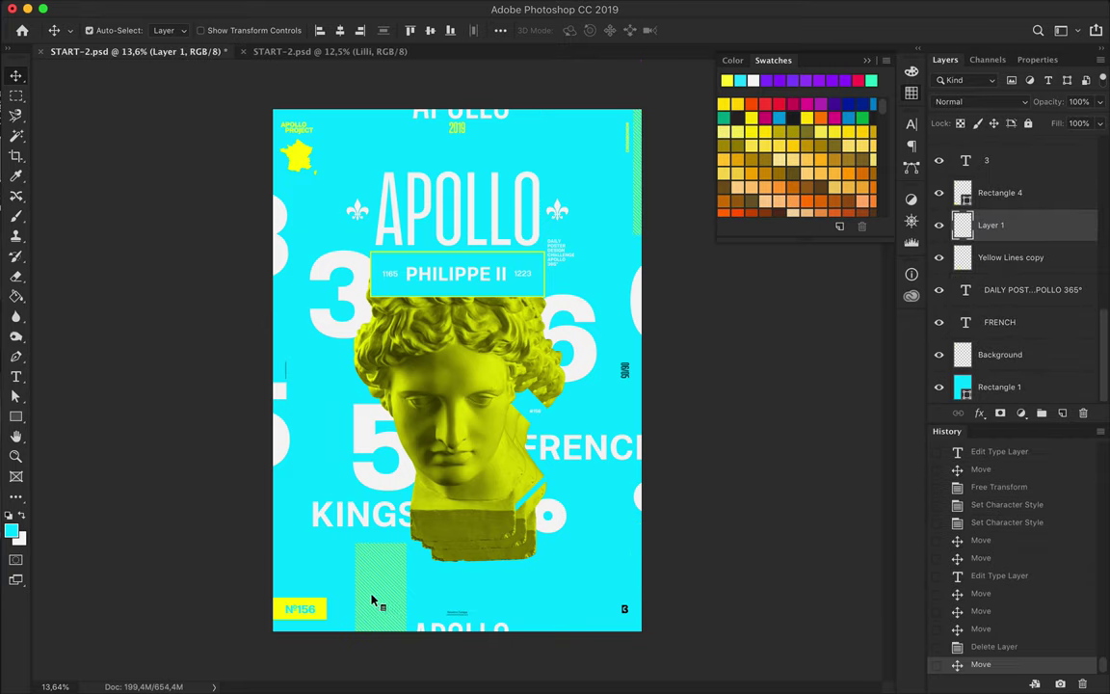
{"action": "left_click", "coordinate": [384, 575]}
{"action": "left_click_drag", "start_coordinate": [384, 574], "coordinate": [262, 496]}
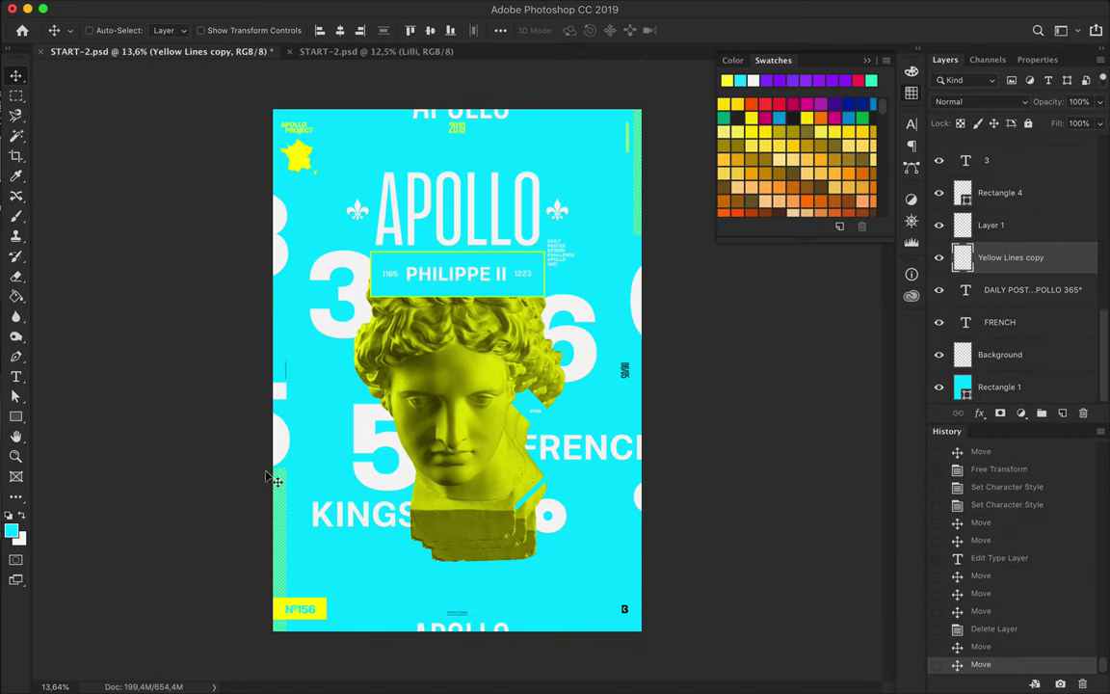
Change the big number layers' font style to Semibold, undoing an accidental APOLLO move
{"action": "left_click_drag", "start_coordinate": [285, 451], "coordinate": [642, 495]}
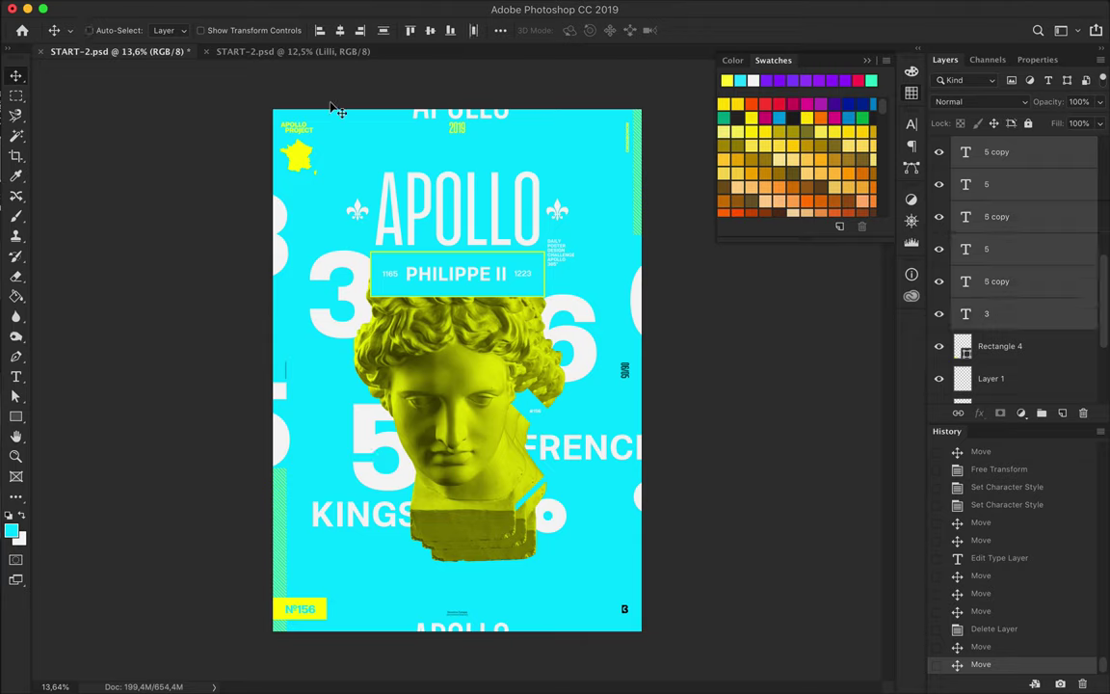
{"action": "key", "text": "t"}
{"action": "left_click", "coordinate": [432, 30]}
{"action": "key", "text": "Up"}
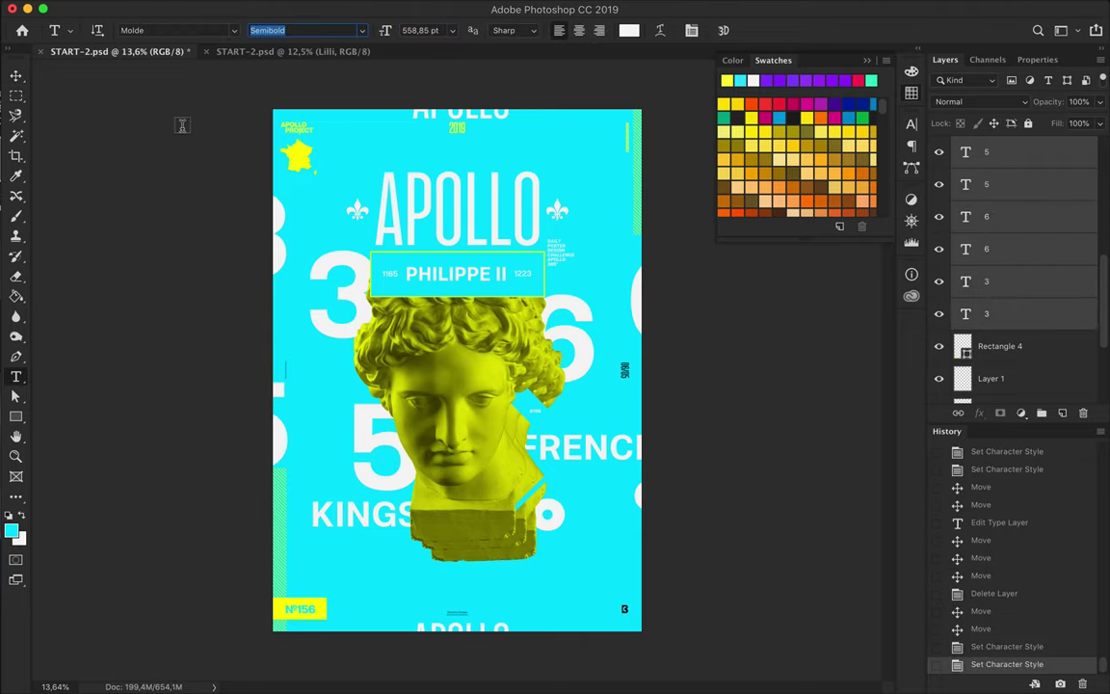
{"action": "left_click", "coordinate": [403, 235], "text": "ctrl"}
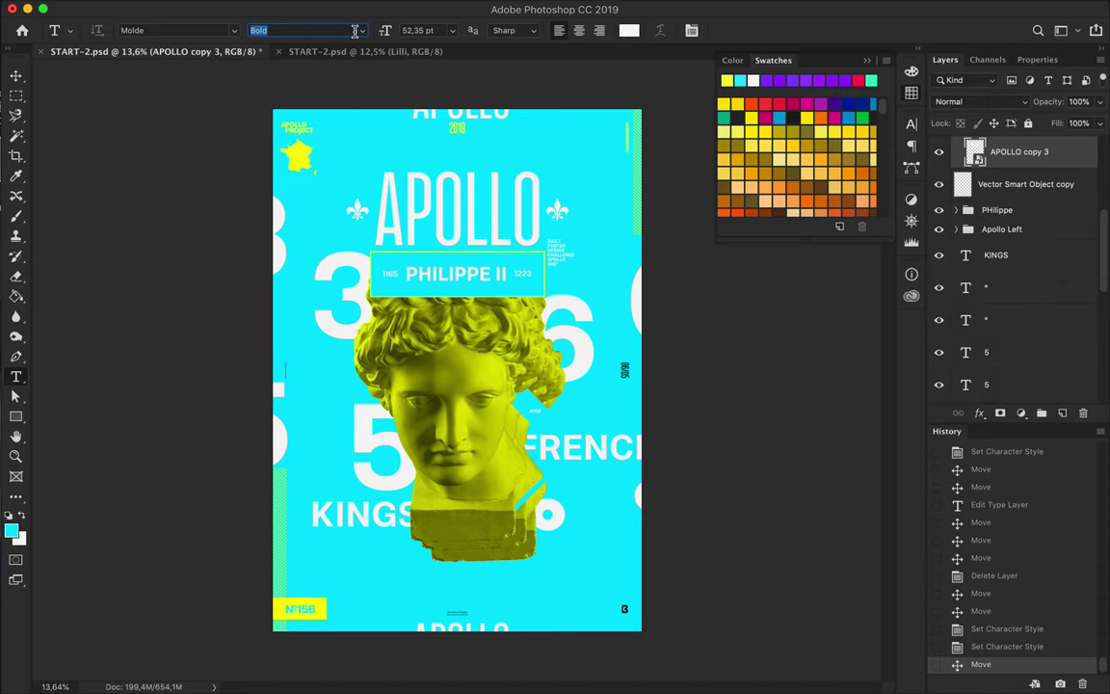
{"action": "key", "text": "ctrl+z"}
Give the PHILIPPE II frame a 41 px stroke and lower the DAILY POSTER DESIGN CHALLENGE text
{"action": "key", "text": "v"}
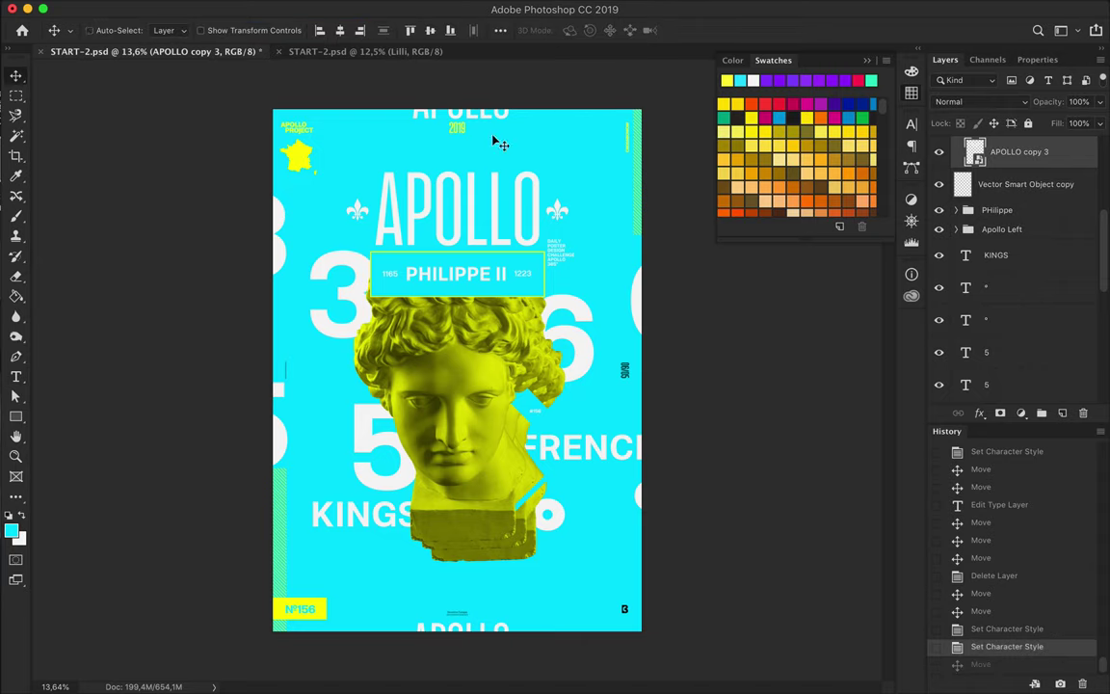
{"action": "scroll", "coordinate": [453, 240], "scroll_direction": "up", "scroll_amount": 1}
{"action": "left_click", "coordinate": [453, 240]}
{"action": "type", "text": "a"}
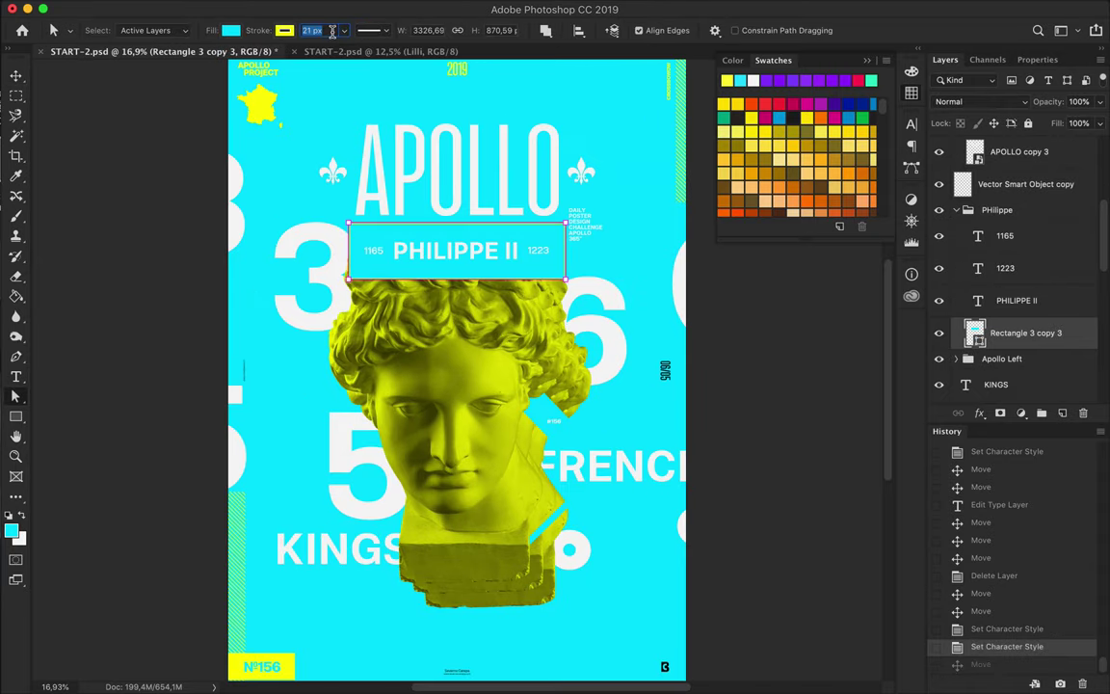
{"action": "type", "text": "41"}
{"action": "key", "text": "Return"}
{"action": "key", "text": "v"}
{"action": "left_click_drag", "start_coordinate": [595, 229], "coordinate": [594, 255]}
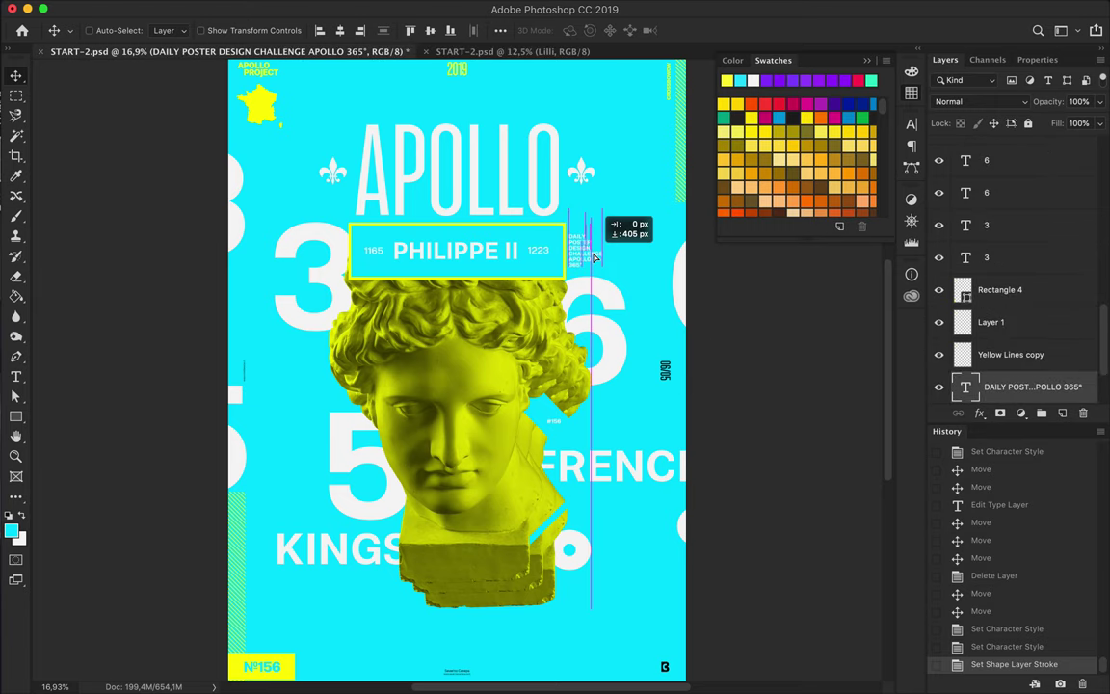
Scale the APOLLO title slightly smaller and narrow the PHILIPPE II block from both sides
{"action": "left_click", "coordinate": [537, 214]}
{"action": "key", "text": "ctrl+t"}
{"action": "left_click_drag", "start_coordinate": [559, 125], "coordinate": [554, 131]}
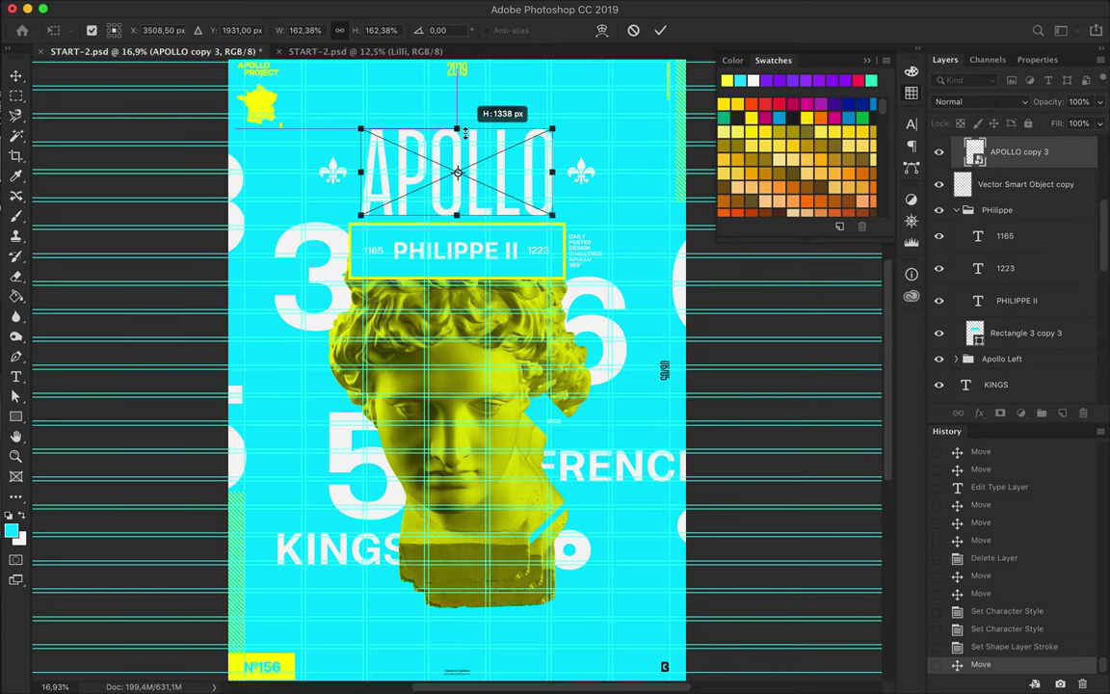
{"action": "key", "text": "Return"}
{"action": "key", "text": "ctrl+t"}
{"action": "left_click_drag", "start_coordinate": [351, 251], "coordinate": [362, 250]}
{"action": "left_click_drag", "start_coordinate": [560, 251], "coordinate": [550, 250]}
{"action": "key", "text": "Return"}
Hide the layout guides and delete the off-canvas duplicate numbers
{"action": "key", "text": "ctrl+semicolon"}
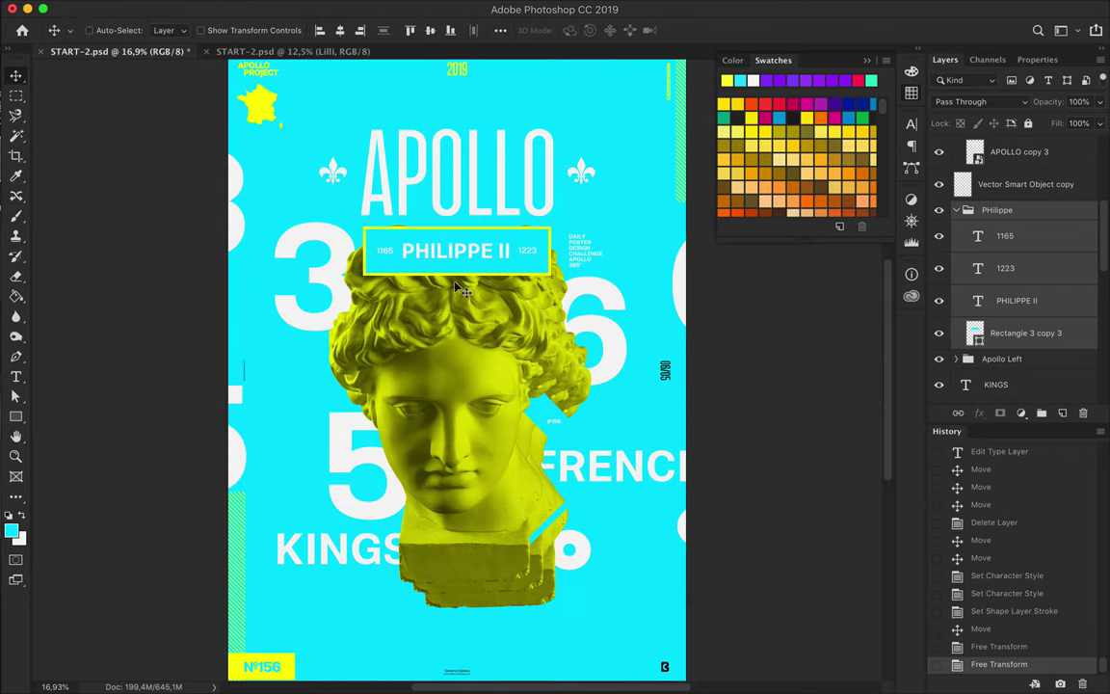
{"action": "left_click", "coordinate": [339, 291], "text": "ctrl"}
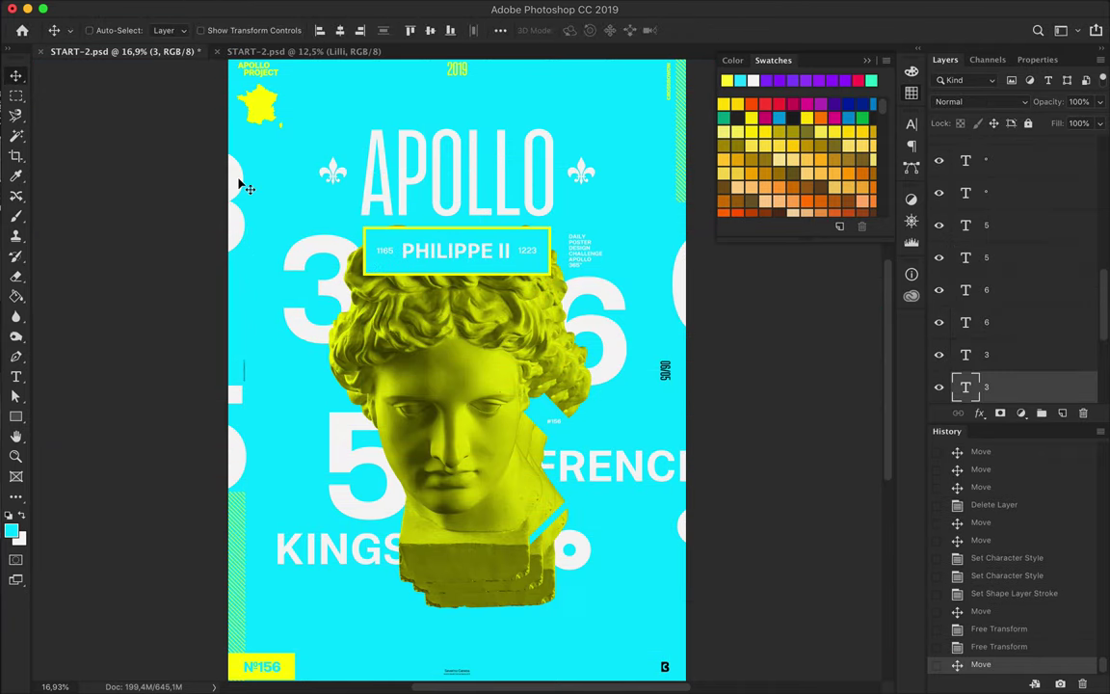
{"action": "key", "text": "Delete"}
{"action": "key", "text": "Delete"}
{"action": "scroll", "coordinate": [603, 658], "scroll_direction": "down", "scroll_amount": 1}
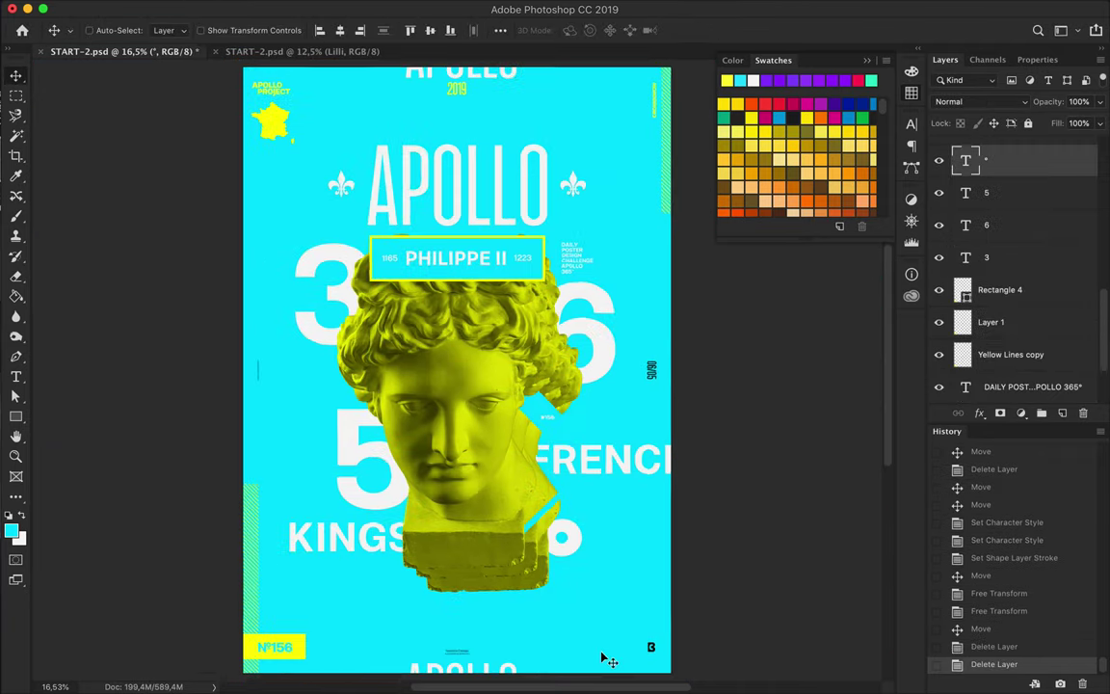
Move the head group down the poster, undoing a further head reposition
{"action": "scroll", "coordinate": [603, 658], "scroll_direction": "down", "scroll_amount": 1}
{"action": "left_click", "coordinate": [1007, 241]}
{"action": "key", "text": "ctrl+t"}
{"action": "left_click_drag", "start_coordinate": [459, 396], "coordinate": [456, 562]}
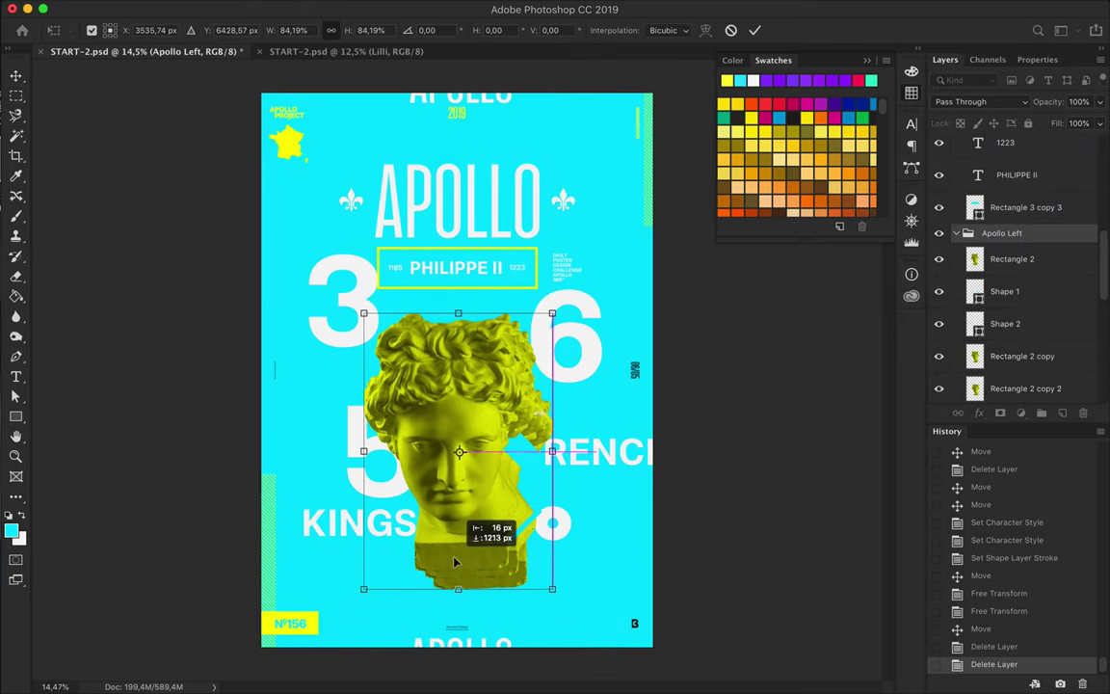
{"action": "key", "text": "Return"}
{"action": "left_click_drag", "start_coordinate": [347, 334], "coordinate": [402, 292]}
{"action": "key", "text": "ctrl+z"}
Move the 3 beside the title block, the degree sign down-left, and raise FRENCH
{"action": "left_click", "coordinate": [372, 322], "text": "ctrl"}
{"action": "key", "text": "t"}
{"action": "key", "text": "v"}
{"action": "mouse_move", "coordinate": [545, 329]}
{"action": "left_mouse_down"}
{"action": "mouse_move", "coordinate": [517, 325]}
{"action": "mouse_move", "coordinate": [525, 339]}
{"action": "left_mouse_up"}
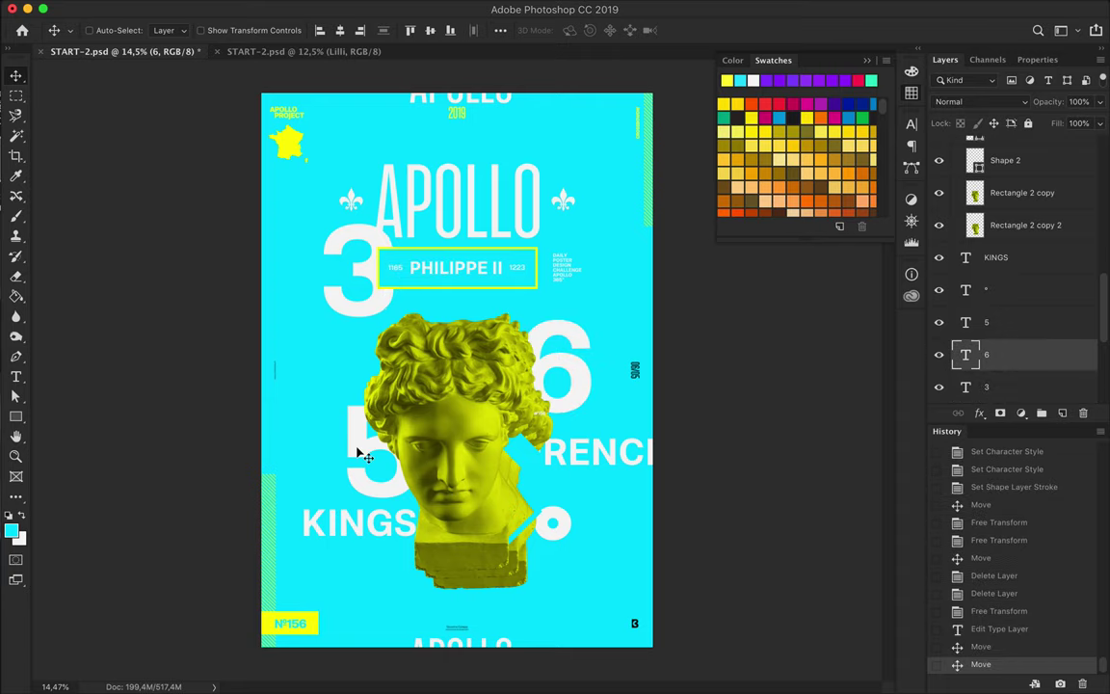
{"action": "left_click_drag", "start_coordinate": [552, 523], "coordinate": [537, 546]}
{"action": "left_click_drag", "start_coordinate": [578, 453], "coordinate": [578, 432]}
Set FRENCH in place, Alt-drag a copy of KINGS to the right, and show the guides
{"action": "left_click", "coordinate": [543, 421], "text": "ctrl"}
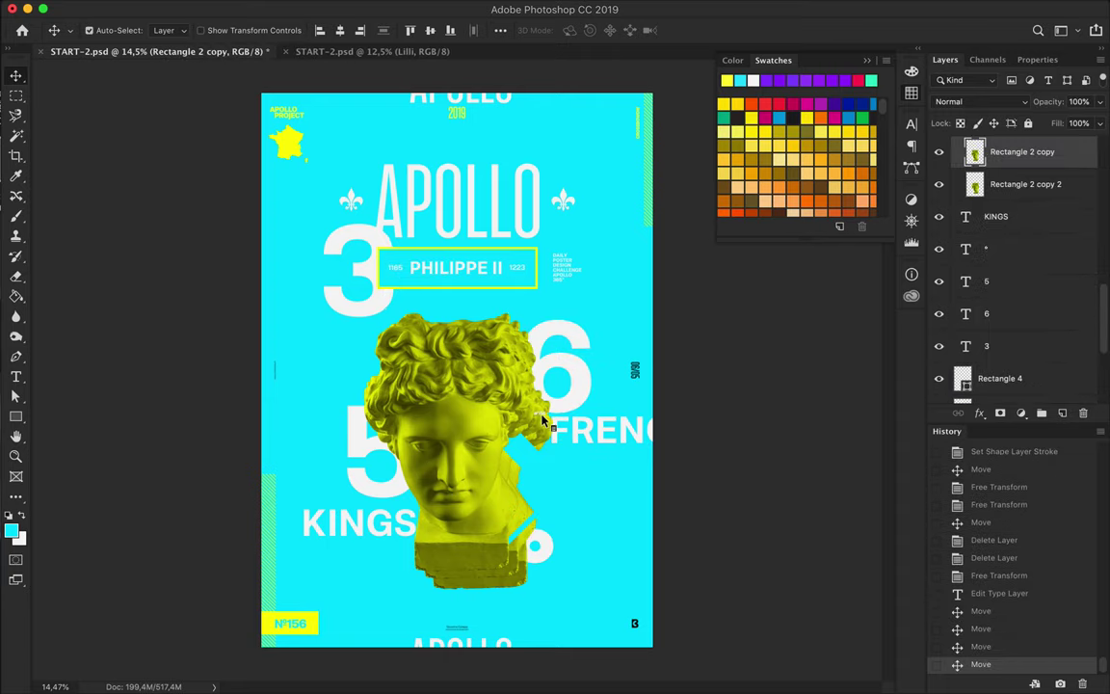
{"action": "key", "text": "alt+period"}
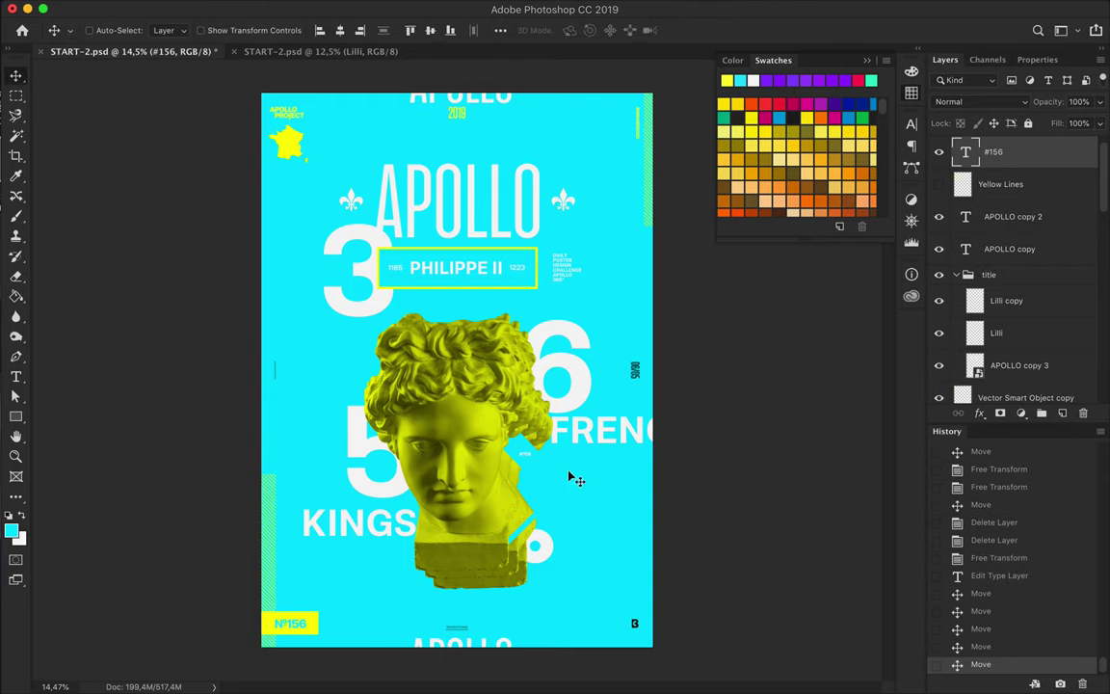
{"action": "left_click", "coordinate": [588, 443], "text": "ctrl"}
{"action": "left_click_drag", "start_coordinate": [573, 438], "coordinate": [586, 441]}
{"action": "left_click_drag", "start_coordinate": [202, 452], "coordinate": [202, 453]}
{"action": "left_click", "coordinate": [347, 528], "text": "ctrl"}
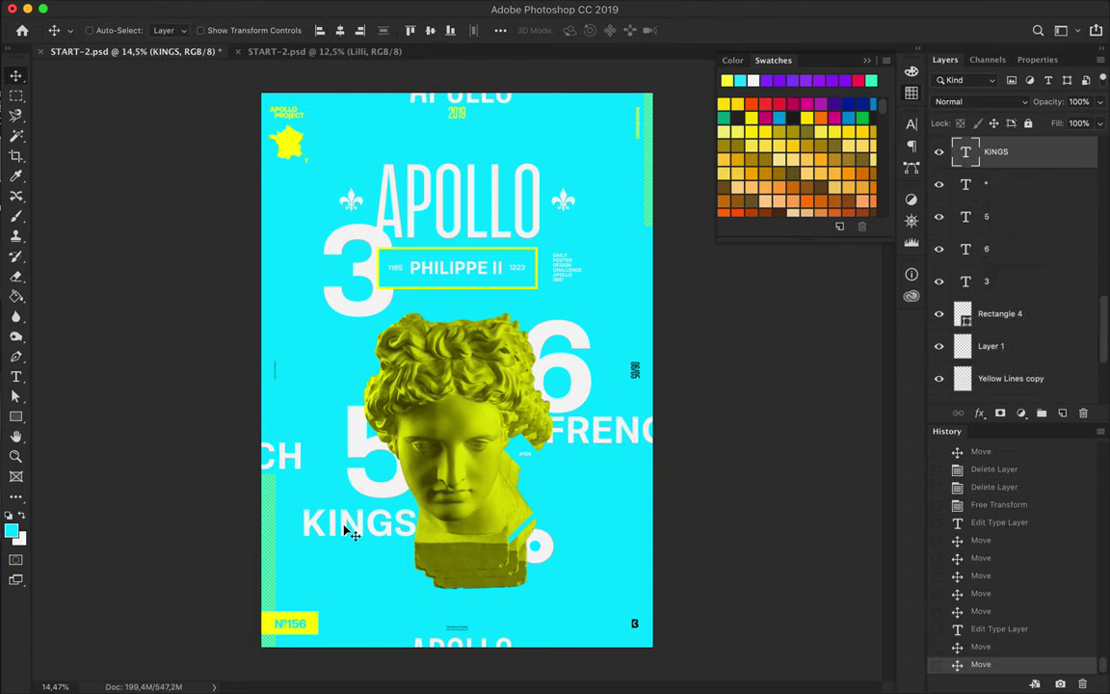
{"action": "mouse_move", "coordinate": [358, 529]}
{"action": "left_mouse_down"}
{"action": "mouse_move", "coordinate": [286, 508]}
{"action": "mouse_move", "coordinate": [668, 479]}
{"action": "left_mouse_up"}
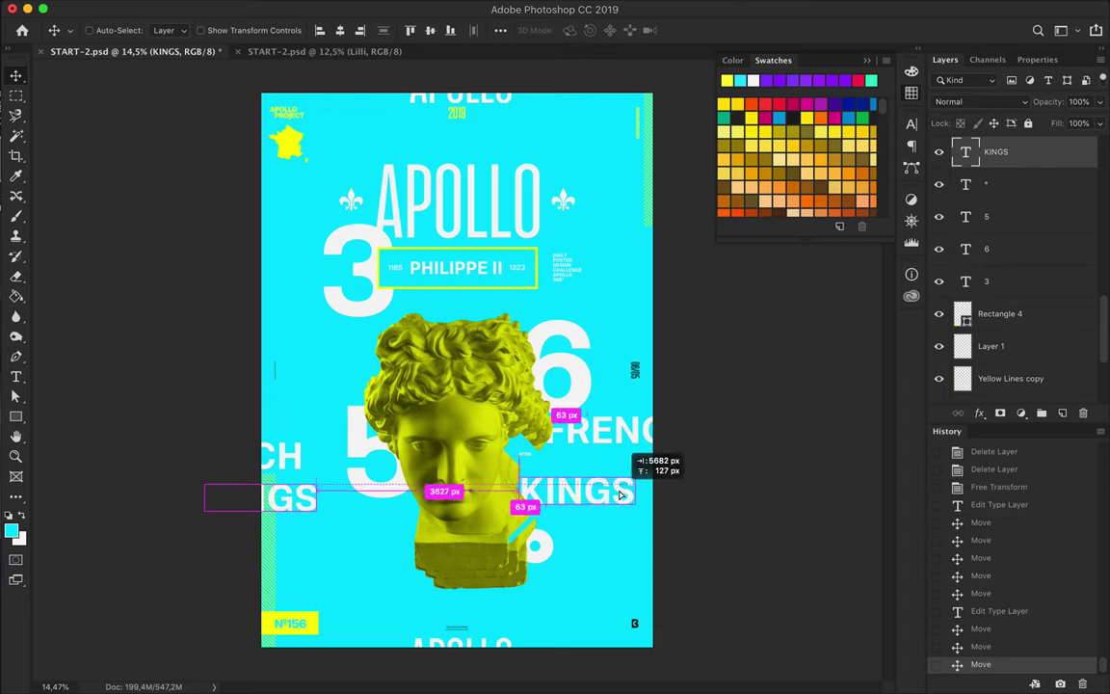
{"action": "key", "text": "ctrl+semicolon"}
Push FRENCH against the right edge and duplicate it onto the left poster edge
{"action": "scroll", "coordinate": [665, 482], "scroll_direction": "up", "scroll_amount": 5, "text": "alt"}
{"action": "scroll", "coordinate": [628, 502], "scroll_direction": "down", "scroll_amount": 2}
{"action": "double_click", "coordinate": [628, 502]}
{"action": "key", "text": "v"}
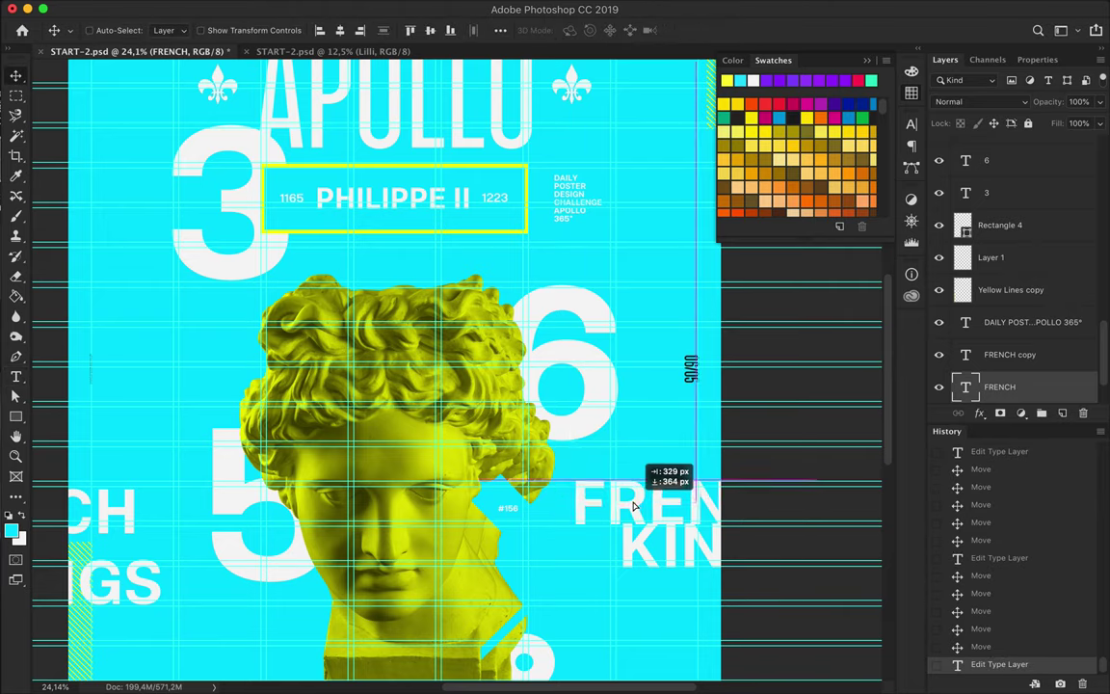
{"action": "left_click_drag", "start_coordinate": [628, 502], "coordinate": [664, 538]}
{"action": "left_click", "coordinate": [634, 550]}
{"action": "left_click_drag", "start_coordinate": [153, 594], "coordinate": [133, 545]}
Shift the big 3, 6 and 5 numerals down beside the head
{"action": "scroll", "coordinate": [280, 587], "scroll_direction": "down", "scroll_amount": 3, "text": "alt"}
{"action": "left_click", "coordinate": [366, 316], "text": "ctrl"}
{"action": "left_click_drag", "start_coordinate": [366, 316], "coordinate": [374, 483]}
{"action": "left_click", "coordinate": [575, 383], "text": "ctrl"}
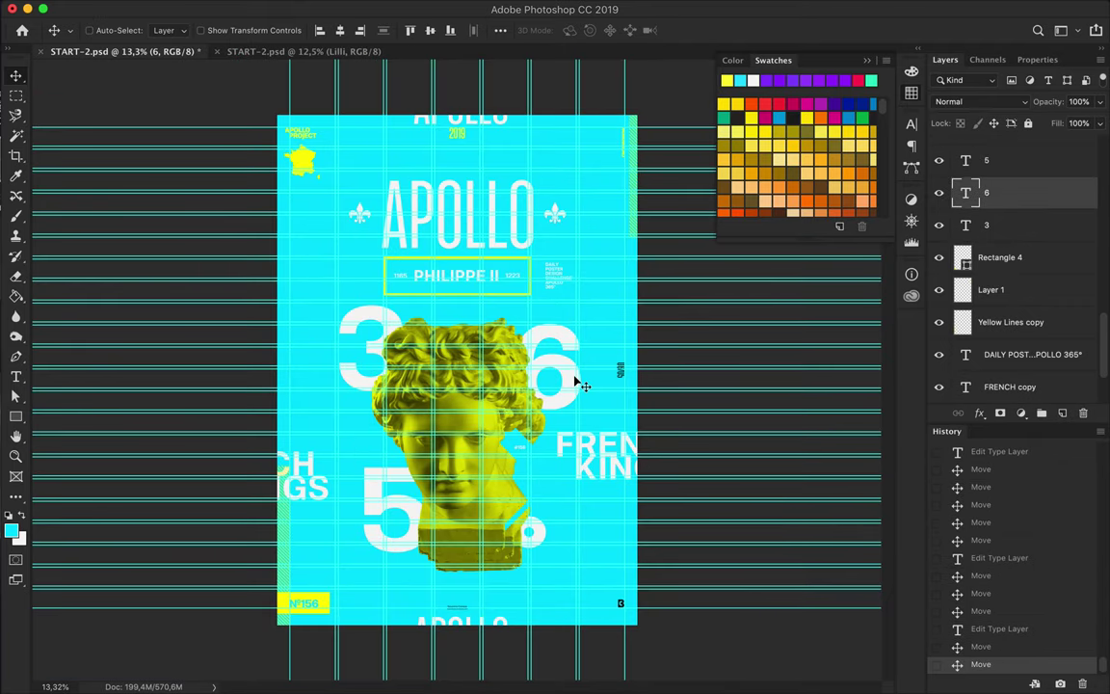
{"action": "left_click_drag", "start_coordinate": [575, 384], "coordinate": [575, 399]}
{"action": "left_click", "coordinate": [376, 516], "text": "ctrl"}
{"action": "left_click_drag", "start_coordinate": [375, 500], "coordinate": [375, 500]}
{"action": "left_click", "coordinate": [532, 530], "text": "ctrl"}
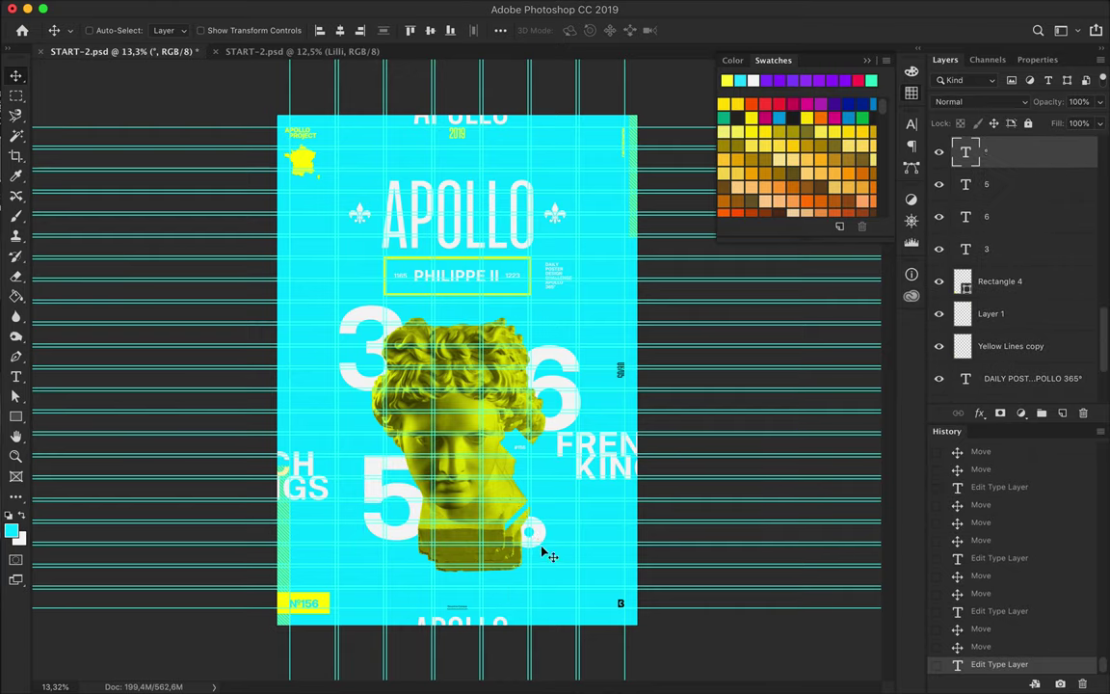
Nudge the head group up, hide the guides, and preview the poster full-screen
{"action": "left_click", "coordinate": [551, 459], "text": "ctrl"}
{"action": "left_click", "coordinate": [1007, 221]}
{"action": "key", "text": "shift+Up"}
{"action": "key", "text": "shift+Up"}
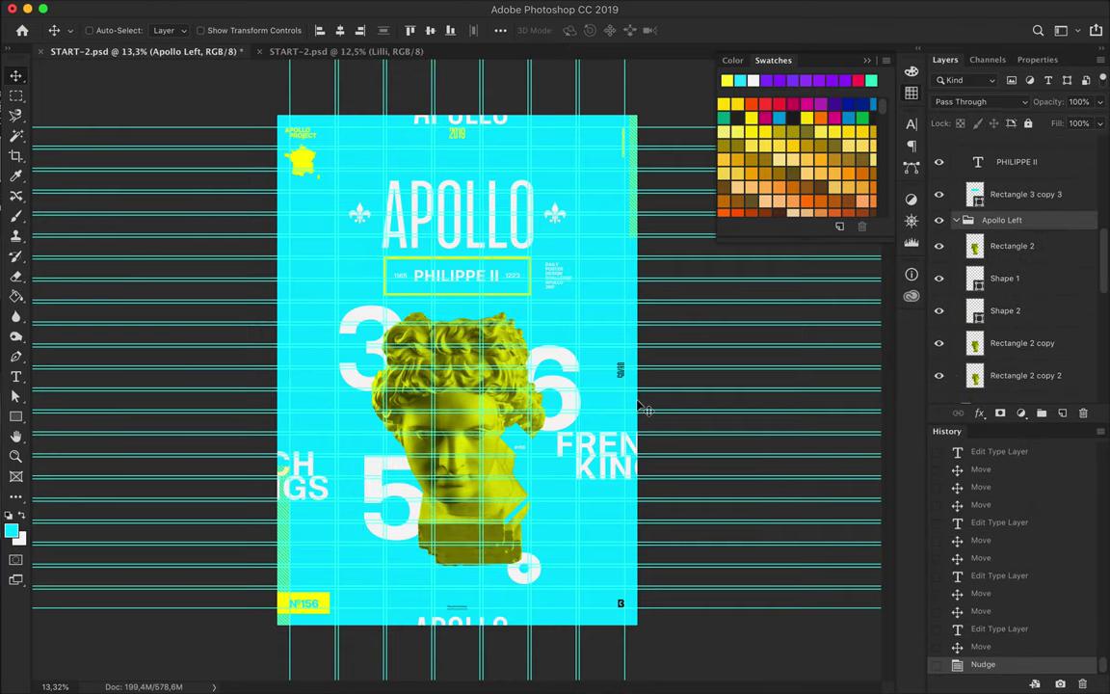
{"action": "key", "text": "ctrl+h"}
{"action": "key", "text": "f"}
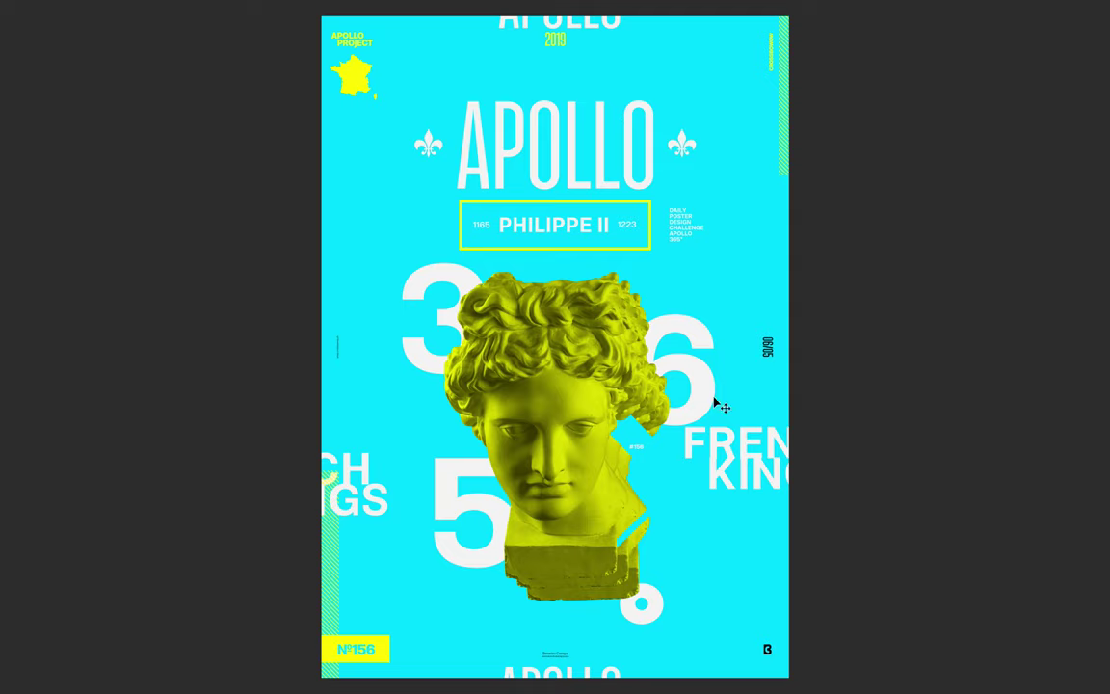
Stretch the line shape into a cyan stripe across the head and duplicate it rightward
{"action": "left_click_drag", "start_coordinate": [986, 227], "coordinate": [986, 166]}
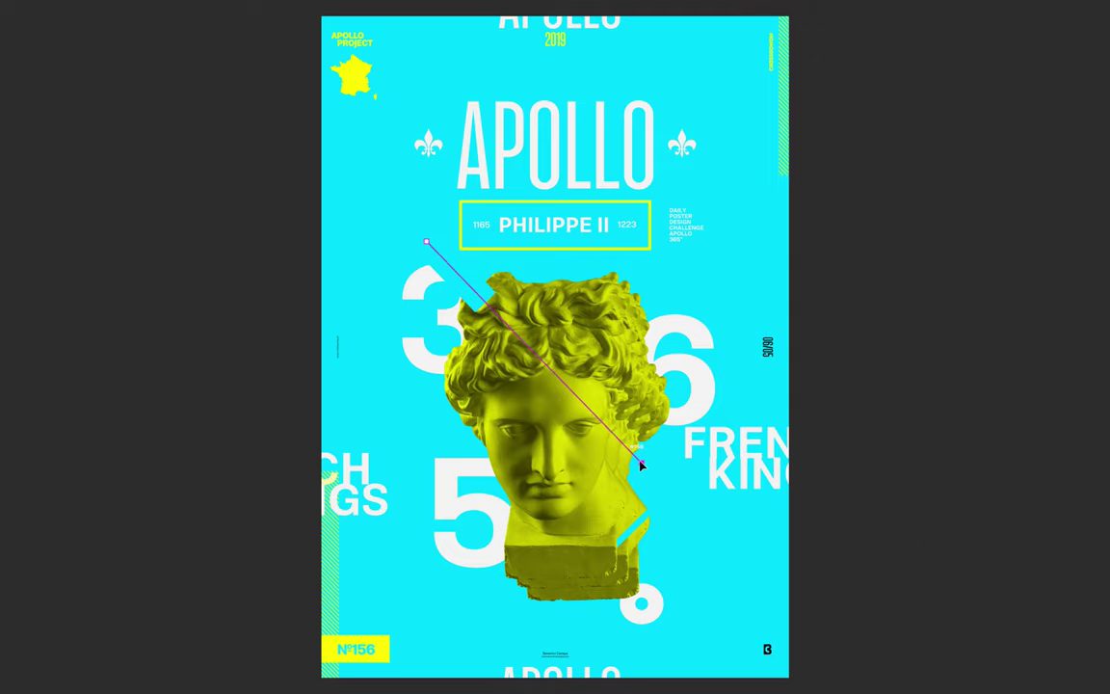
{"action": "left_click_drag", "start_coordinate": [640, 465], "coordinate": [661, 465]}
{"action": "left_click_drag", "start_coordinate": [592, 406], "coordinate": [721, 441]}
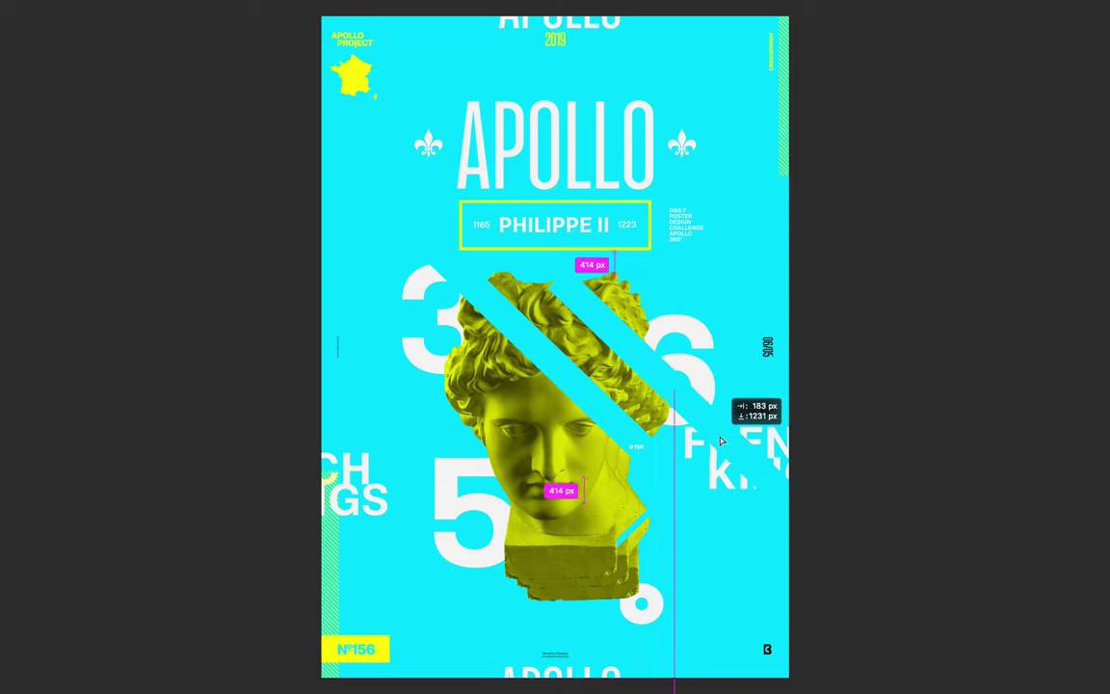
{"action": "left_click_drag", "start_coordinate": [990, 174], "coordinate": [1019, 306]}
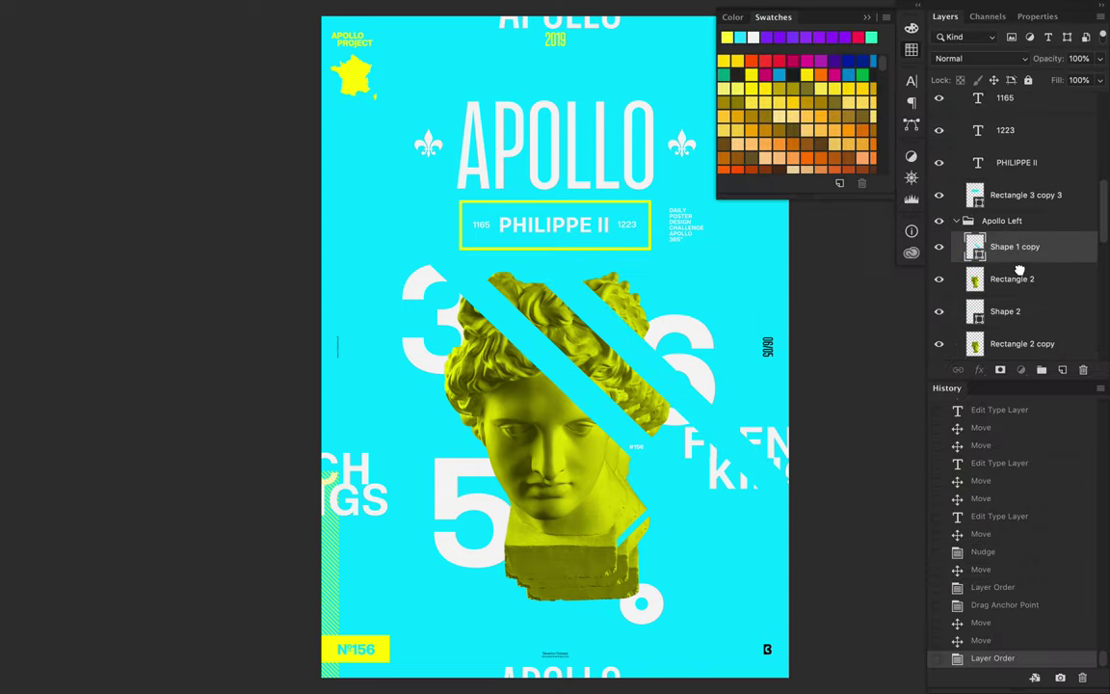
{"action": "key", "text": "Tab"}
{"action": "key", "text": "Tab"}
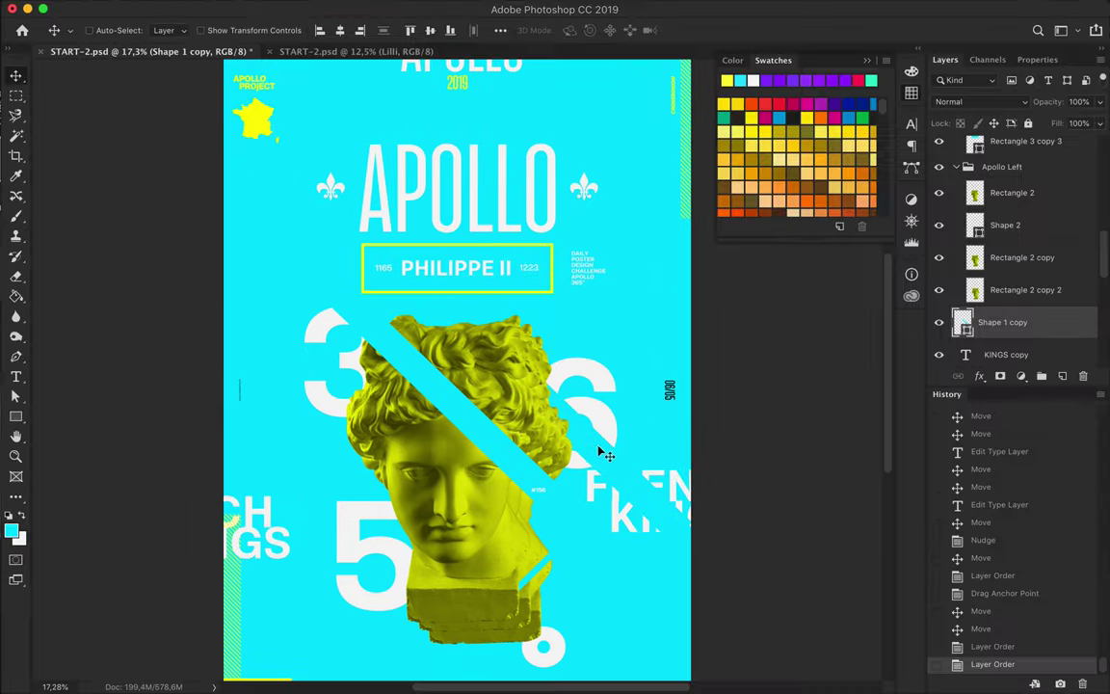
Move a stripe down-left, copy it across the base, and clip the copy into the head group
{"action": "left_click_drag", "start_coordinate": [616, 471], "coordinate": [617, 471]}
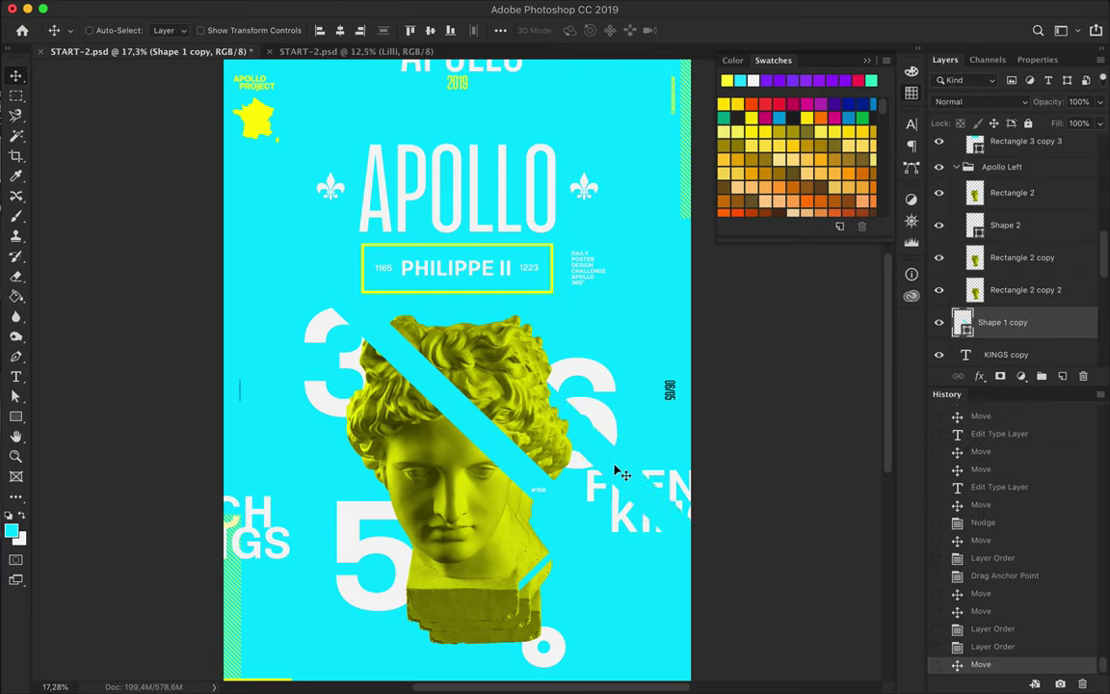
{"action": "left_click", "coordinate": [540, 494]}
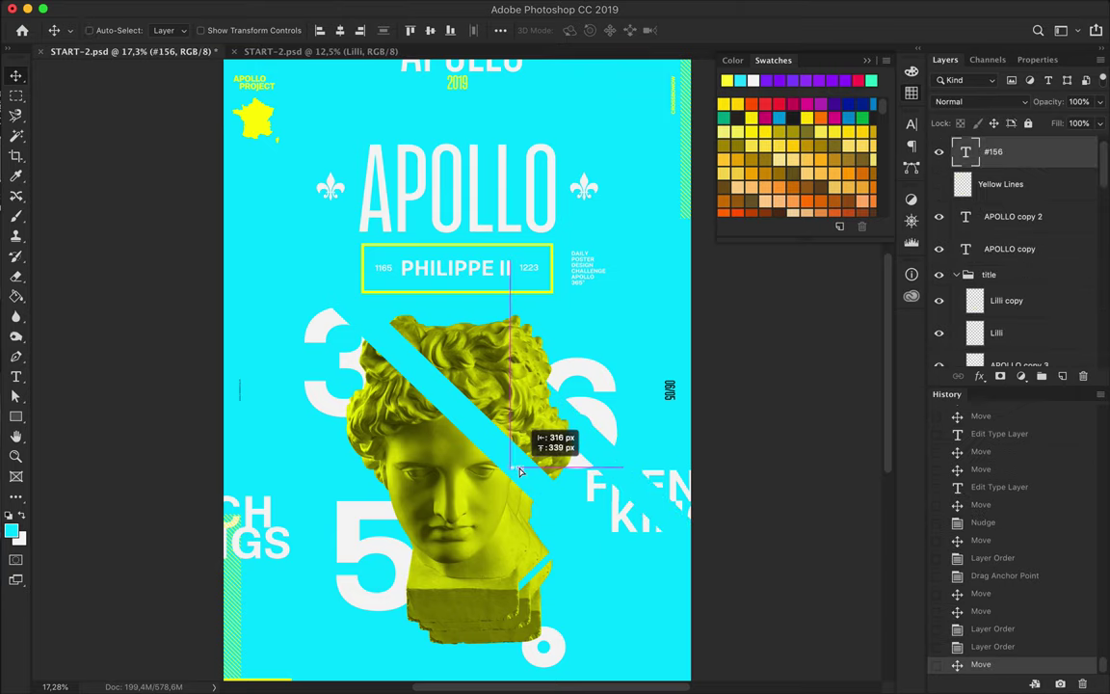
{"action": "left_click_drag", "start_coordinate": [622, 471], "coordinate": [367, 562]}
{"action": "left_click_drag", "start_coordinate": [498, 460], "coordinate": [458, 595]}
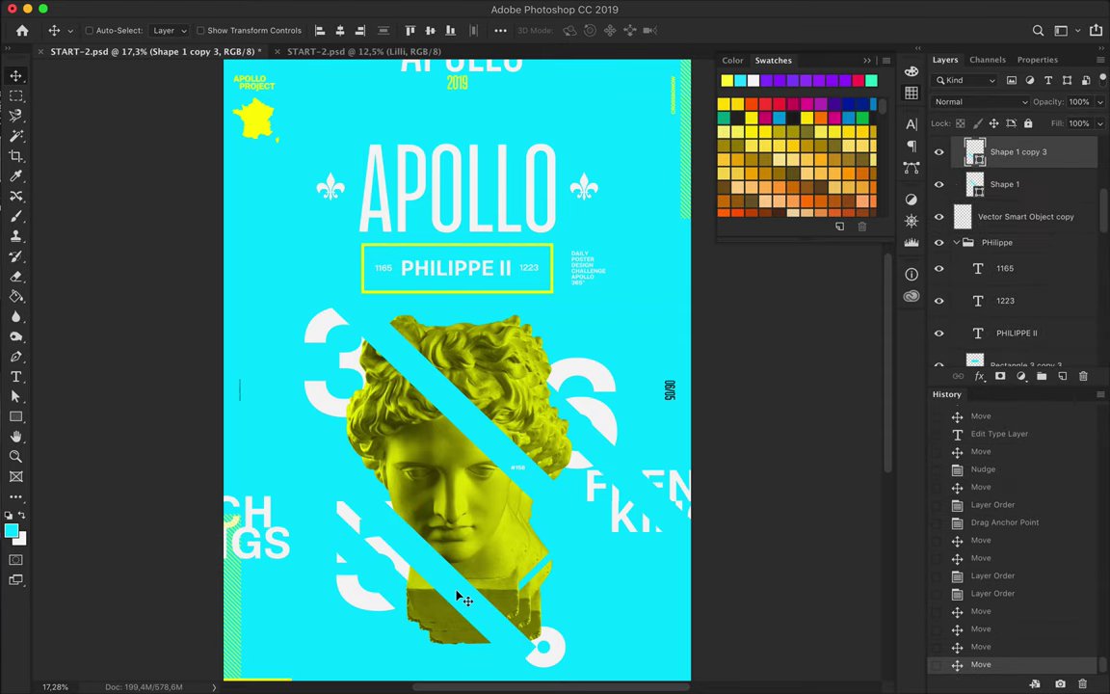
{"action": "mouse_move", "coordinate": [1007, 200]}
{"action": "left_mouse_down"}
{"action": "mouse_move", "coordinate": [1021, 383]}
{"action": "mouse_move", "coordinate": [1007, 188]}
{"action": "left_mouse_up"}
{"action": "key", "text": "ctrl+alt+g"}
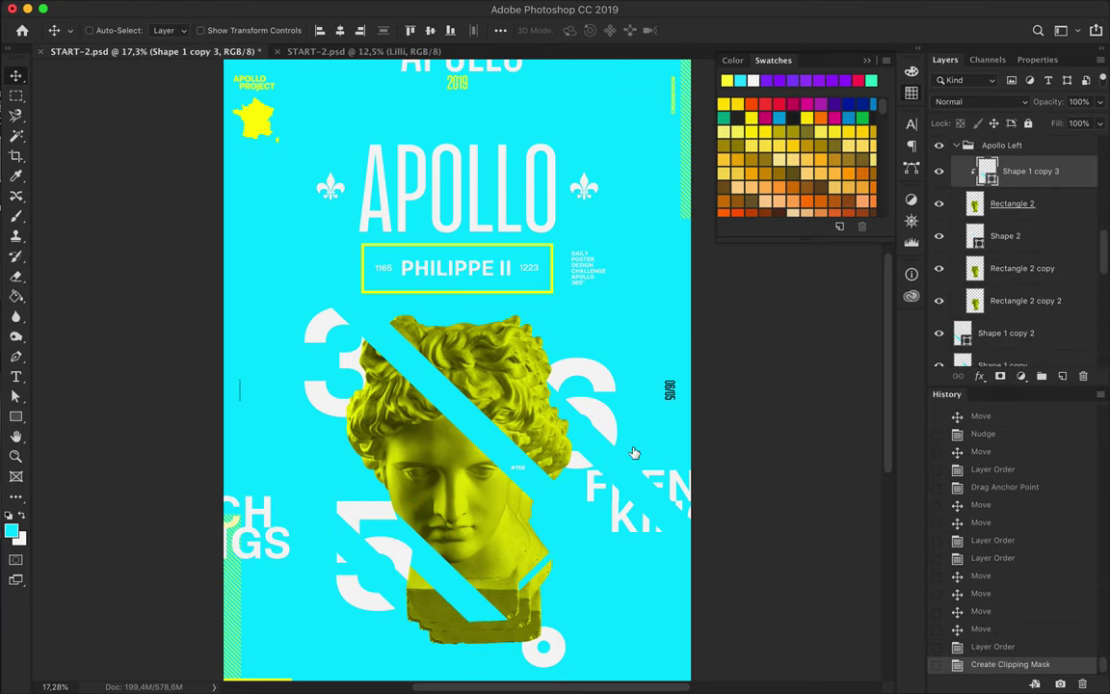
Reposition the diagonal stripe lower on the bust and delete the extra stripe layer
{"action": "left_click_drag", "start_coordinate": [435, 590], "coordinate": [435, 589]}
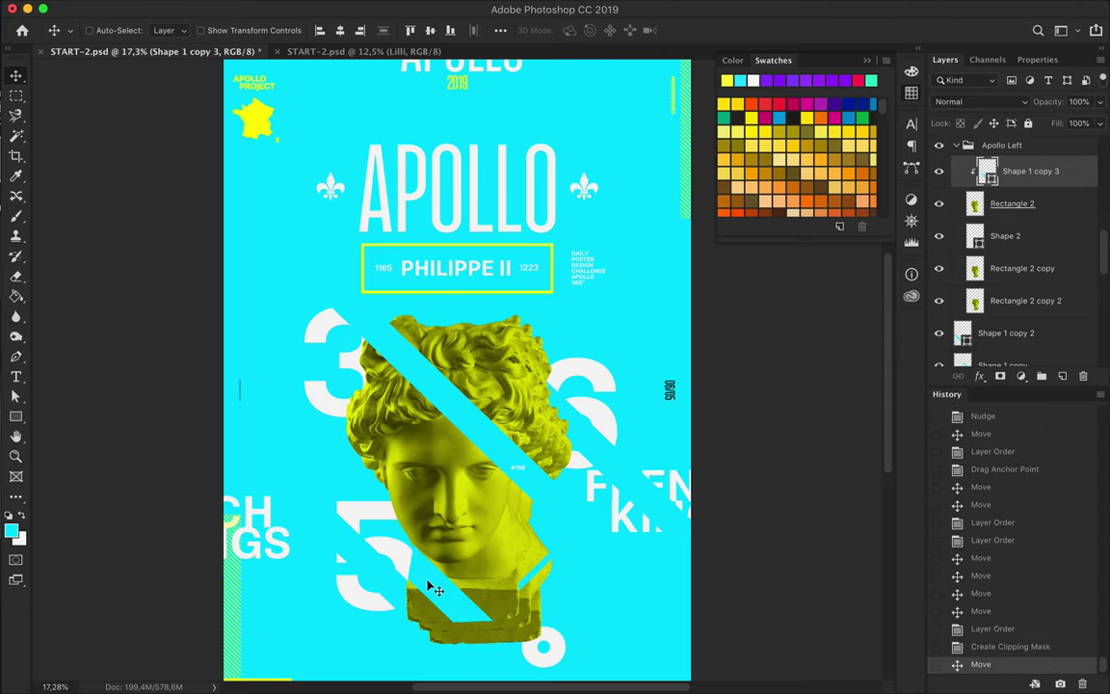
{"action": "key", "text": "a"}
{"action": "left_click", "coordinate": [322, 30]}
{"action": "key", "text": "v"}
{"action": "left_click_drag", "start_coordinate": [585, 466], "coordinate": [516, 661]}
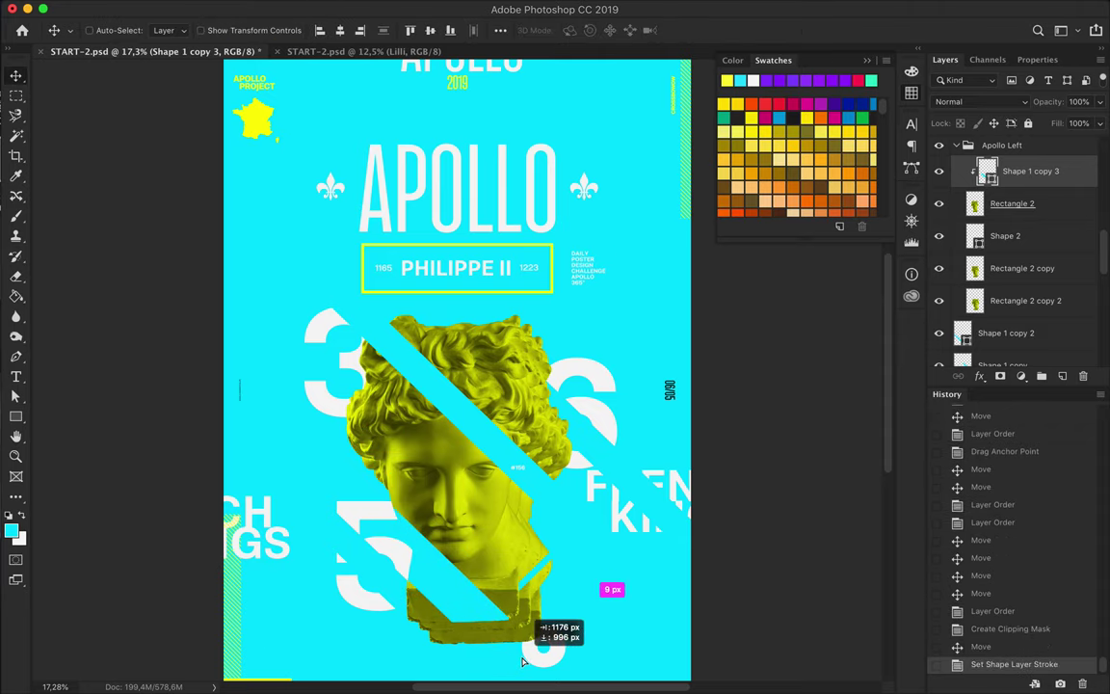
{"action": "left_click_drag", "start_coordinate": [521, 661], "coordinate": [520, 661]}
{"action": "key", "text": "Delete"}
Duplicate the Shape 2 stripe and move the new cyan stripe to the bust's lower edge
{"action": "mouse_move", "coordinate": [528, 565]}
{"action": "left_mouse_down"}
{"action": "mouse_move", "coordinate": [521, 539]}
{"action": "mouse_move", "coordinate": [413, 632]}
{"action": "left_mouse_up"}
{"action": "key", "text": "ctrl+bracketright"}
{"action": "key", "text": "ctrl+bracketright"}
{"action": "key", "text": "a"}
{"action": "key", "text": "c"}
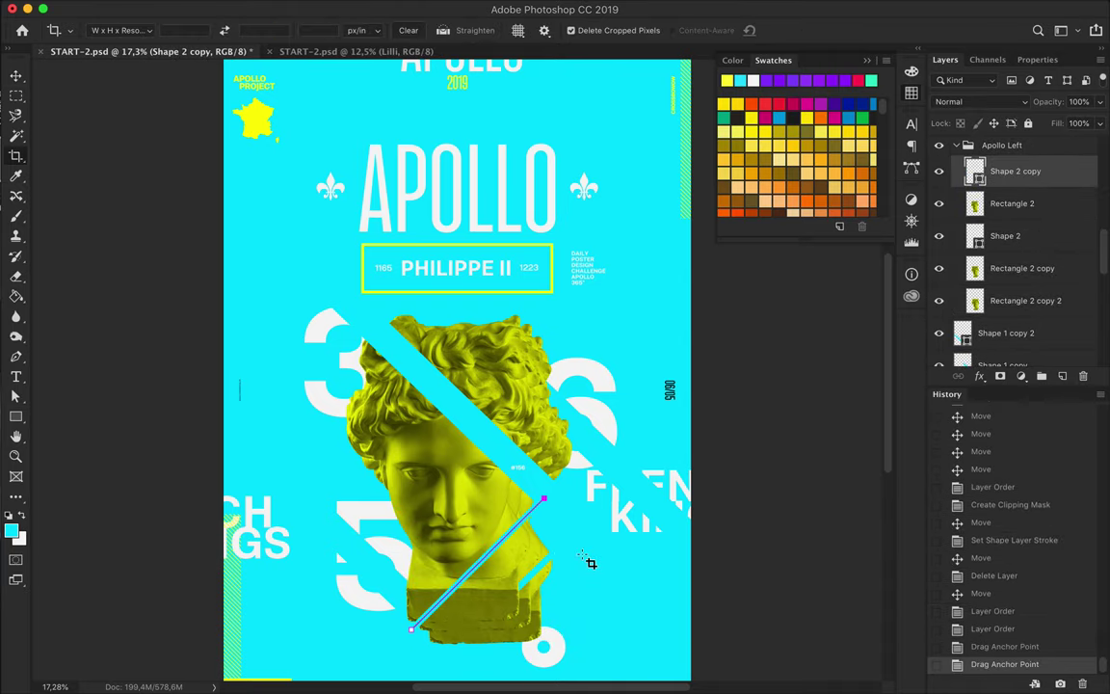
{"action": "key", "text": "v"}
{"action": "key", "text": "Return"}
{"action": "key", "text": "v"}
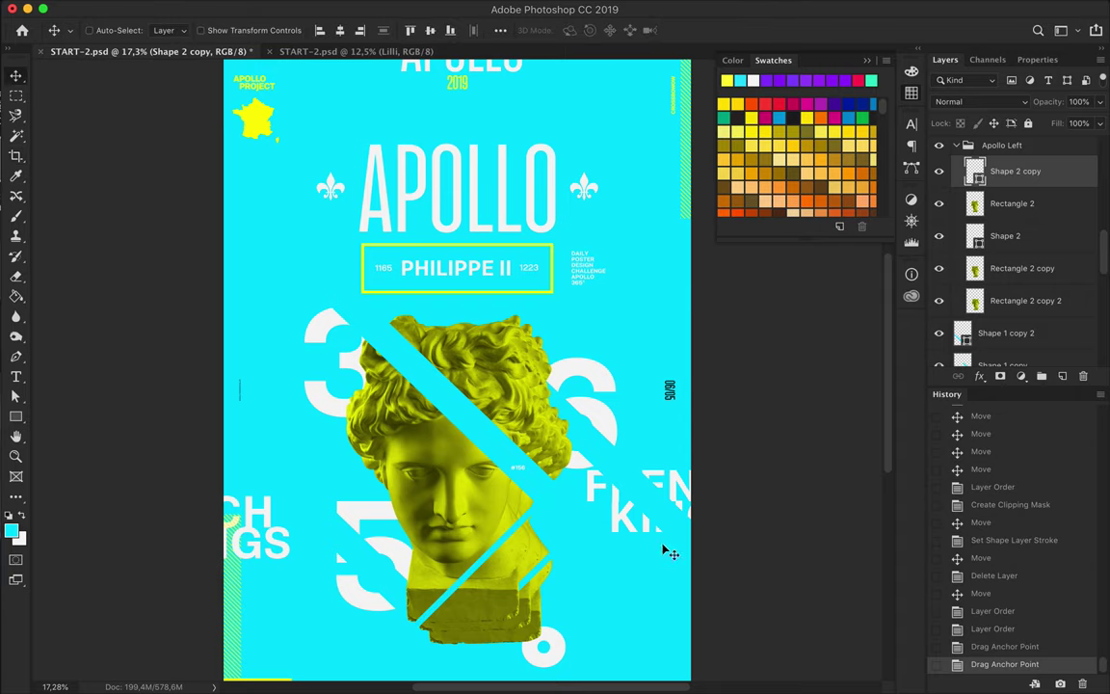
{"action": "left_click_drag", "start_coordinate": [511, 550], "coordinate": [535, 557]}
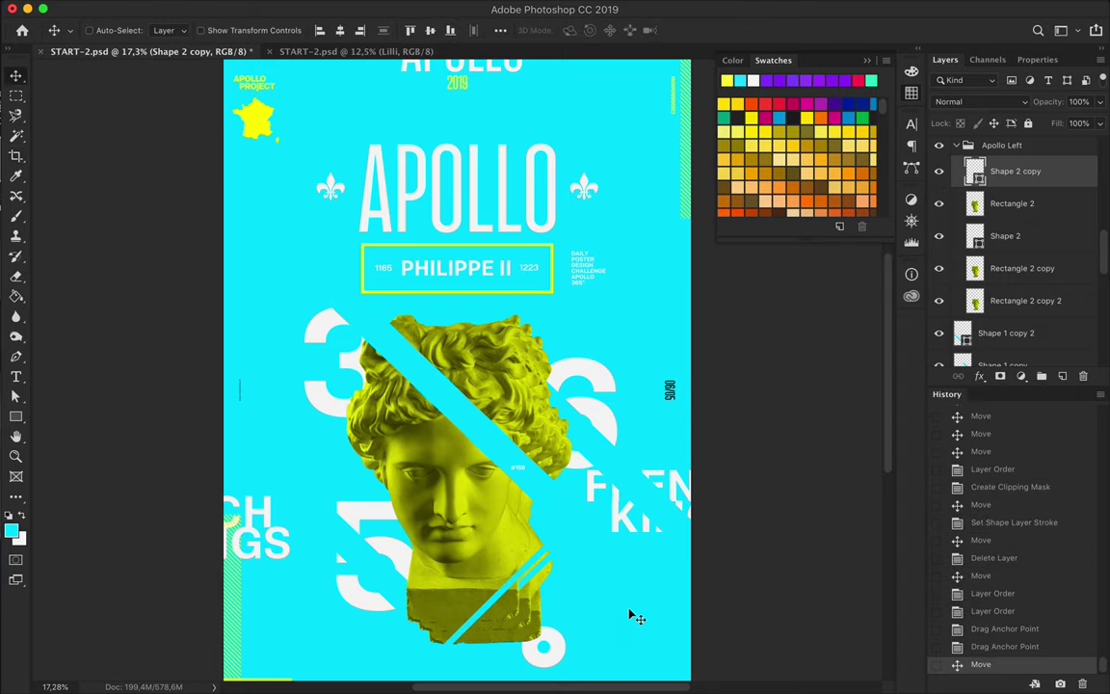
Place a Shape 1 stripe copy into Apollo Left, clip it, and adjust its end point
{"action": "left_click", "coordinate": [664, 464]}
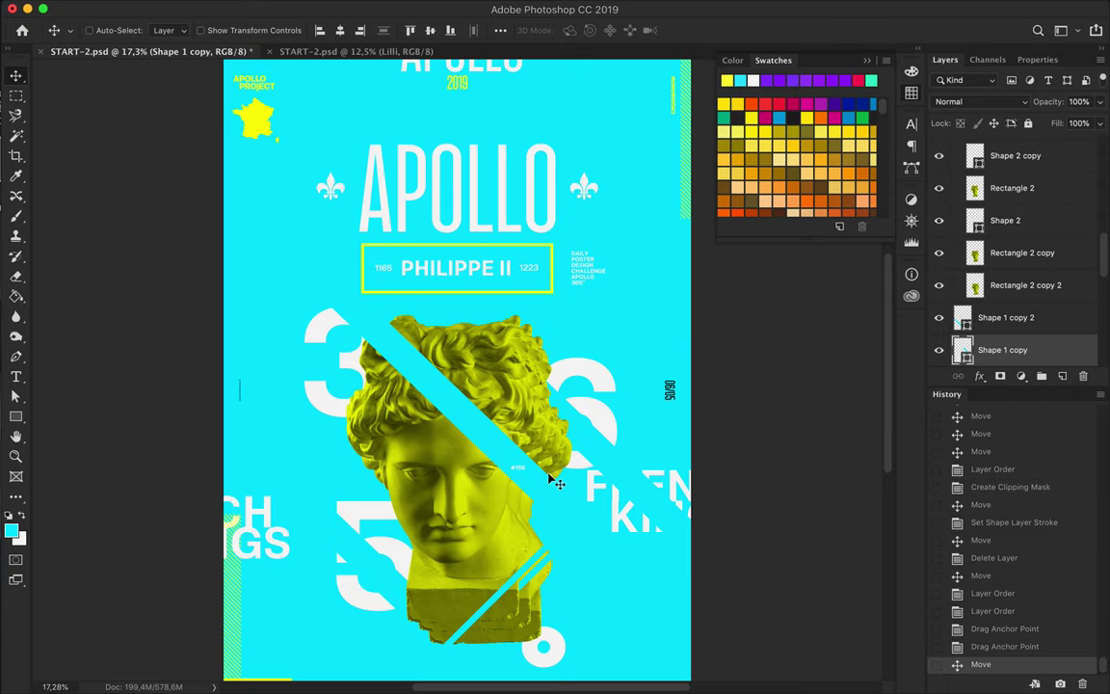
{"action": "left_click", "coordinate": [578, 443], "text": "ctrl"}
{"action": "key", "text": "a"}
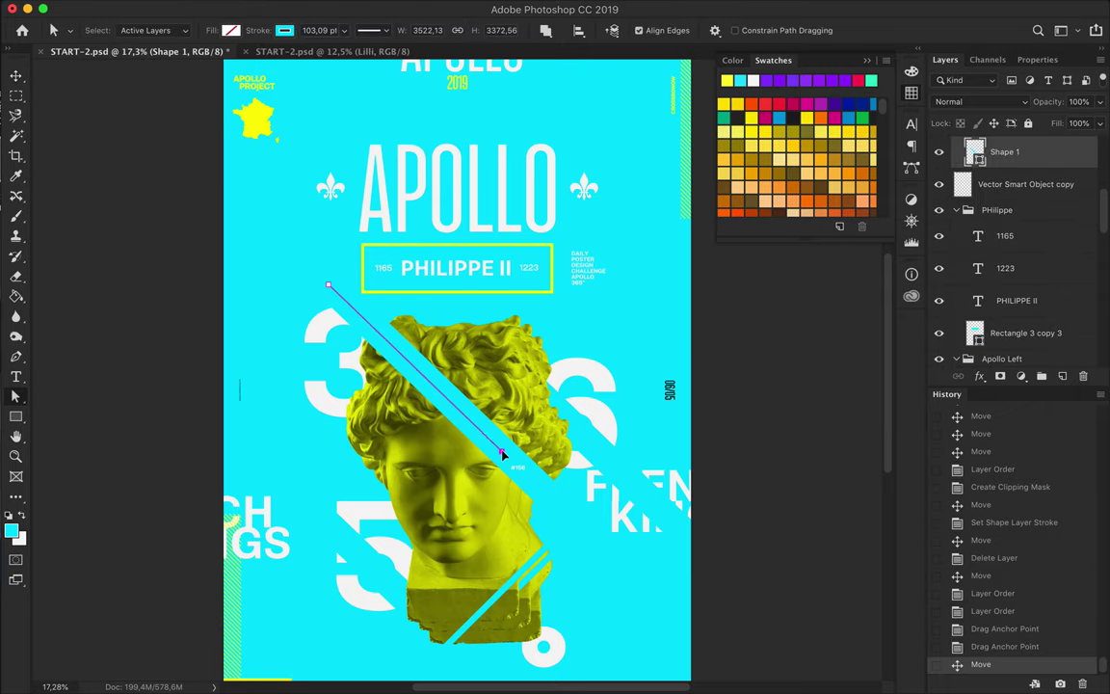
{"action": "left_click_drag", "start_coordinate": [502, 455], "coordinate": [562, 508]}
{"action": "scroll", "coordinate": [1015, 258], "scroll_direction": "up", "scroll_amount": 1}
{"action": "left_click_drag", "start_coordinate": [1045, 353], "coordinate": [1050, 253]}
{"action": "key", "text": "ctrl+alt+g"}
{"action": "key", "text": "v"}
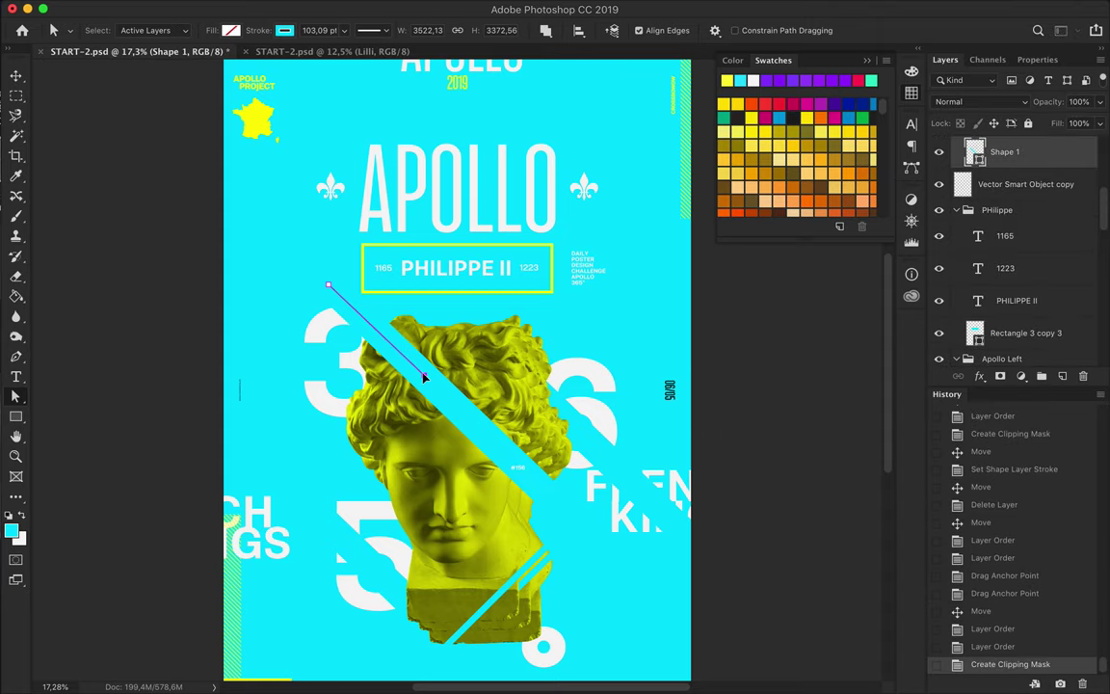
{"action": "left_click_drag", "start_coordinate": [424, 378], "coordinate": [425, 381]}
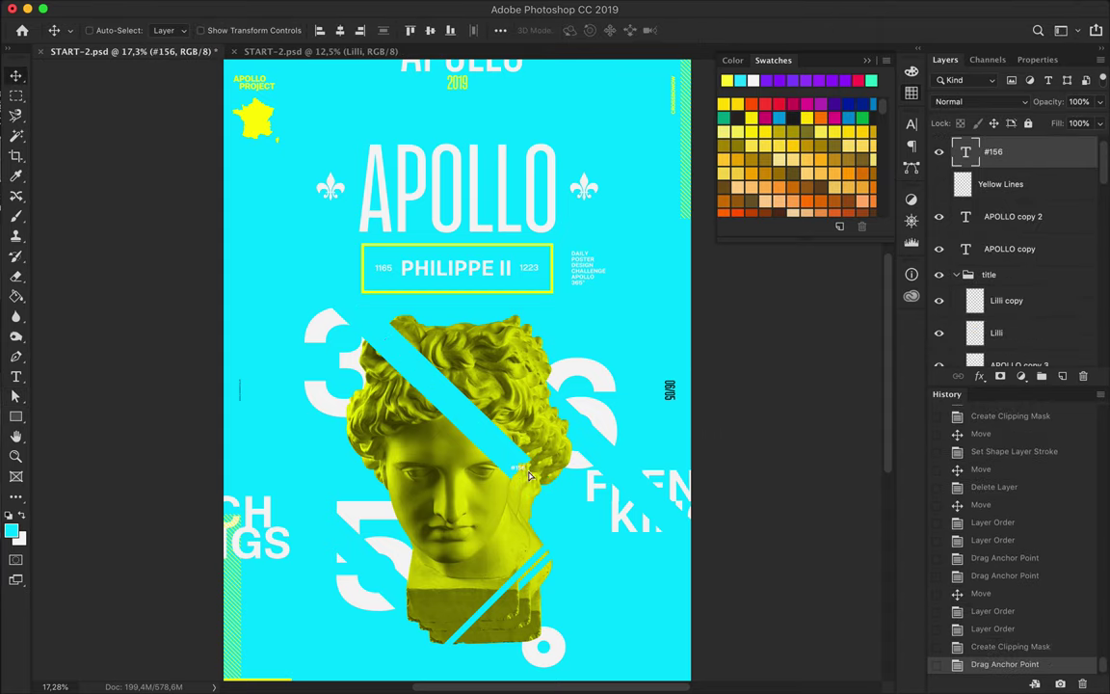
Move the #156 label beside the bust and the challenge caption below it
{"action": "left_click_drag", "start_coordinate": [535, 464], "coordinate": [568, 562]}
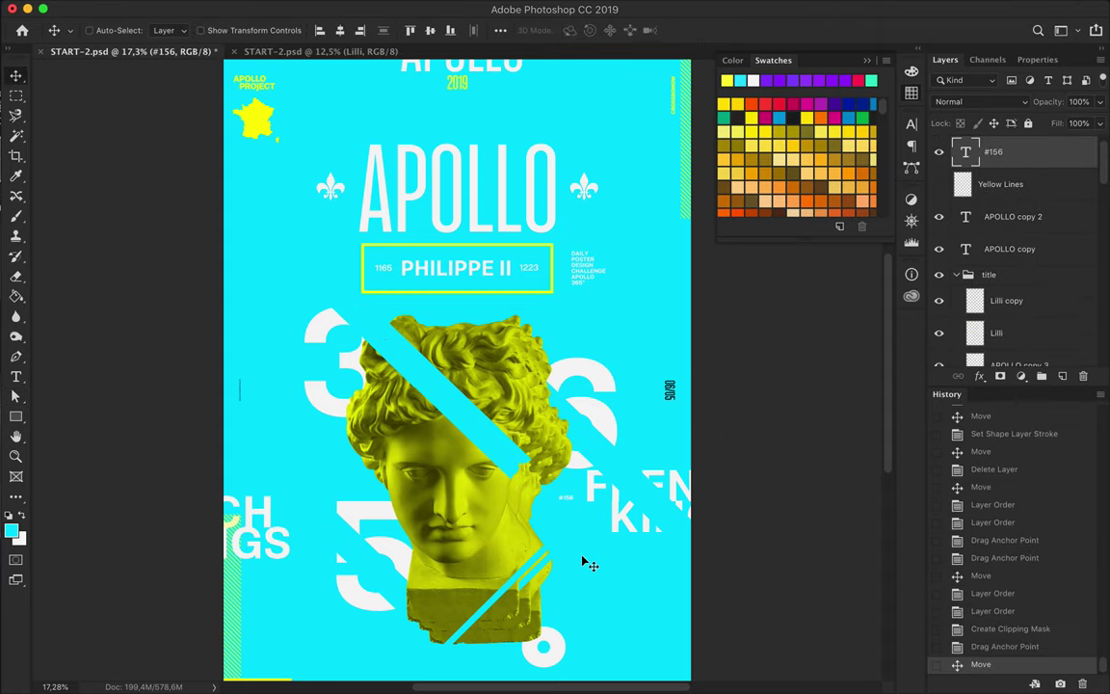
{"action": "key", "text": "ctrl+semicolon"}
{"action": "left_click_drag", "start_coordinate": [583, 268], "coordinate": [570, 605]}
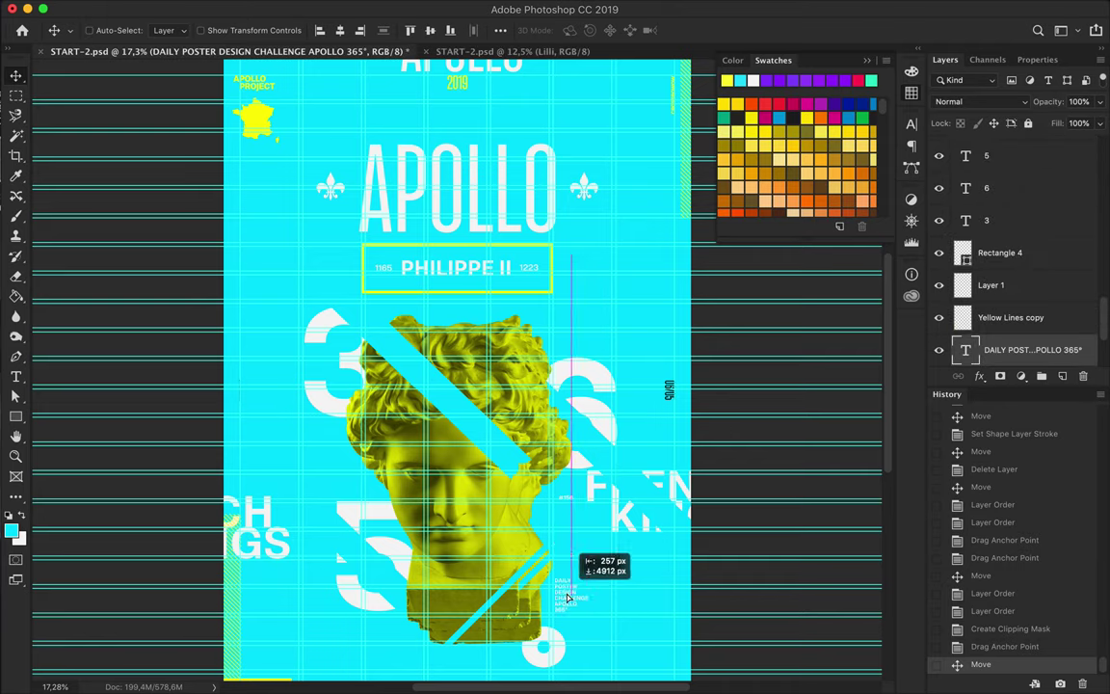
{"action": "left_click_drag", "start_coordinate": [576, 496], "coordinate": [569, 495]}
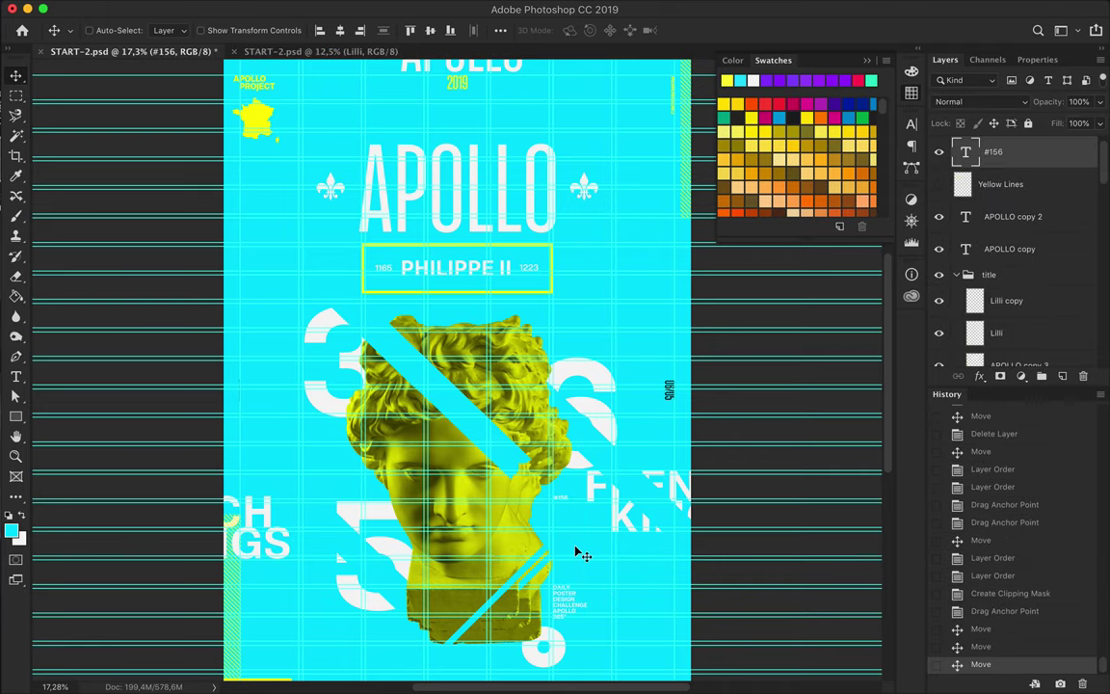
{"action": "key", "text": "ctrl+semicolon"}
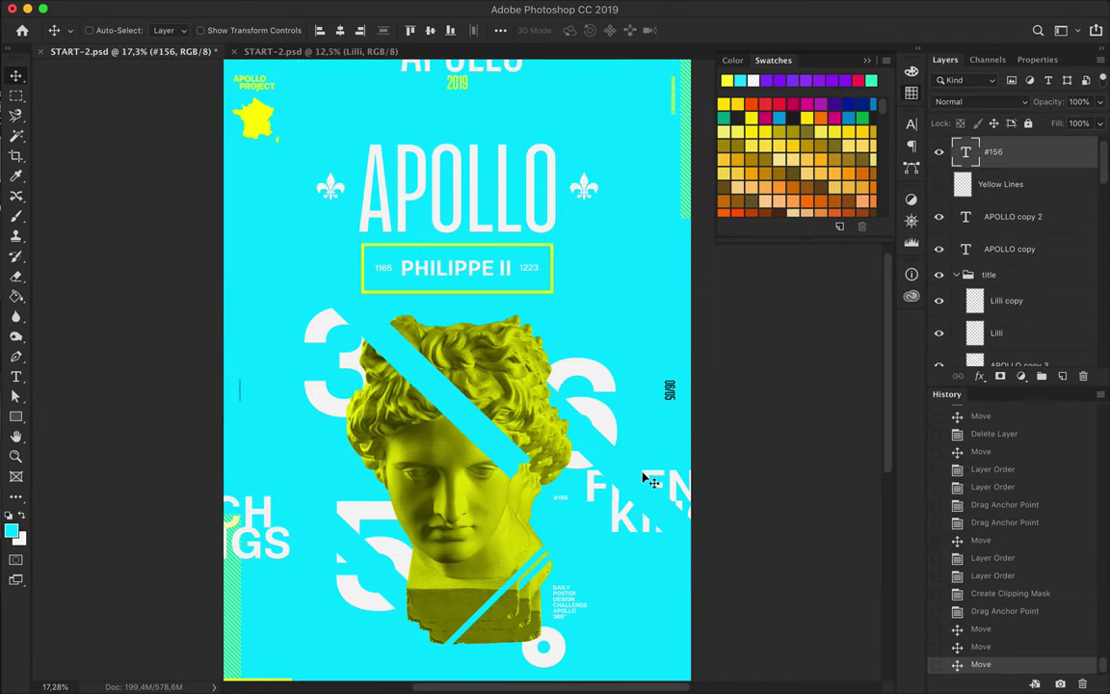
Reorder and clip Shape 1 copy, duplicate the stripe, and start a line at the box's top-left corner
{"action": "left_click", "coordinate": [648, 479], "text": "ctrl"}
{"action": "left_click_drag", "start_coordinate": [1002, 359], "coordinate": [1016, 292]}
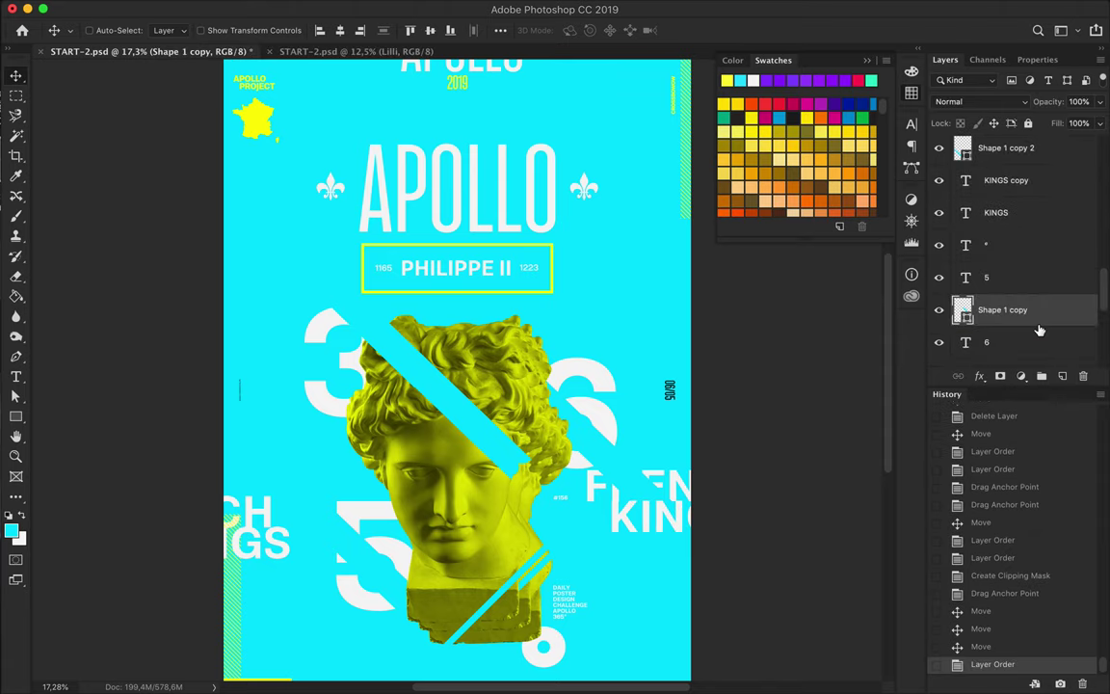
{"action": "left_click", "coordinate": [1040, 324], "text": "alt"}
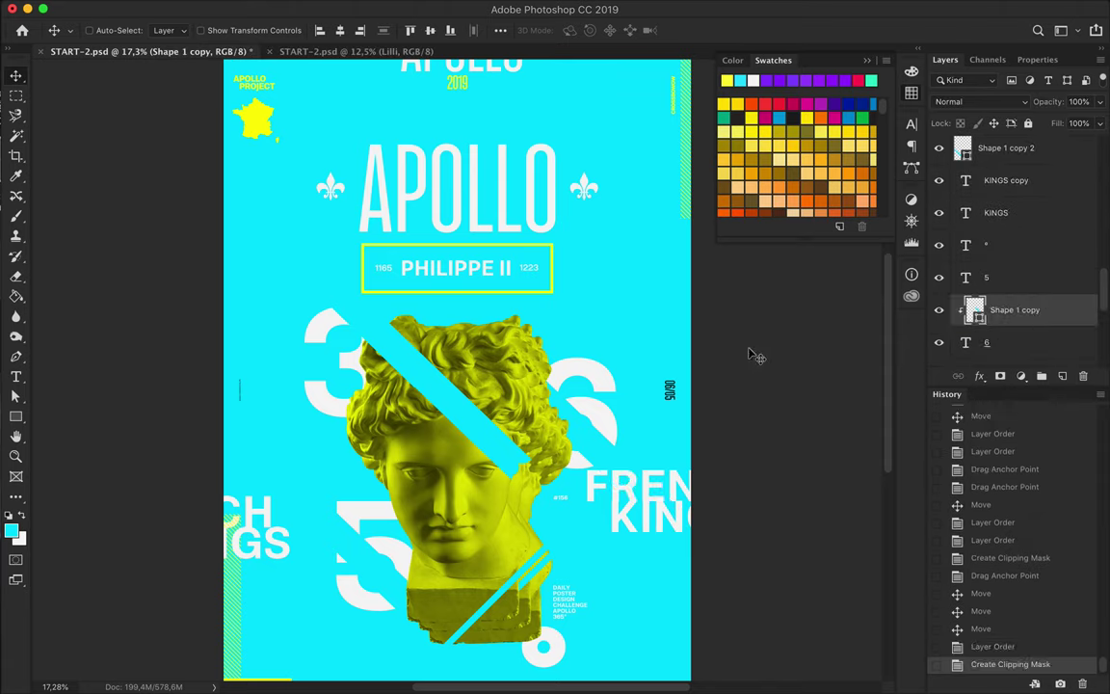
{"action": "key", "text": "ctrl+j"}
{"action": "key", "text": "a"}
{"action": "key", "text": "Return"}
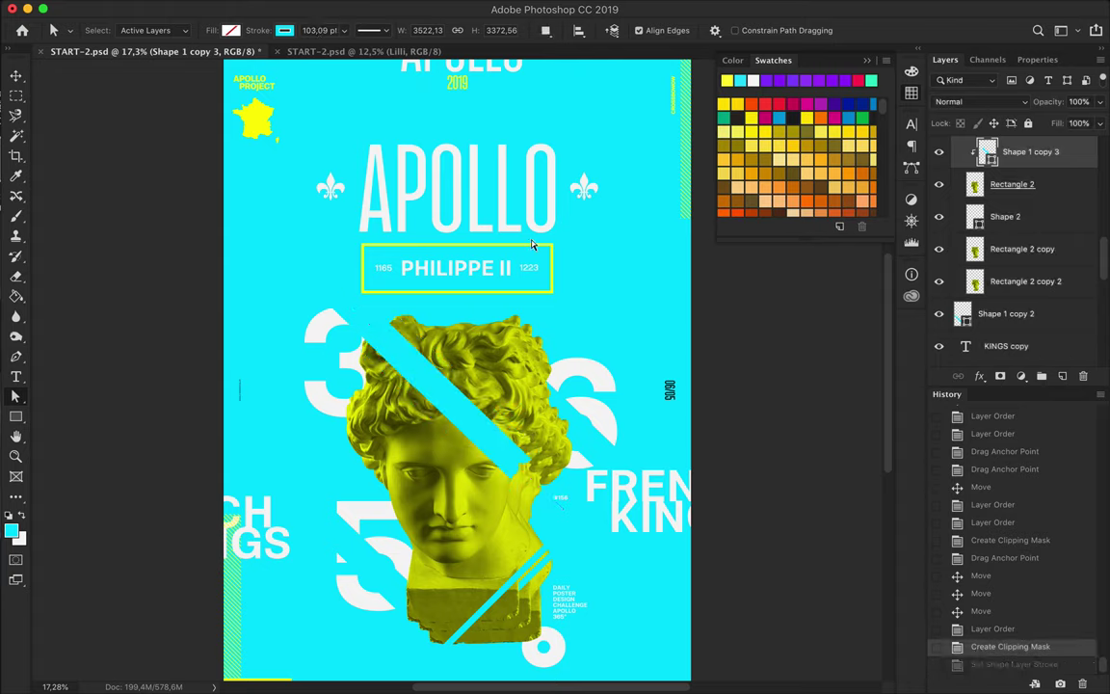
{"action": "key", "text": "p"}
{"action": "left_click", "coordinate": [363, 244]}
Finish the yellow line along the box's top edge and set its stroke width
{"action": "left_click", "coordinate": [552, 245]}
{"action": "key", "text": "a"}
{"action": "key", "text": "q"}
{"action": "left_click", "coordinate": [230, 30]}
{"action": "left_click", "coordinate": [324, 29]}
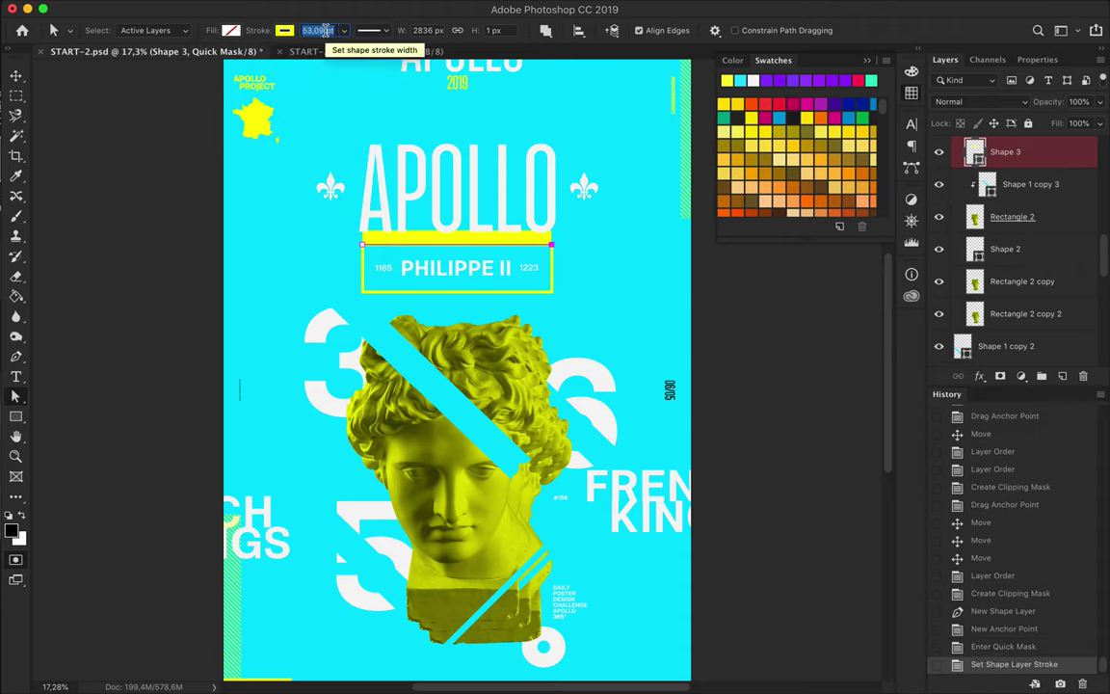
{"action": "key", "text": "Return"}
{"action": "key", "text": "v"}
{"action": "key", "text": "Delete"}
{"action": "key", "text": "Delete"}
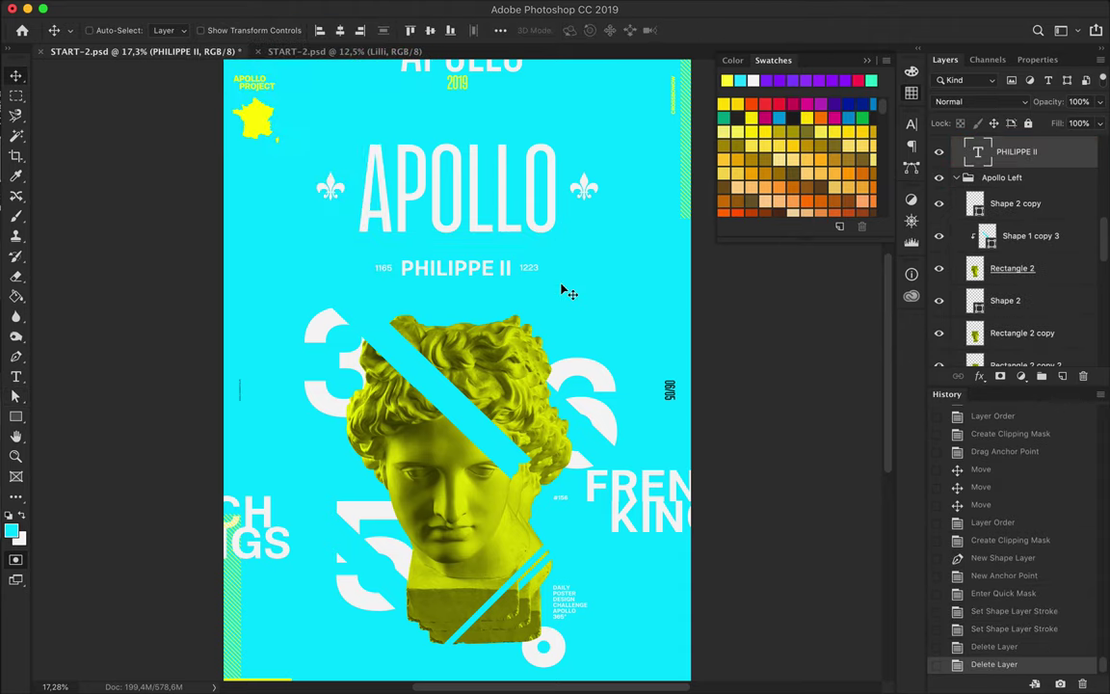
{"action": "key", "text": "ctrl+z"}
{"action": "key", "text": "ctrl+z"}
{"action": "left_click_drag", "start_coordinate": [543, 294], "coordinate": [617, 308]}
{"action": "key", "text": "ctrl+z"}
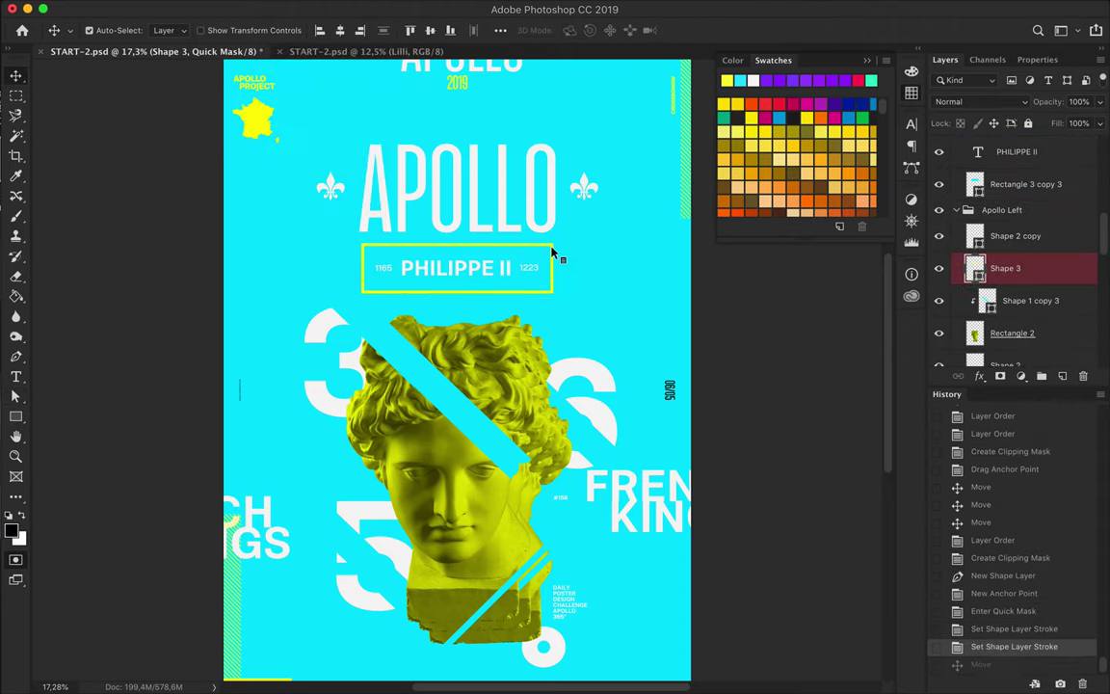
Delete the yellow box around PHILIPPE II and give the new line a 17 pt stroke
{"action": "left_click", "coordinate": [949, 183]}
{"action": "key", "text": "Delete"}
{"action": "left_click", "coordinate": [1006, 236]}
{"action": "key", "text": "a"}
{"action": "left_click_drag", "start_coordinate": [344, 30], "coordinate": [331, 69]}
{"action": "key", "text": "v"}
{"action": "left_click", "coordinate": [332, 68]}
Duplicate the yellow line below PHILIPPE II and above APOLLO
{"action": "key", "text": "Return"}
{"action": "left_click", "coordinate": [514, 256]}
{"action": "key", "text": "Return"}
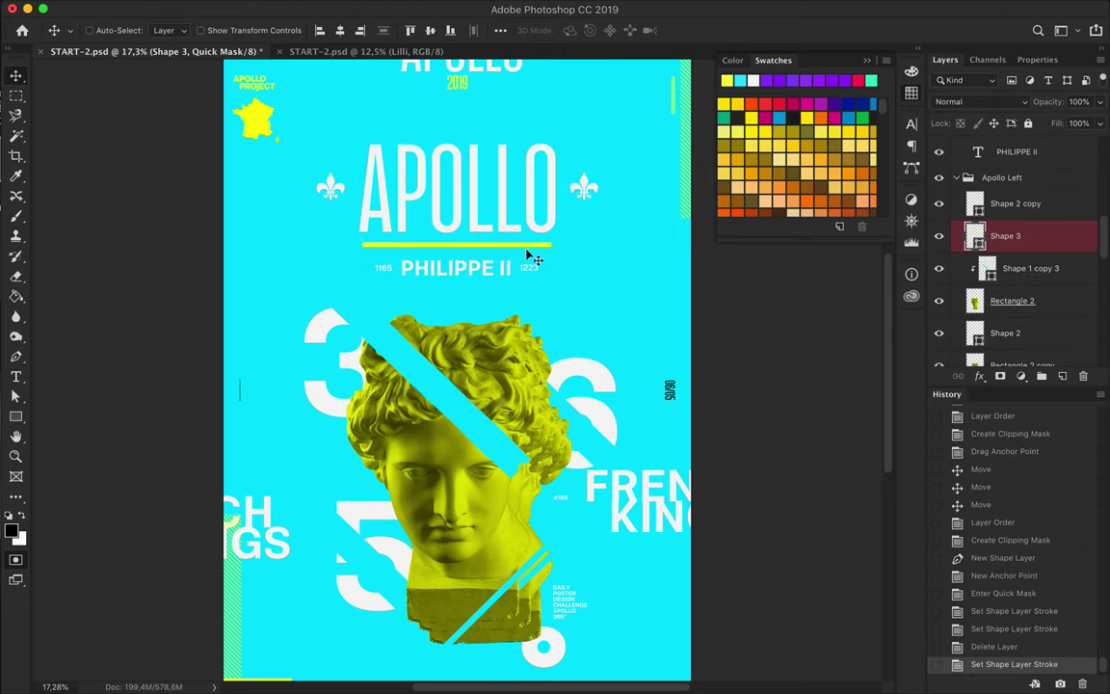
{"action": "mouse_move", "coordinate": [543, 277]}
{"action": "left_mouse_down"}
{"action": "mouse_move", "coordinate": [544, 325]}
{"action": "mouse_move", "coordinate": [549, 131]}
{"action": "mouse_move", "coordinate": [538, 143]}
{"action": "mouse_move", "coordinate": [529, 135]}
{"action": "left_mouse_up"}
{"action": "key", "text": "a"}
{"action": "key", "text": "v"}
Select and nudge the yellow France map, stepping back and forth through recent history
{"action": "left_click", "coordinate": [743, 255]}
{"action": "key", "text": "Return"}
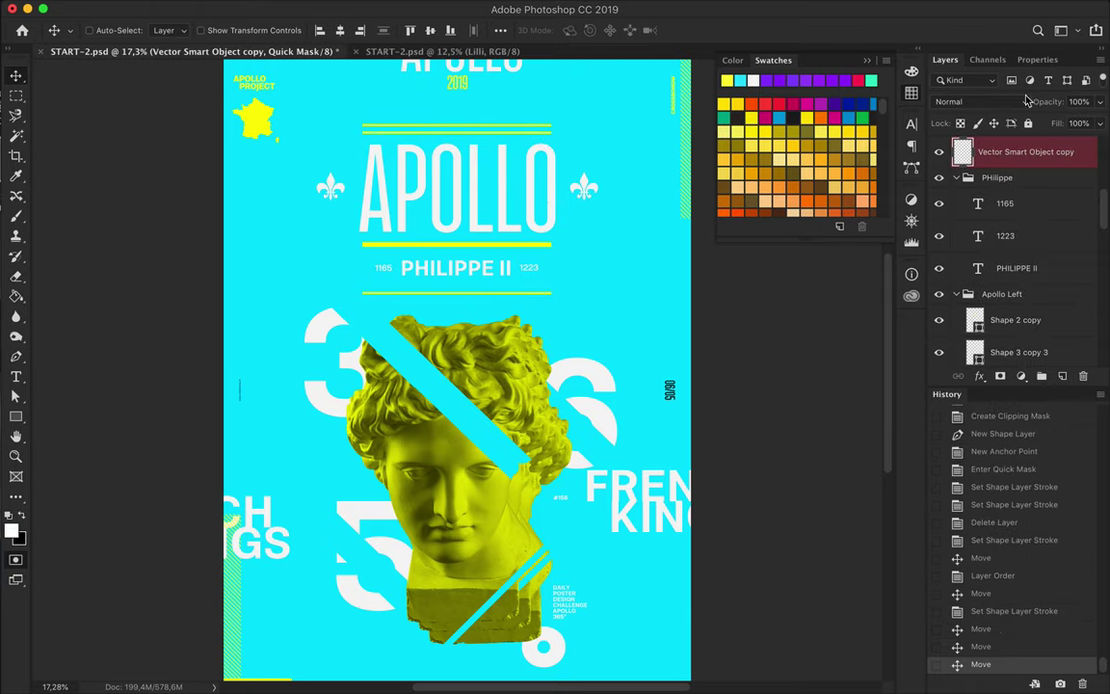
{"action": "left_click_drag", "start_coordinate": [256, 112], "coordinate": [257, 115]}
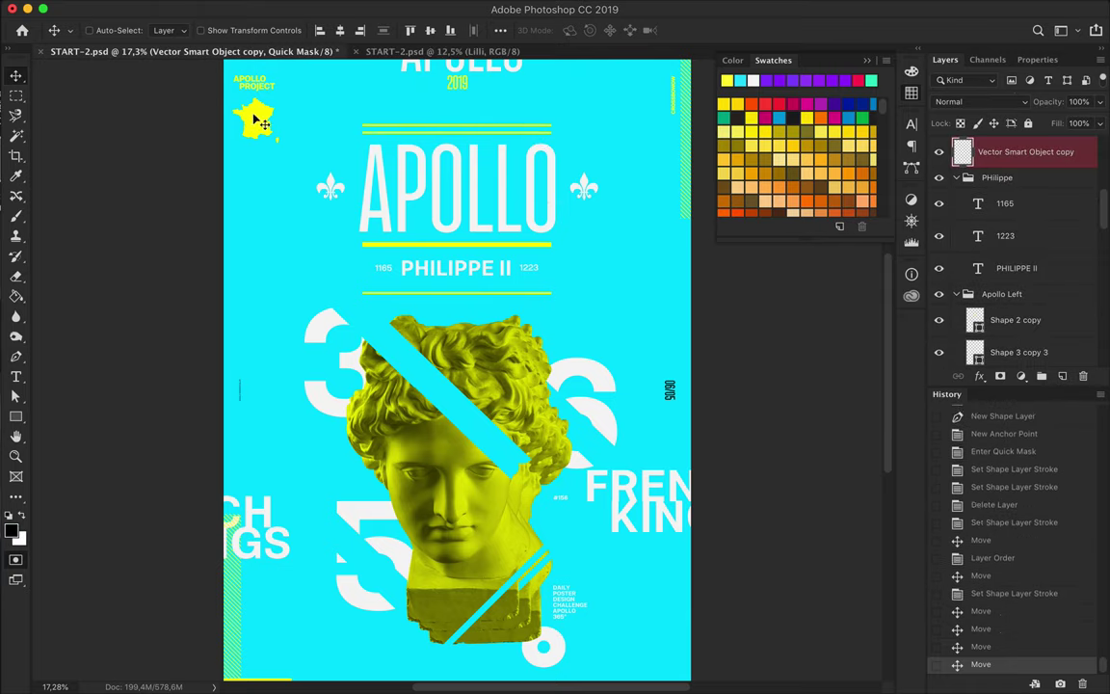
{"action": "left_click", "coordinate": [988, 60]}
{"action": "key", "text": "BackSpace"}
{"action": "key", "text": "BackSpace"}
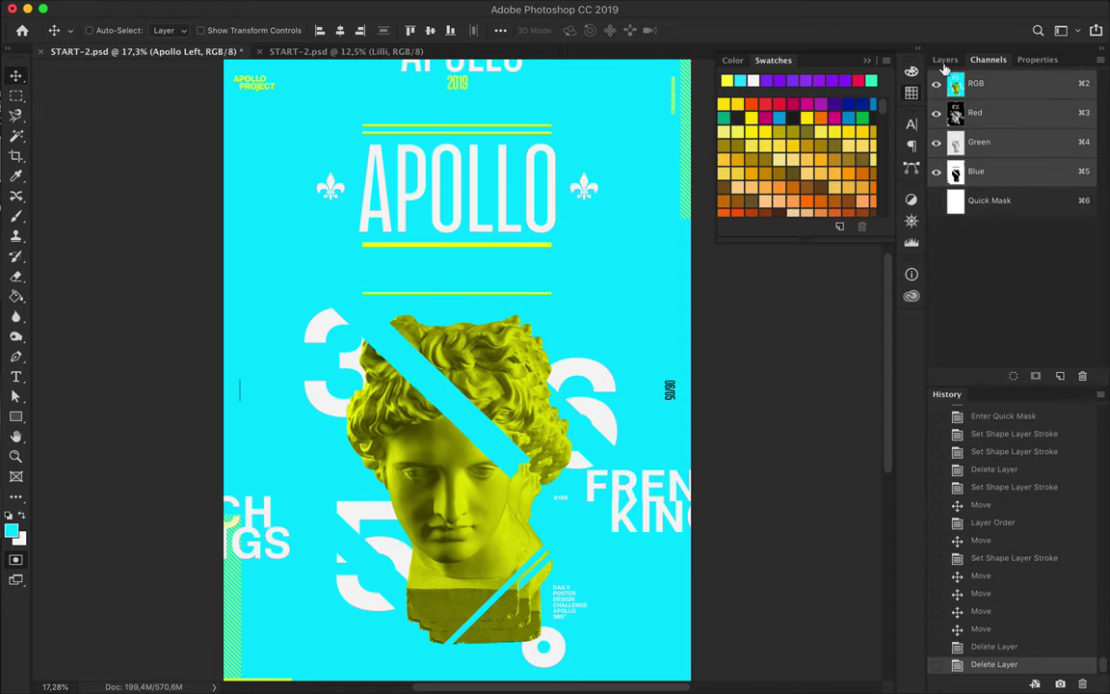
{"action": "key", "text": "ctrl+z"}
{"action": "key", "text": "ctrl+z"}
{"action": "key", "text": "ctrl+z"}
{"action": "key", "text": "ctrl+z"}
{"action": "key", "text": "ctrl+shift+z"}
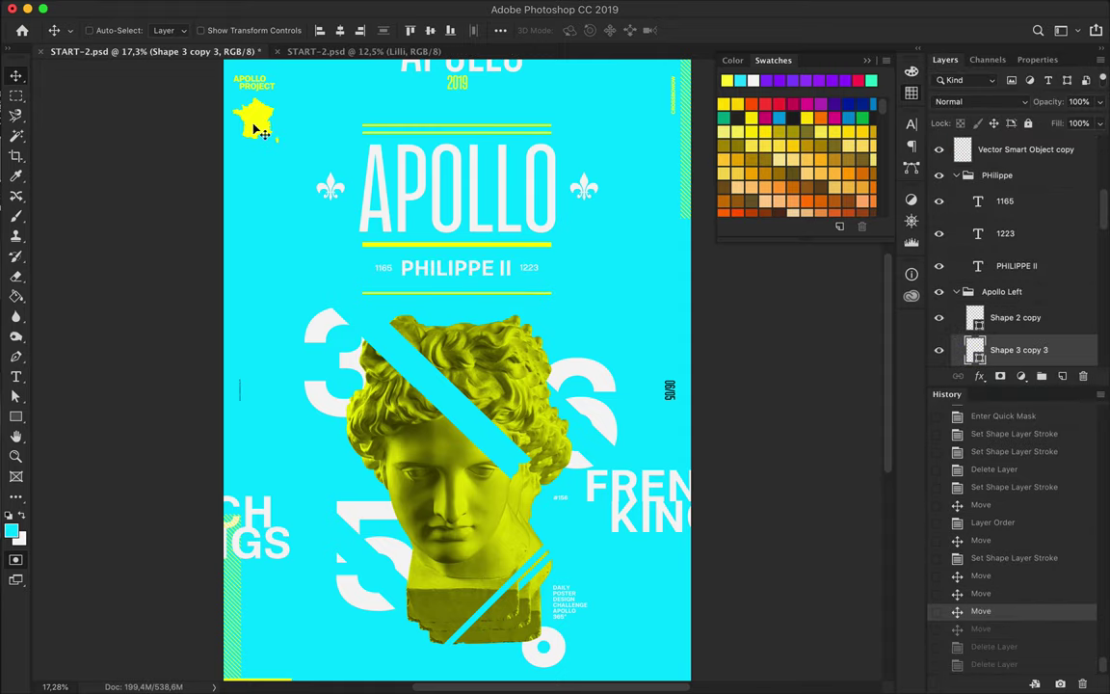
{"action": "double_click", "coordinate": [1022, 152]}
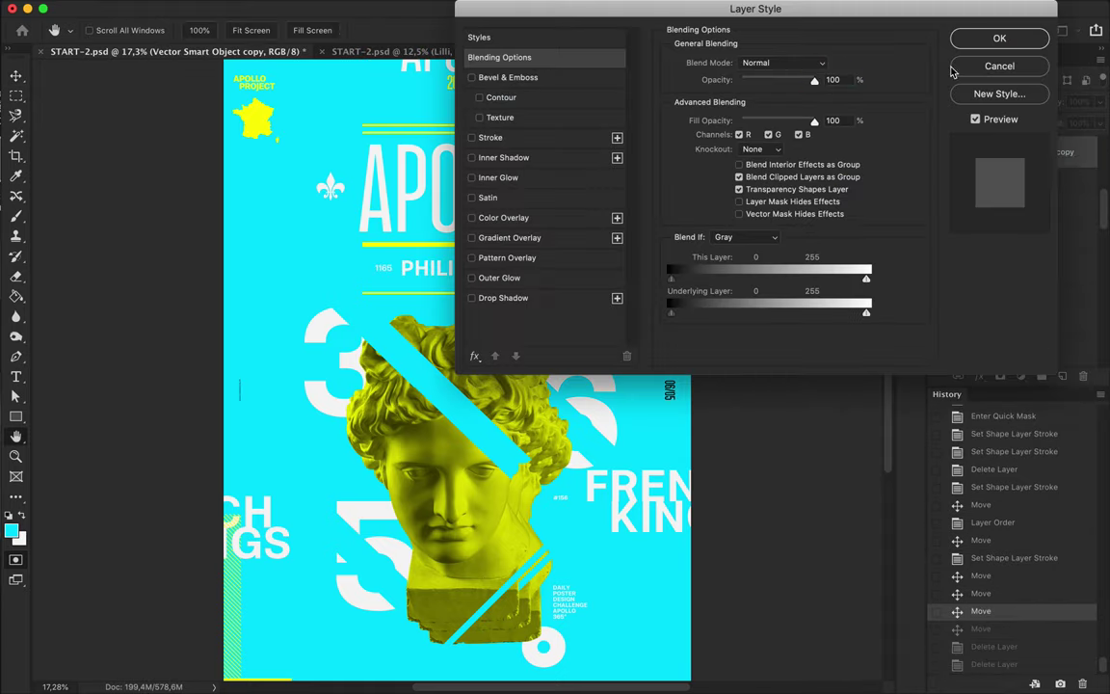
{"action": "key", "text": "Escape"}
Move the France map above the APOLLO title and scale it down to about 86%
{"action": "left_click_drag", "start_coordinate": [256, 116], "coordinate": [459, 106]}
{"action": "key", "text": "ctrl+t"}
{"action": "scroll", "coordinate": [456, 103], "scroll_direction": "up", "scroll_amount": 2}
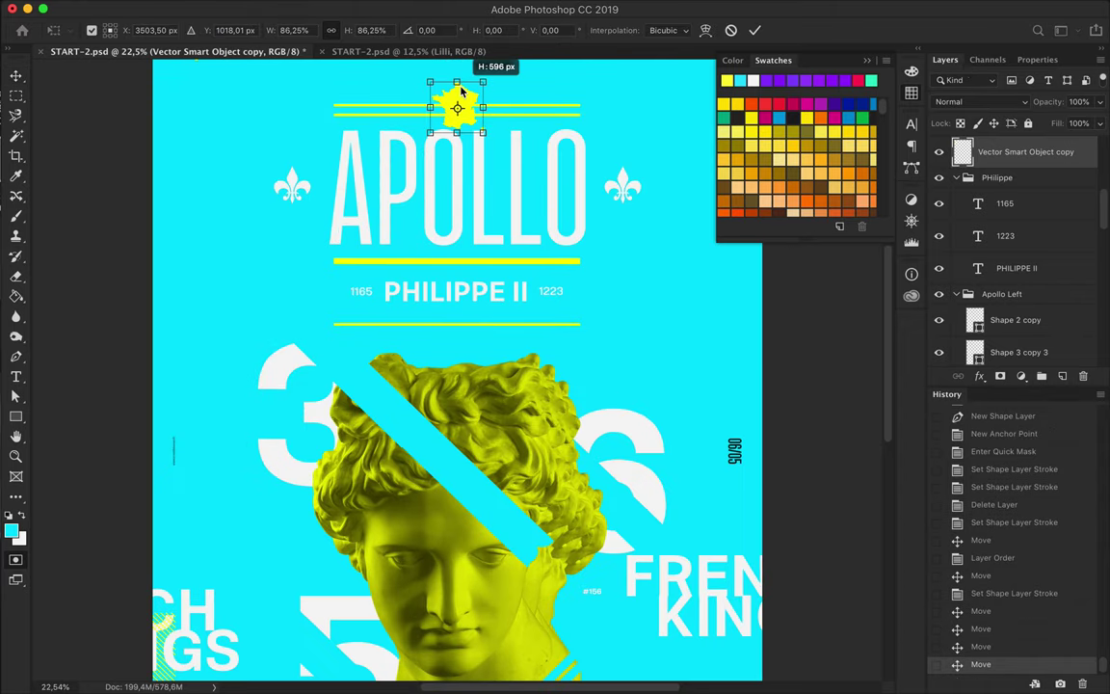
{"action": "key", "text": "Return"}
{"action": "scroll", "coordinate": [560, 135], "scroll_direction": "up", "scroll_amount": 2}
{"action": "key", "text": "ctrl+t"}
{"action": "key", "text": "Return"}
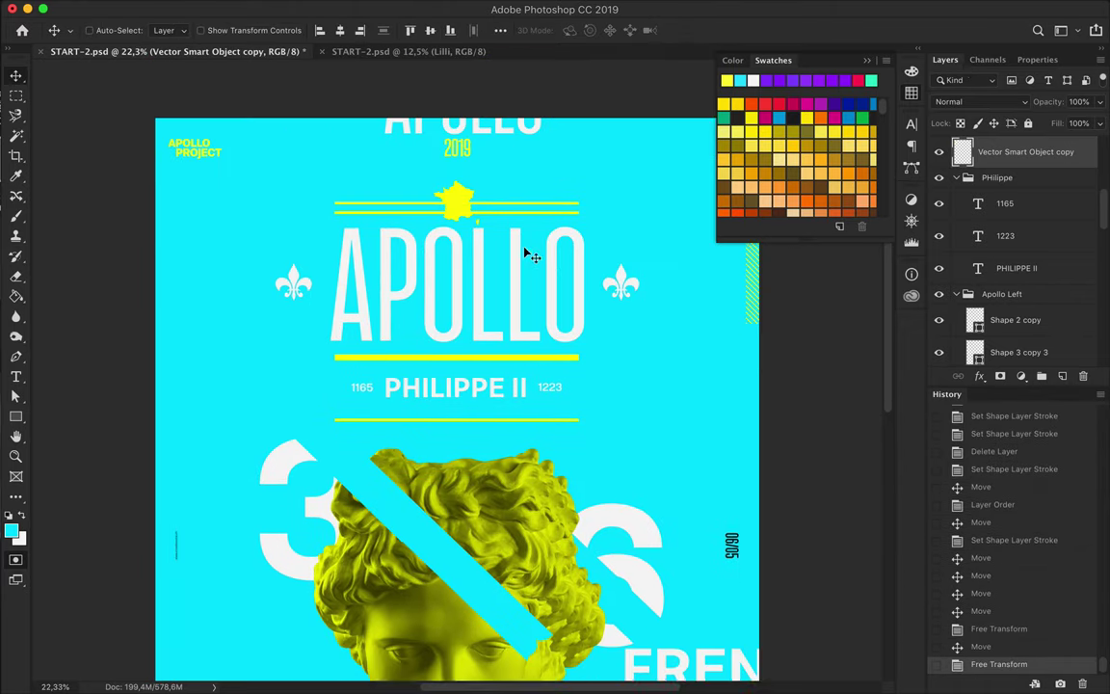
{"action": "scroll", "coordinate": [528, 254], "scroll_direction": "down", "scroll_amount": 5}
{"action": "right_click", "coordinate": [1076, 346]}
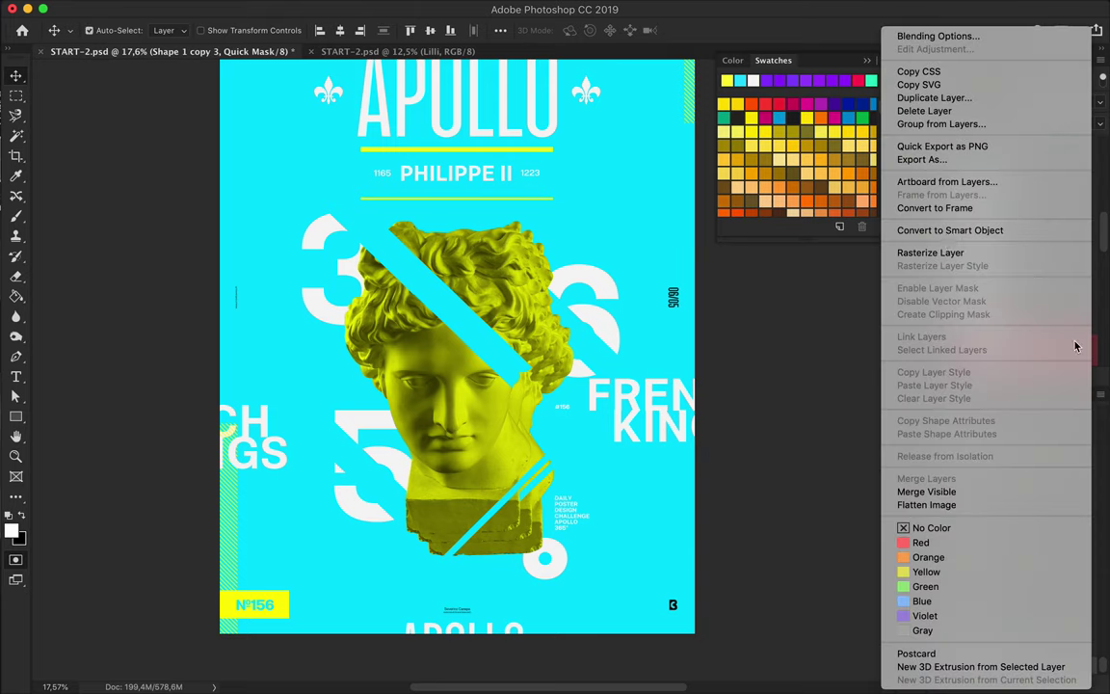
Close the layer options and delete the Quick Mask channel
{"action": "key", "text": "Escape"}
{"action": "double_click", "coordinate": [1077, 346]}
{"action": "key", "text": "Escape"}
{"action": "left_click", "coordinate": [987, 60]}
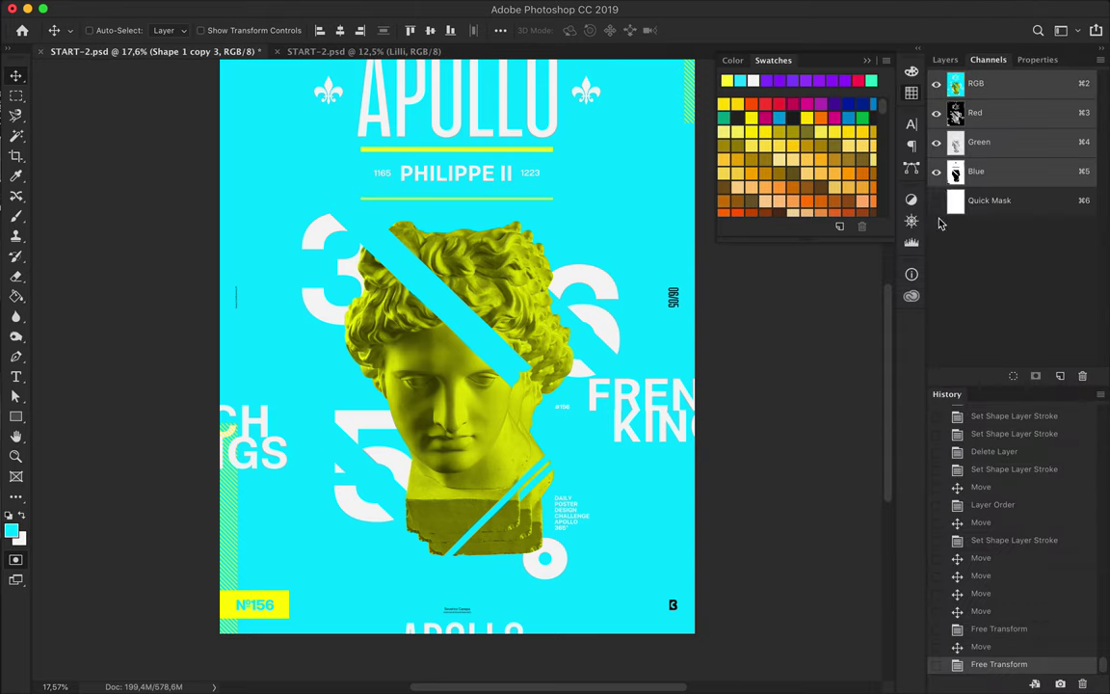
{"action": "left_click", "coordinate": [989, 199]}
{"action": "left_click", "coordinate": [1083, 376]}
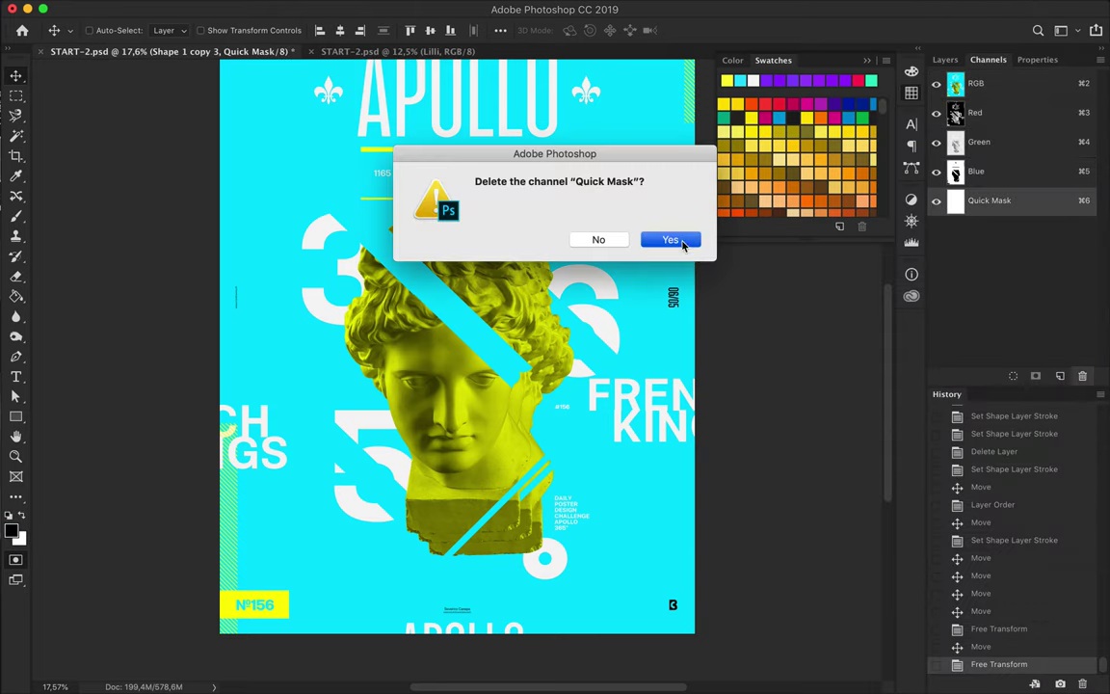
{"action": "left_click", "coordinate": [674, 240]}
Move a cyan stripe across the upper bust, reorder it, and clip it into the head
{"action": "left_click_drag", "start_coordinate": [462, 278], "coordinate": [451, 383]}
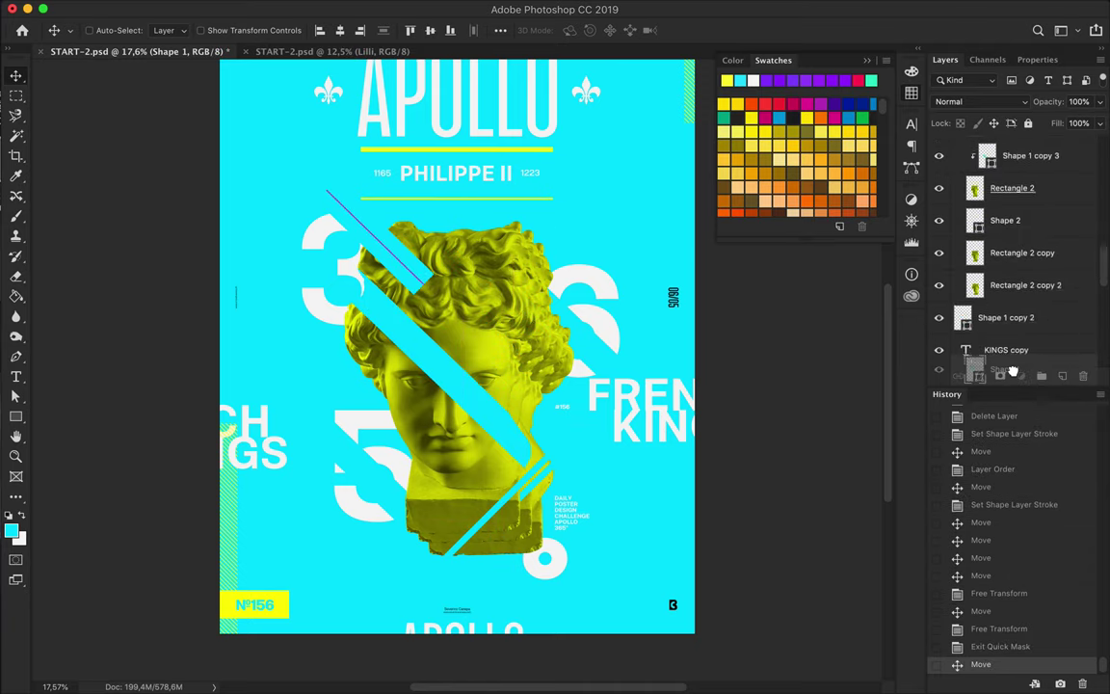
{"action": "left_click_drag", "start_coordinate": [1030, 349], "coordinate": [997, 302]}
{"action": "key", "text": "ctrl+alt+g"}
{"action": "mouse_move", "coordinate": [467, 400]}
{"action": "left_mouse_down"}
{"action": "mouse_move", "coordinate": [465, 469]}
{"action": "mouse_move", "coordinate": [525, 325]}
{"action": "mouse_move", "coordinate": [443, 303]}
{"action": "left_mouse_up"}
{"action": "key", "text": "ctrl+t"}
{"action": "key", "text": "Return"}
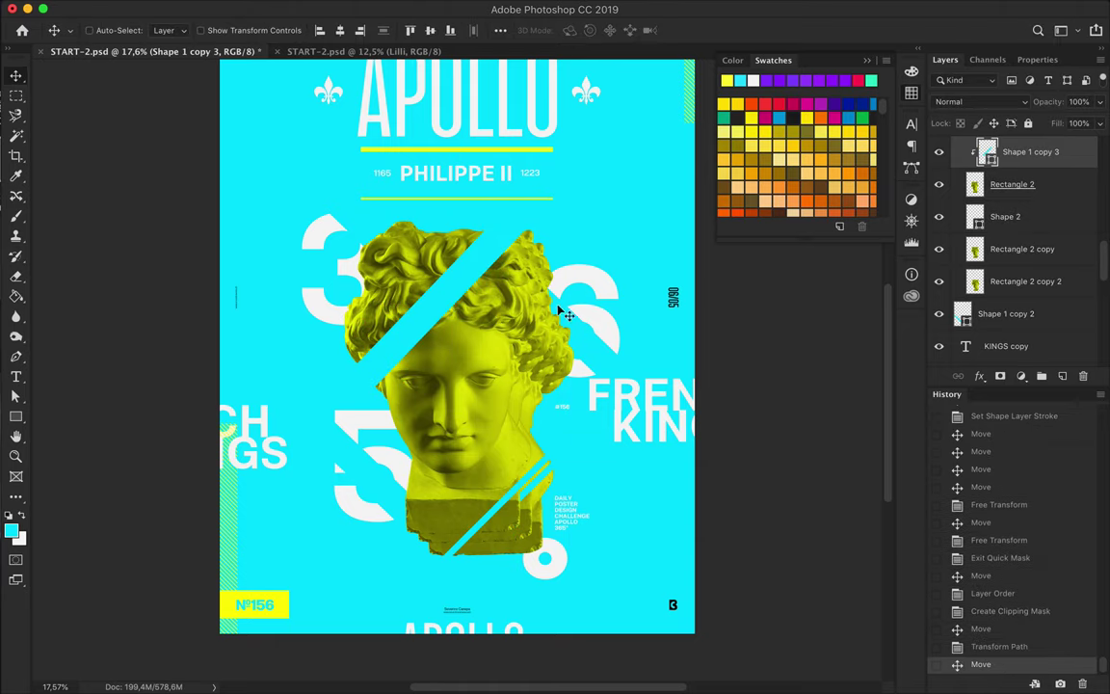
Nudge Shape 1 copy down and shift Shape 1 copy 2 by 24 px
{"action": "left_click", "coordinate": [578, 325]}
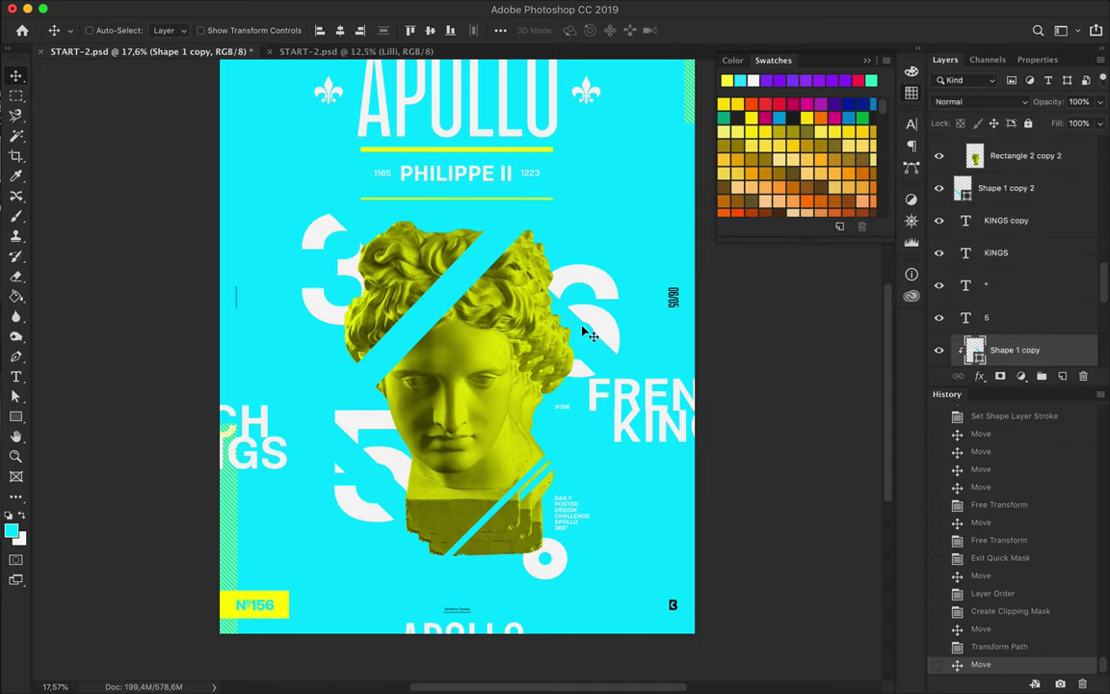
{"action": "key", "text": "Down"}
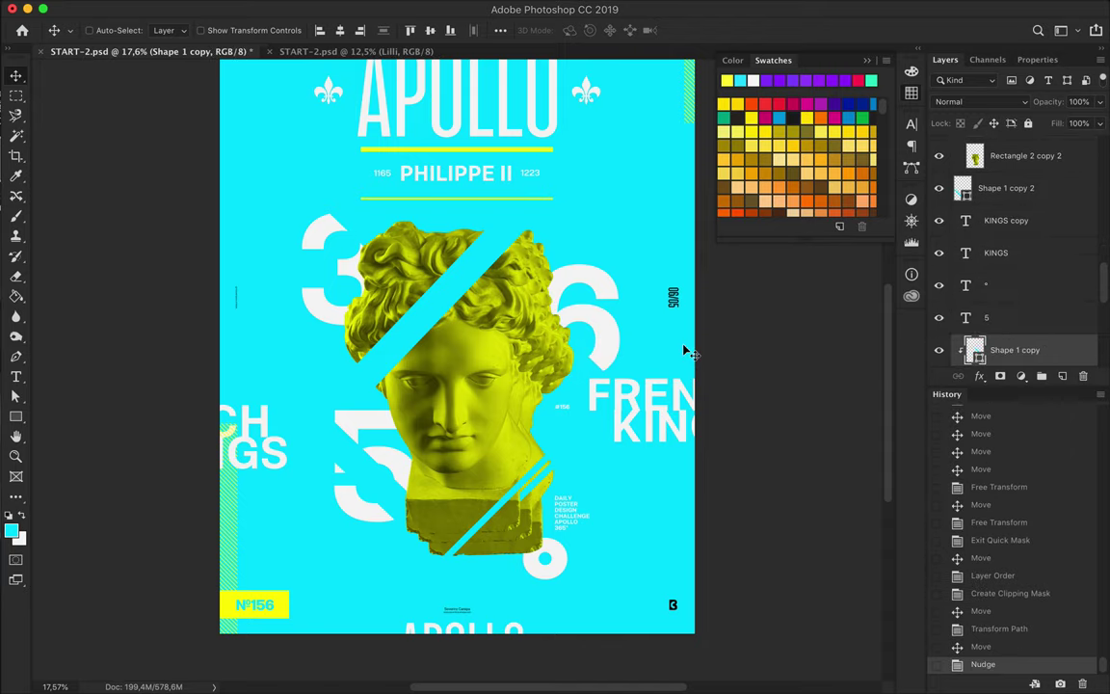
{"action": "left_click_drag", "start_coordinate": [394, 491], "coordinate": [405, 487]}
{"action": "scroll", "coordinate": [454, 326], "scroll_direction": "up", "scroll_amount": 3}
{"action": "scroll", "coordinate": [508, 309], "scroll_direction": "down", "scroll_amount": 2, "text": "alt"}
{"action": "left_click", "coordinate": [482, 270]}
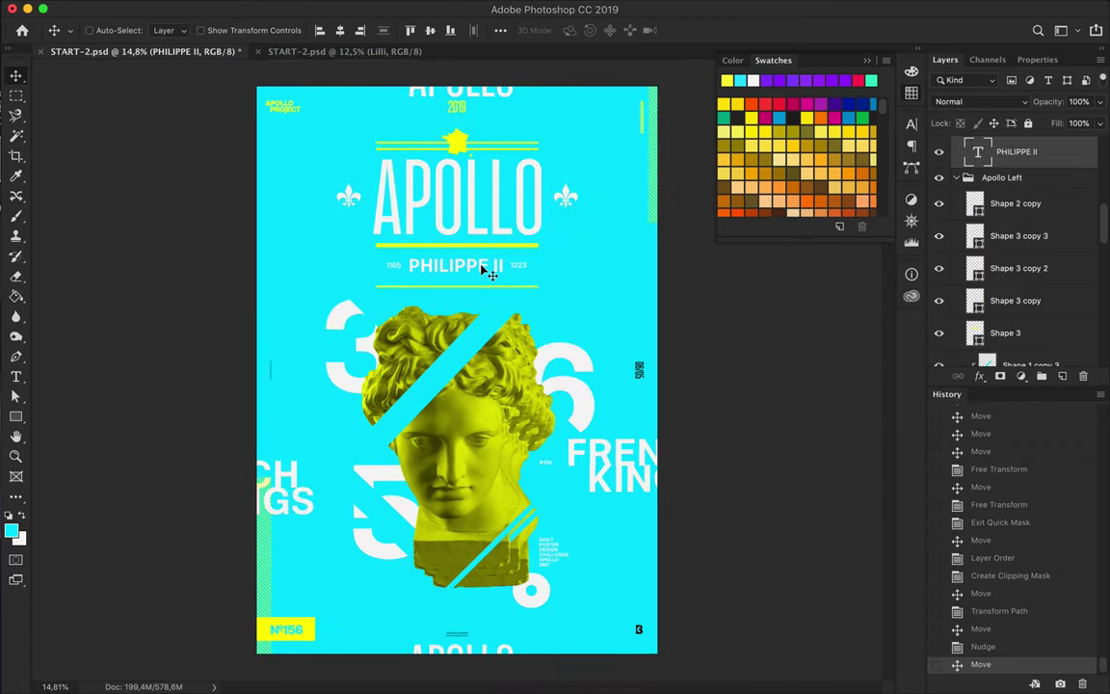
Centre the PHILIPPE II subtitle horizontally on the poster
{"action": "key", "text": "t"}
{"action": "left_click", "coordinate": [435, 29]}
{"action": "key", "text": "ctrl+plus"}
{"action": "key", "text": "Return"}
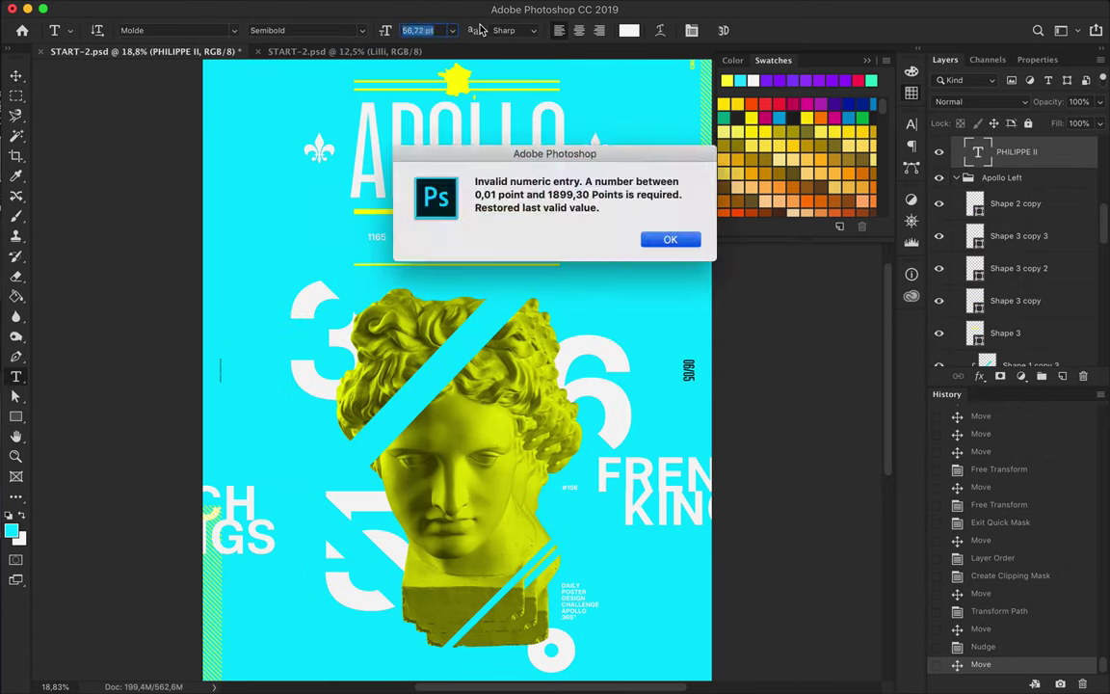
{"action": "key", "text": "Return"}
{"action": "key", "text": "v"}
{"action": "left_click", "coordinate": [339, 30]}
Resize the 1165 and 1223 dates to 21 pt and place them beside PHILIPPE II
{"action": "scroll", "coordinate": [309, 231], "scroll_direction": "up", "scroll_amount": 3}
{"action": "left_click", "coordinate": [280, 225]}
{"action": "left_click", "coordinate": [625, 223], "text": "shift"}
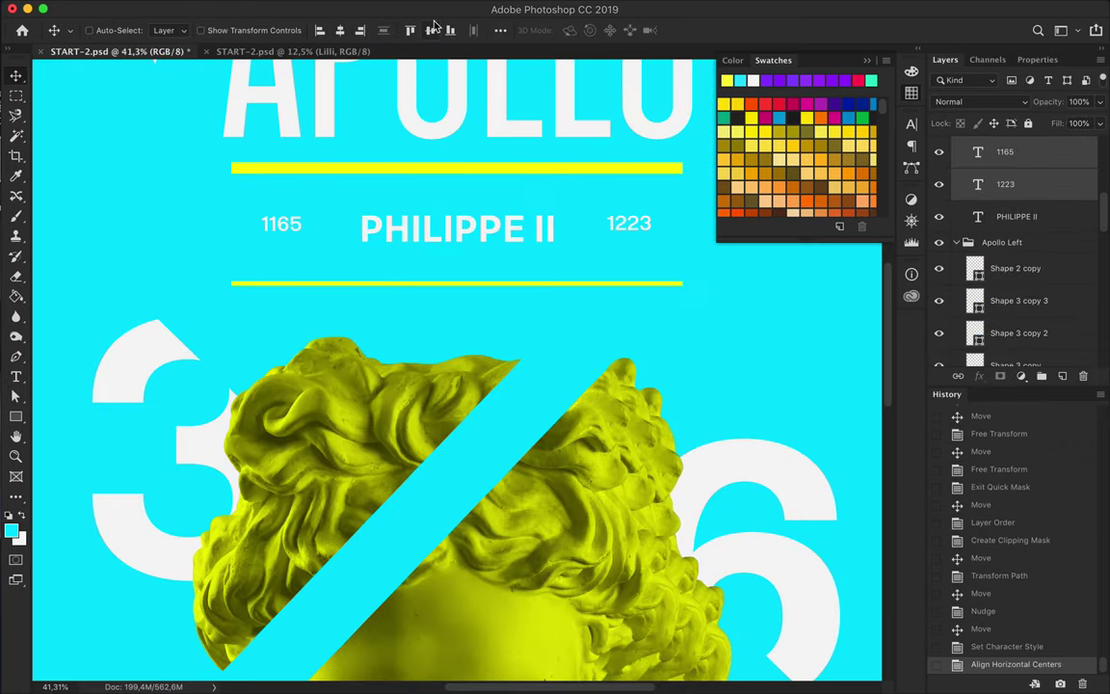
{"action": "type", "text": "t21"}
{"action": "key", "text": "Return"}
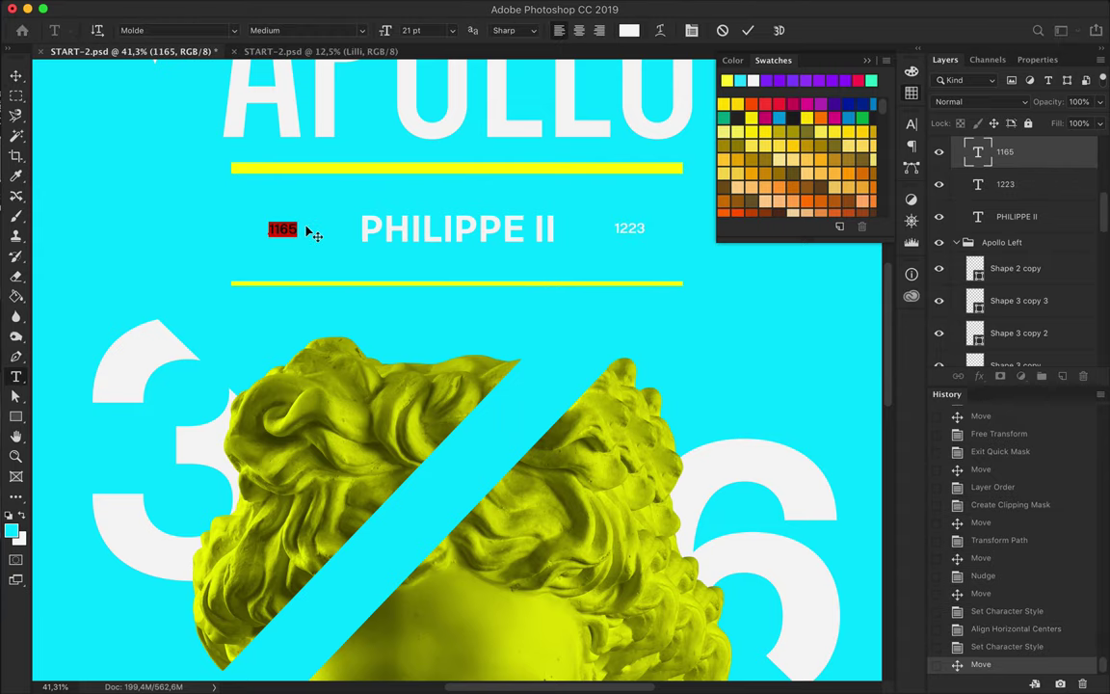
{"action": "left_click_drag", "start_coordinate": [279, 231], "coordinate": [337, 231]}
{"action": "left_click_drag", "start_coordinate": [613, 228], "coordinate": [582, 235]}
{"action": "left_click_drag", "start_coordinate": [337, 231], "coordinate": [322, 227]}
Adjust the title area, shifting a yellow line piece slightly upward
{"action": "scroll", "coordinate": [453, 162], "scroll_direction": "down", "scroll_amount": 1}
{"action": "scroll", "coordinate": [453, 162], "scroll_direction": "down", "scroll_amount": 1}
{"action": "left_click_drag", "start_coordinate": [492, 248], "coordinate": [578, 202]}
{"action": "left_click_drag", "start_coordinate": [543, 299], "coordinate": [555, 315]}
{"action": "scroll", "coordinate": [569, 251], "scroll_direction": "up", "scroll_amount": 5}
{"action": "left_click_drag", "start_coordinate": [576, 192], "coordinate": [573, 181]}
{"action": "scroll", "coordinate": [582, 182], "scroll_direction": "down", "scroll_amount": 2}
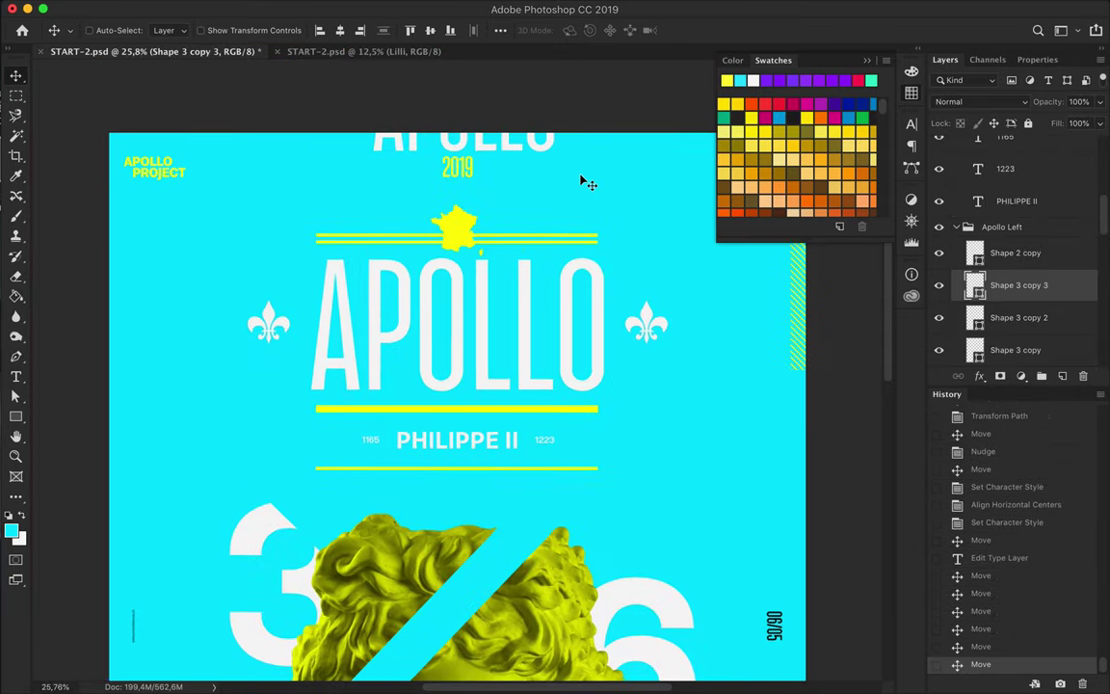
Free Transform the big APOLLO title slightly narrower from both sides
{"action": "left_click", "coordinate": [578, 291]}
{"action": "key", "text": "ctrl+t"}
{"action": "left_click_drag", "start_coordinate": [310, 324], "coordinate": [314, 324]}
{"action": "left_click_drag", "start_coordinate": [606, 323], "coordinate": [600, 324]}
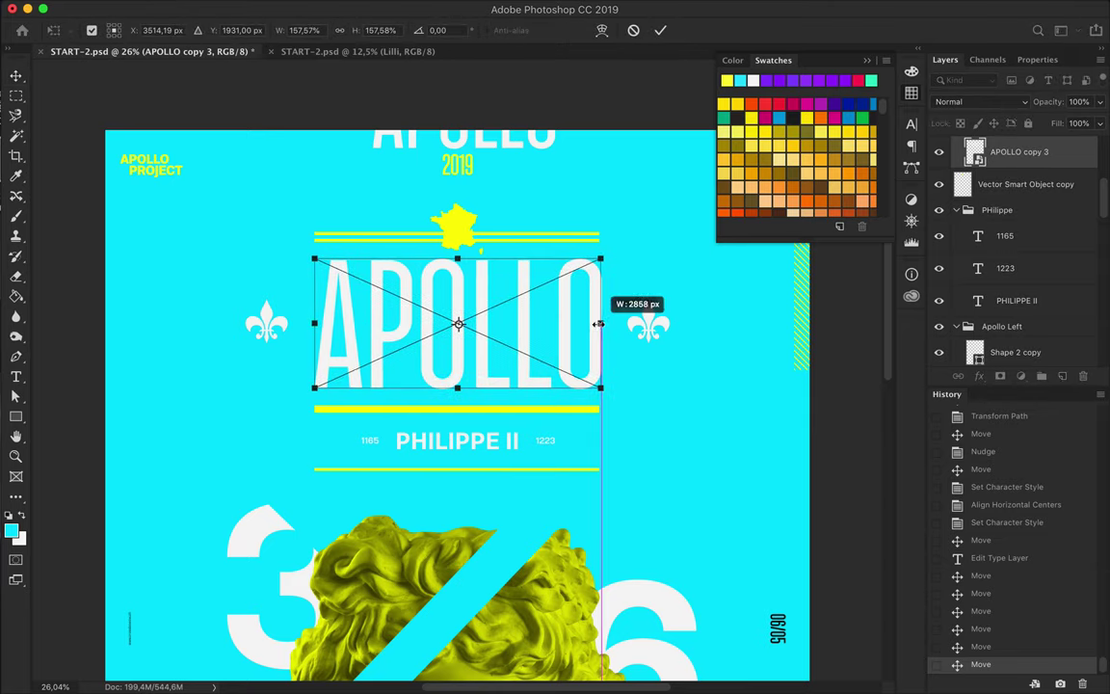
{"action": "key", "text": "Return"}
Nudge PHILIPPE II and the lower yellow line up together
{"action": "scroll", "coordinate": [545, 416], "scroll_direction": "down", "scroll_amount": 2}
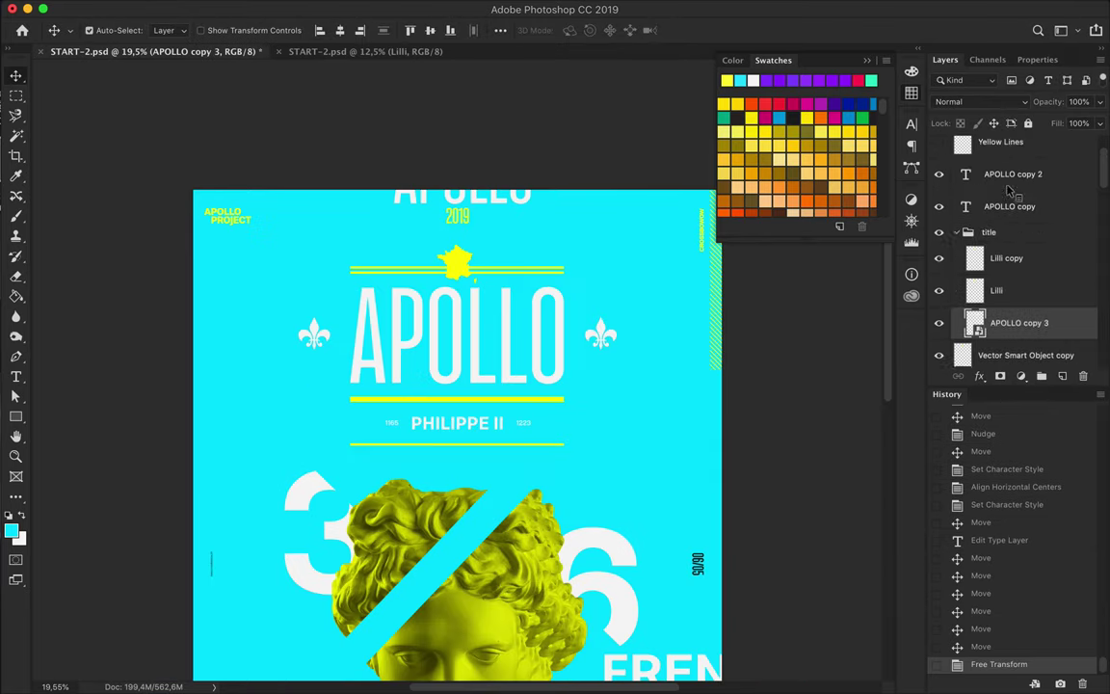
{"action": "left_click", "coordinate": [469, 431], "text": "ctrl"}
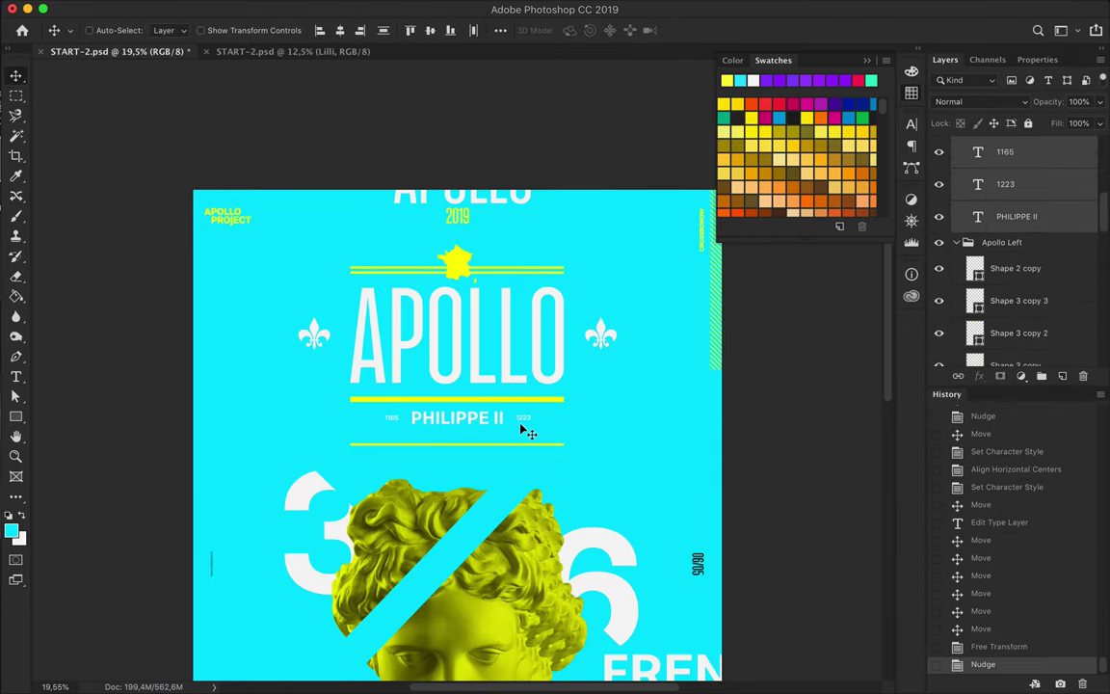
{"action": "left_click", "coordinate": [512, 445], "text": "ctrl+shift"}
{"action": "key", "text": "shift+Up"}
{"action": "key", "text": "shift+Up"}
{"action": "scroll", "coordinate": [513, 450], "scroll_direction": "down", "scroll_amount": 2}
{"action": "left_click", "coordinate": [470, 377], "text": "ctrl"}
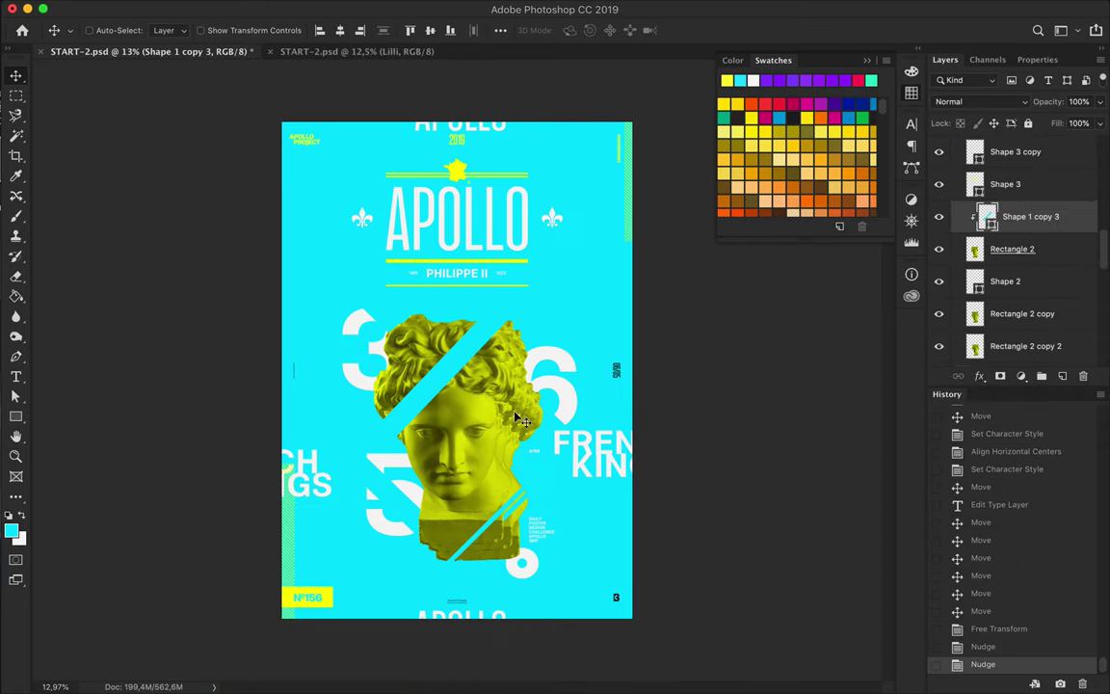
Delete the diagonal stripe over the head and move the striped yellow lines to the left edge
{"action": "key", "text": "Delete"}
{"action": "left_click_drag", "start_coordinate": [1002, 318], "coordinate": [1012, 235]}
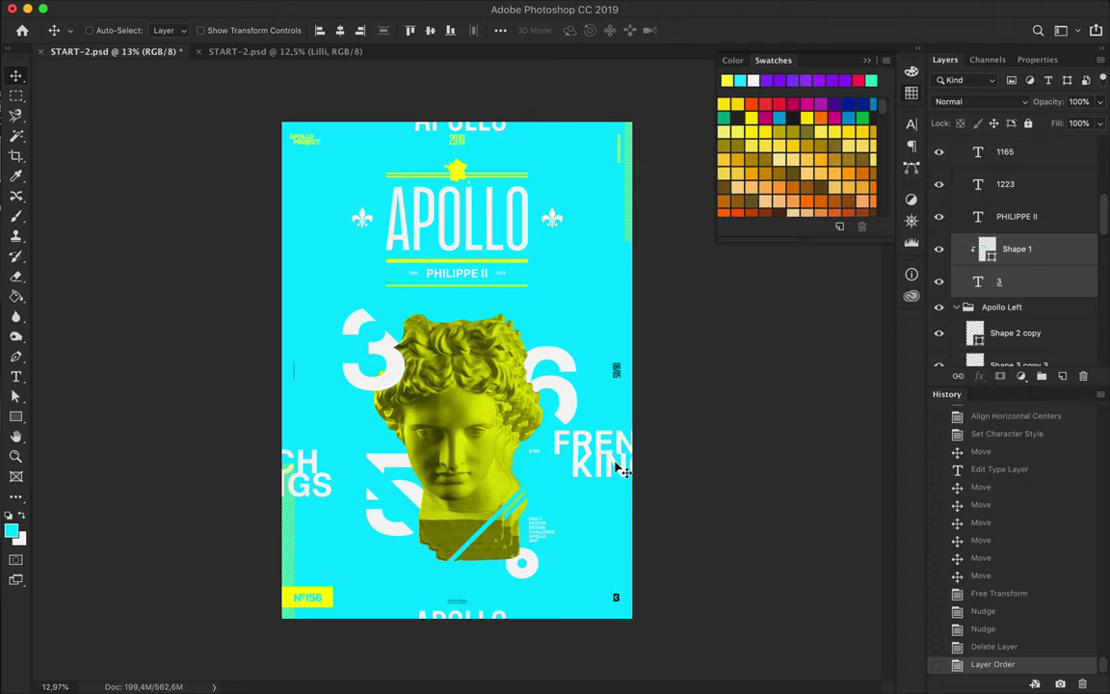
{"action": "left_click", "coordinate": [557, 430], "text": "ctrl"}
{"action": "left_click", "coordinate": [292, 535], "text": "ctrl"}
{"action": "mouse_move", "coordinate": [292, 536]}
{"action": "left_mouse_down"}
{"action": "mouse_move", "coordinate": [353, 536]}
{"action": "mouse_move", "coordinate": [332, 179]}
{"action": "left_mouse_up"}
{"action": "key", "text": "ctrl+z"}
{"action": "left_click", "coordinate": [294, 537], "text": "ctrl"}
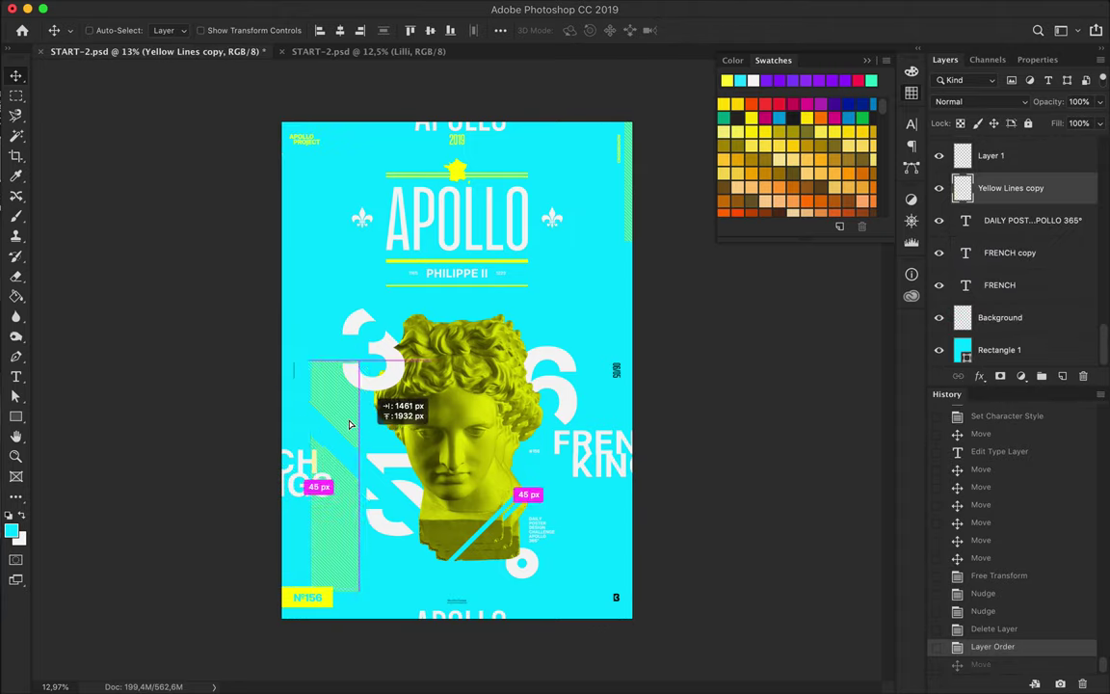
{"action": "left_click_drag", "start_coordinate": [333, 179], "coordinate": [282, 209]}
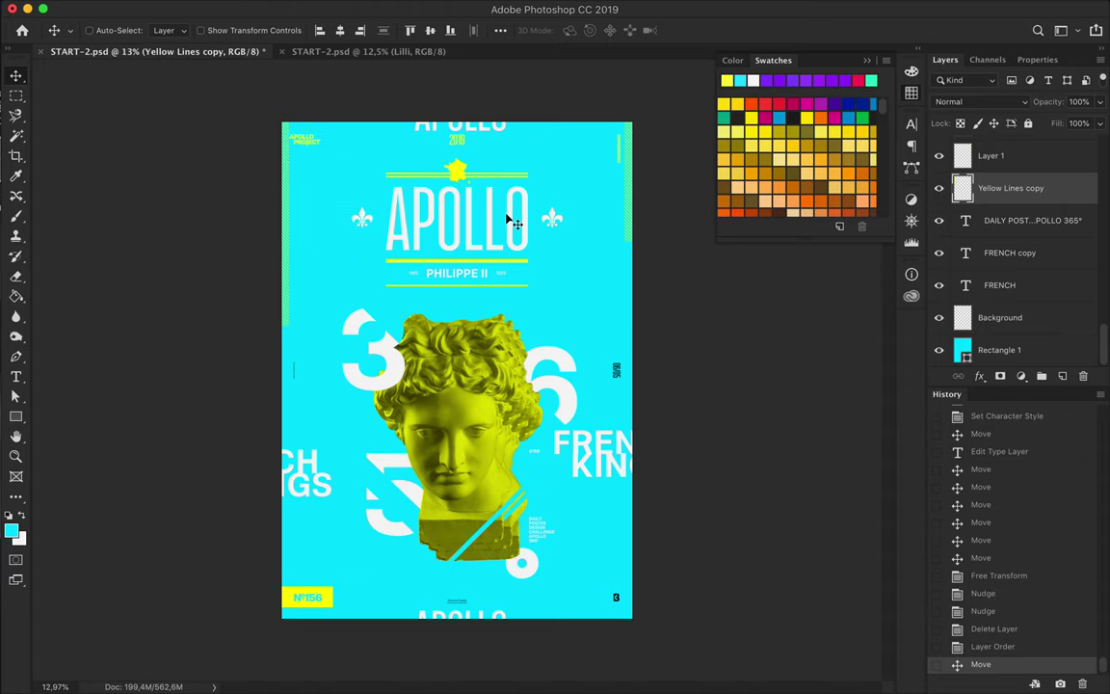
Try nudging the top APOLLO text up, then revert it through History
{"action": "left_click", "coordinate": [485, 132], "text": "ctrl"}
{"action": "key", "text": "shift+Up"}
{"action": "key", "text": "shift+Up"}
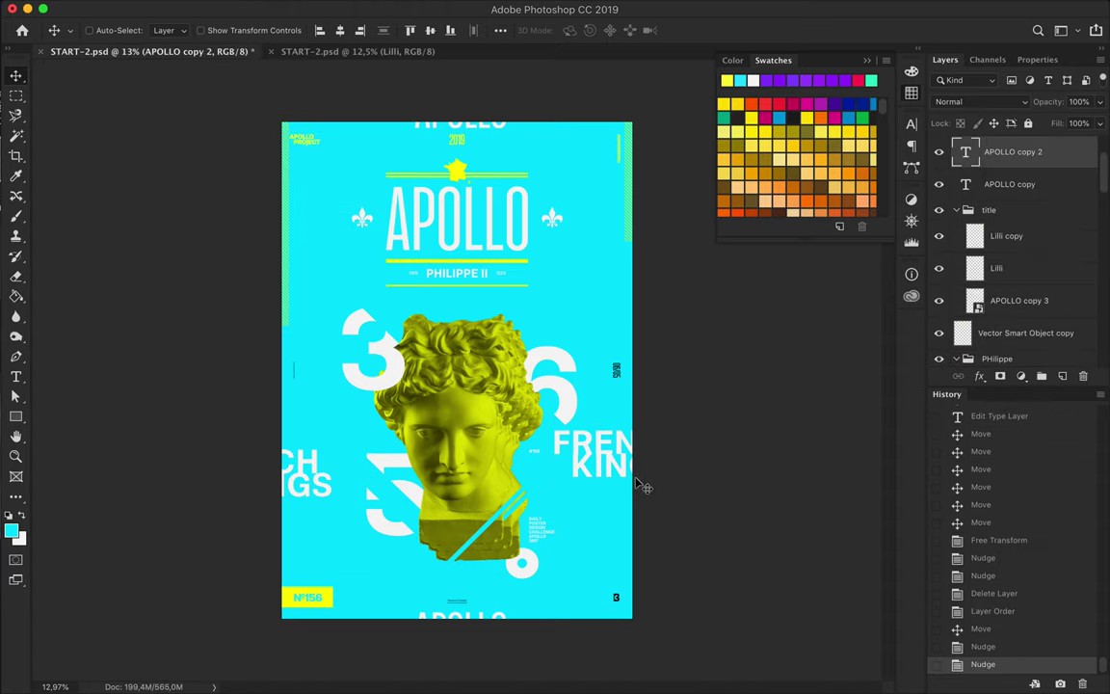
{"action": "left_click", "coordinate": [988, 210]}
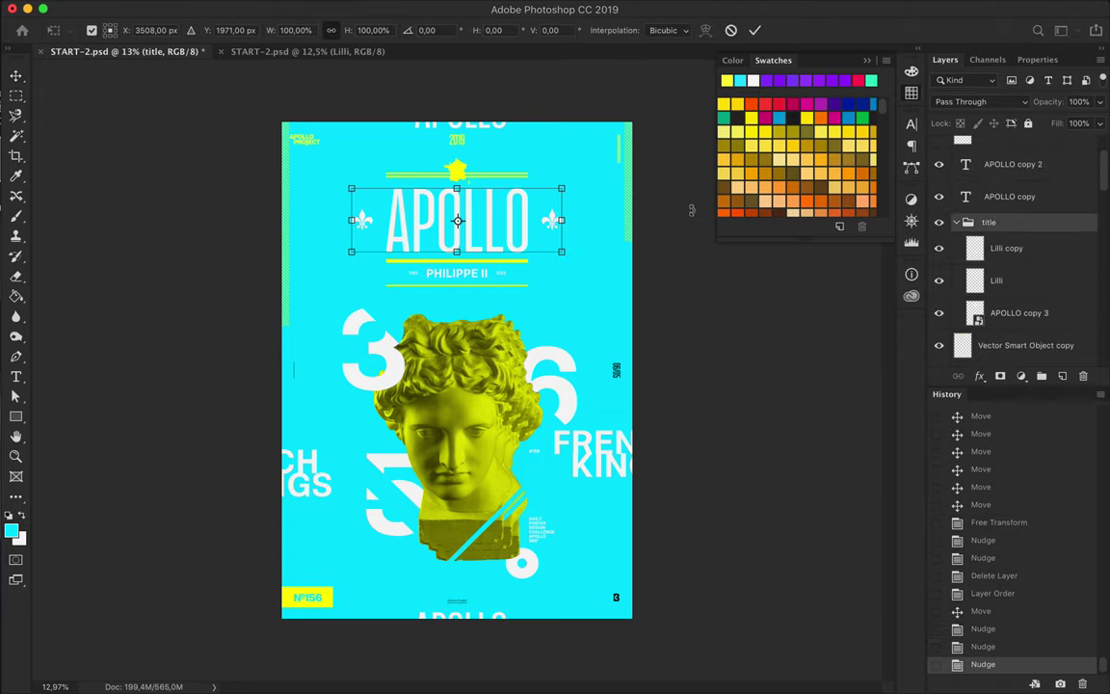
{"action": "left_click", "coordinate": [1001, 630]}
{"action": "left_click", "coordinate": [981, 611]}
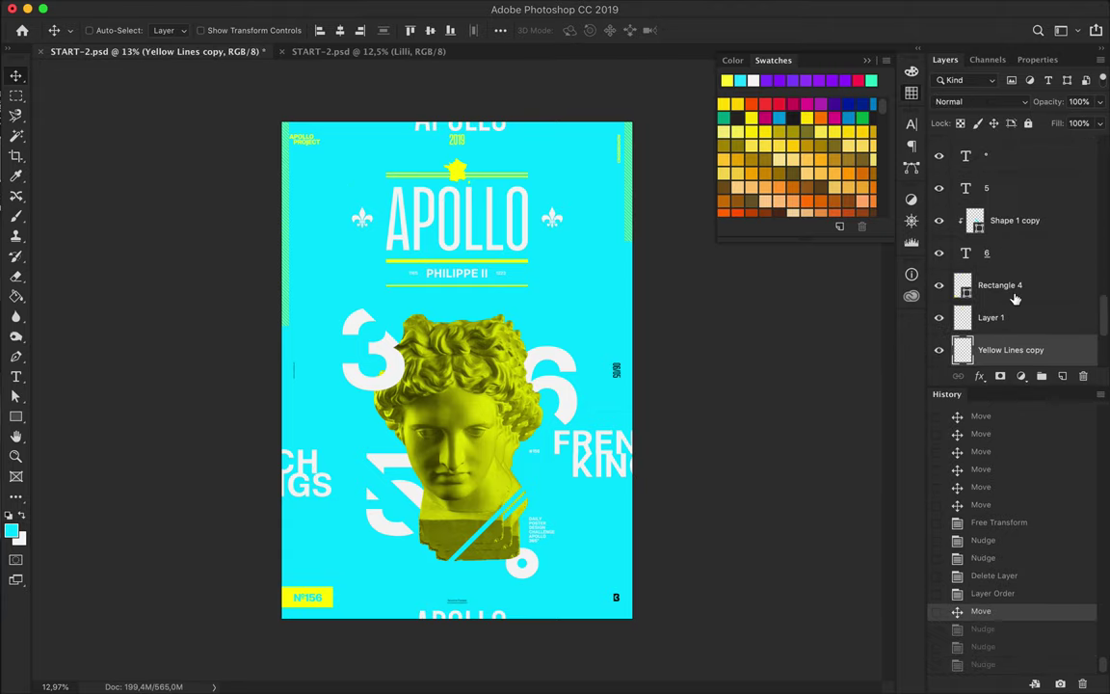
Move Rectangle 1 and Shape 3 into the title group and shift the group slightly
{"action": "left_click", "coordinate": [508, 178], "text": "super"}
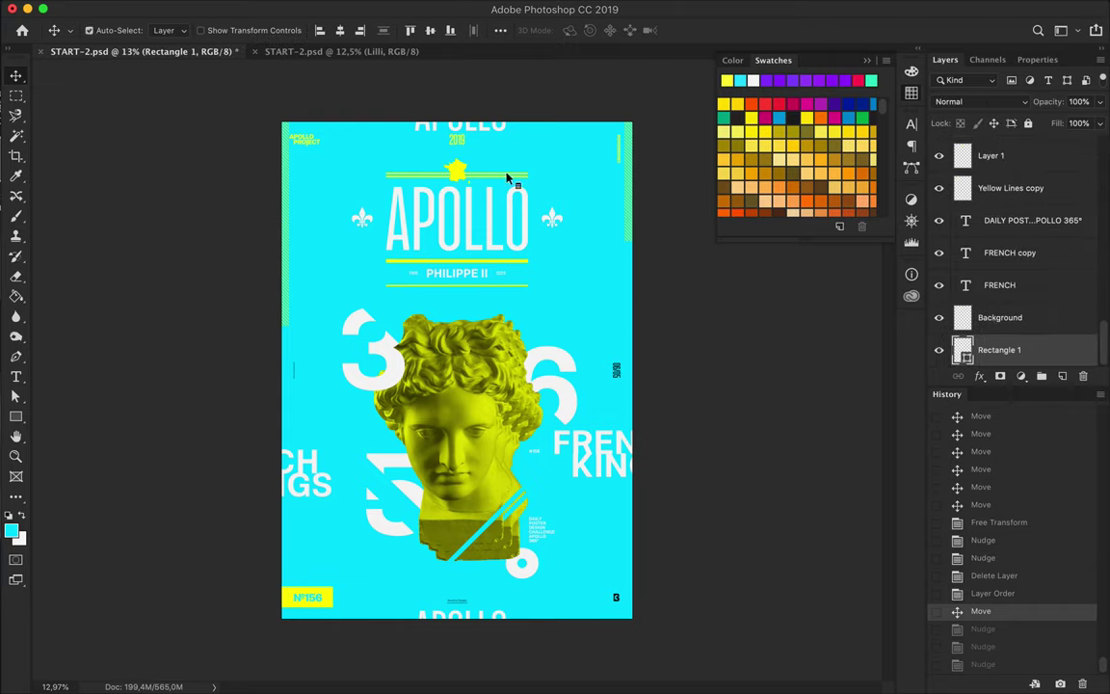
{"action": "left_click_drag", "start_coordinate": [999, 349], "coordinate": [1012, 242]}
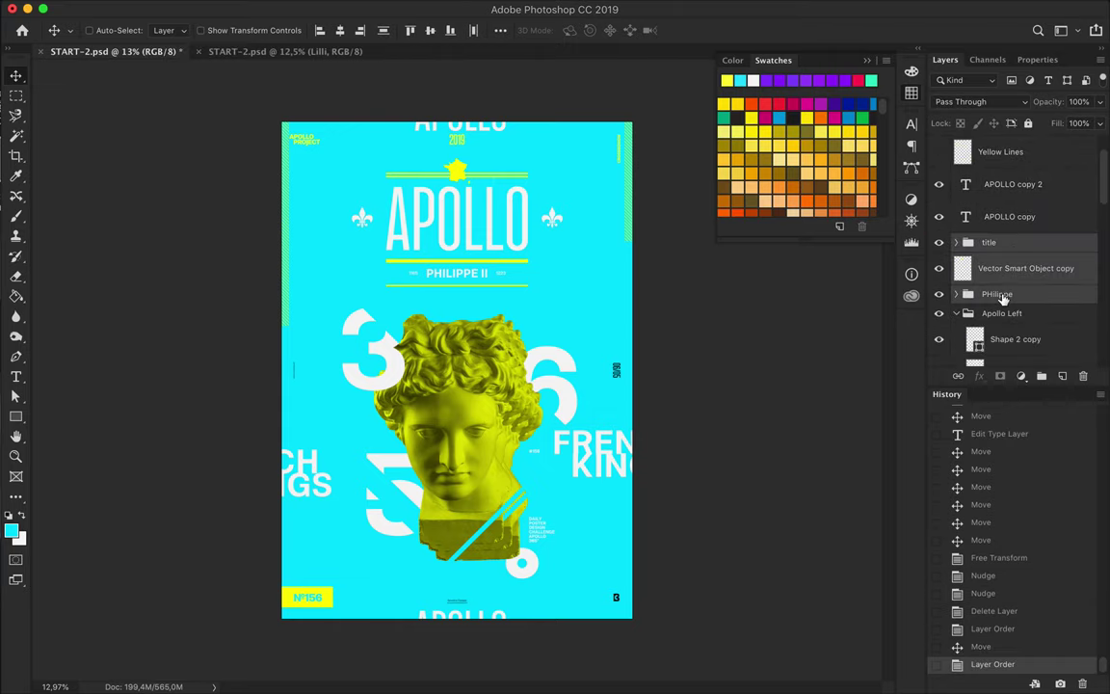
{"action": "left_click", "coordinate": [495, 179], "text": "super"}
{"action": "left_click", "coordinate": [493, 286], "text": "shift+super"}
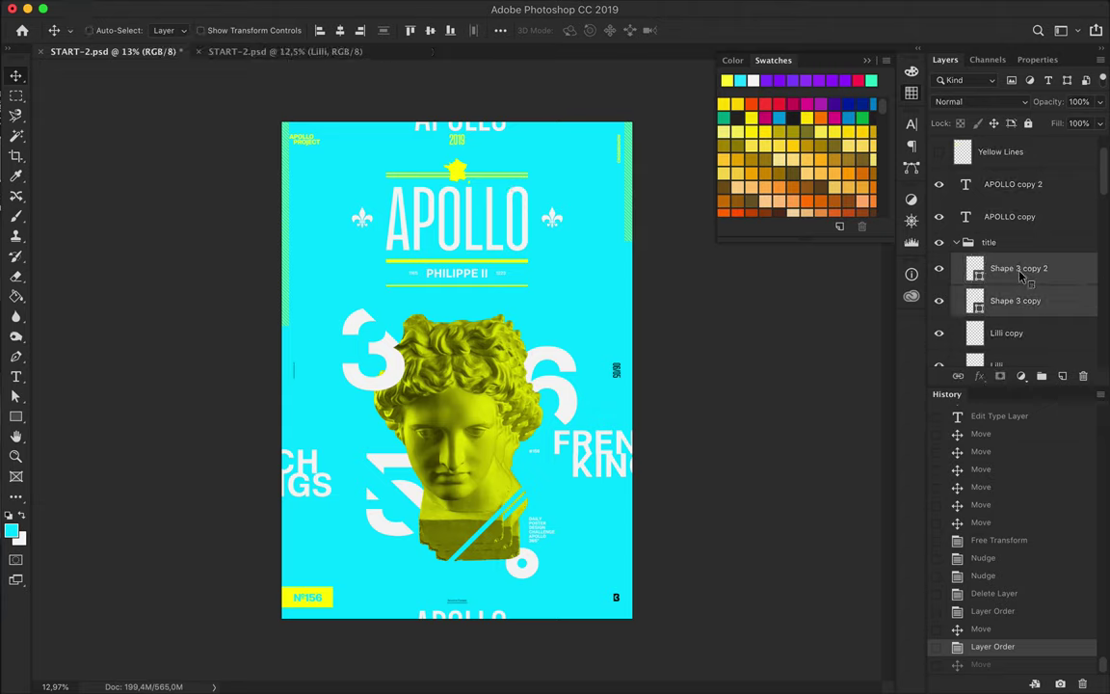
{"action": "left_click_drag", "start_coordinate": [1016, 301], "coordinate": [1005, 301]}
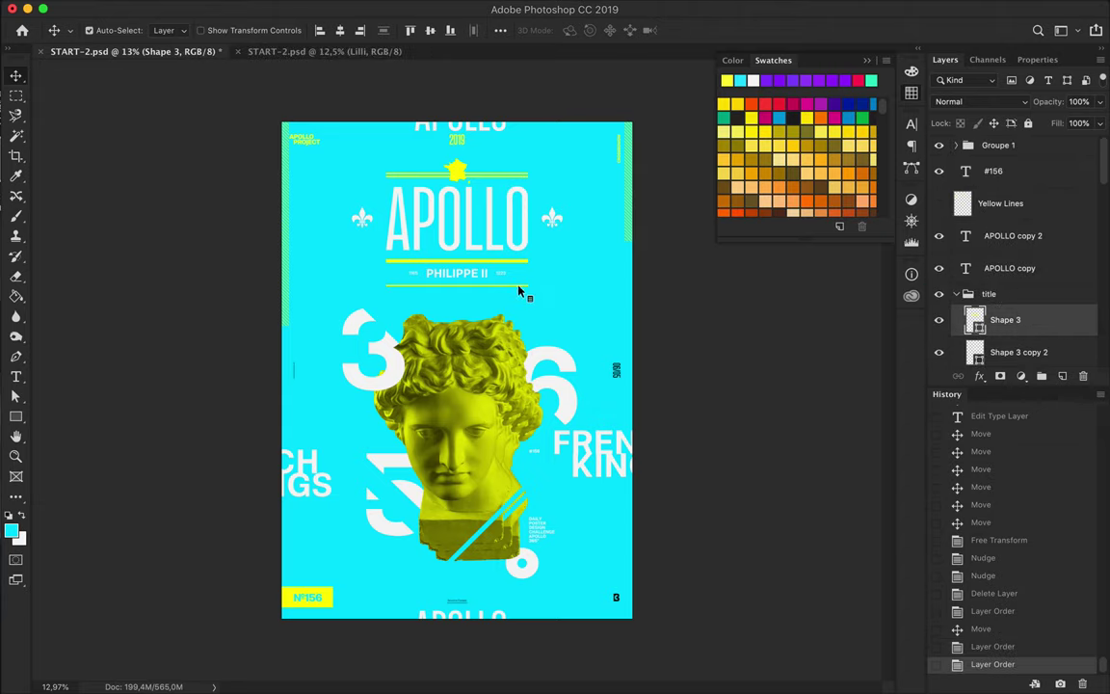
{"action": "left_click", "coordinate": [993, 258]}
{"action": "left_click_drag", "start_coordinate": [545, 232], "coordinate": [556, 238]}
Tuck Shape 1 below the PHilippe group and move the Vector Smart Object copy into a group
{"action": "scroll", "coordinate": [1060, 328], "scroll_direction": "down", "scroll_amount": 1}
{"action": "scroll", "coordinate": [1061, 328], "scroll_direction": "down", "scroll_amount": 2}
{"action": "left_click_drag", "start_coordinate": [993, 289], "coordinate": [971, 238]}
{"action": "left_click", "coordinate": [956, 213]}
{"action": "left_click_drag", "start_coordinate": [974, 210], "coordinate": [992, 222]}
{"action": "left_click_drag", "start_coordinate": [473, 193], "coordinate": [499, 178]}
{"action": "key", "text": "super+z"}
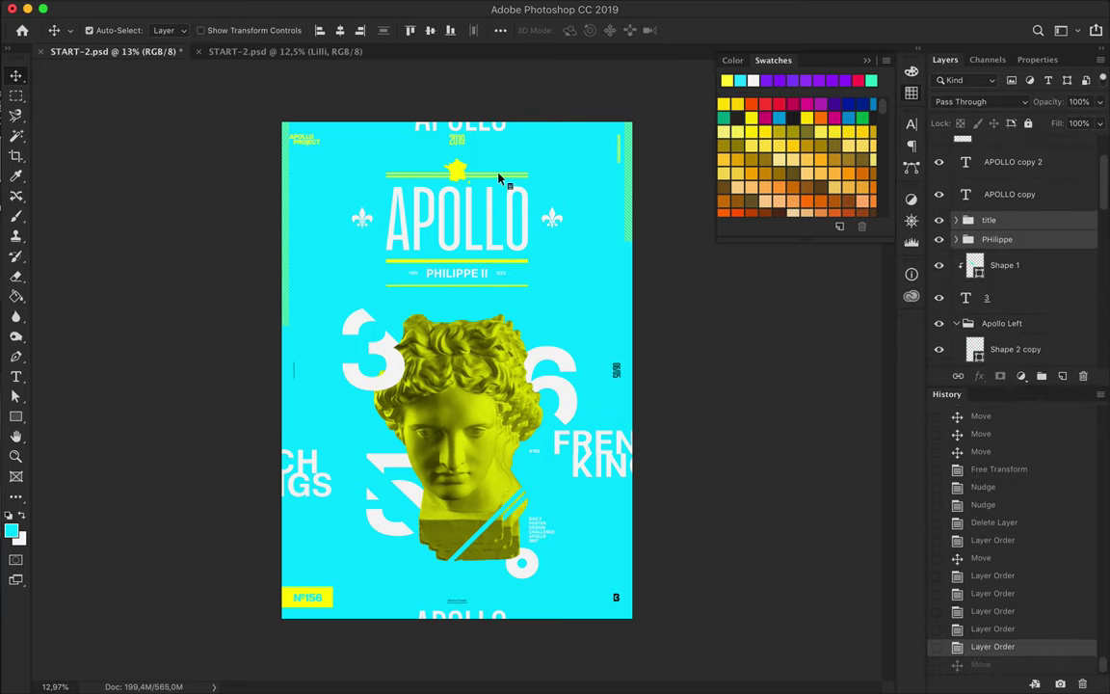
{"action": "scroll", "coordinate": [1022, 241], "scroll_direction": "up", "scroll_amount": 2}
{"action": "left_click_drag", "start_coordinate": [993, 145], "coordinate": [998, 289]}
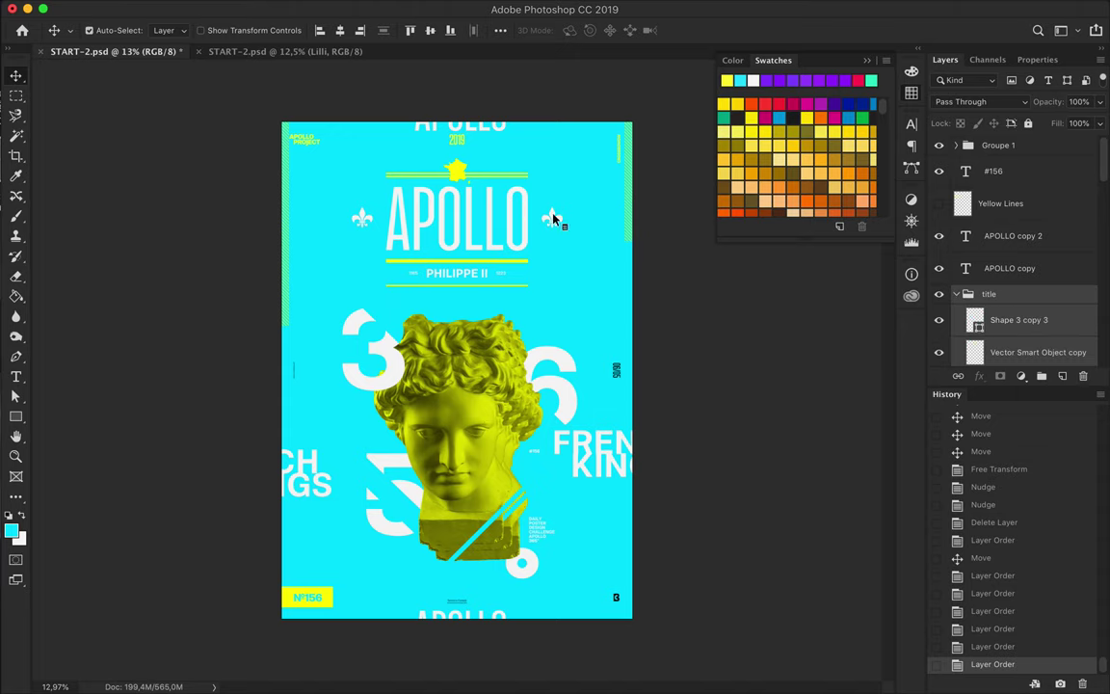
Move the title block down about 199 px, centre it horizontally, and nudge it up 13 px
{"action": "left_click_drag", "start_coordinate": [461, 229], "coordinate": [459, 254]}
{"action": "scroll", "coordinate": [455, 227], "scroll_direction": "up", "scroll_amount": 3}
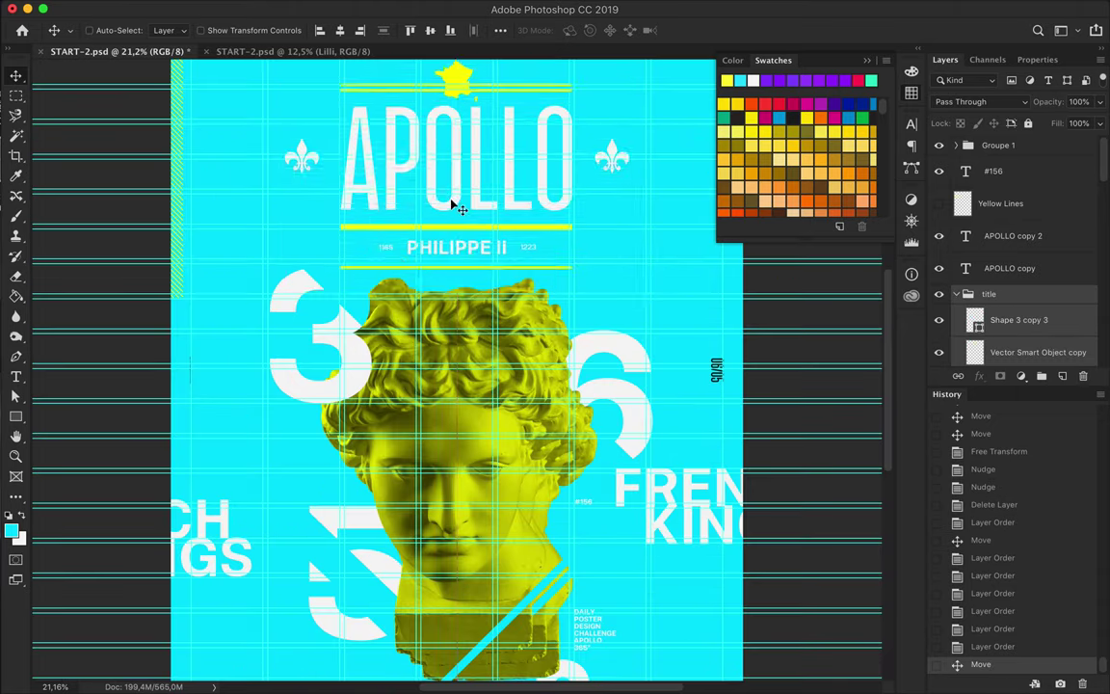
{"action": "left_click_drag", "start_coordinate": [453, 219], "coordinate": [452, 214]}
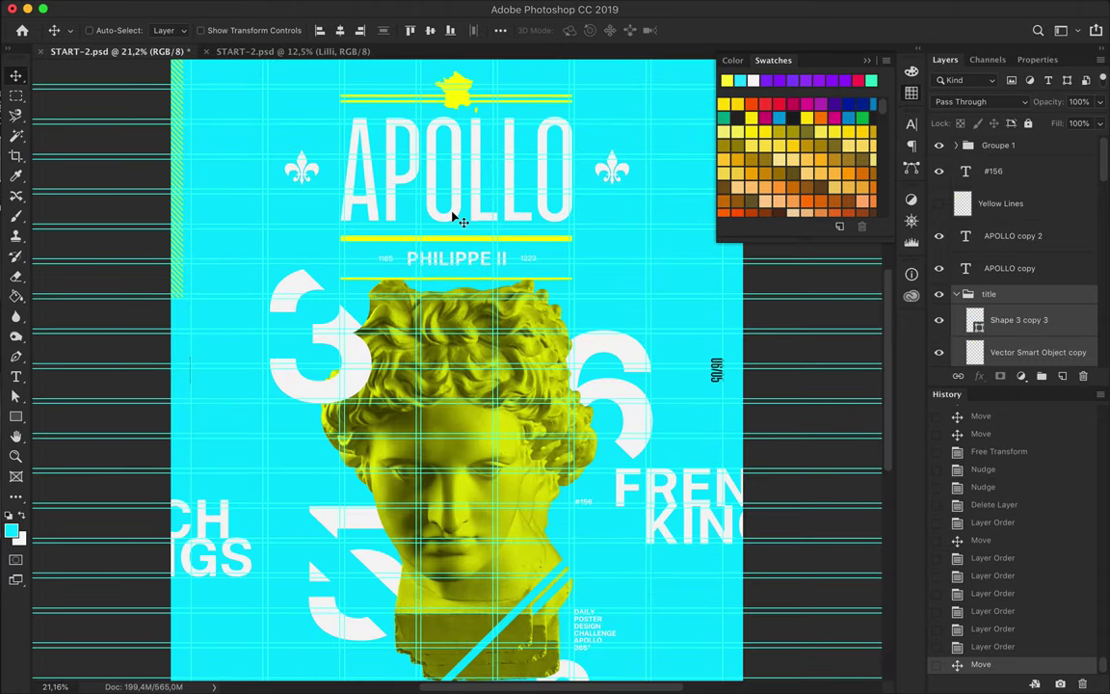
{"action": "left_click", "coordinate": [341, 29]}
{"action": "key", "text": "ctrl+minus"}
{"action": "key", "text": "shift+Up"}
{"action": "key", "text": "shift+Up"}
{"action": "key", "text": "shift+Up"}
{"action": "key", "text": "shift+Up"}
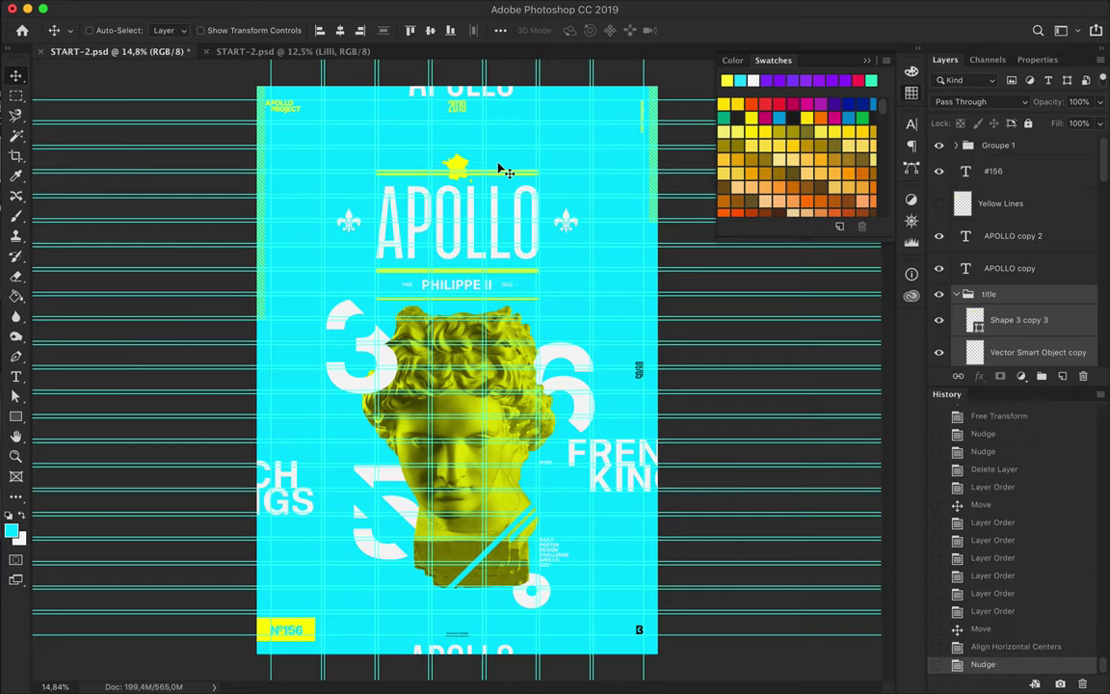
{"action": "key", "text": "shift+Up"}
{"action": "key", "text": "shift+Up"}
{"action": "key", "text": "shift+Up"}
{"action": "key", "text": "shift+Up"}
{"action": "key", "text": "shift+Up"}
{"action": "key", "text": "shift+Up"}
{"action": "key", "text": "ctrl+semicolon"}
{"action": "key", "text": "ctrl+semicolon"}
Nudge the big 3 numeral, draw cyan Shape 4 across the face, and save
{"action": "left_click", "coordinate": [382, 349], "text": "ctrl"}
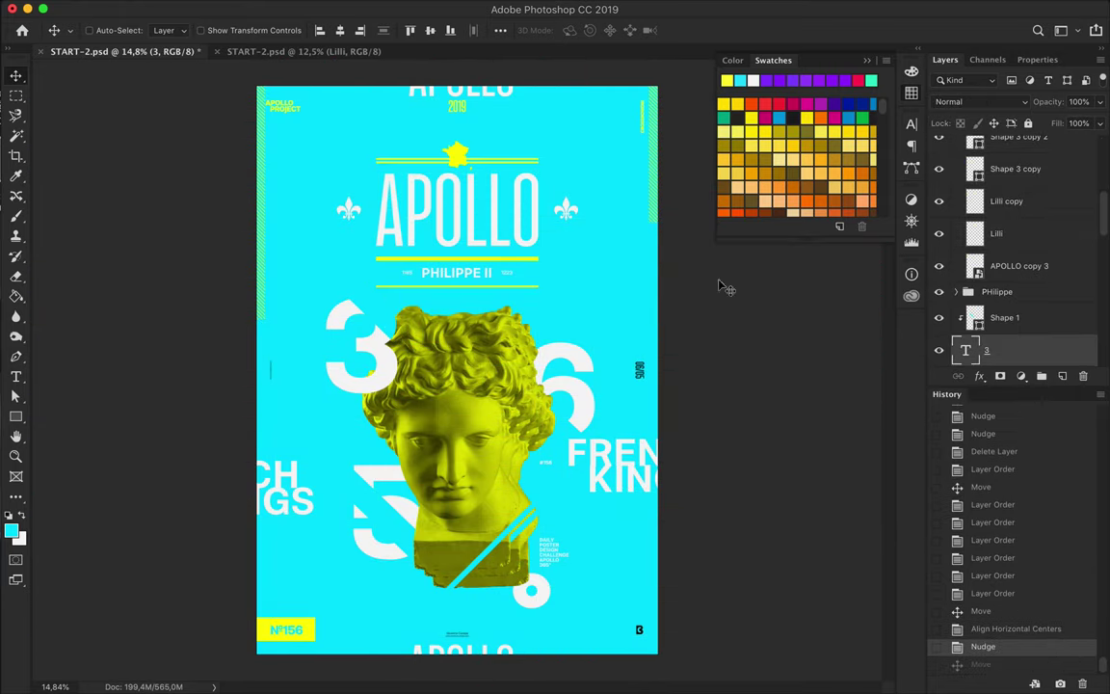
{"action": "mouse_move", "coordinate": [380, 361]}
{"action": "left_mouse_down"}
{"action": "mouse_move", "coordinate": [395, 385]}
{"action": "mouse_move", "coordinate": [376, 357]}
{"action": "left_mouse_up"}
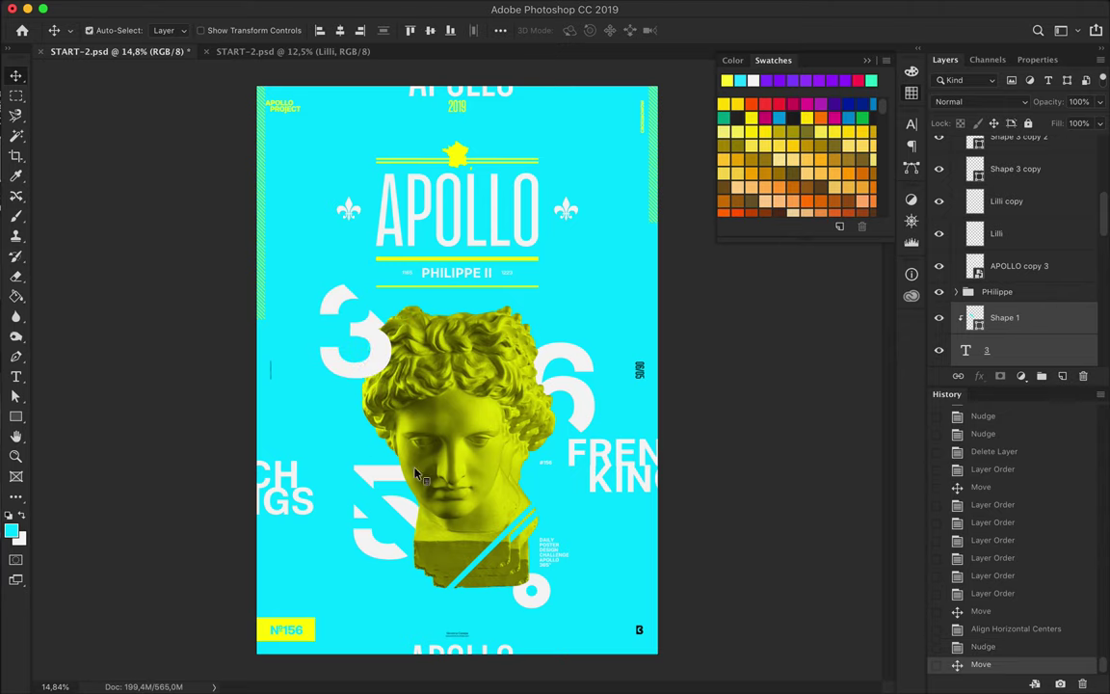
{"action": "key", "text": "p"}
{"action": "left_click", "coordinate": [355, 439]}
{"action": "left_click", "coordinate": [454, 440]}
{"action": "key", "text": "v"}
{"action": "key", "text": "ctrl+s"}
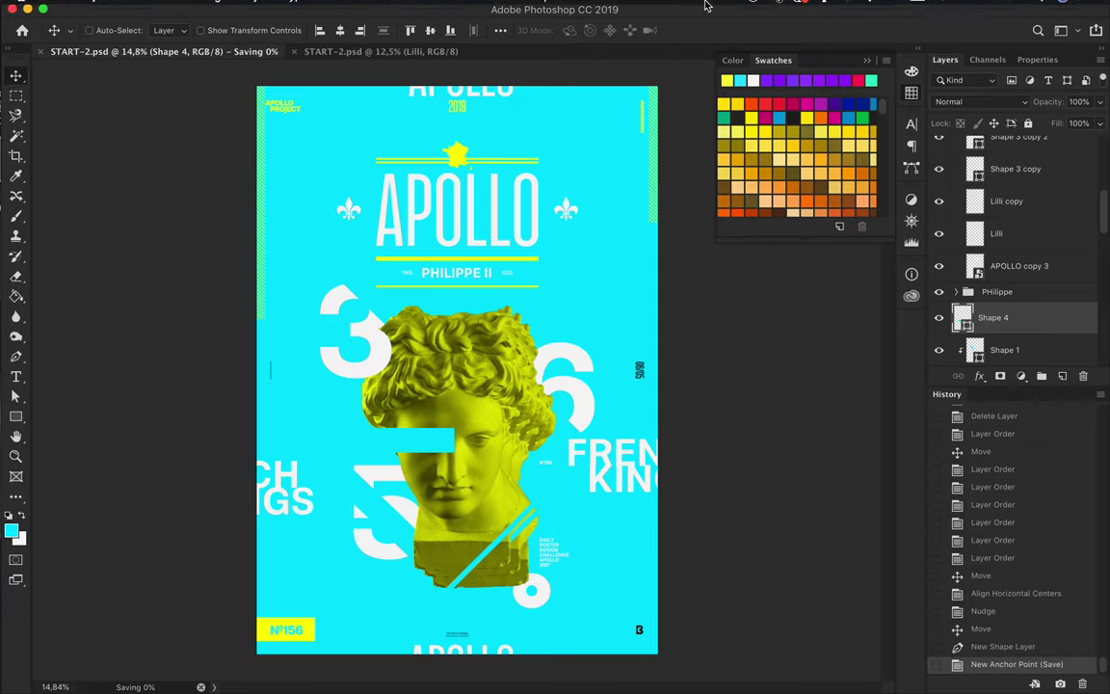